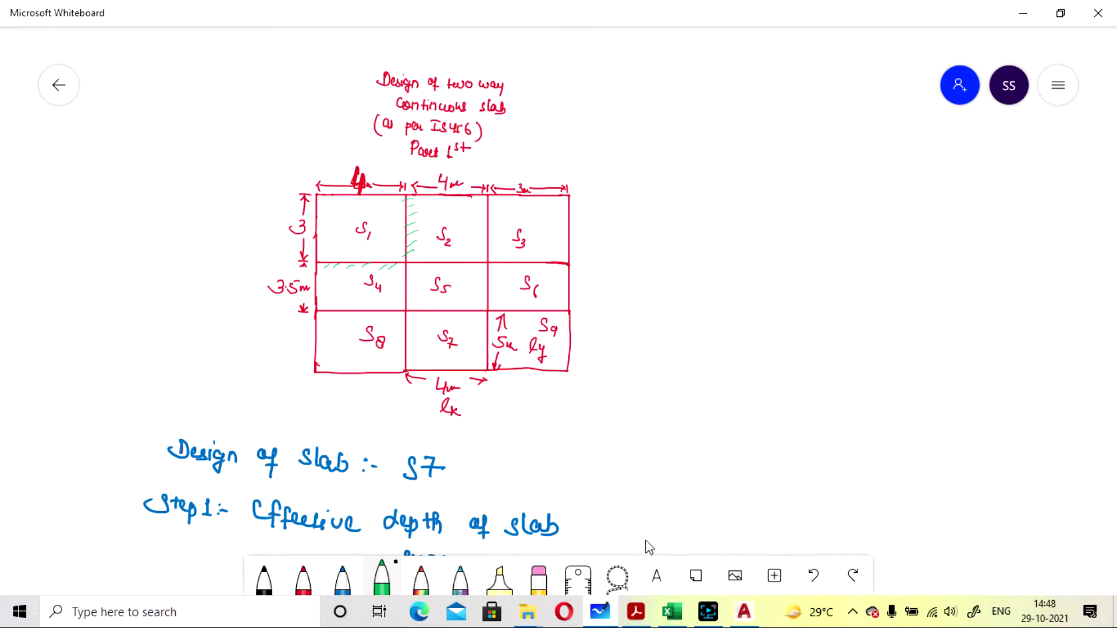
# - Review the two-way continuous slab design sheet in Excel, then return to the slab floor plan in Microsoft Whiteboard
pyautogui.click(672, 612)
pyautogui.scroll(18, 534, 390)
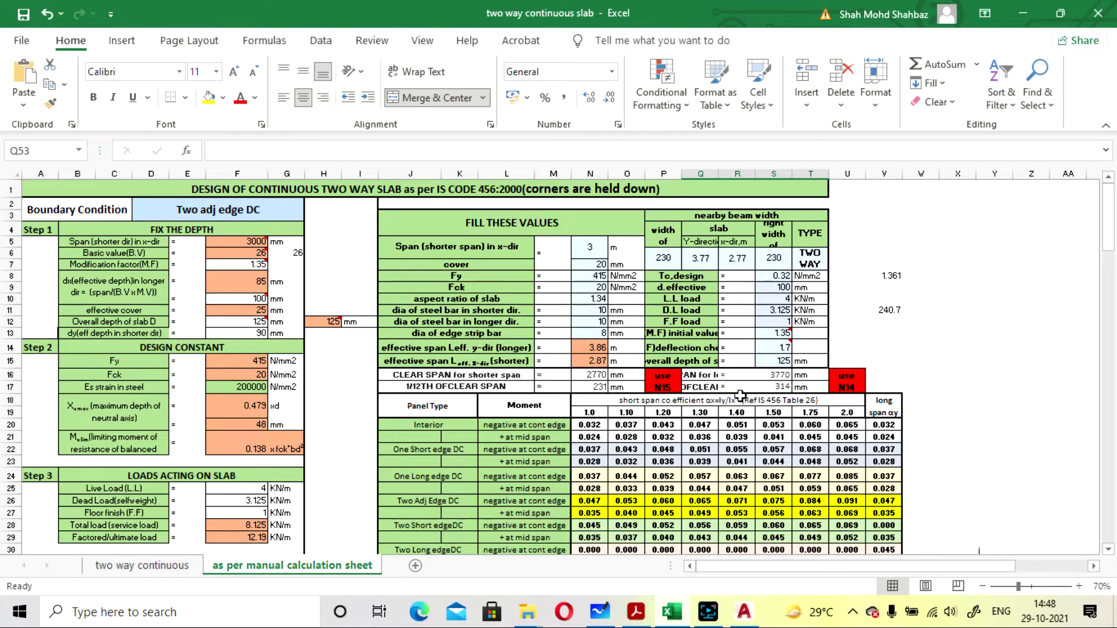
pyautogui.scroll(-2, 361, 292)
pyautogui.click(674, 611)
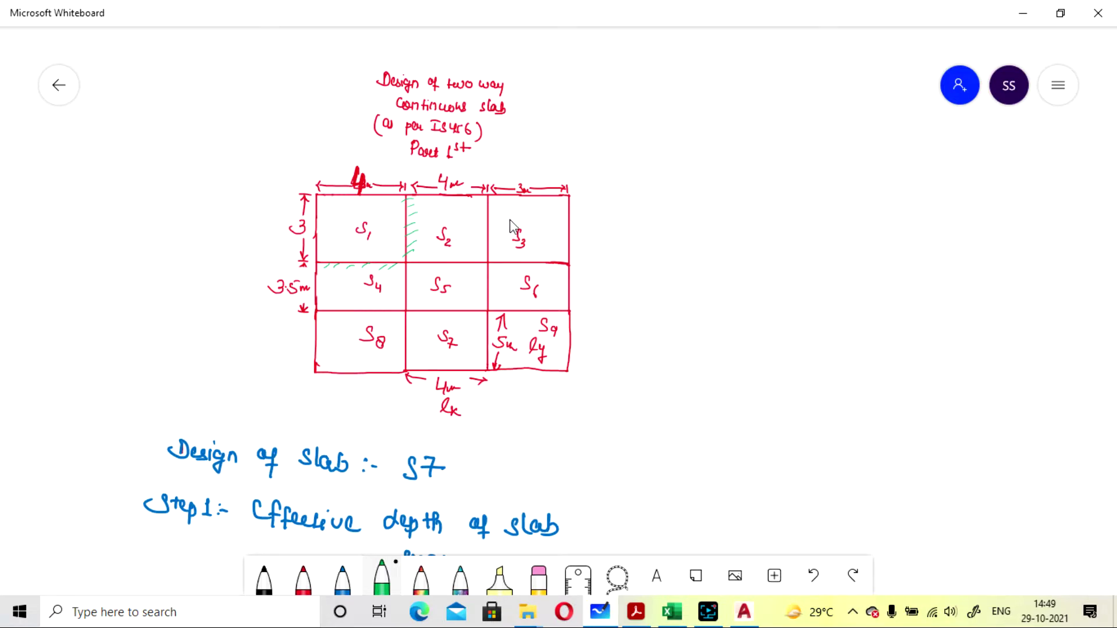
pyautogui.scroll(-1, 679, 288)
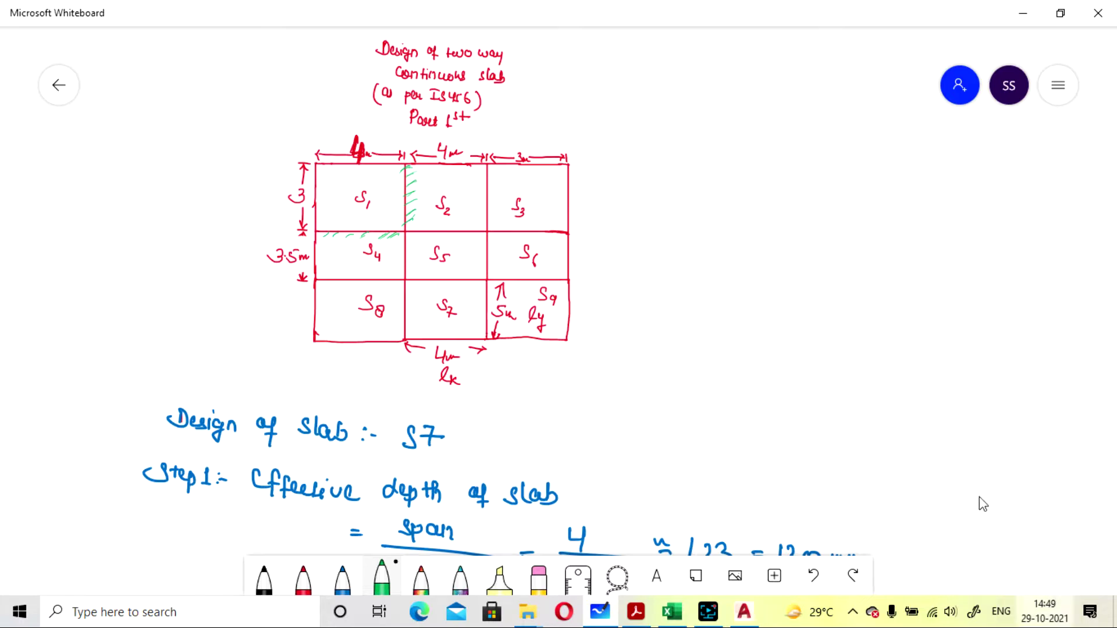
# - Switch to the IS 456:2000 PDF in Adobe Acrobat and examine Table 26's panel types and bending moment coefficients
pyautogui.click(636, 611)
pyautogui.scroll(4, 331, 358)
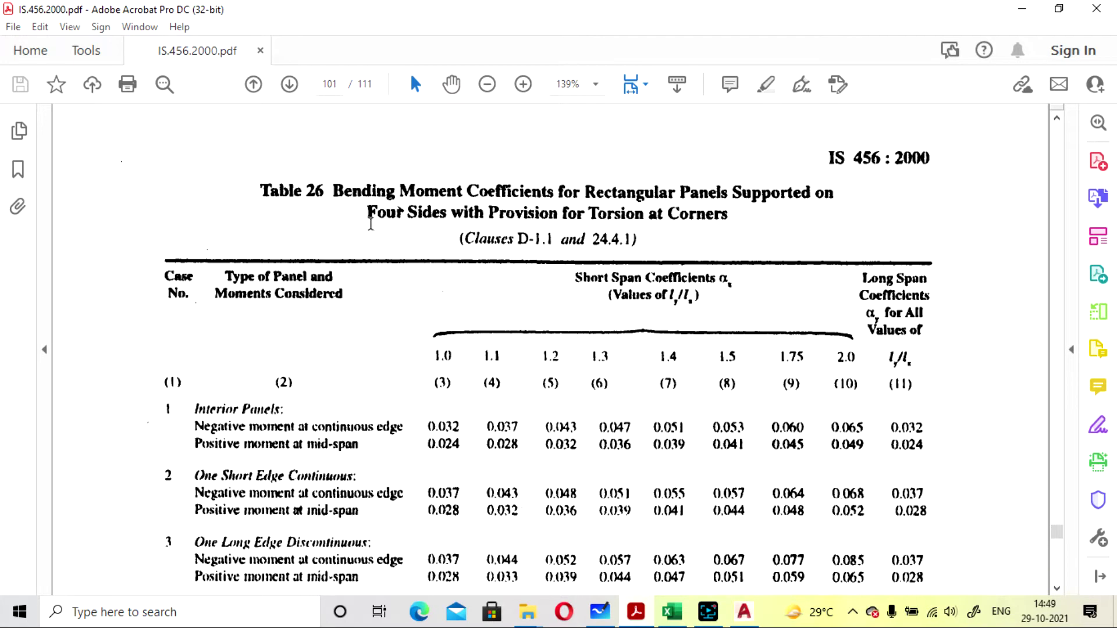
pyautogui.scroll(-2, 399, 249)
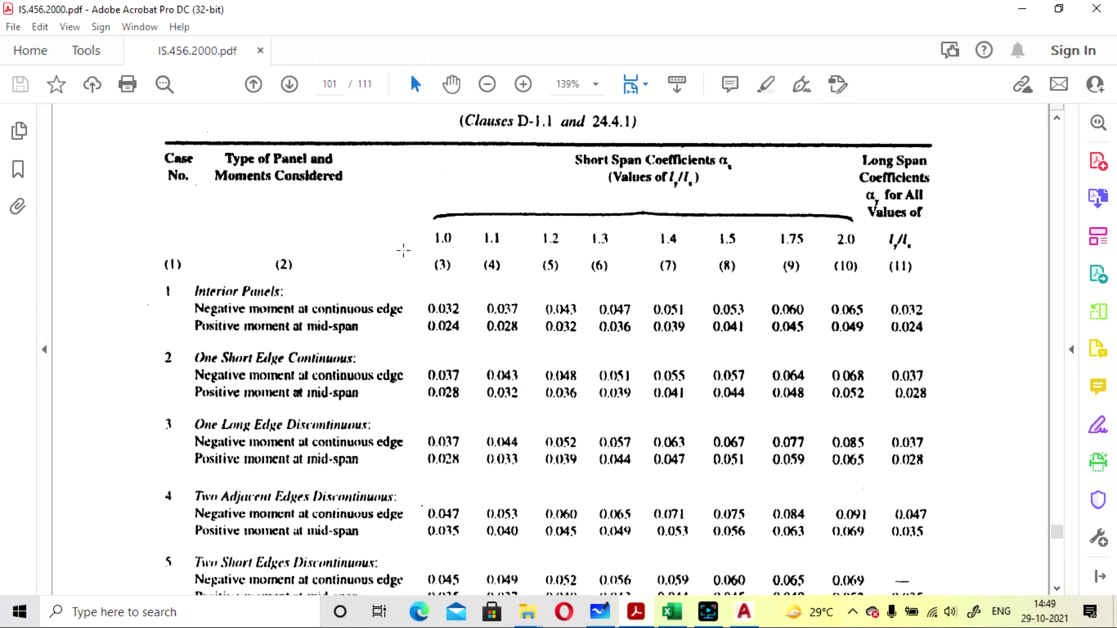
pyautogui.scroll(1, 400, 251)
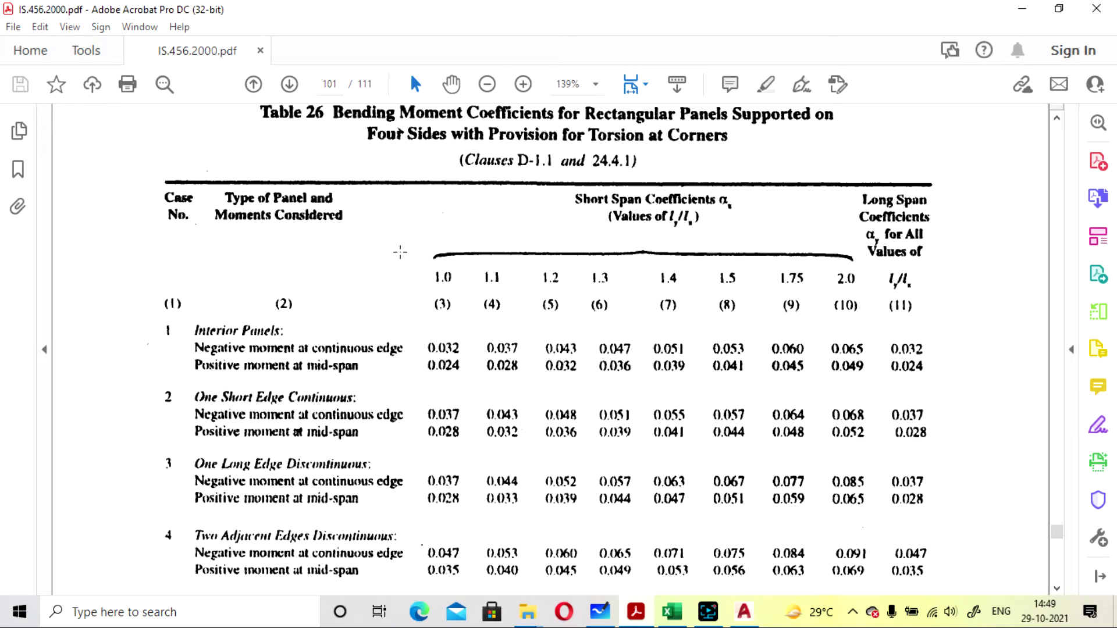
pyautogui.scroll(-3, 401, 252)
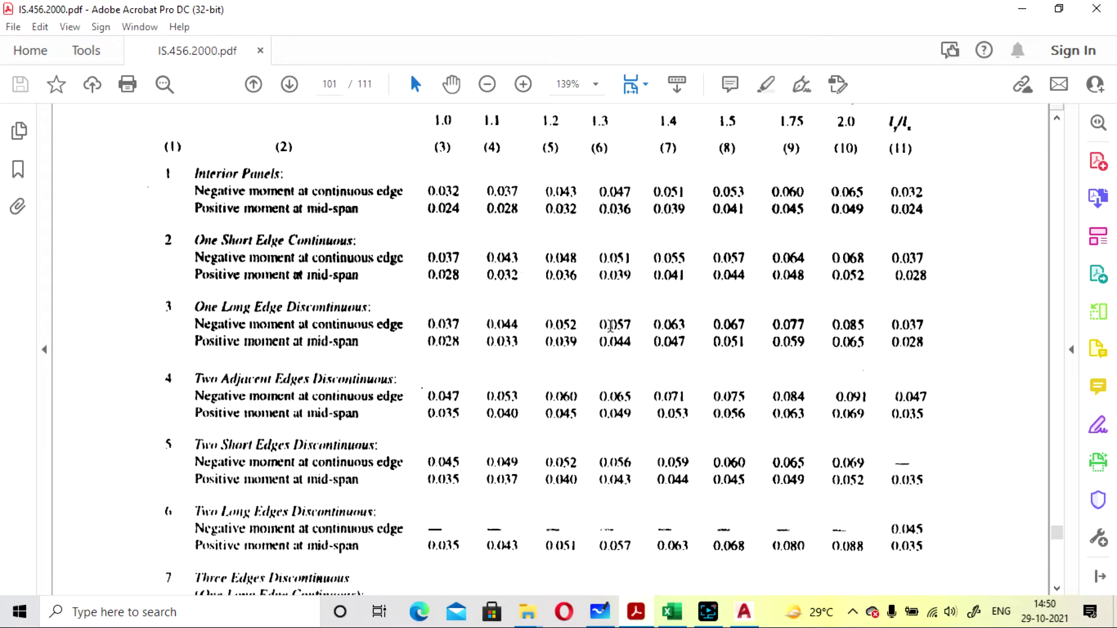
pyautogui.scroll(2, 606, 325)
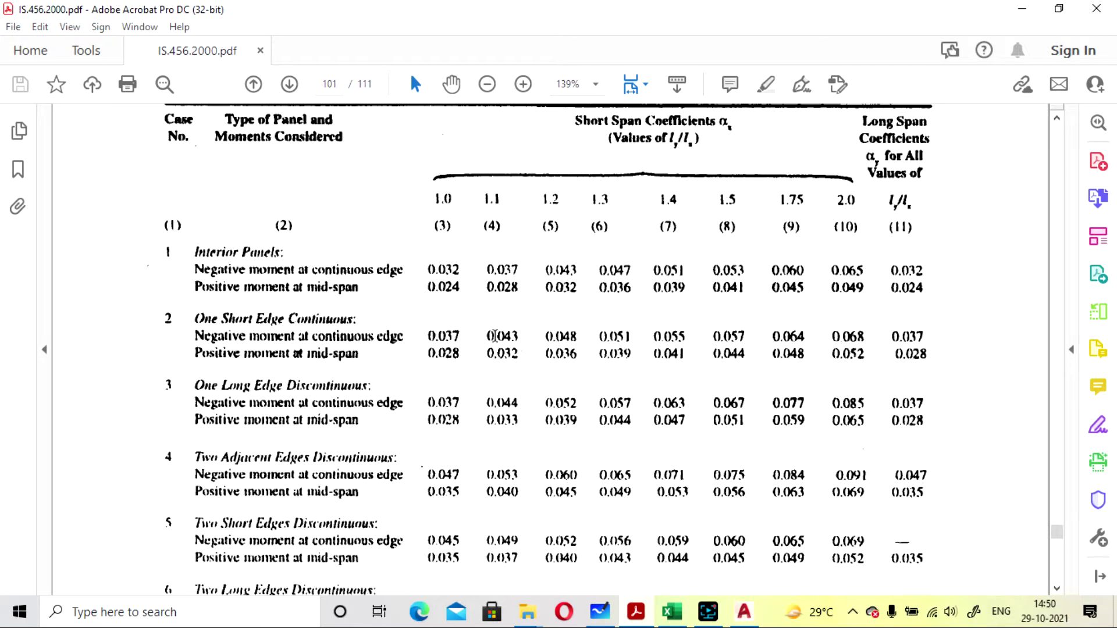
pyautogui.scroll(2, 498, 331)
pyautogui.scroll(-2, 499, 332)
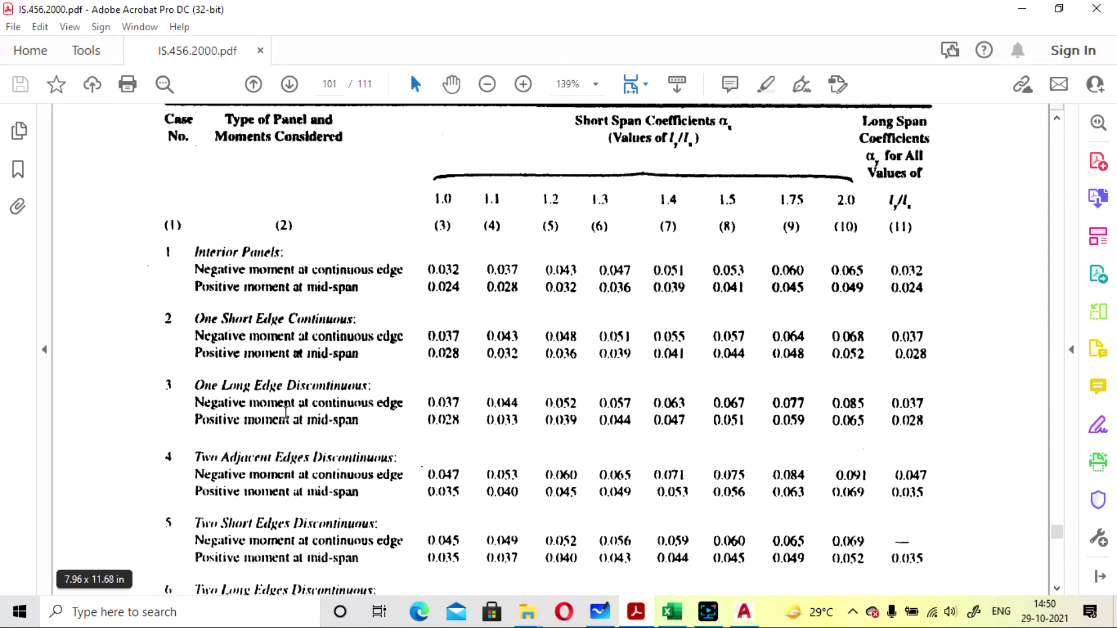
pyautogui.scroll(-3, 284, 407)
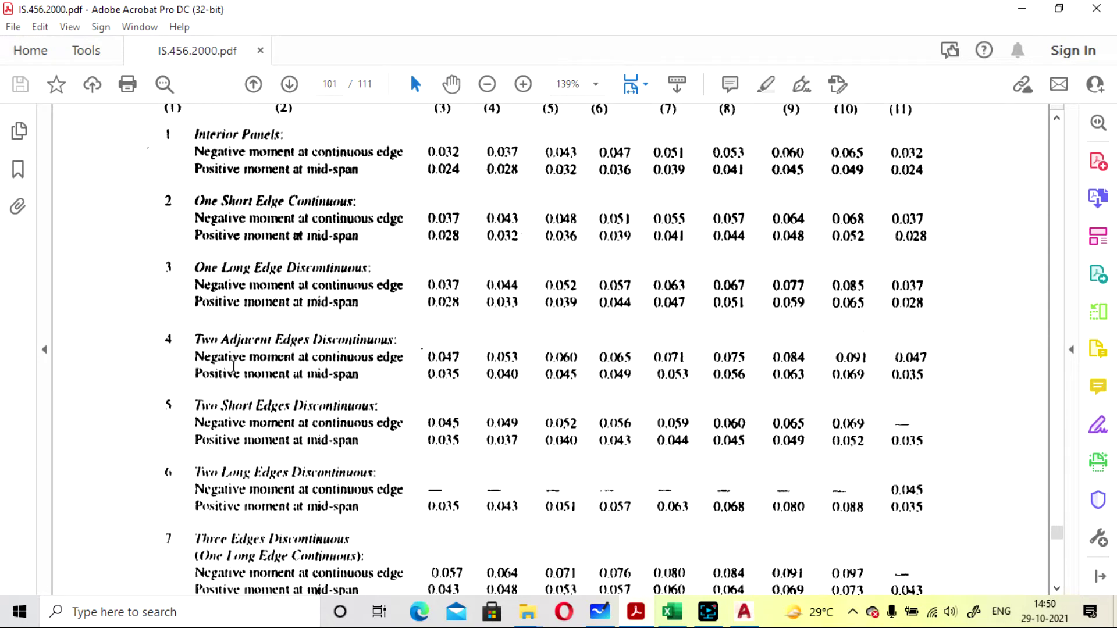
pyautogui.scroll(2, 249, 362)
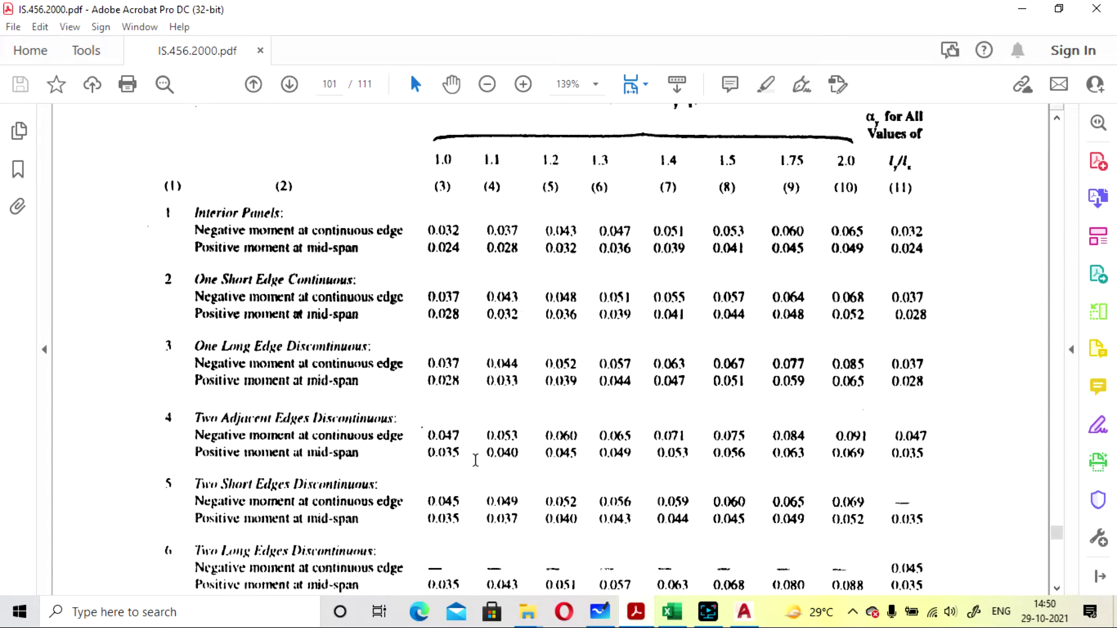
pyautogui.scroll(1, 474, 461)
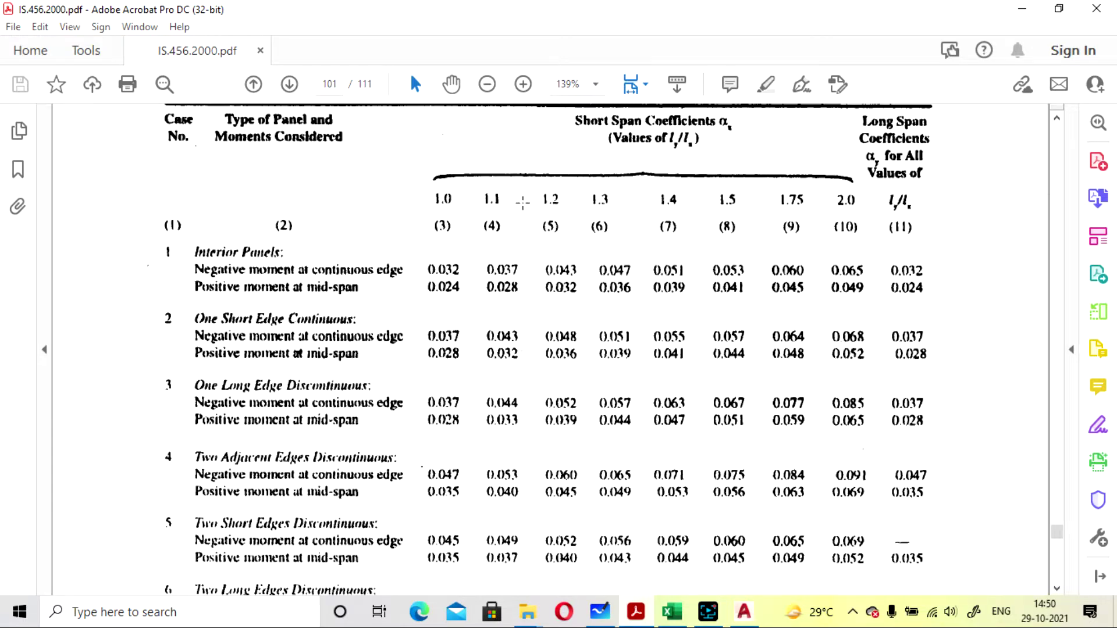
pyautogui.scroll(-3, 519, 200)
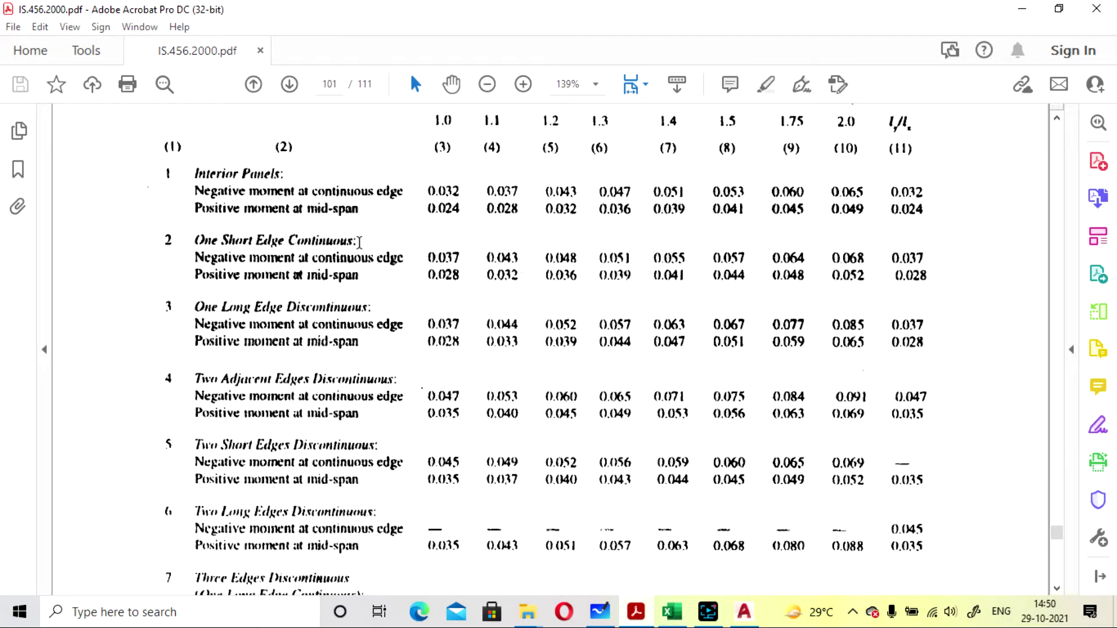
pyautogui.scroll(3, 352, 244)
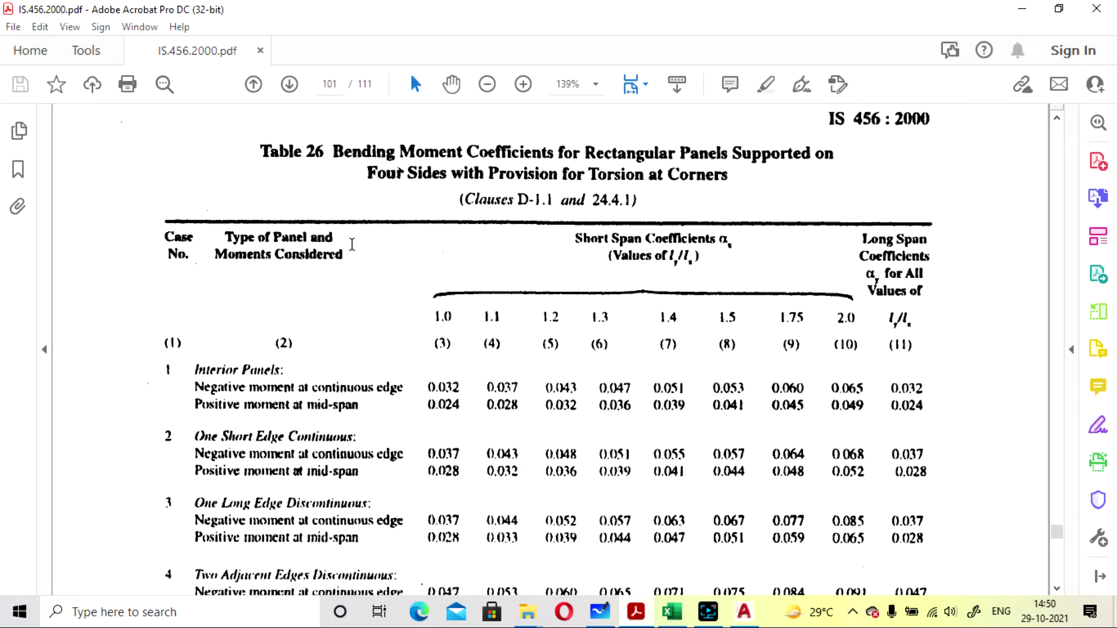
pyautogui.scroll(-4, 352, 244)
pyautogui.scroll(-1, 350, 244)
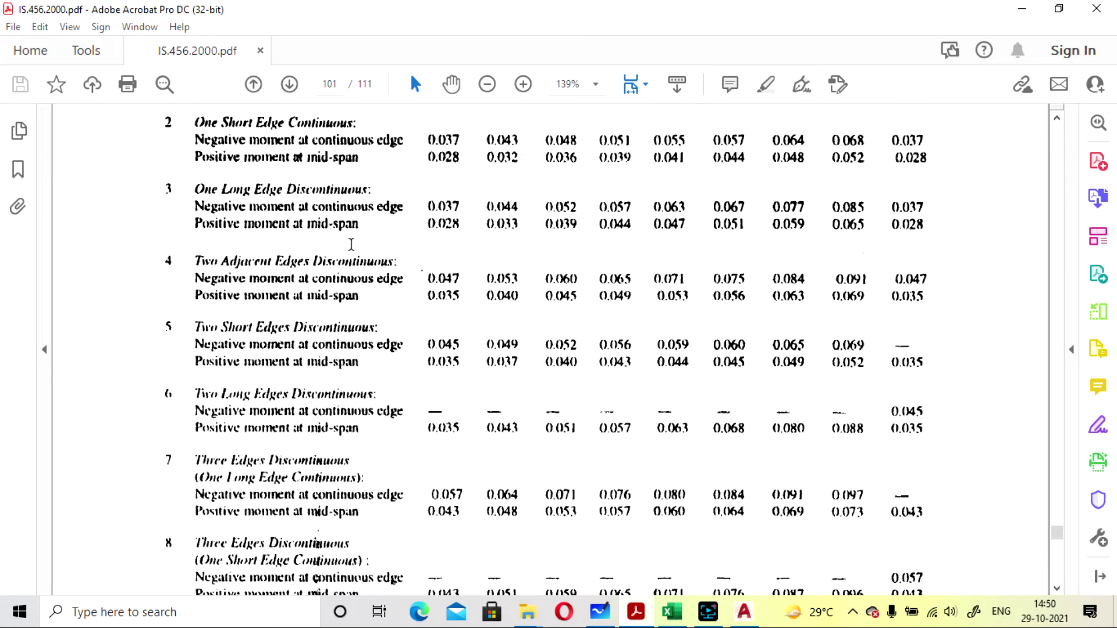
pyautogui.scroll(2, 356, 331)
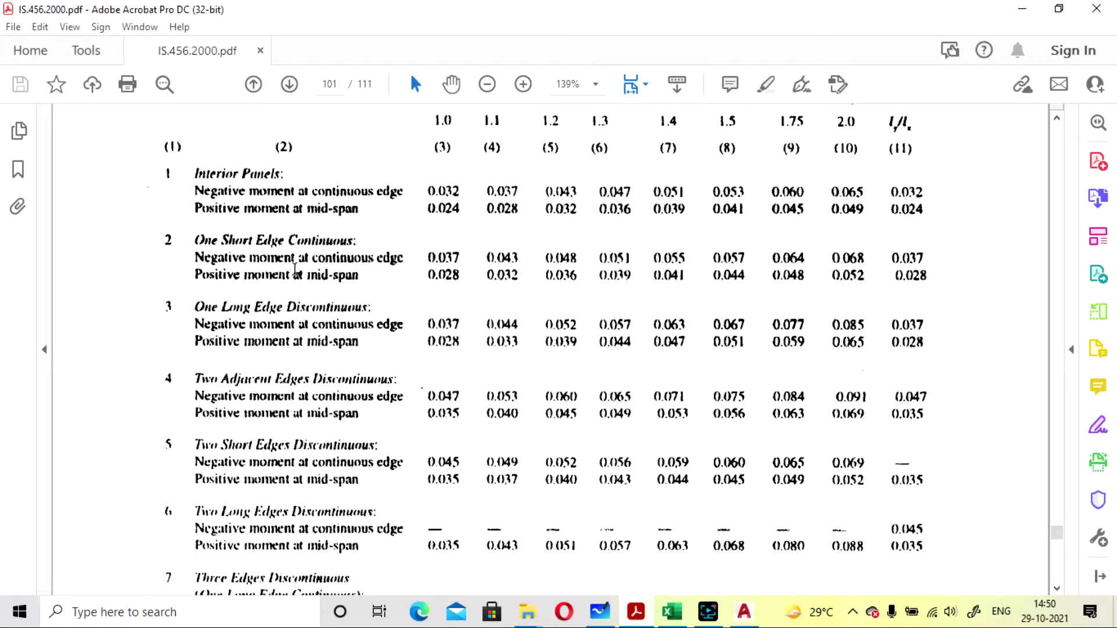
pyautogui.scroll(-1, 342, 263)
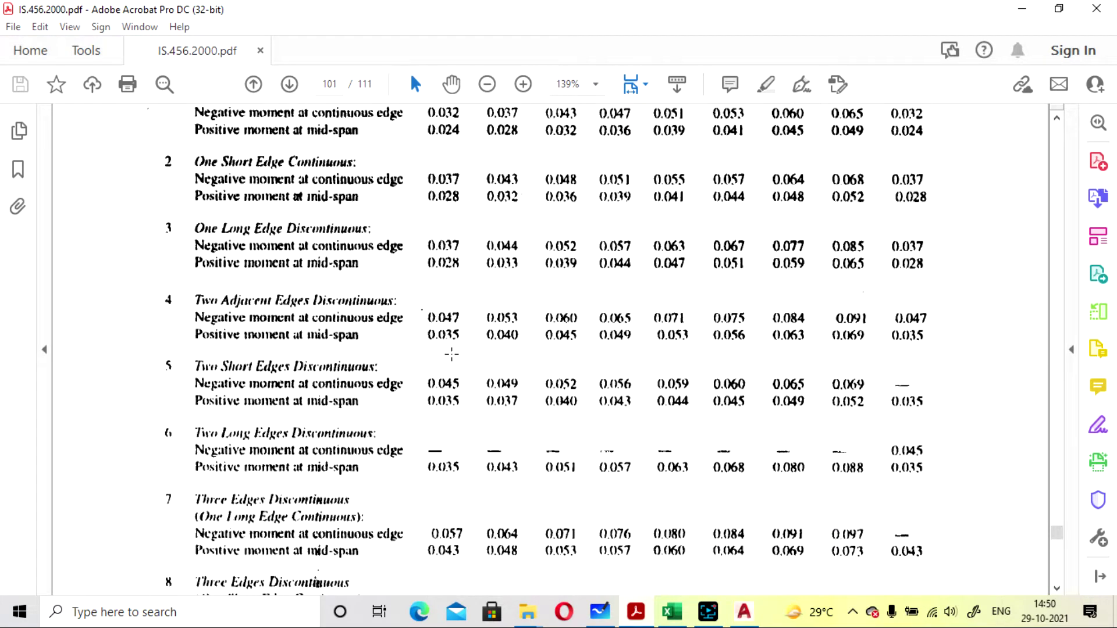
# - Switch to Microsoft Whiteboard and hatch slab S2's edges shared with S3 and S5 in green
pyautogui.click(599, 610)
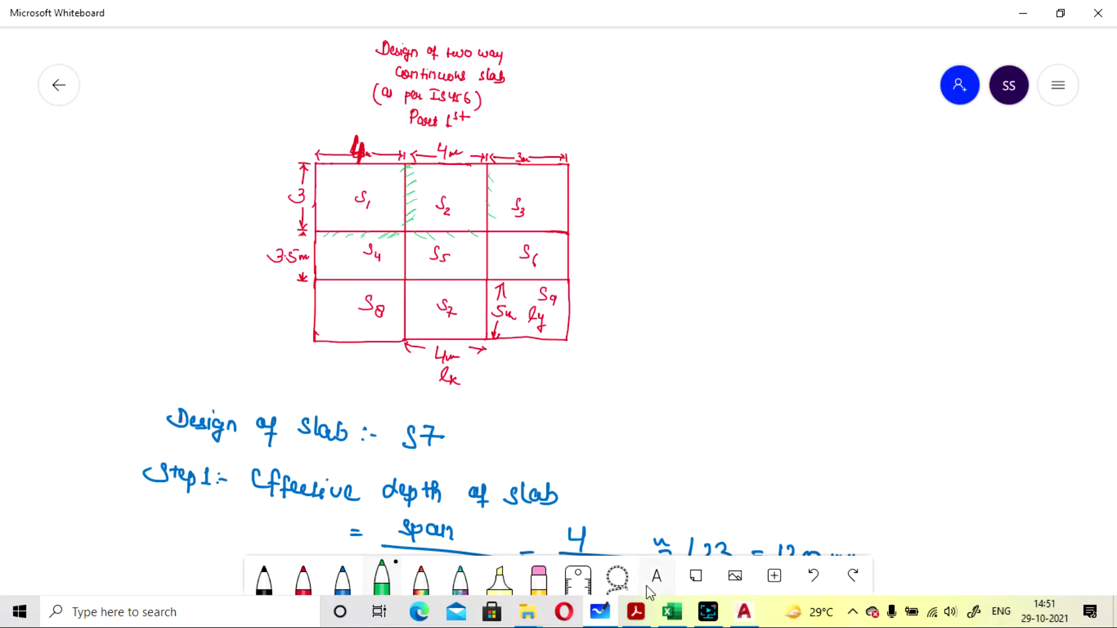
# - Return to the IS 456:2000 PDF and read the panel edge conditions listed in Table 26
pyautogui.click(642, 620)
pyautogui.click(708, 612)
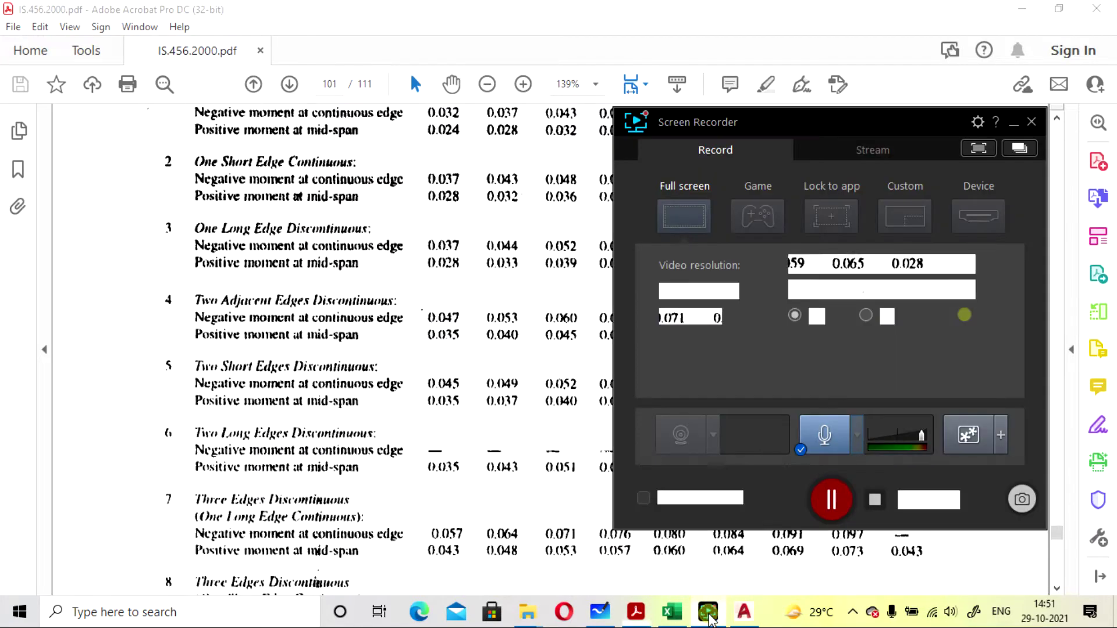
pyautogui.click(830, 500)
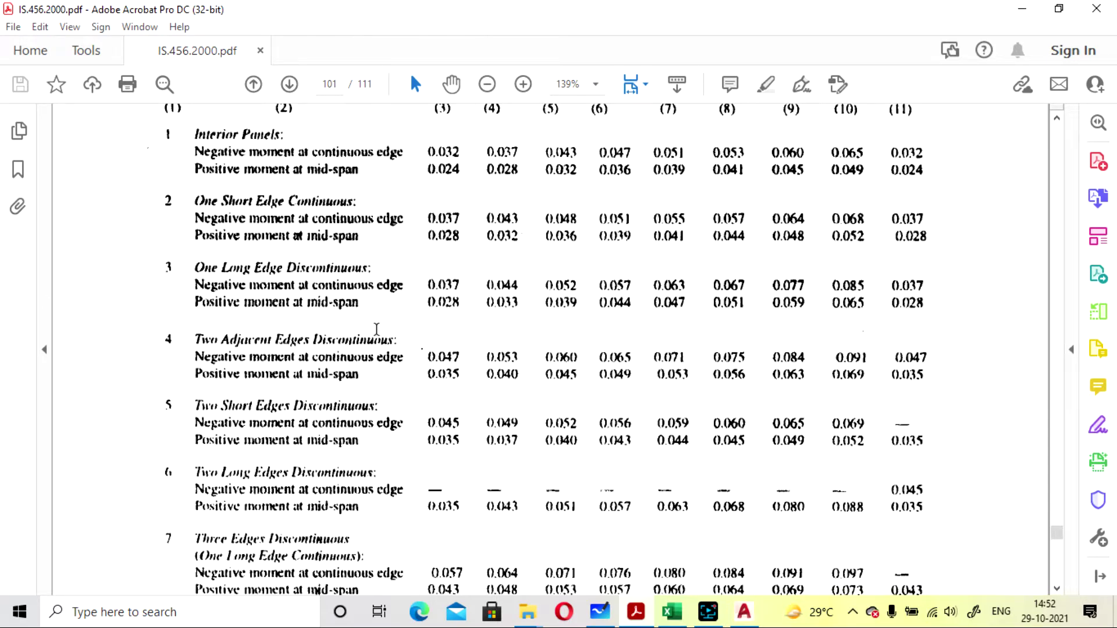
pyautogui.scroll(1, 376, 334)
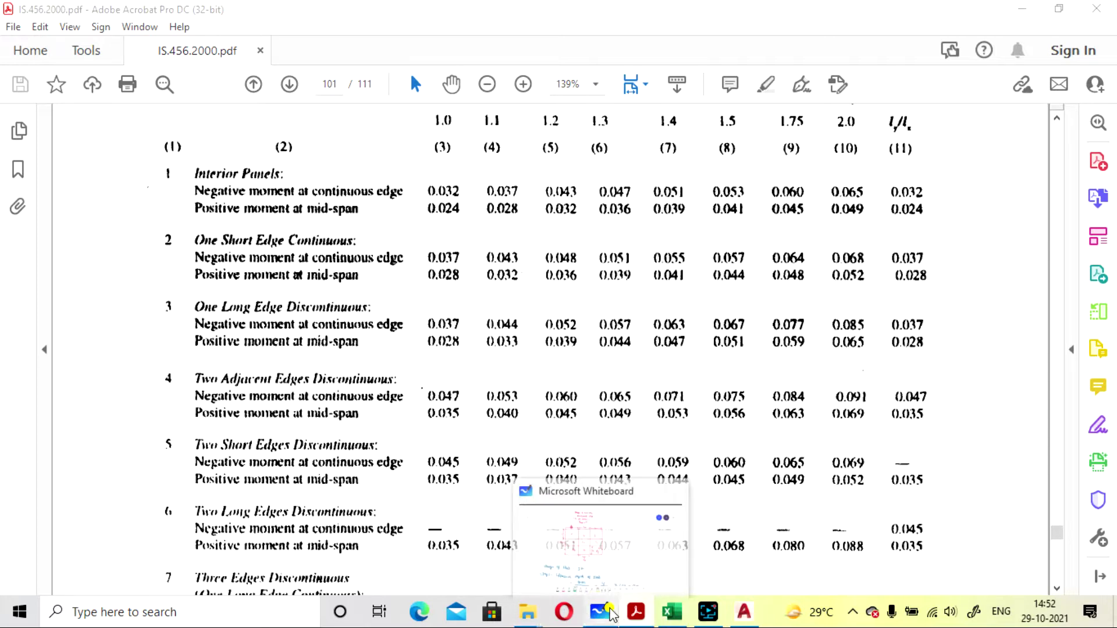
# - Switch to Microsoft Whiteboard and find the Part 1 design notes for the 4 m by 3 m slab S1
pyautogui.click(600, 611)
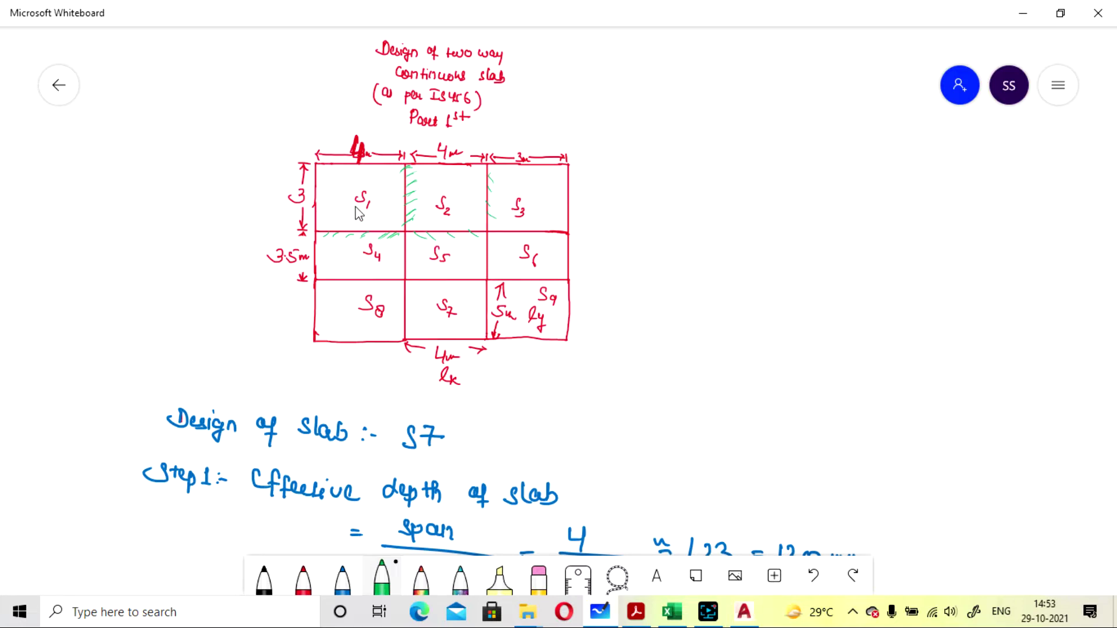
pyautogui.moveTo(666, 366); pyautogui.dragTo(399, 303)
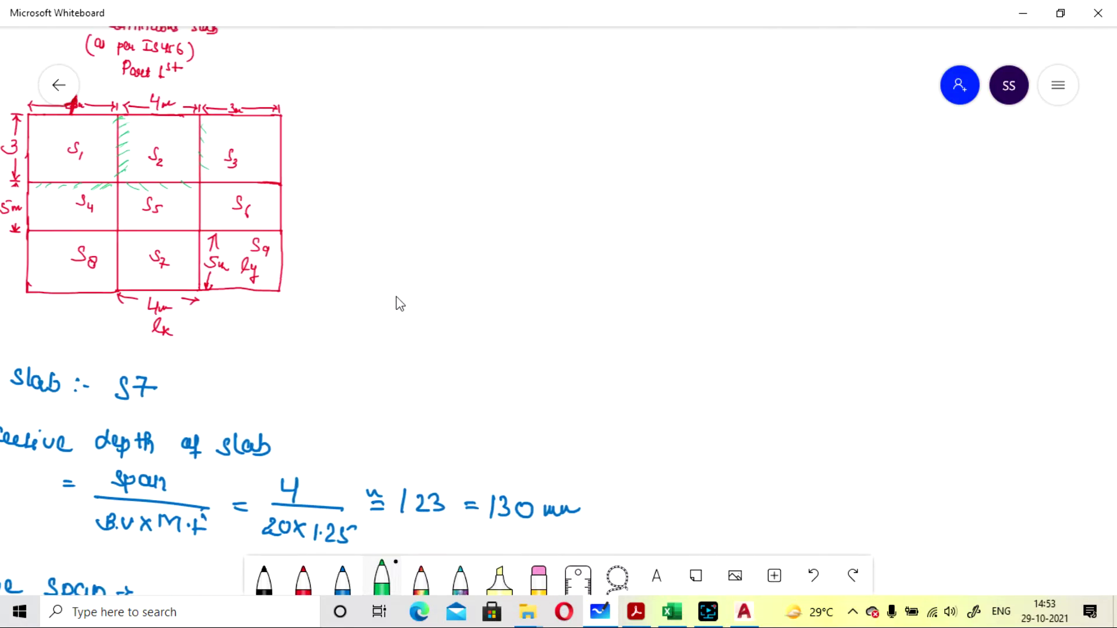
pyautogui.keyDown('ctrl'); pyautogui.scroll(-5, 399, 303); pyautogui.keyUp('ctrl')
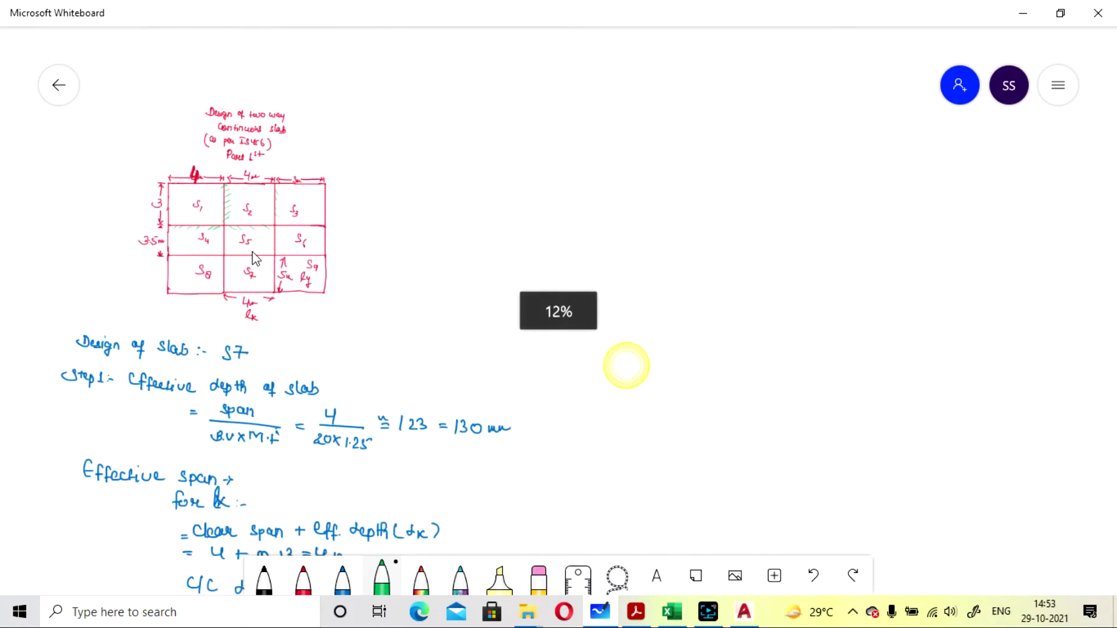
pyautogui.keyDown('ctrl'); pyautogui.scroll(4, 623, 368); pyautogui.keyUp('ctrl')
pyautogui.hscroll(5, 483, 254)
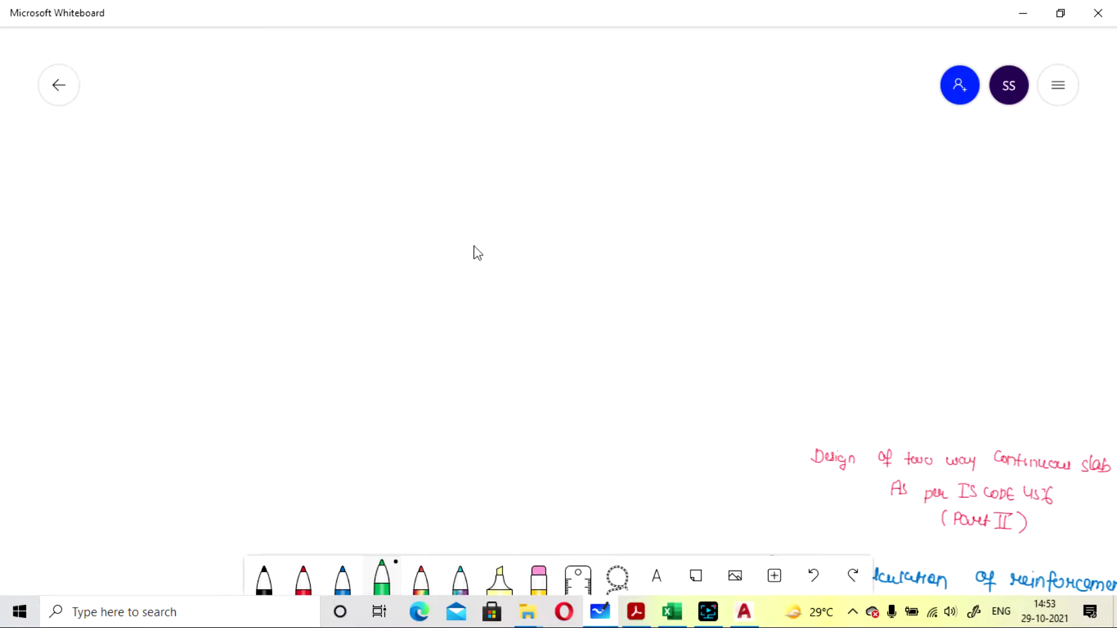
pyautogui.keyDown('ctrl'); pyautogui.scroll(-3, 511, 312); pyautogui.keyUp('ctrl')
pyautogui.keyDown('ctrl'); pyautogui.scroll(-2, 511, 313); pyautogui.keyUp('ctrl')
pyautogui.keyDown('ctrl'); pyautogui.scroll(1, 845, 331); pyautogui.keyUp('ctrl')
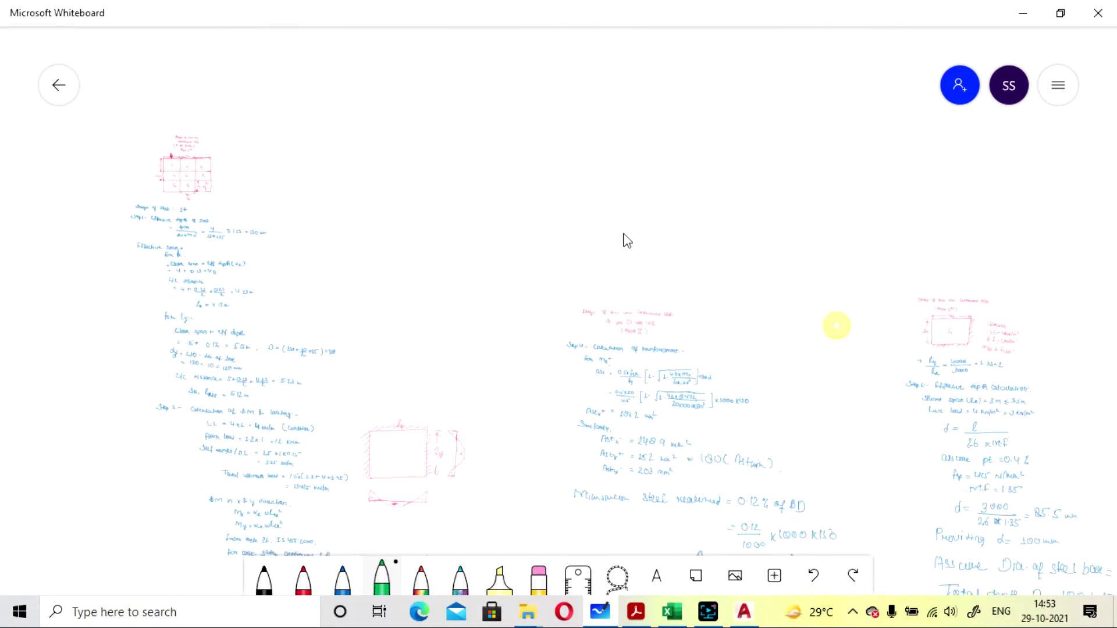
pyautogui.hscroll(5, 625, 239)
pyautogui.hscroll(5, 563, 234)
pyautogui.scroll(-1, 730, 292)
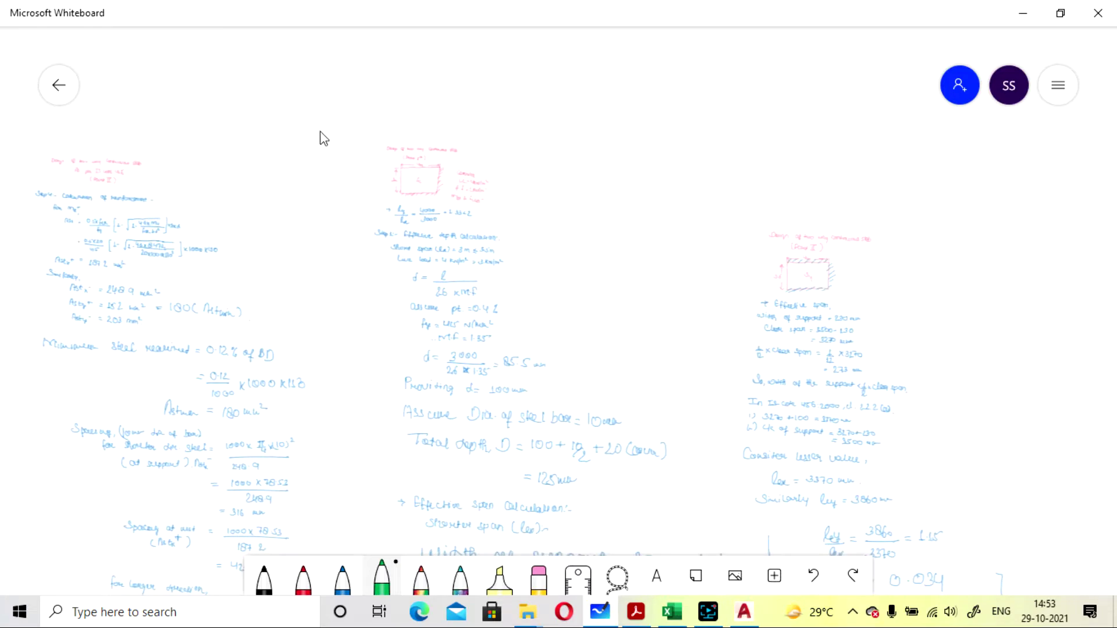
pyautogui.scroll(2, 324, 138)
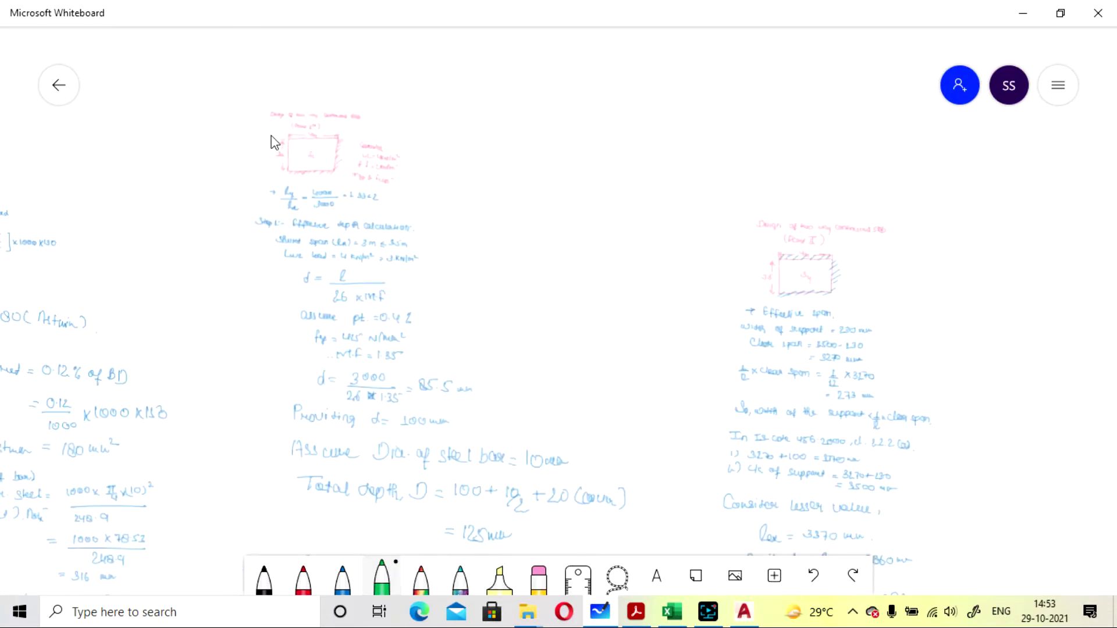
pyautogui.scroll(2, 273, 141)
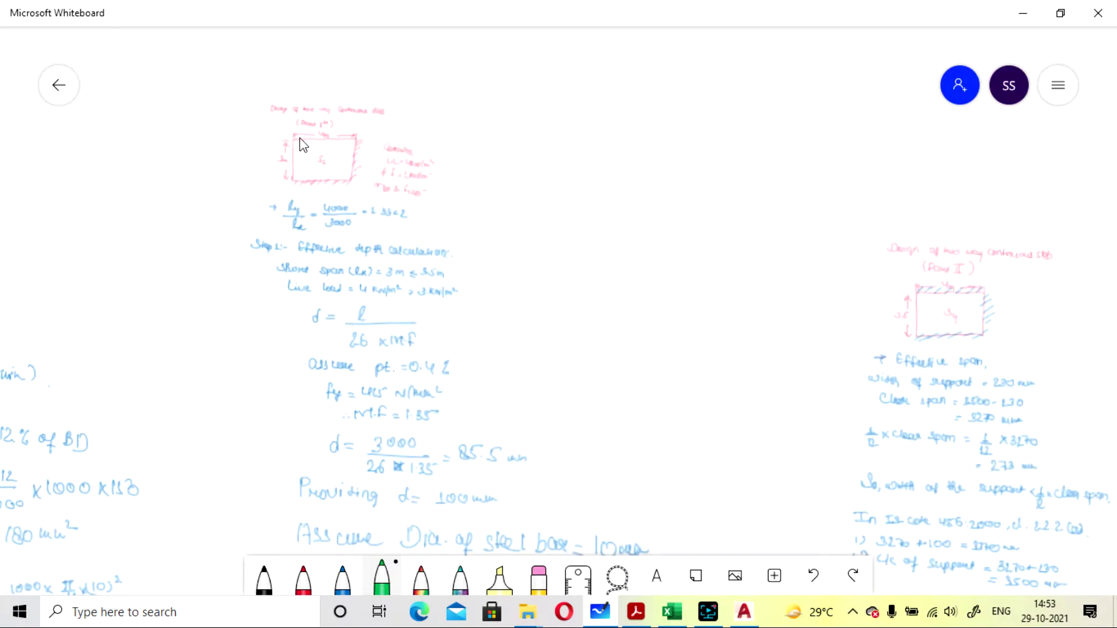
pyautogui.scroll(4, 299, 140)
pyautogui.hscroll(-3, 757, 265)
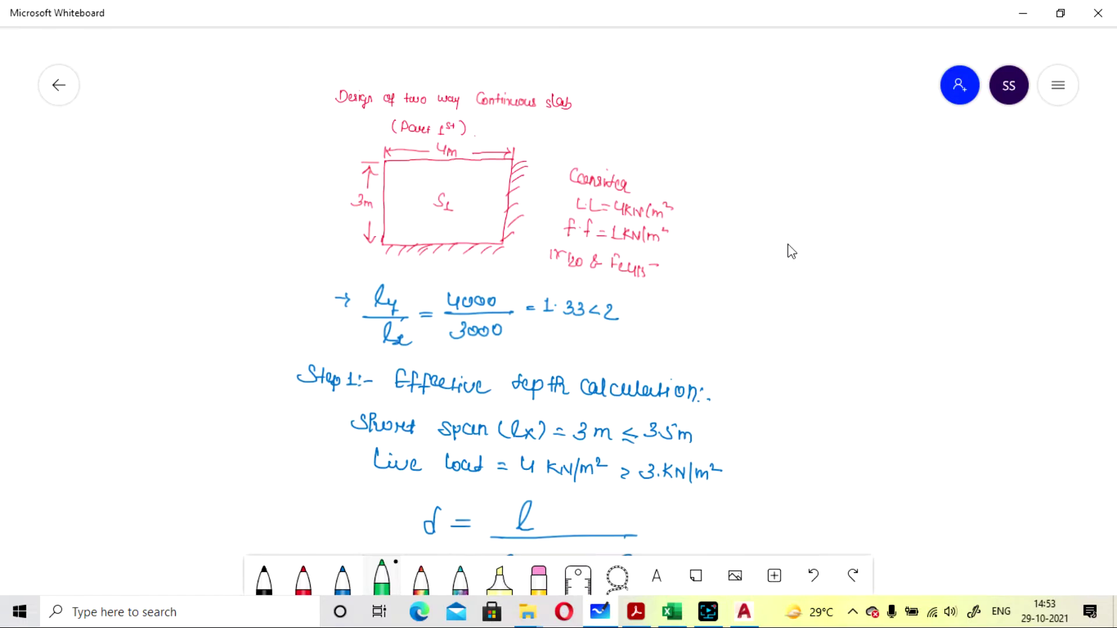
pyautogui.hscroll(-4, 853, 291)
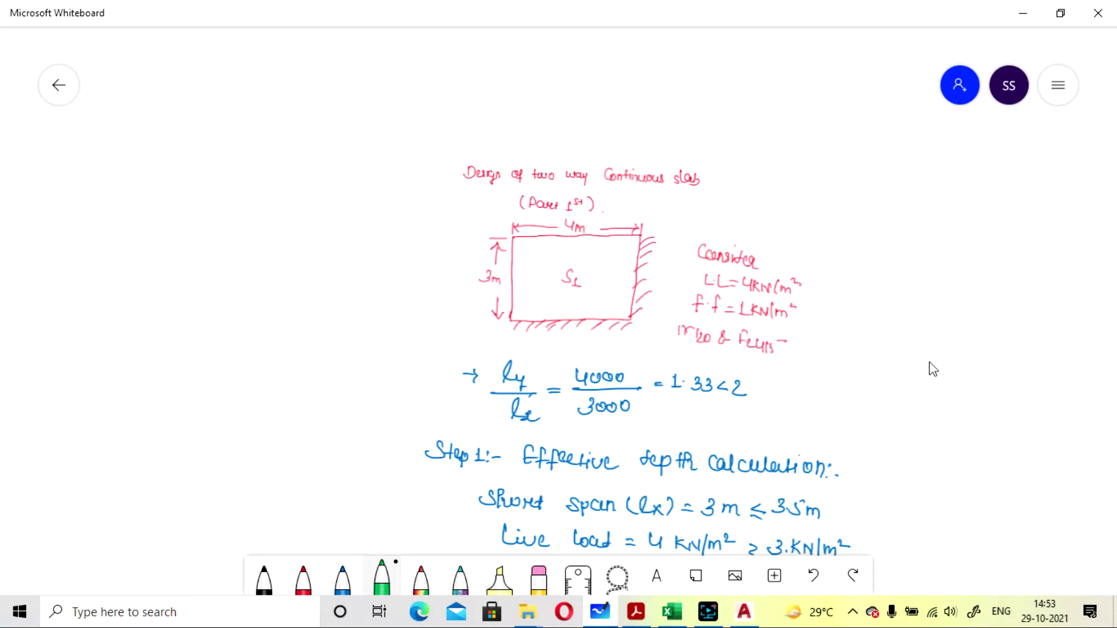
# - Examine slab S1's design loads, span ratio and Step 1 effective depth calculation
pyautogui.scroll(-1, 921, 338)
pyautogui.scroll(-1, 919, 332)
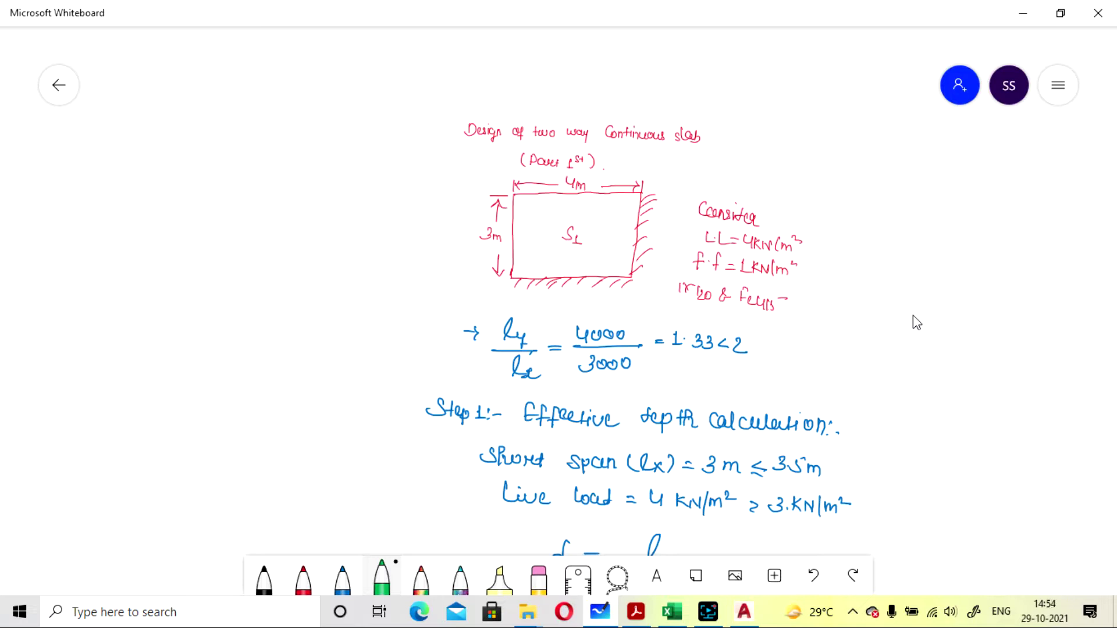
pyautogui.scroll(-5, 854, 185)
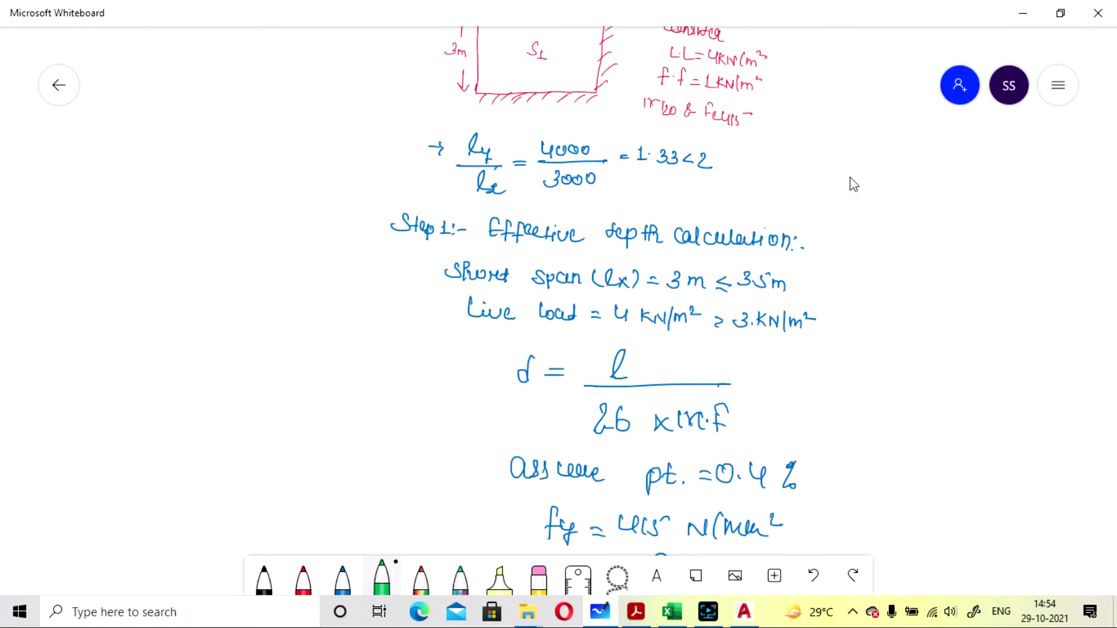
pyautogui.scroll(-2, 853, 185)
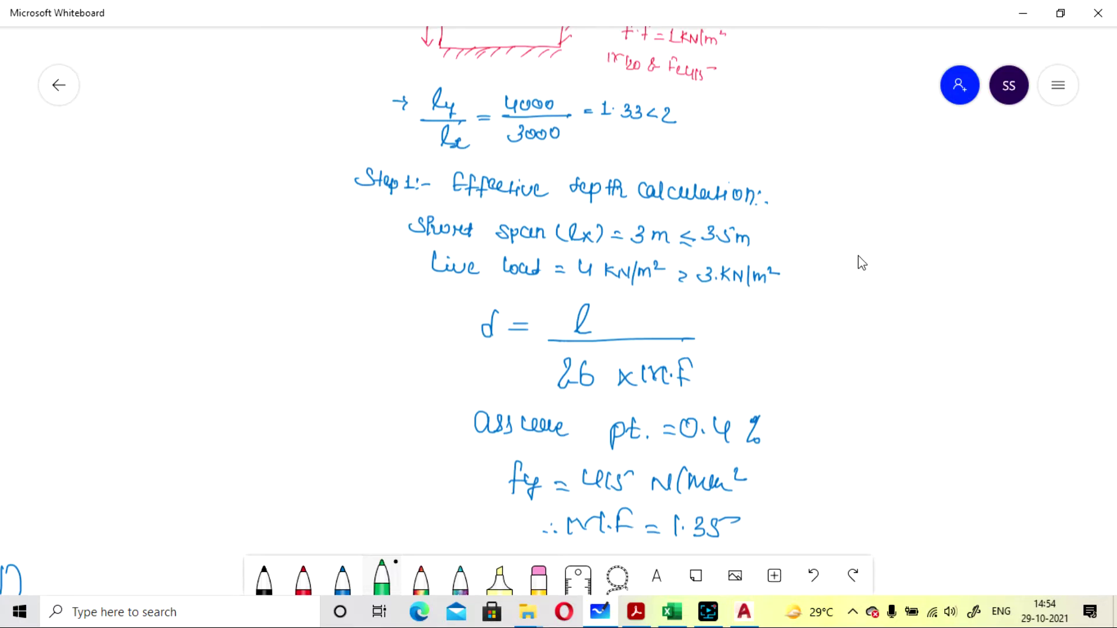
pyautogui.scroll(5, 849, 216)
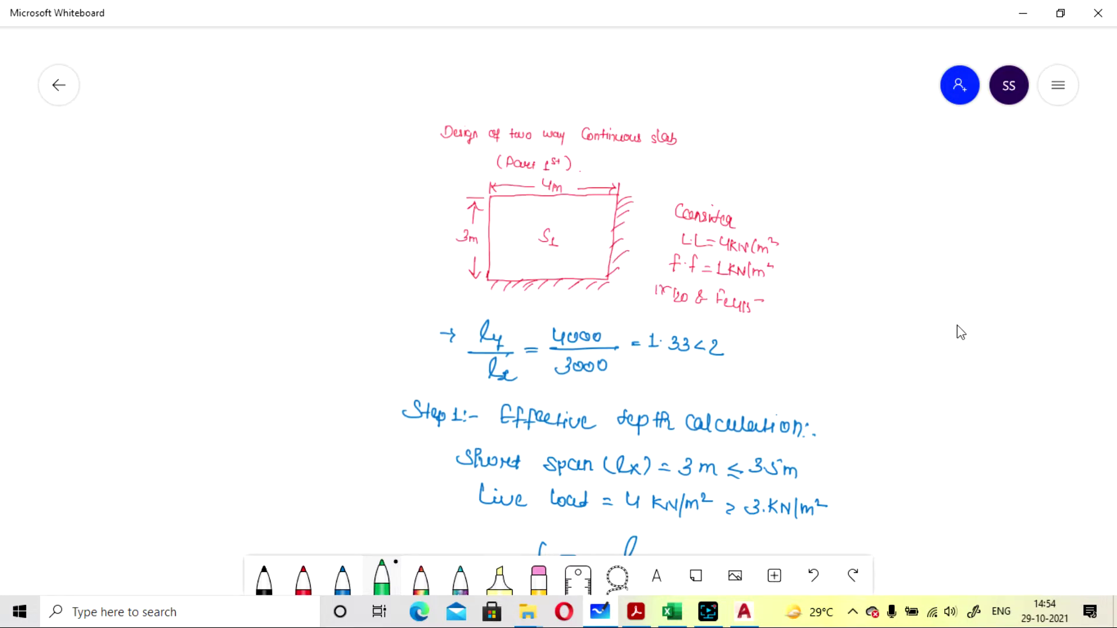
# - Find the slab layout plan on the whiteboard and examine its panels S1 to S9 with the green-hatched continuous edges
pyautogui.scroll(-4, 957, 325)
pyautogui.scroll(-2, 384, 239)
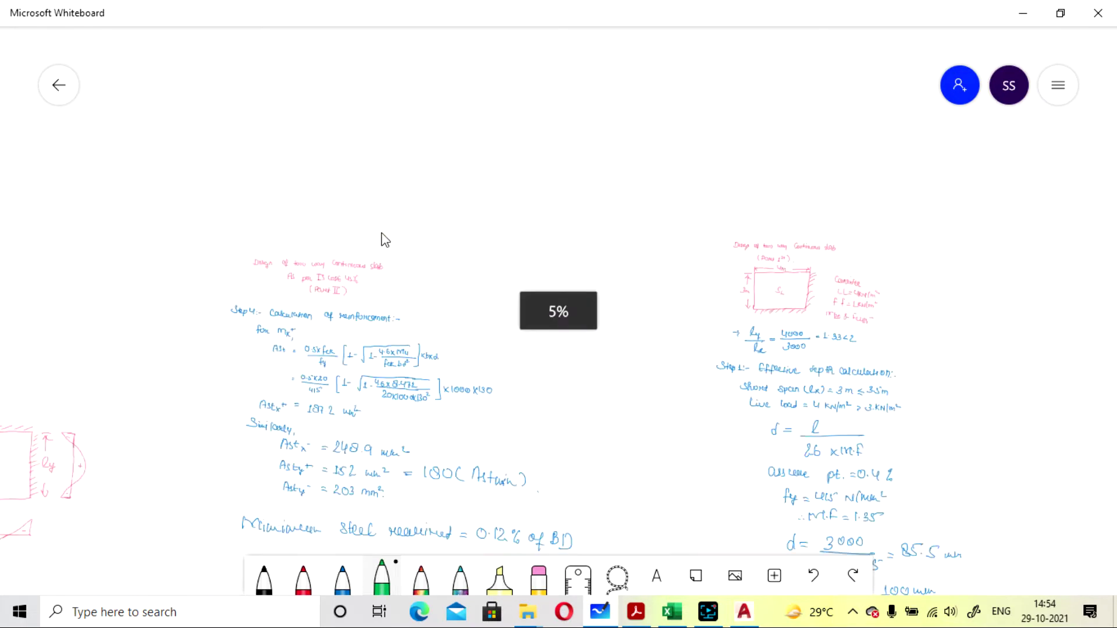
pyautogui.hscroll(-5, 812, 245)
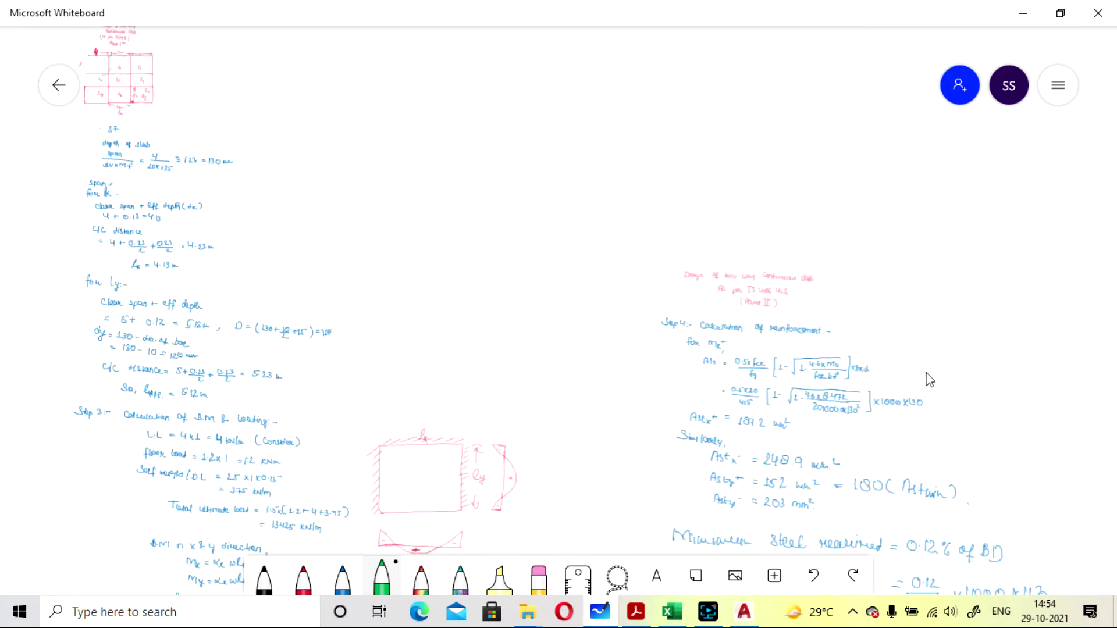
pyautogui.scroll(2, 166, 138)
pyautogui.hscroll(-1, 166, 138)
pyautogui.scroll(3, 197, 185)
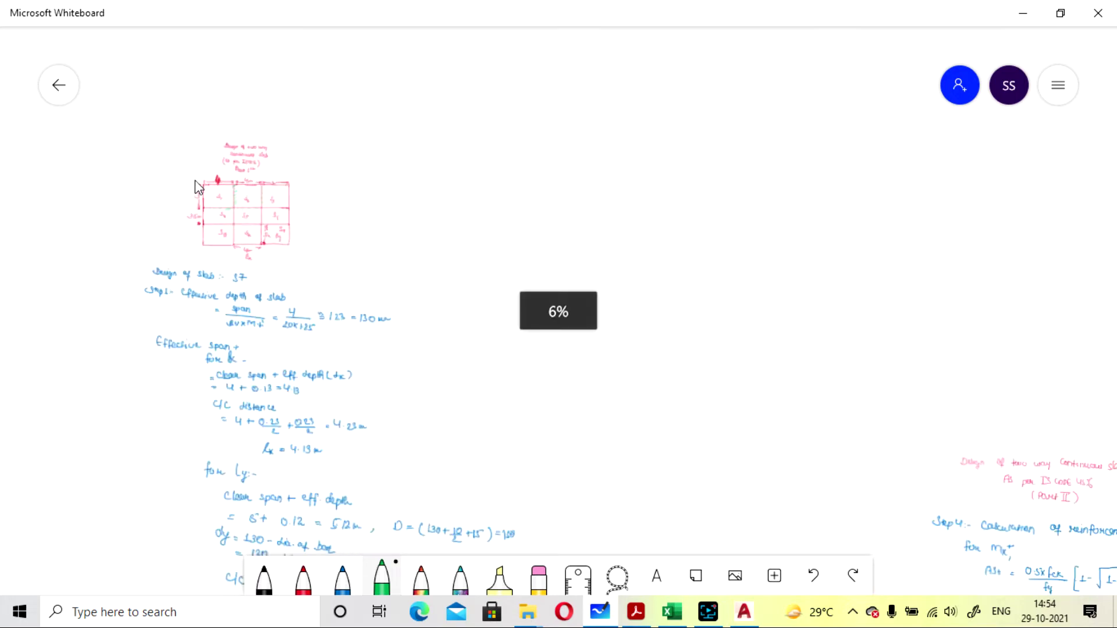
pyautogui.scroll(15, 197, 189)
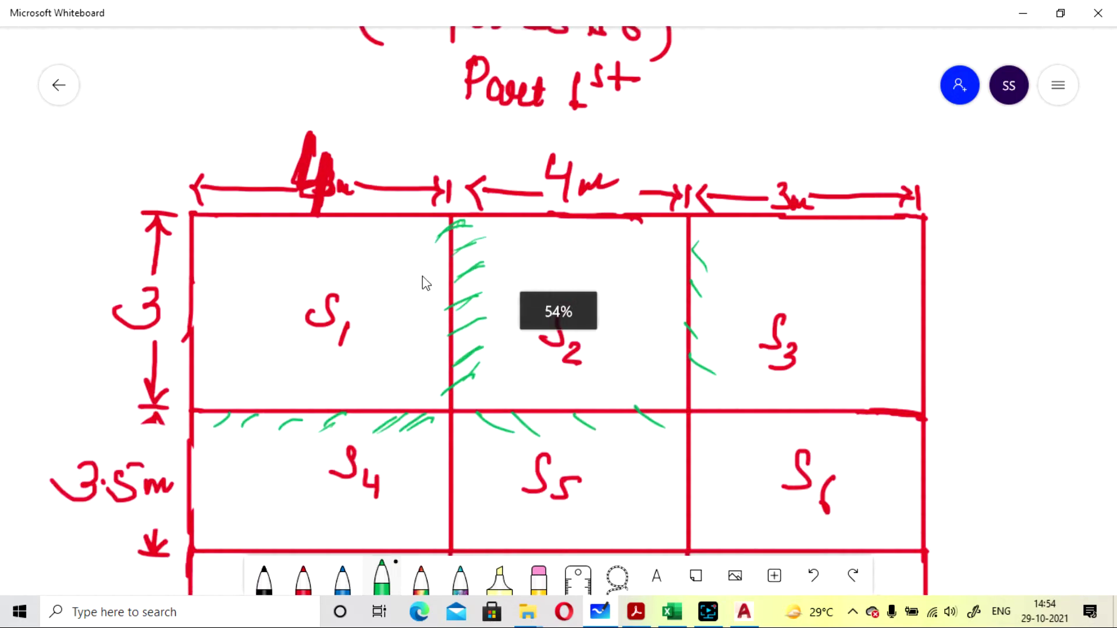
pyautogui.scroll(-2, 503, 181)
pyautogui.scroll(-4, 501, 175)
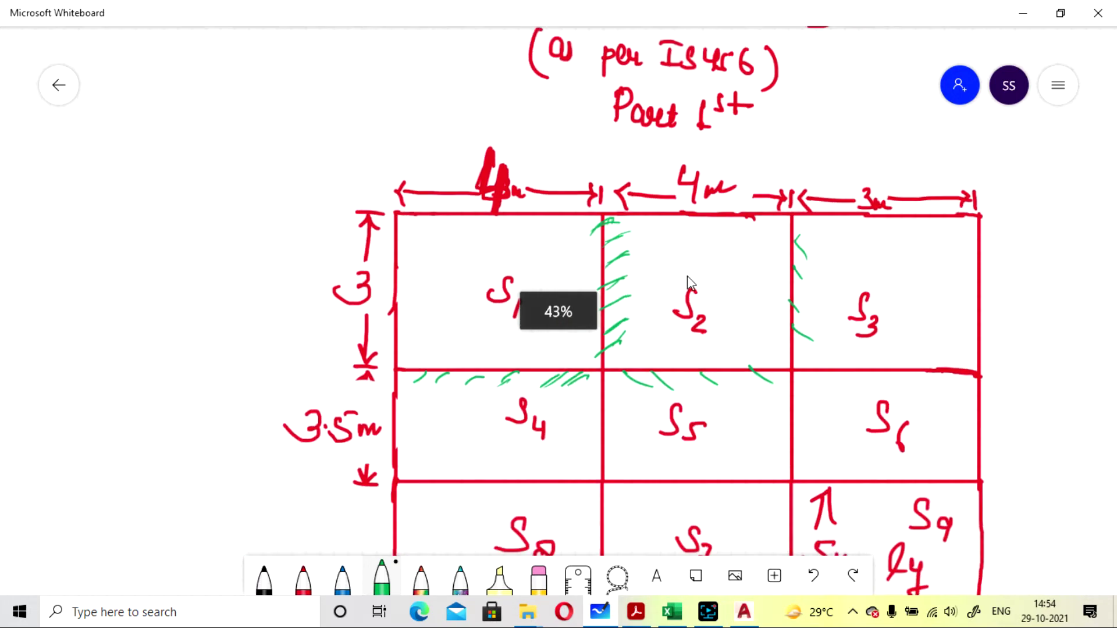
pyautogui.scroll(-1, 326, 235)
pyautogui.moveTo(287, 267); pyautogui.dragTo(287, 229)
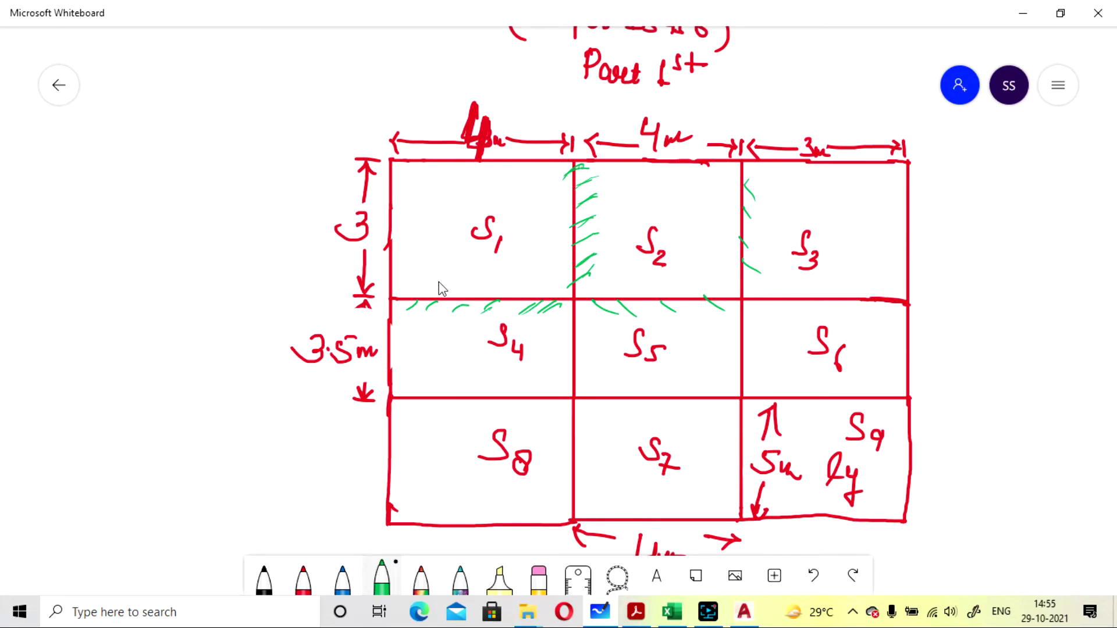
# - Return to the Part 1 design notes for the 4 m by 3 m slab S1 and review its loads and span ratio
pyautogui.scroll(-1, 301, 262)
pyautogui.scroll(-2, 300, 269)
pyautogui.scroll(-10, 891, 329)
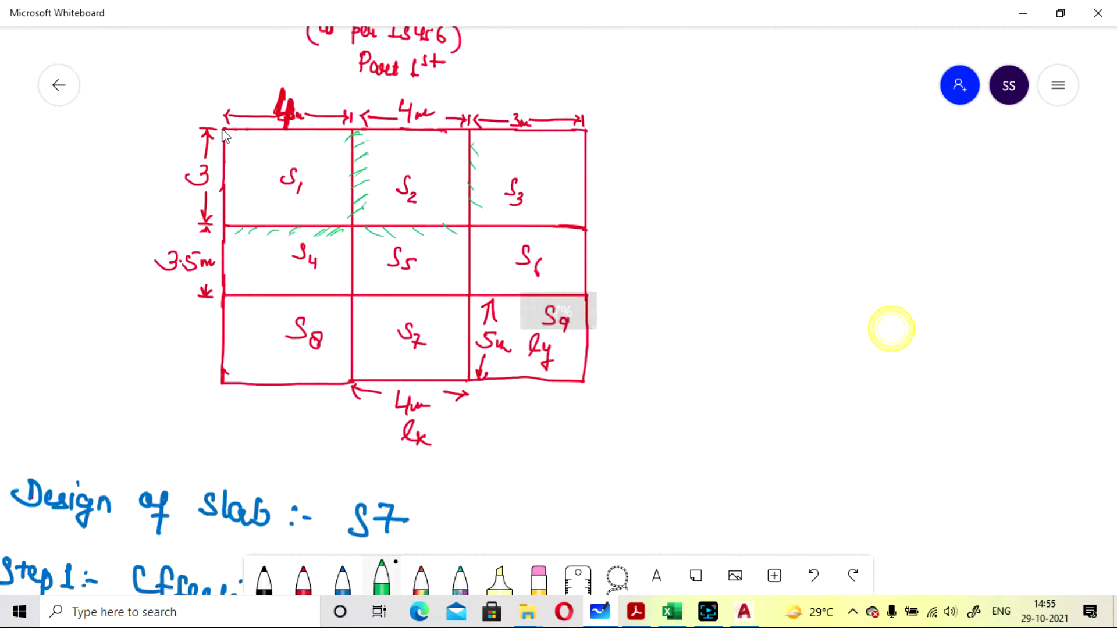
pyautogui.scroll(-4, 396, 197)
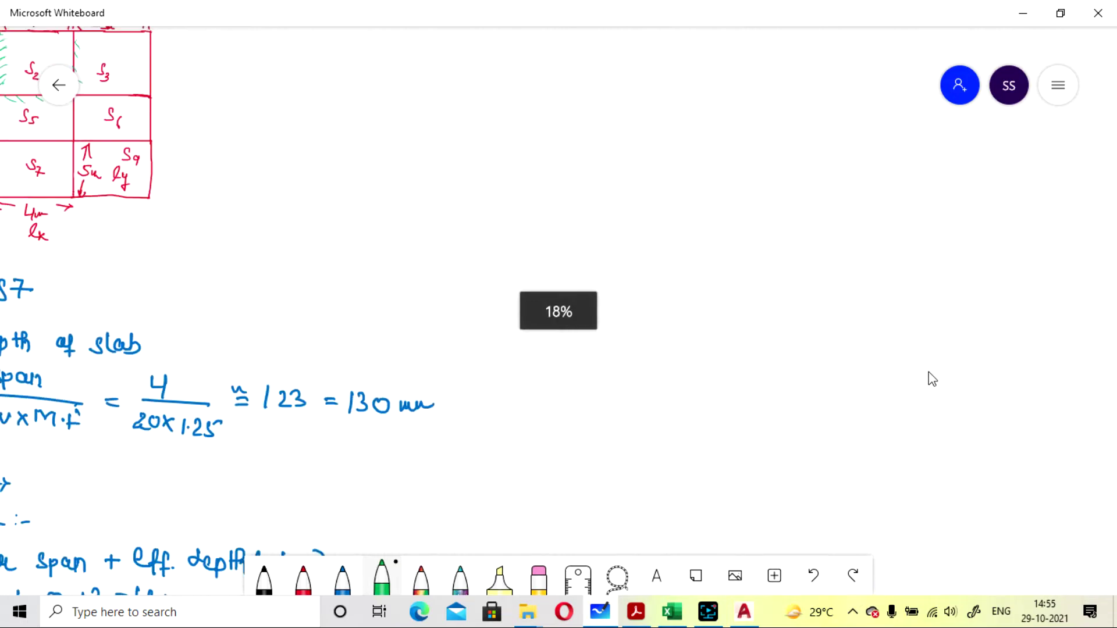
pyautogui.scroll(-5, 798, 421)
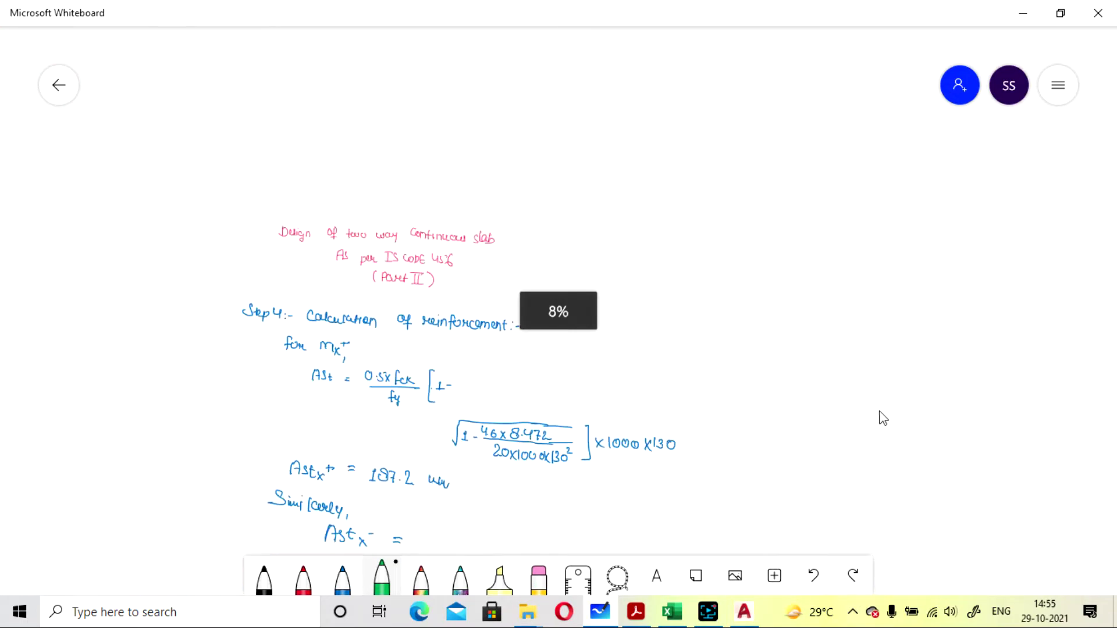
pyautogui.hscroll(6, 557, 295)
pyautogui.scroll(2, 512, 369)
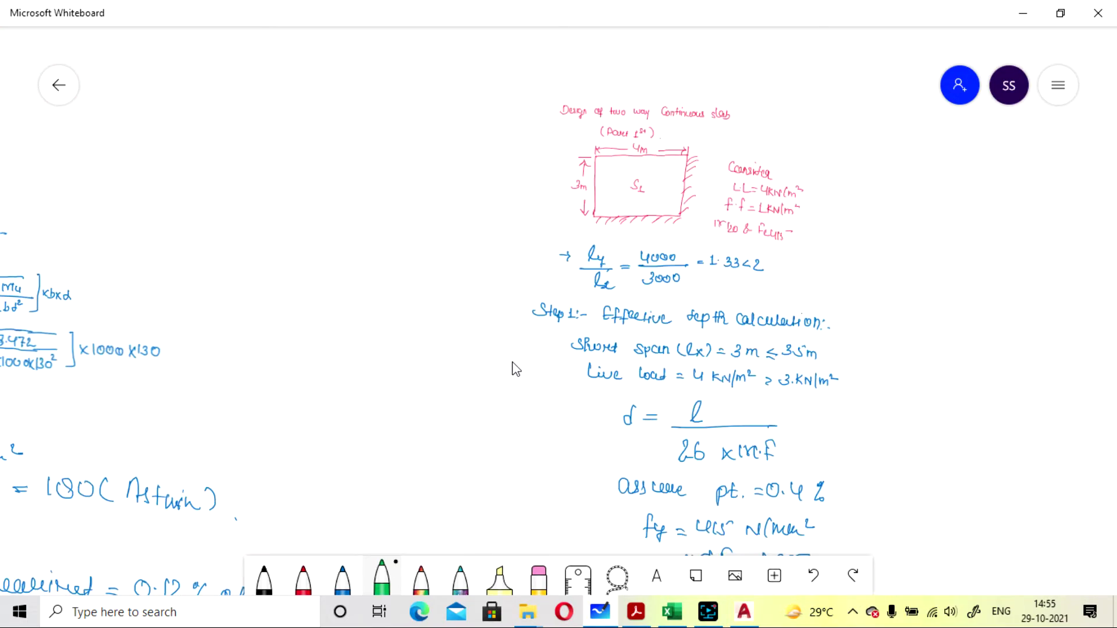
pyautogui.scroll(3, 724, 405)
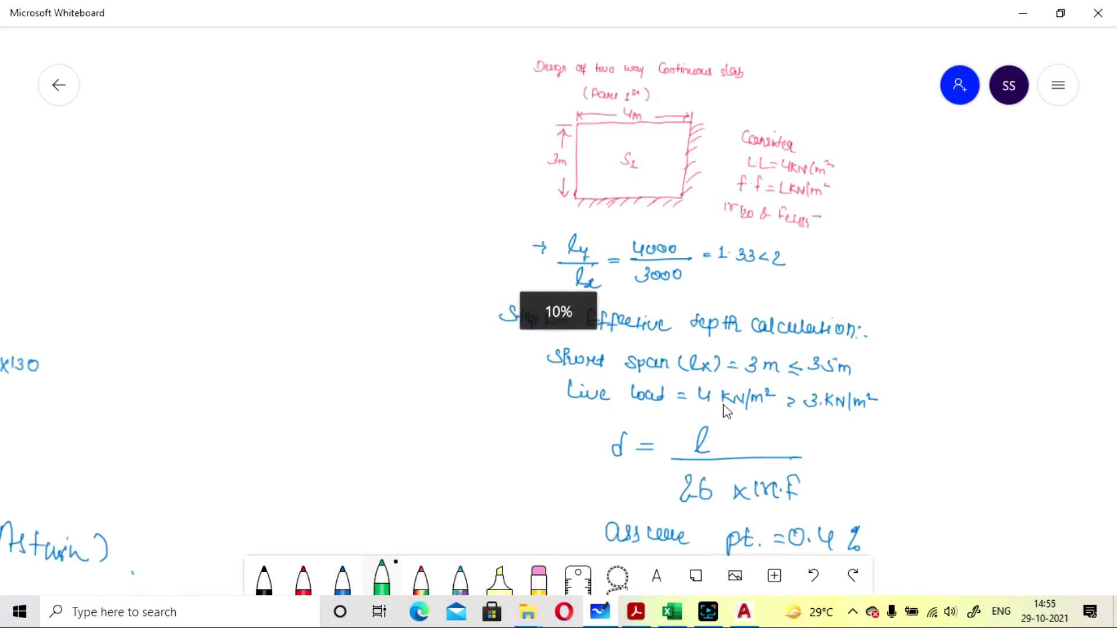
pyautogui.scroll(1, 723, 404)
pyautogui.moveTo(1069, 381); pyautogui.dragTo(959, 406)
pyautogui.scroll(-1, 727, 270)
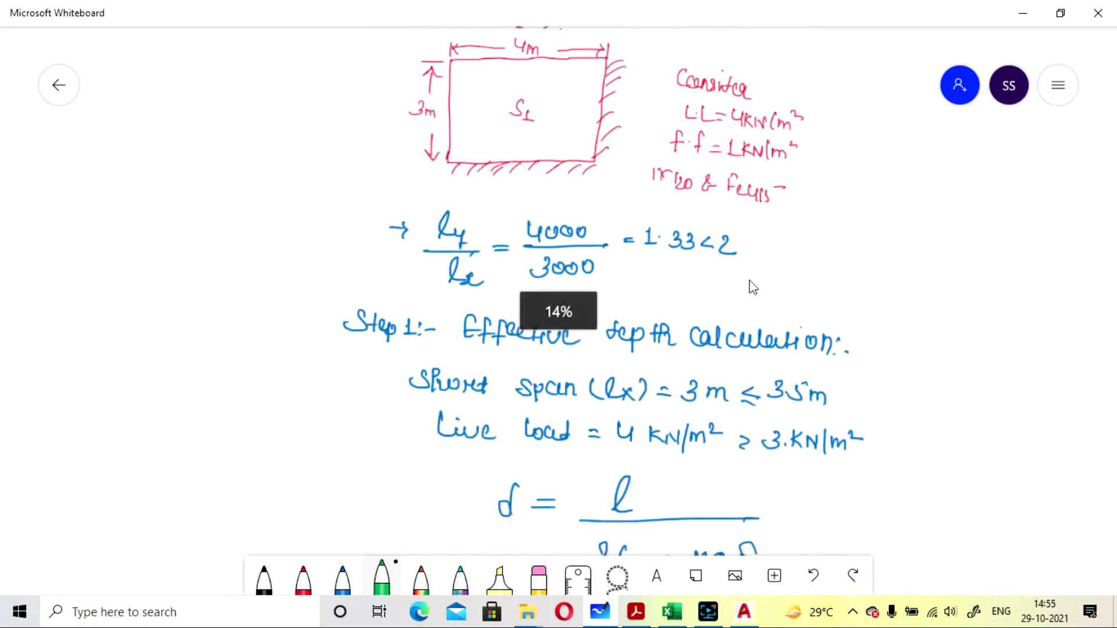
# - Add a green subscript x to the depth symbol d in the Step 1 formula and change to the blue pen
pyautogui.moveTo(873, 295); pyautogui.dragTo(812, 236)
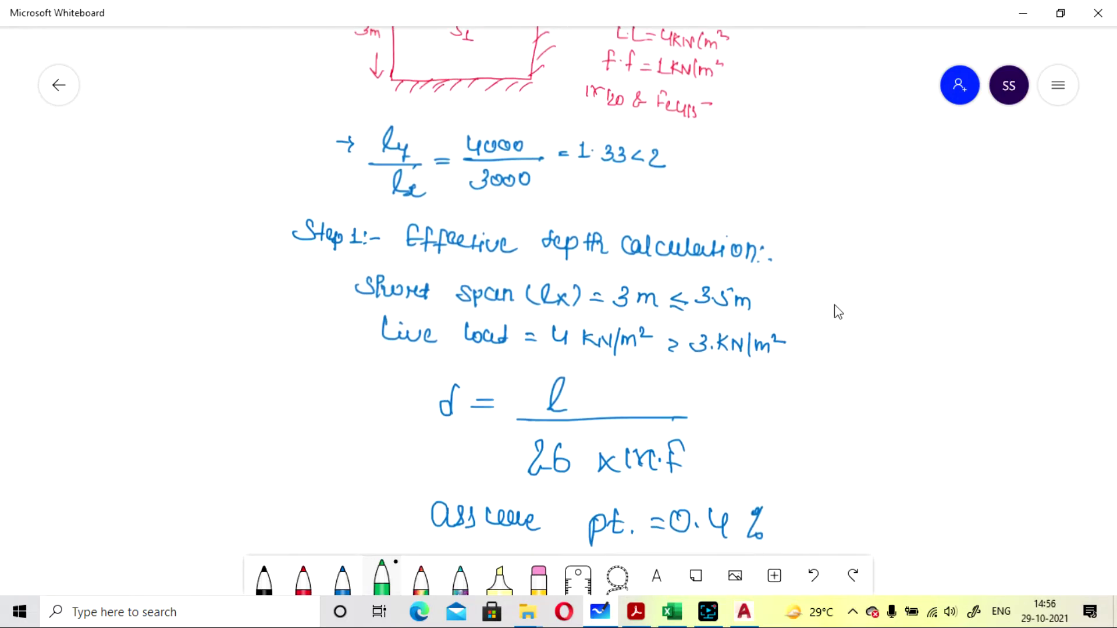
pyautogui.moveTo(838, 311); pyautogui.dragTo(879, 393)
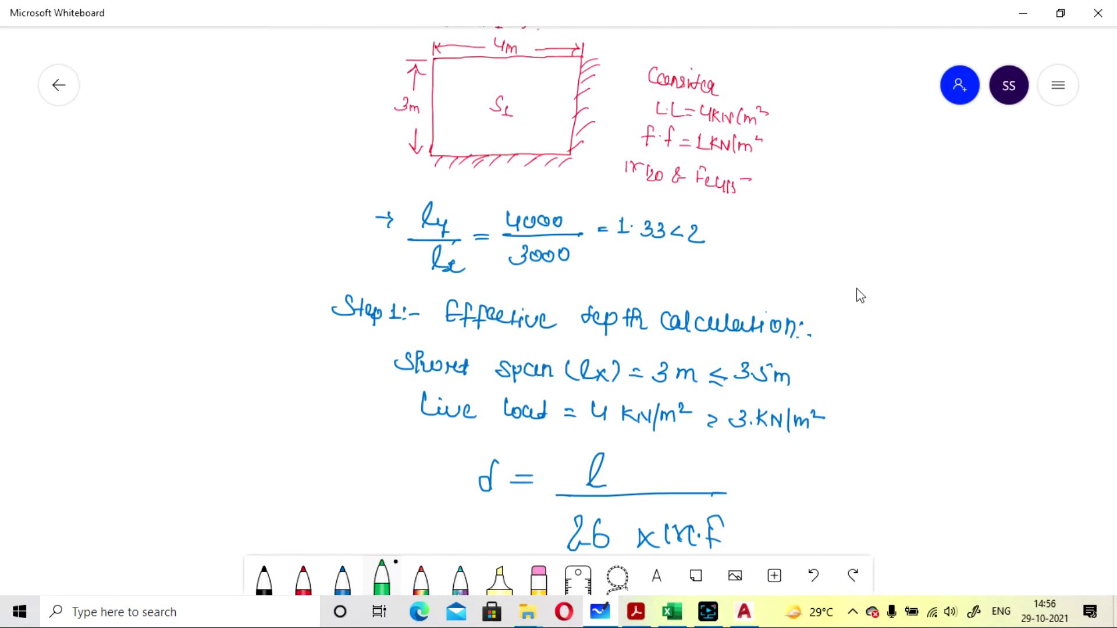
pyautogui.scroll(-2, 862, 296)
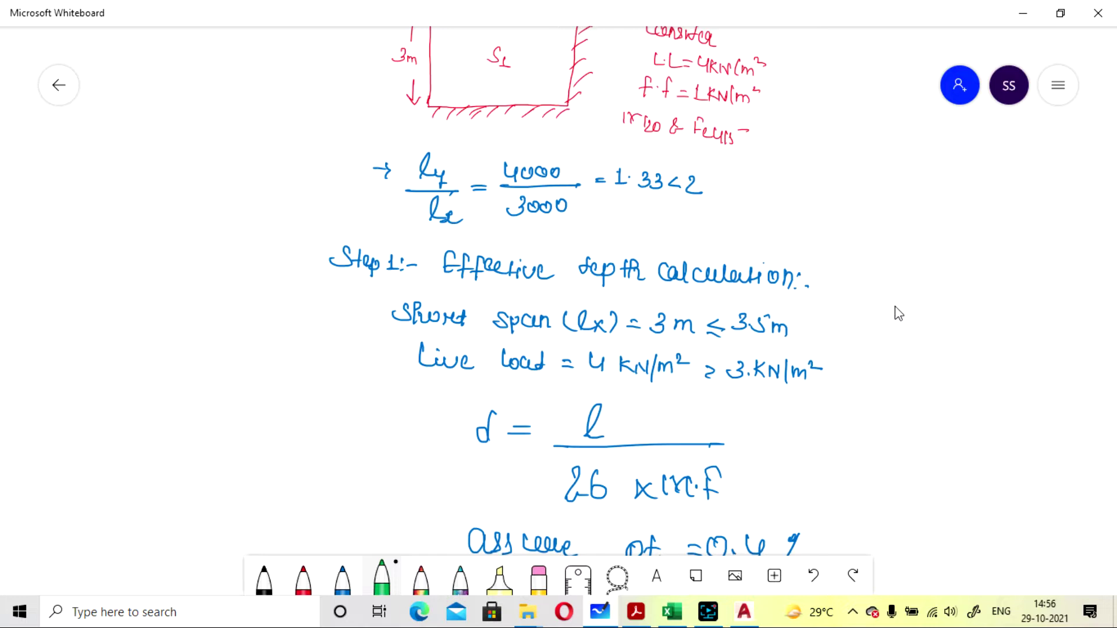
pyautogui.scroll(1, 869, 314)
pyautogui.scroll(-3, 870, 316)
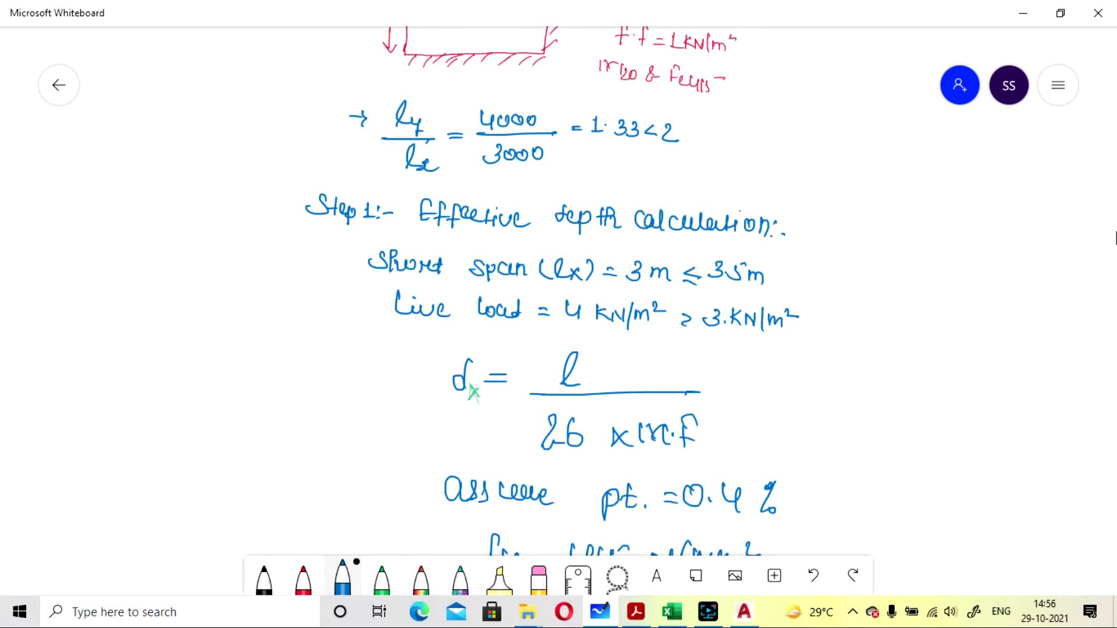
pyautogui.click(800, 391)
pyautogui.scroll(-1, 788, 356)
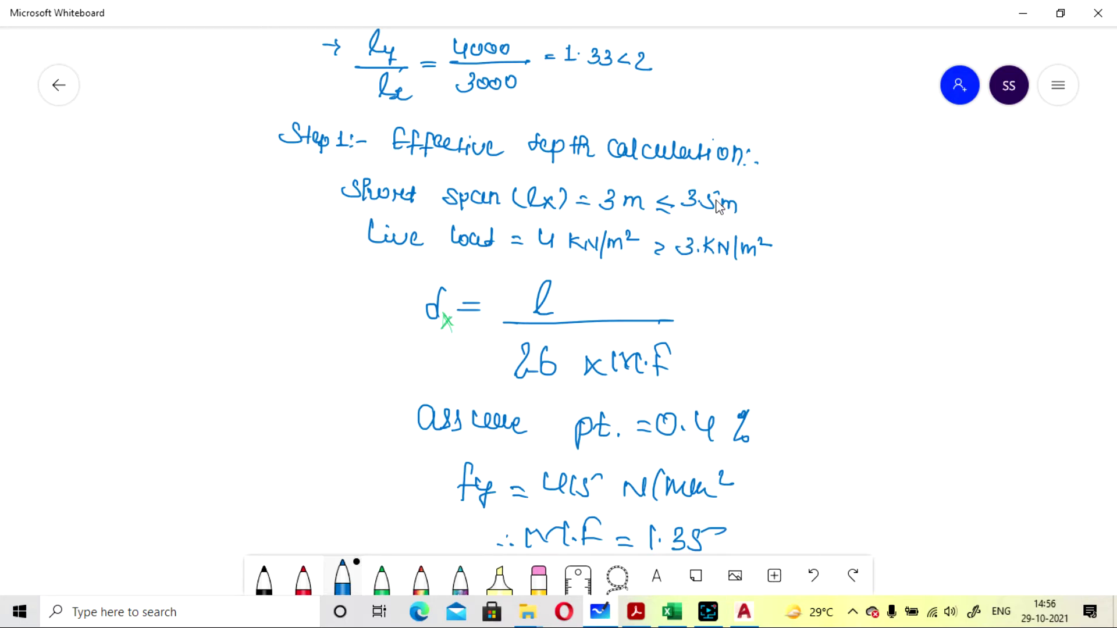
# - Switch to the Excel design sheet and inspect the formula behind the Basic value (B.V) in Step 1
pyautogui.click(680, 613)
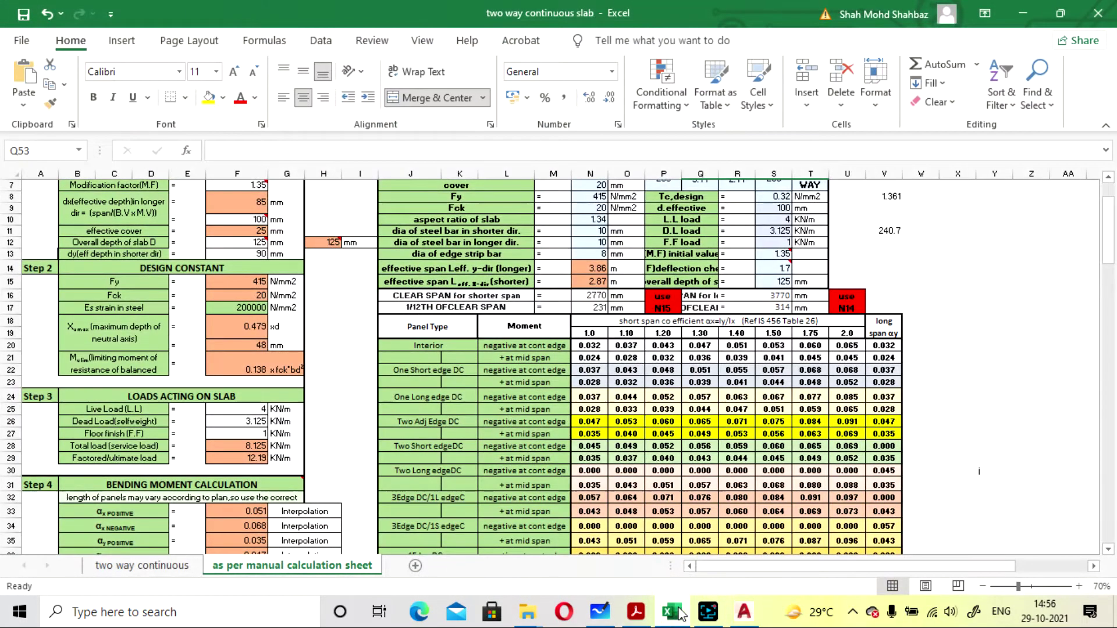
pyautogui.scroll(2, 453, 300)
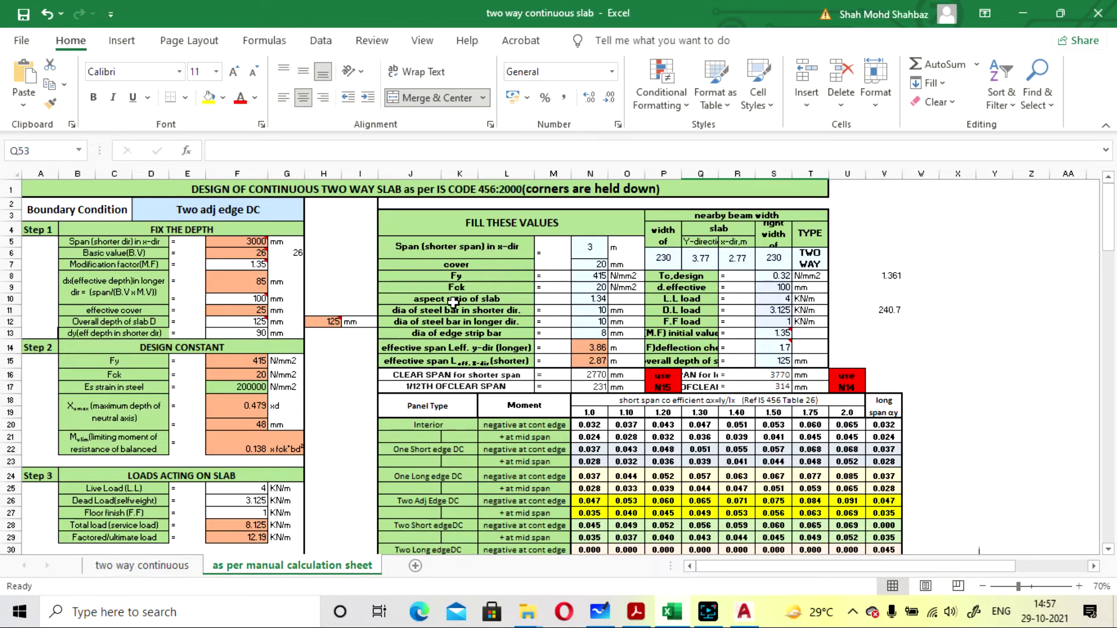
pyautogui.click(246, 254)
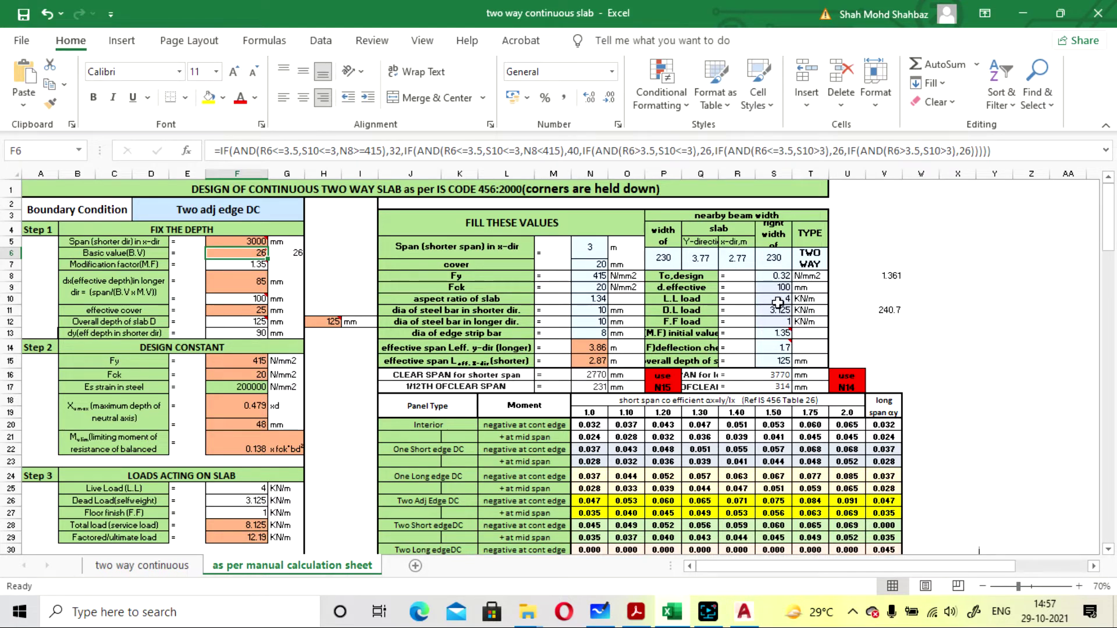
# - Switch to Microsoft Whiteboard and read the assumed steel percentage, modification factor and effective depth calculation for slab S1
pyautogui.click(600, 611)
pyautogui.moveTo(850, 401); pyautogui.dragTo(848, 331)
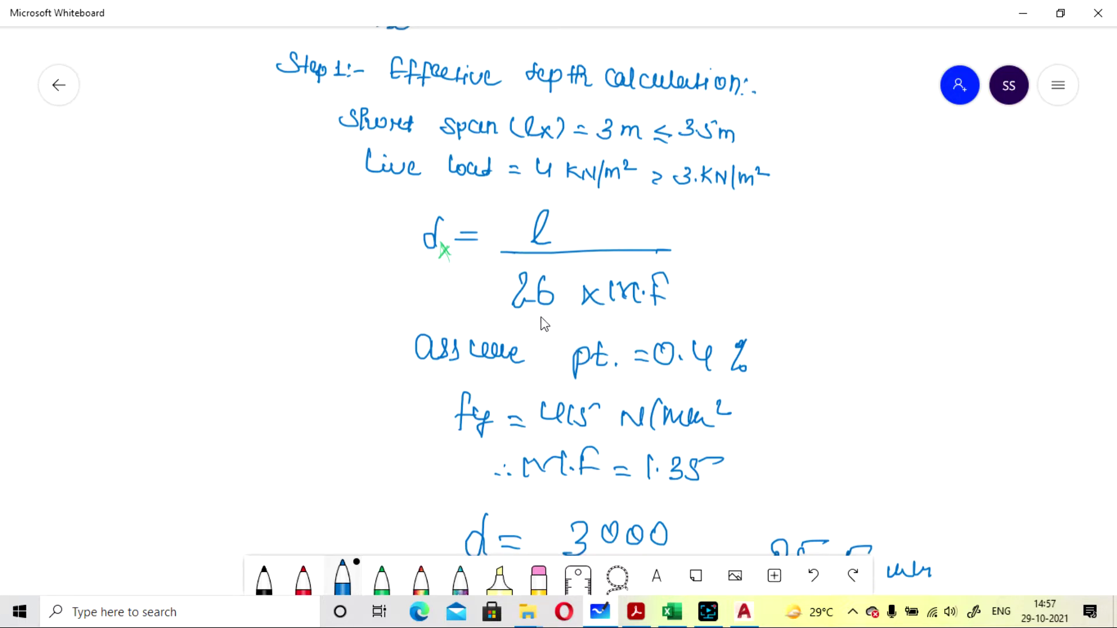
pyautogui.moveTo(724, 297); pyautogui.dragTo(716, 269)
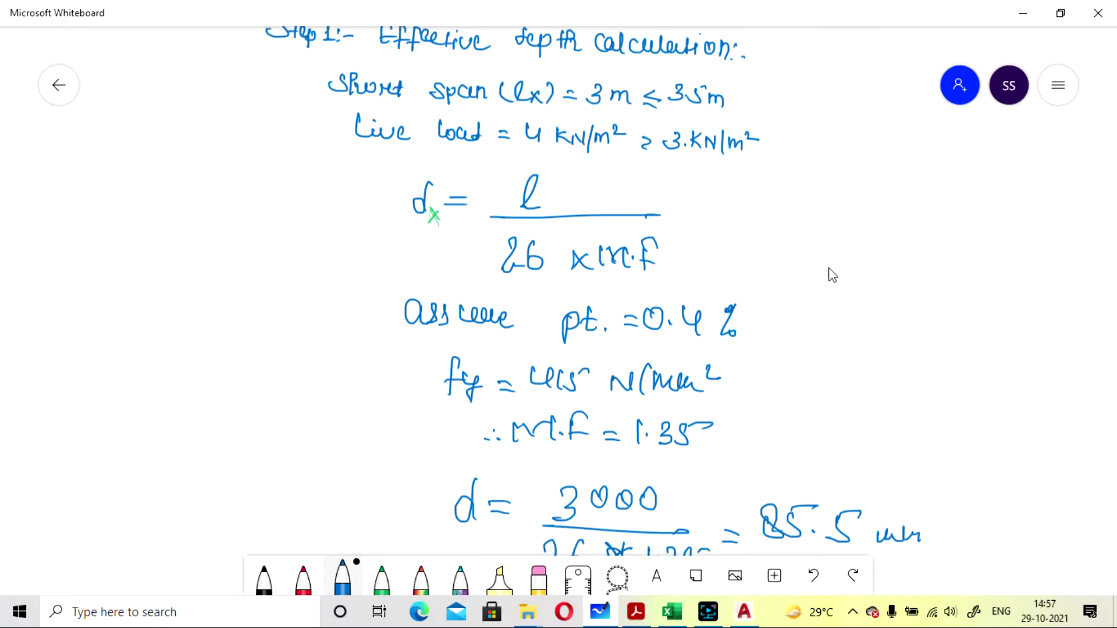
pyautogui.moveTo(847, 289); pyautogui.dragTo(833, 262)
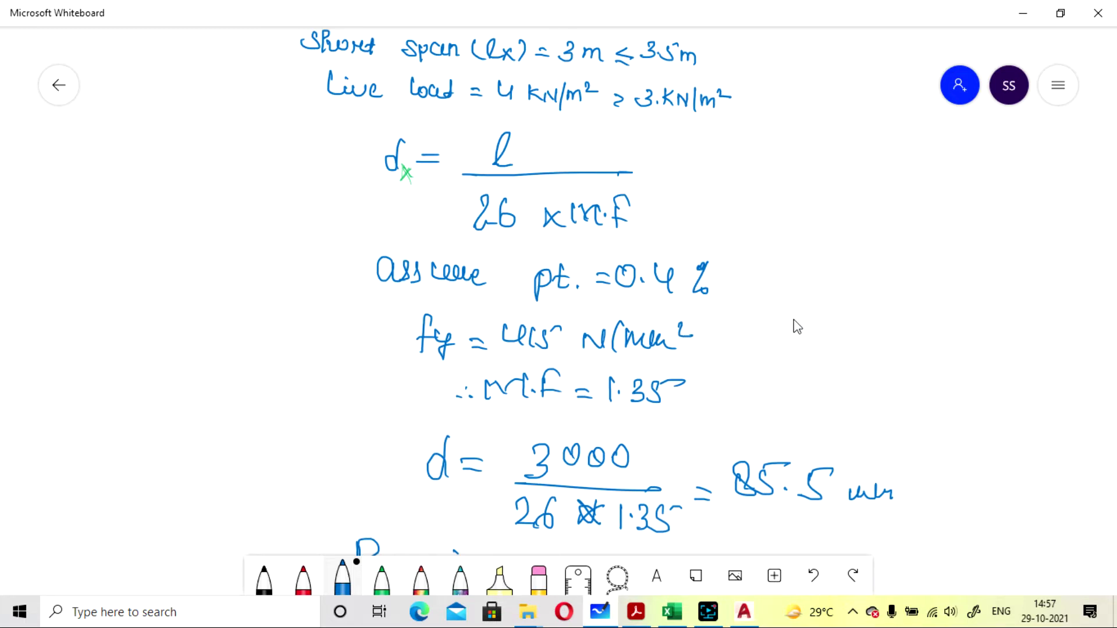
pyautogui.moveTo(798, 331)
pyautogui.mouseDown()
pyautogui.moveTo(810, 349)
pyautogui.moveTo(810, 315)
pyautogui.mouseUp()
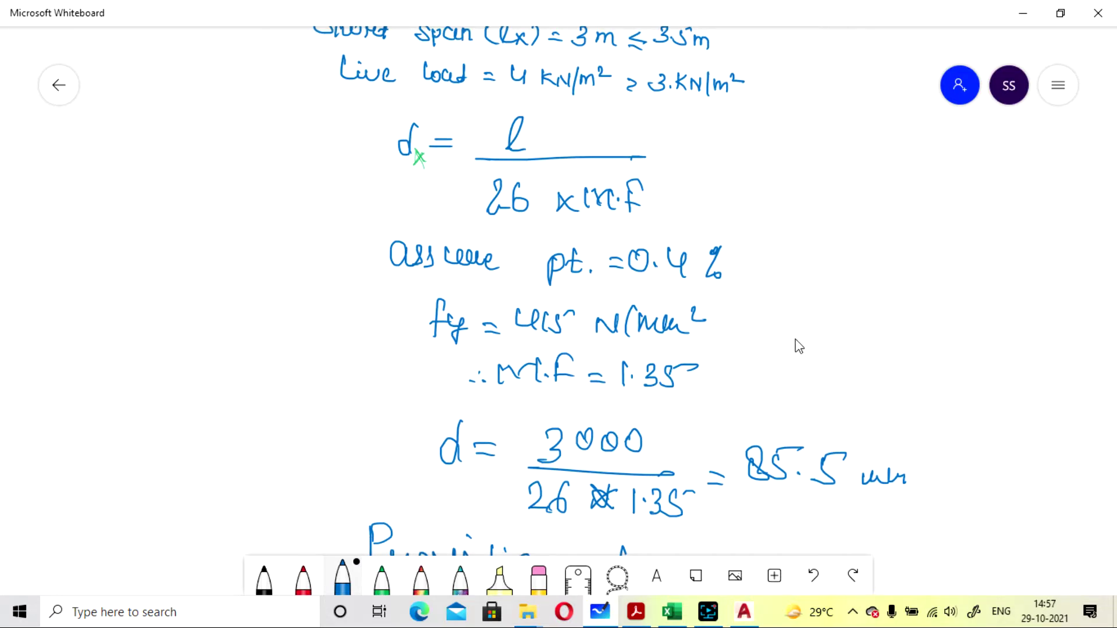
# - Write fs = 0.58 × fy × (steel required / steel provided) beside the fy value, marking the bracketed ratio as 1
pyautogui.moveTo(795, 340); pyautogui.dragTo(753, 258)
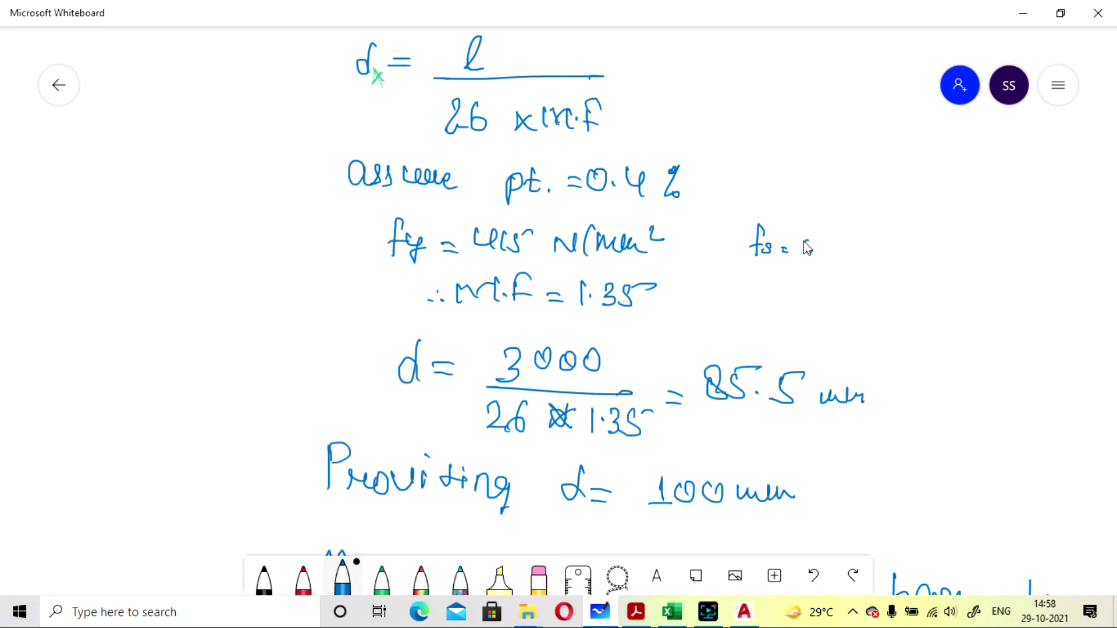
pyautogui.moveTo(835, 240)
pyautogui.mouseDown()
pyautogui.moveTo(826, 257)
pyautogui.moveTo(869, 255)
pyautogui.moveTo(905, 274)
pyautogui.mouseUp()
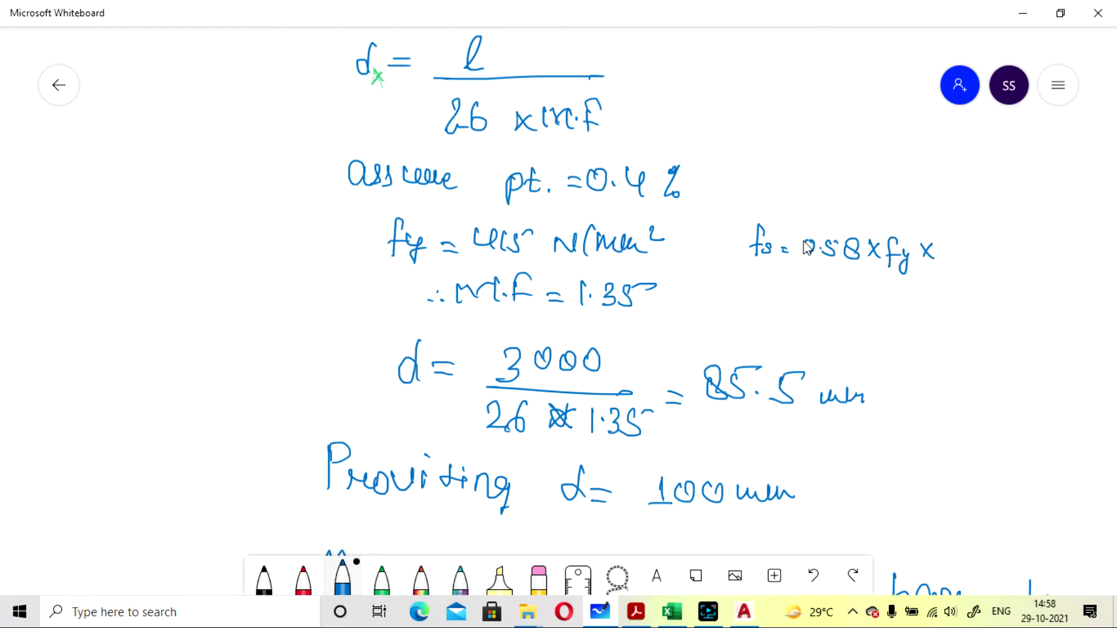
pyautogui.moveTo(957, 239); pyautogui.dragTo(977, 246)
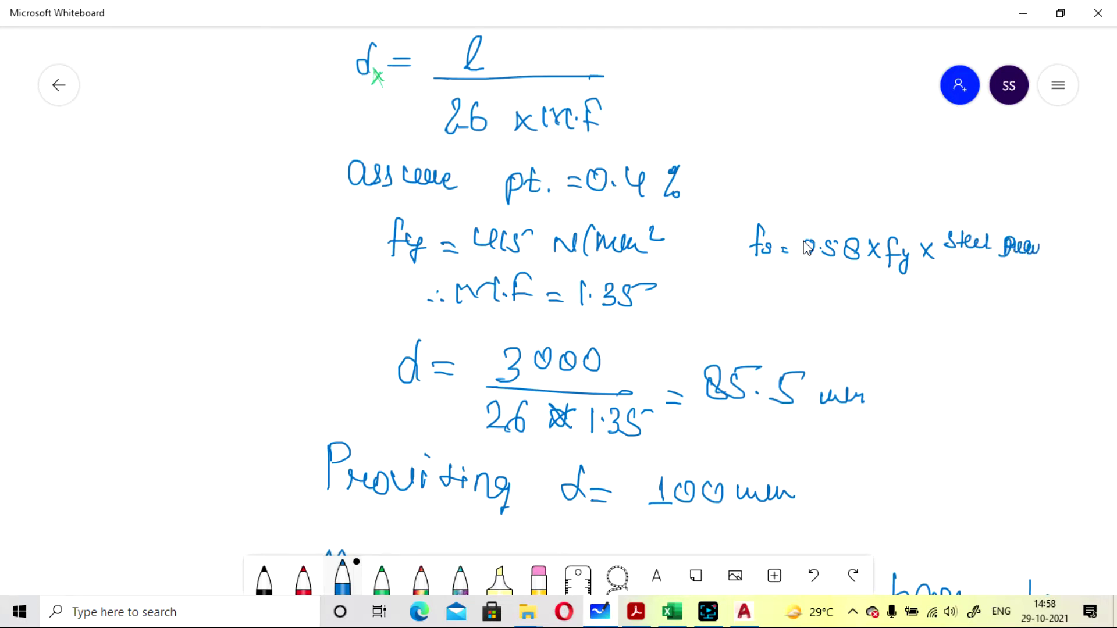
pyautogui.moveTo(945, 255); pyautogui.dragTo(1065, 268)
pyautogui.moveTo(970, 281); pyautogui.dragTo(992, 280)
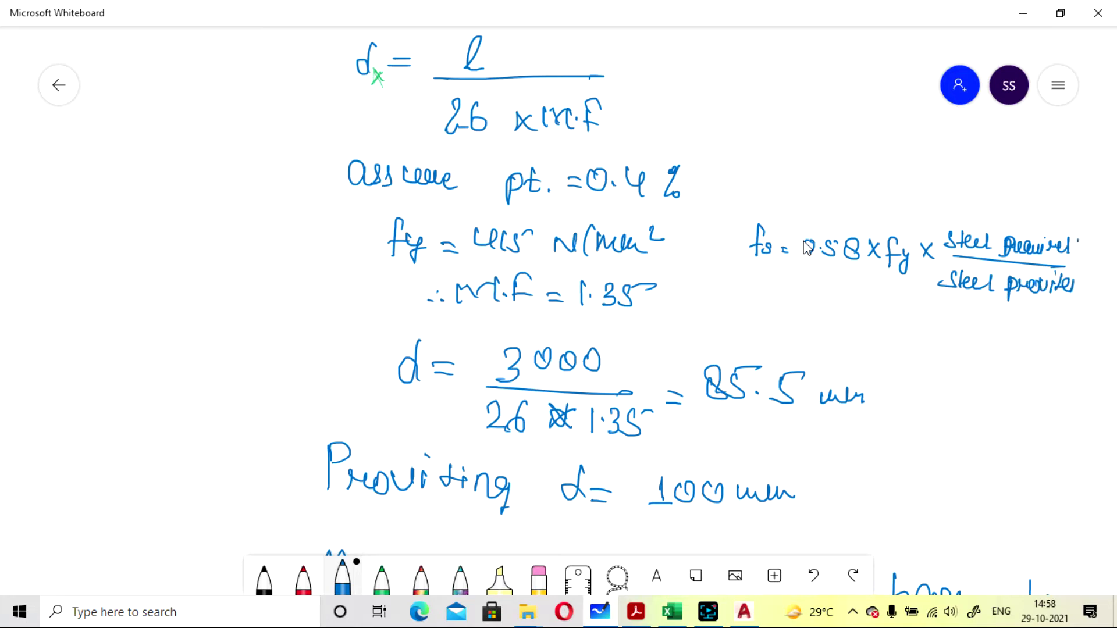
pyautogui.moveTo(1079, 238); pyautogui.dragTo(1058, 308)
pyautogui.moveTo(934, 230); pyautogui.dragTo(941, 301)
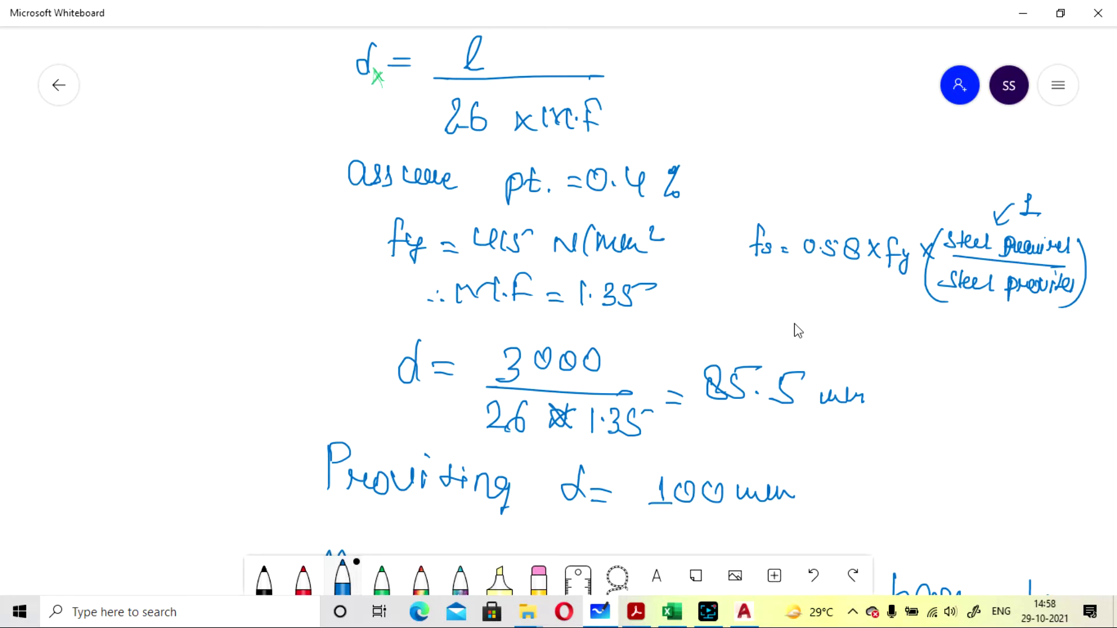
# - Write the substitution = 0.58 × 415 = 240 beneath the fs formula
pyautogui.click(830, 303)
pyautogui.moveTo(816, 288); pyautogui.dragTo(853, 302)
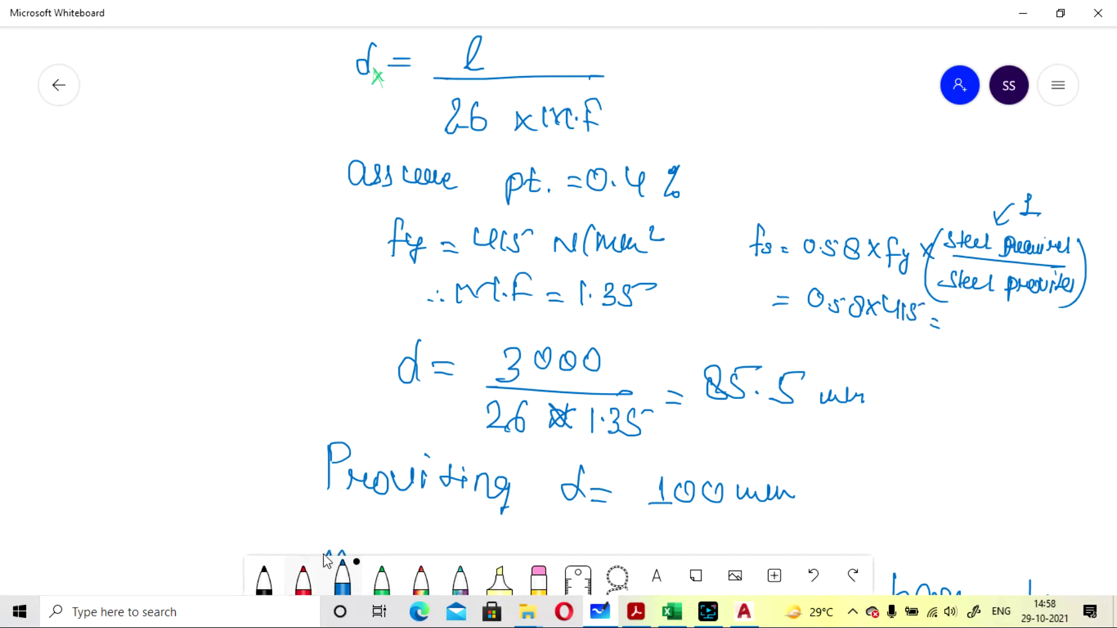
pyautogui.click(673, 612)
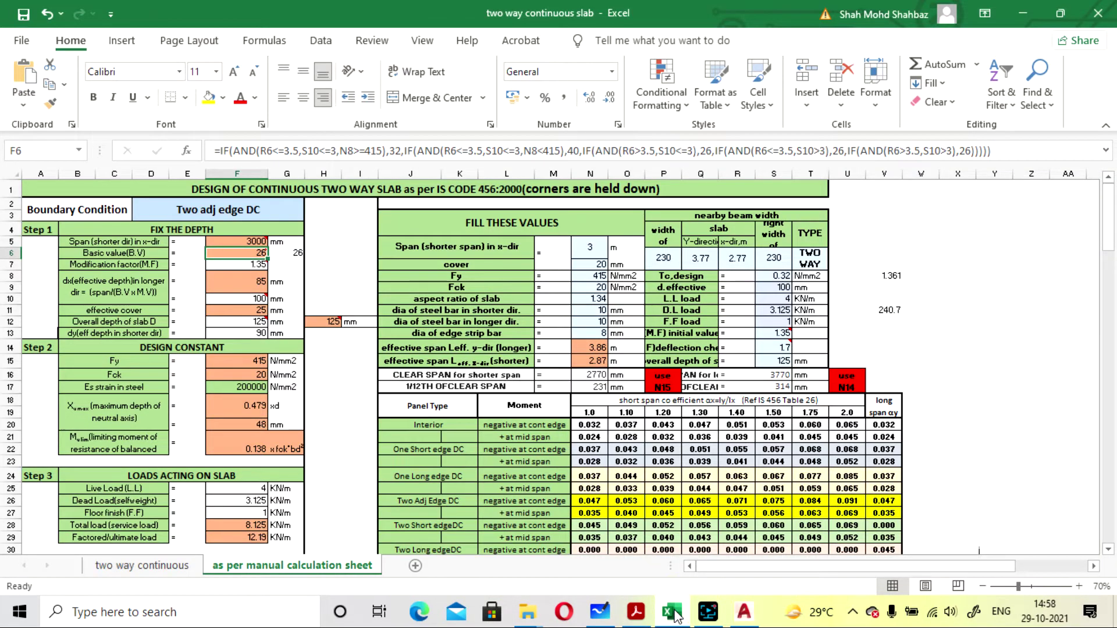
pyautogui.click(673, 612)
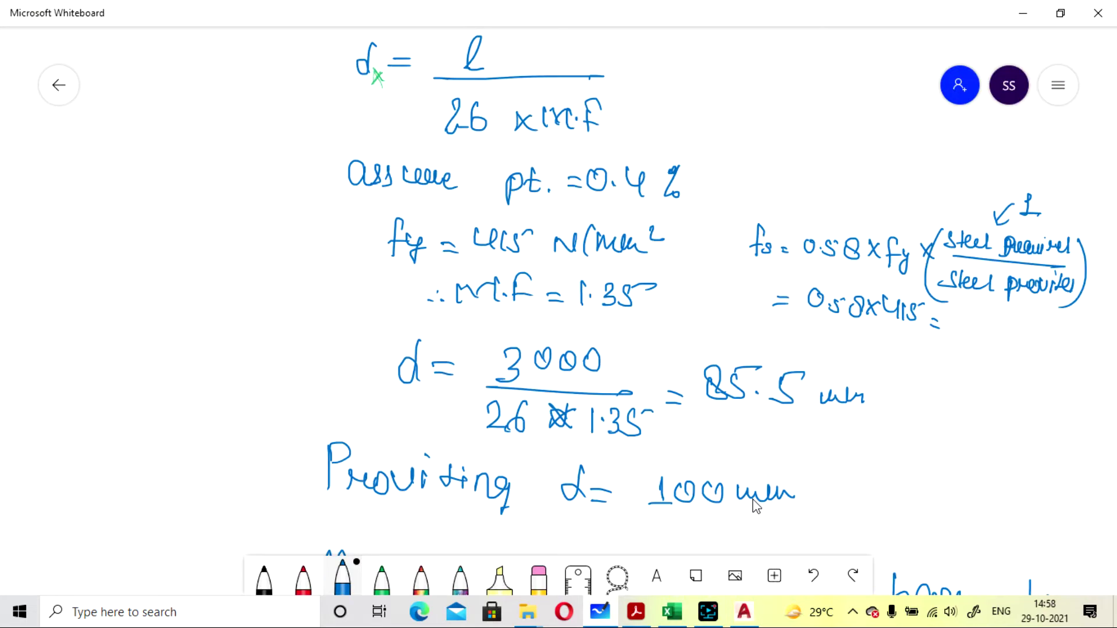
pyautogui.moveTo(945, 321); pyautogui.dragTo(963, 335)
pyautogui.moveTo(963, 315); pyautogui.dragTo(961, 324)
pyautogui.moveTo(307, 302); pyautogui.dragTo(292, 208)
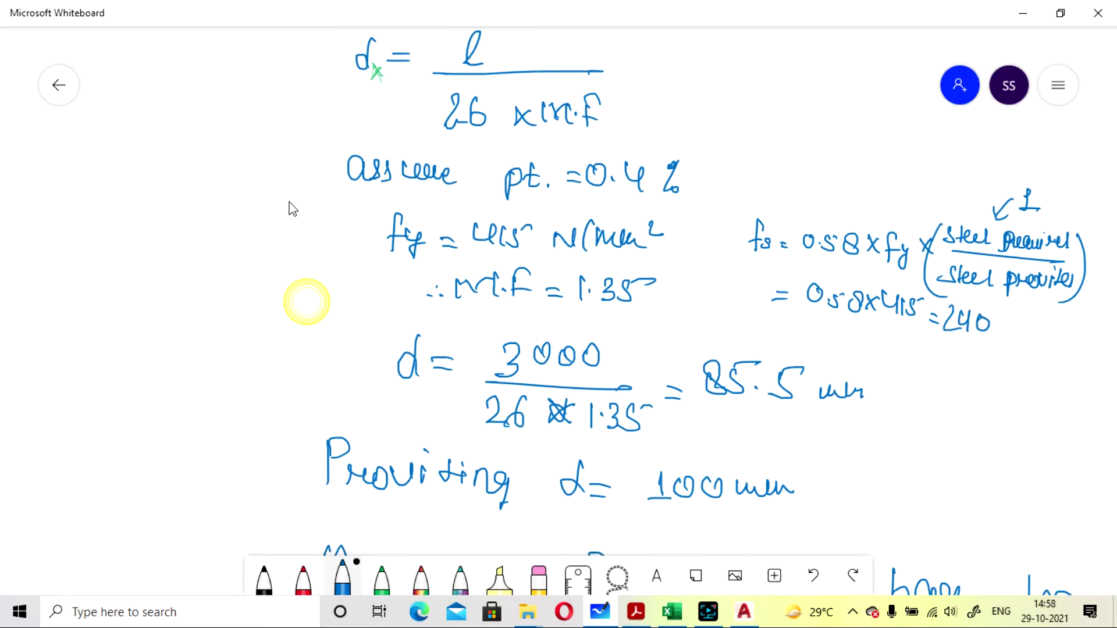
# - Glance at Table 26 in the IS 456:2000 PDF and return to the slab S1 notes in Microsoft Whiteboard
pyautogui.scroll(-3, 293, 208)
pyautogui.click(635, 612)
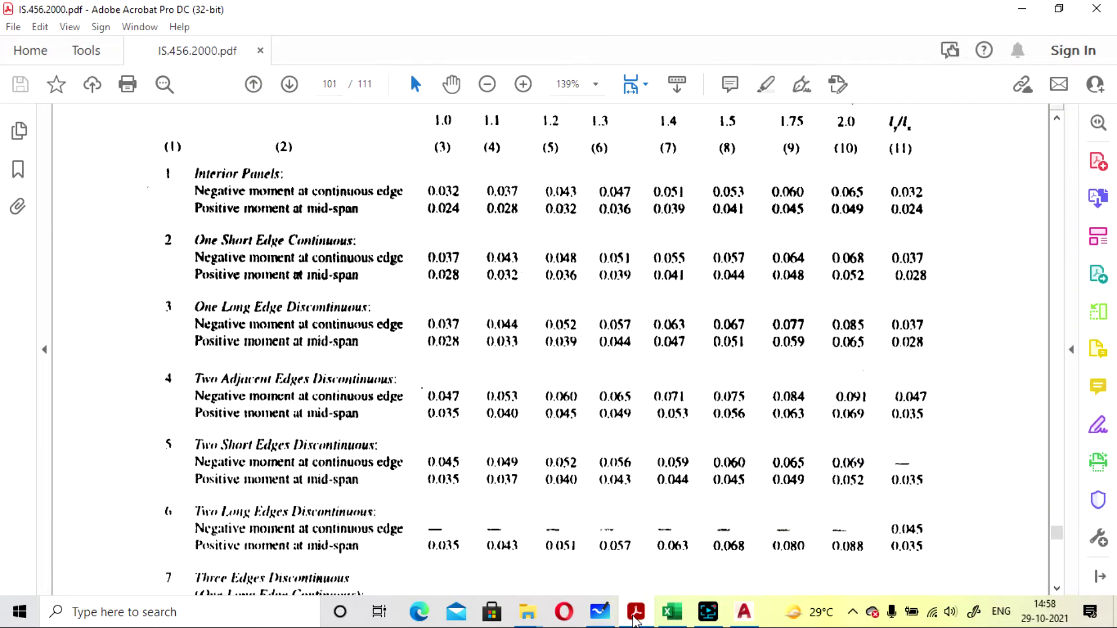
pyautogui.click(635, 616)
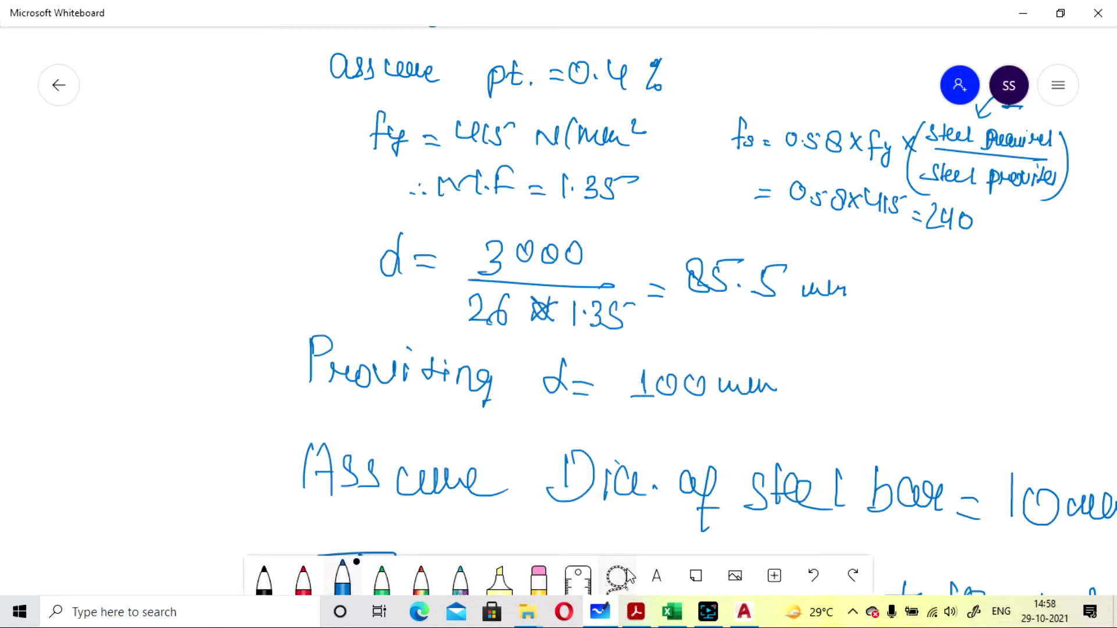
# - Switch to the IS 456:2000 PDF and look through its pages for the Fig. 4 modification factor chart
pyautogui.click(635, 611)
pyautogui.scroll(-10, 731, 290)
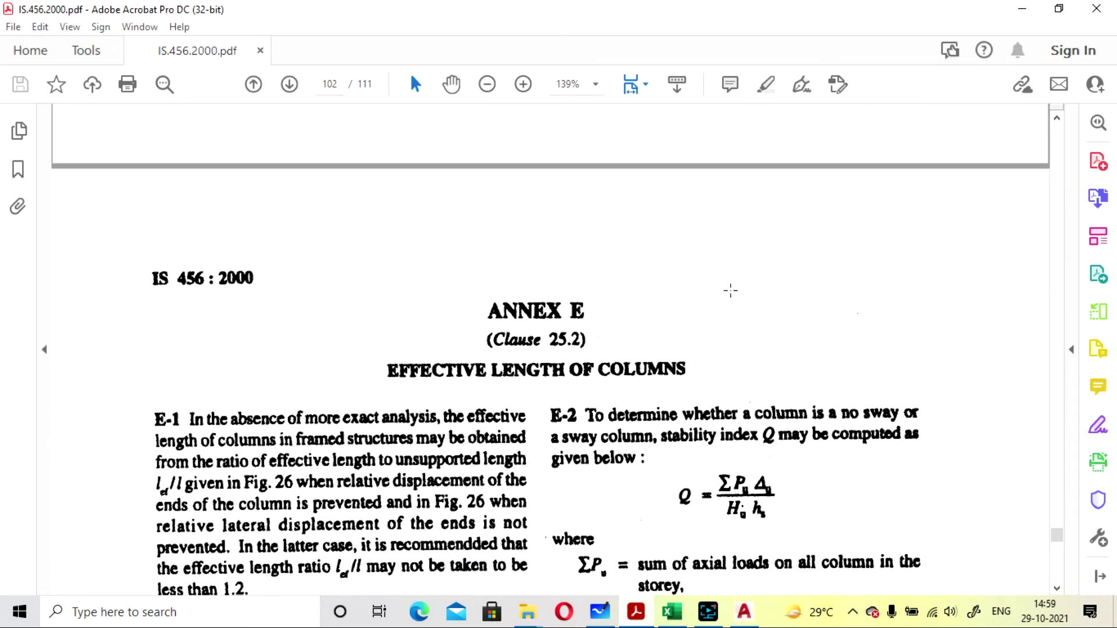
pyautogui.scroll(-15, 731, 291)
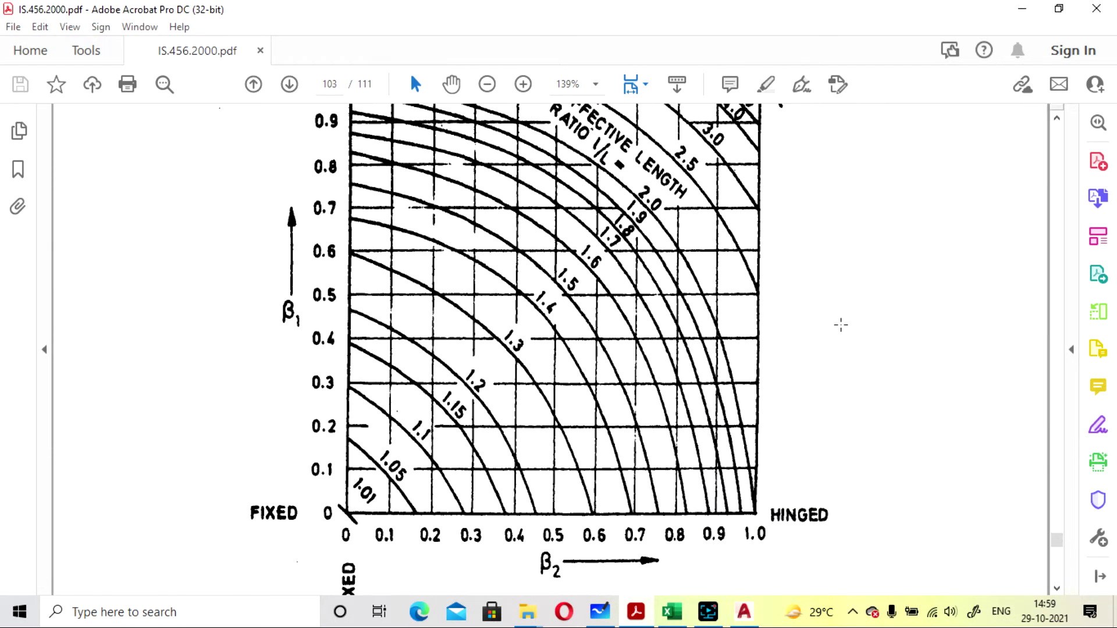
pyautogui.scroll(-12, 841, 324)
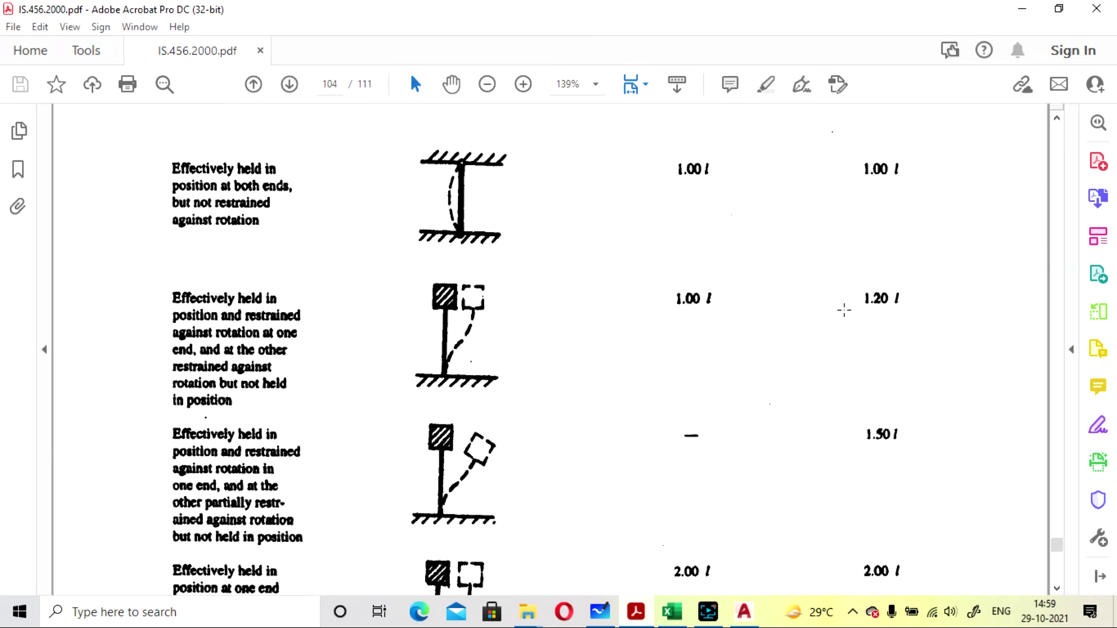
pyautogui.scroll(-12, 843, 310)
pyautogui.scroll(13, 845, 309)
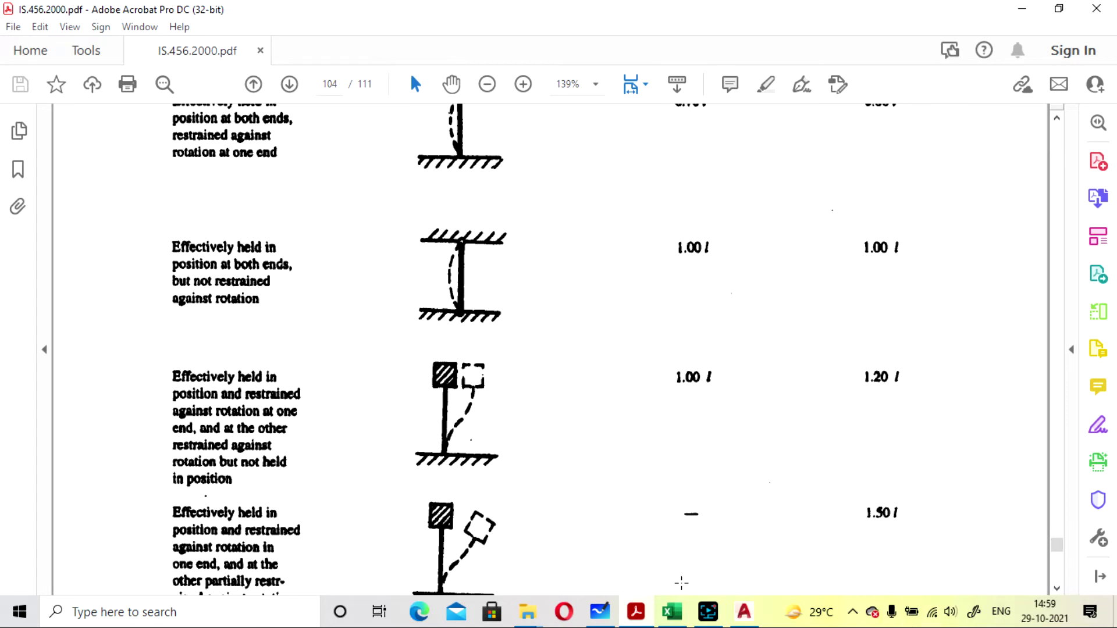
pyautogui.click(708, 611)
pyautogui.click(850, 497)
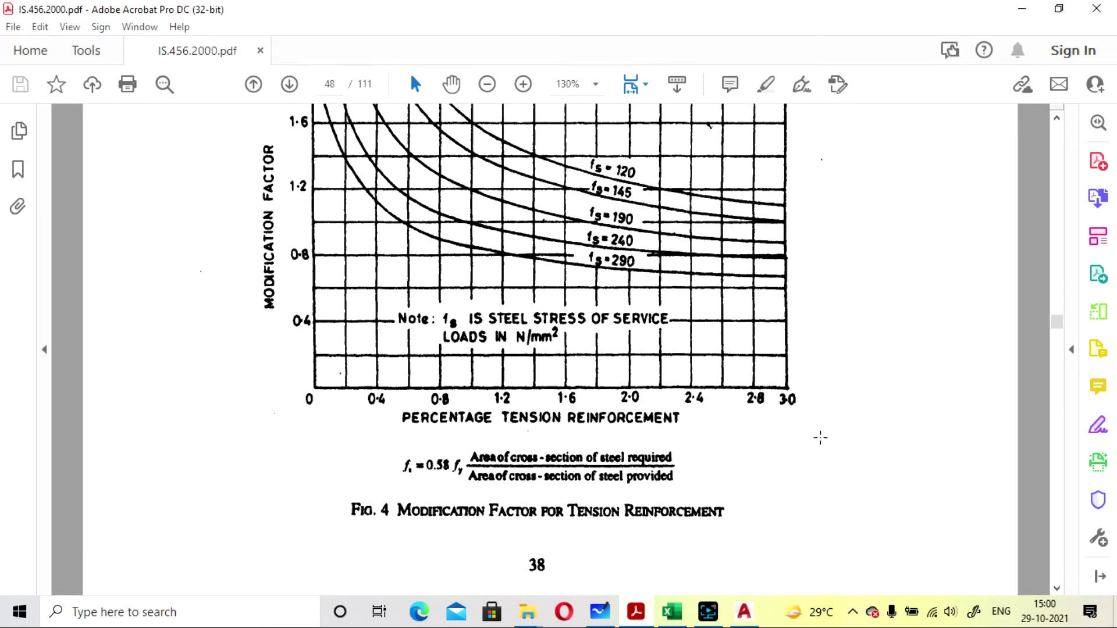
# - Compare the Fig. 4 modification factor curves in the PDF with the steel percentage and fs values noted in Microsoft Whiteboard
pyautogui.scroll(5, 868, 410)
pyautogui.scroll(-4, 866, 409)
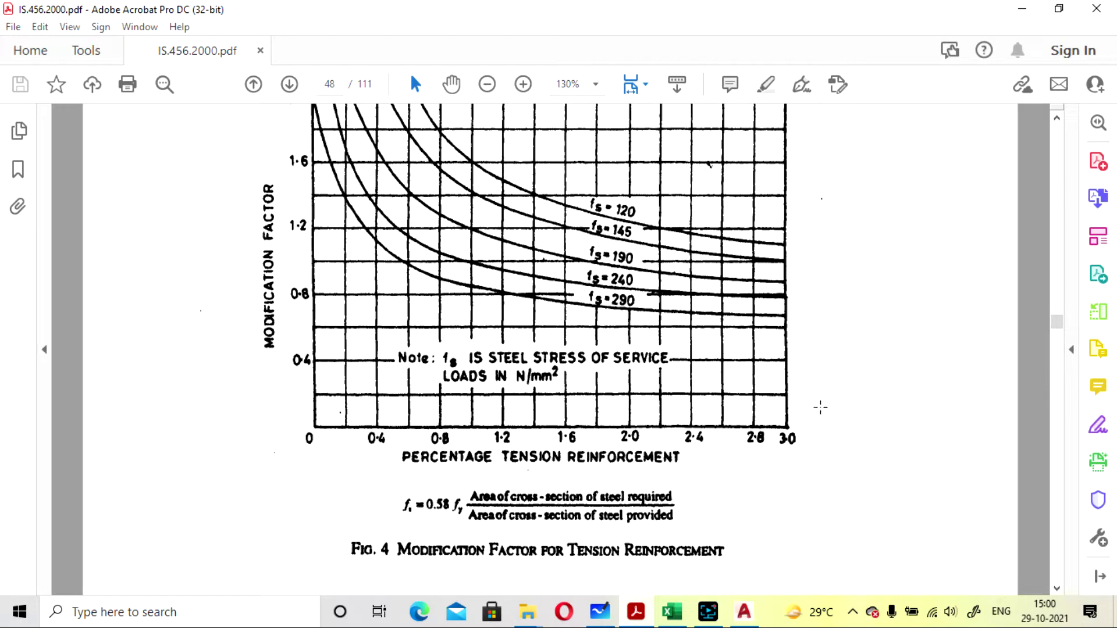
pyautogui.scroll(1, 754, 352)
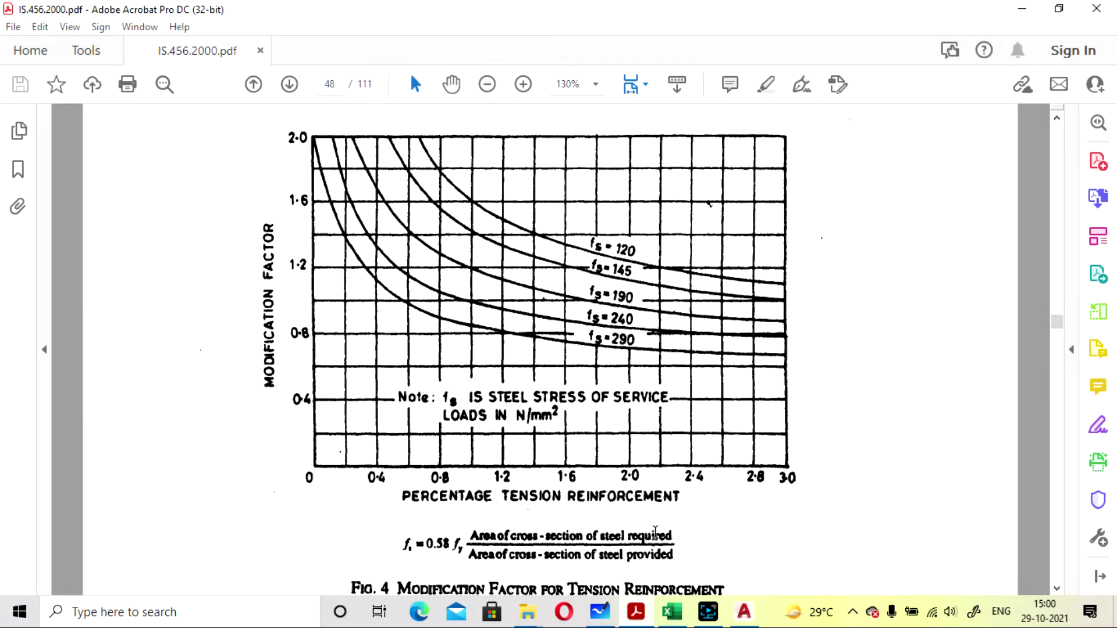
pyautogui.click(599, 611)
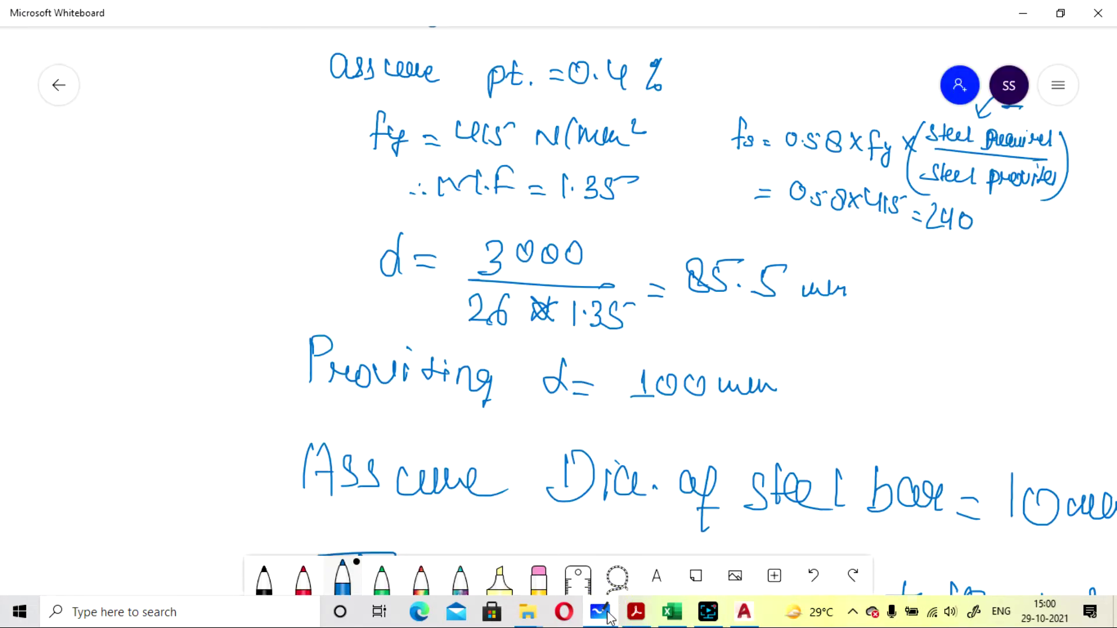
pyautogui.click(599, 612)
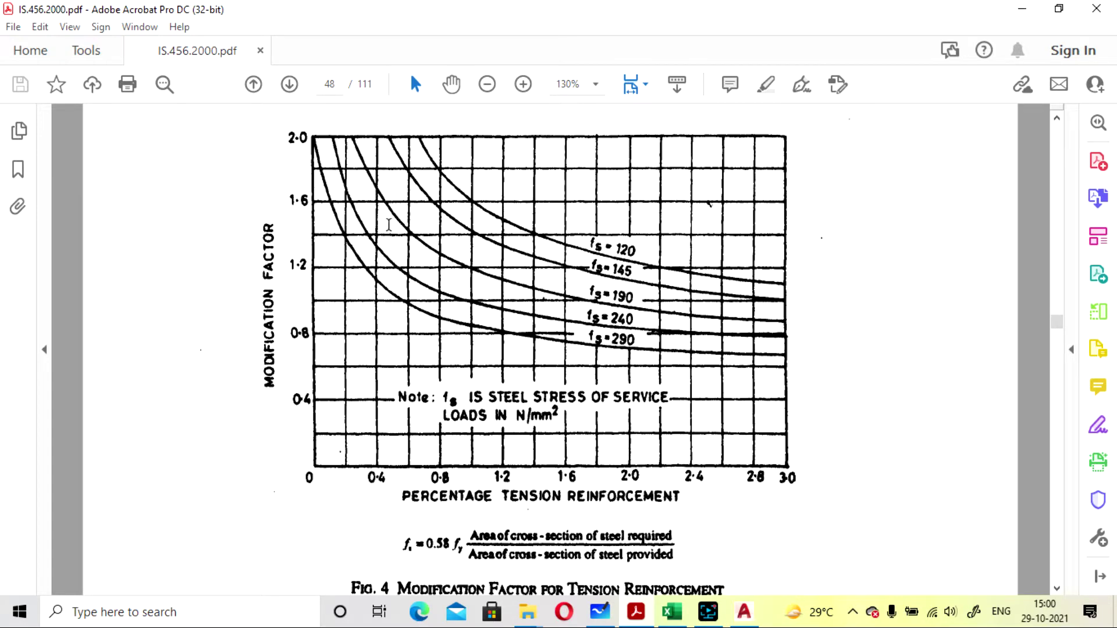
pyautogui.click(601, 615)
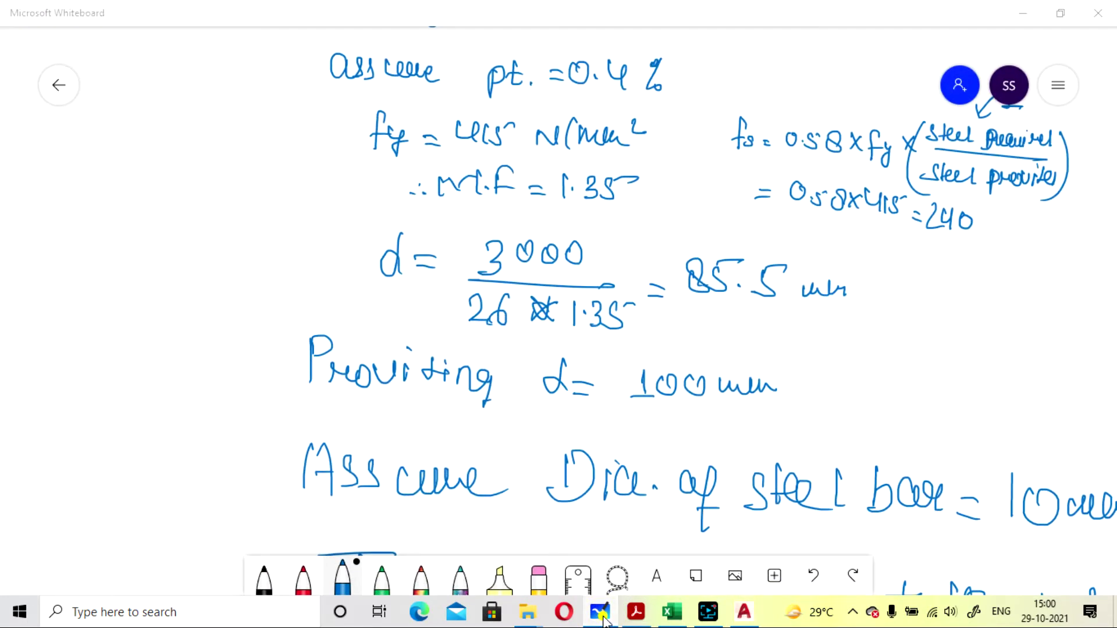
pyautogui.click(605, 620)
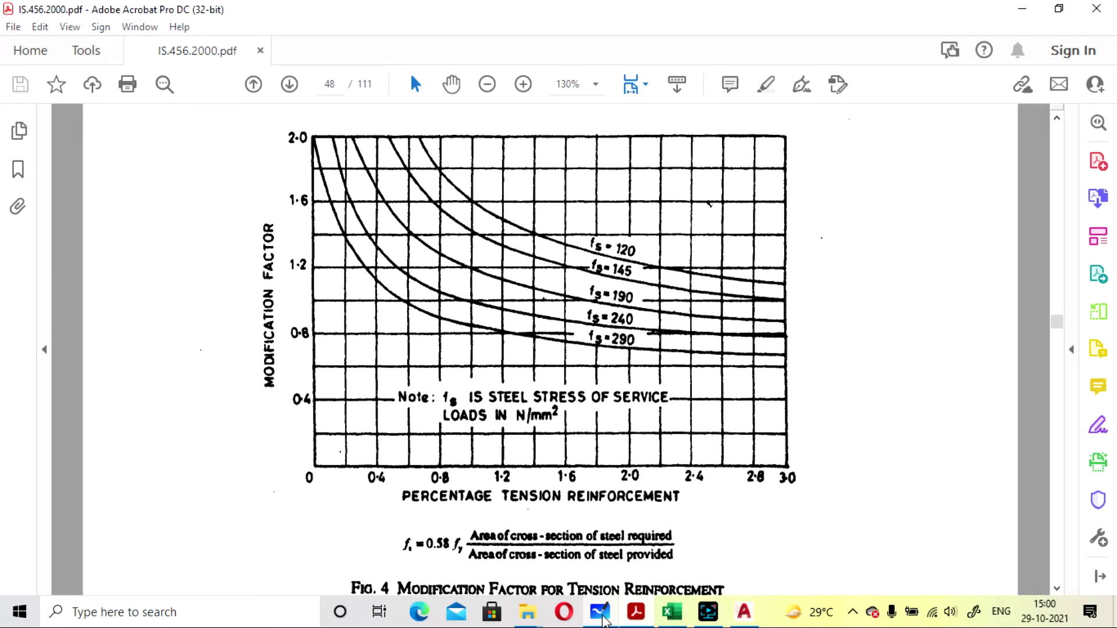
pyautogui.click(603, 619)
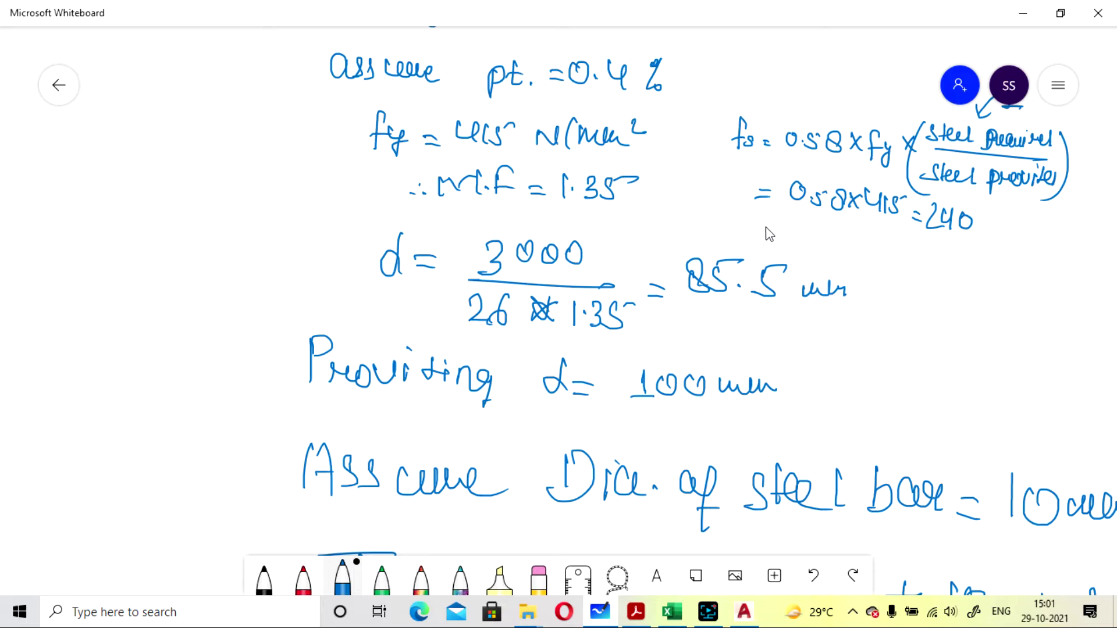
# - Add the subscript x to d in the effective depth calculation 3000 / (26 × 1.35)
pyautogui.moveTo(920, 347); pyautogui.dragTo(860, 407)
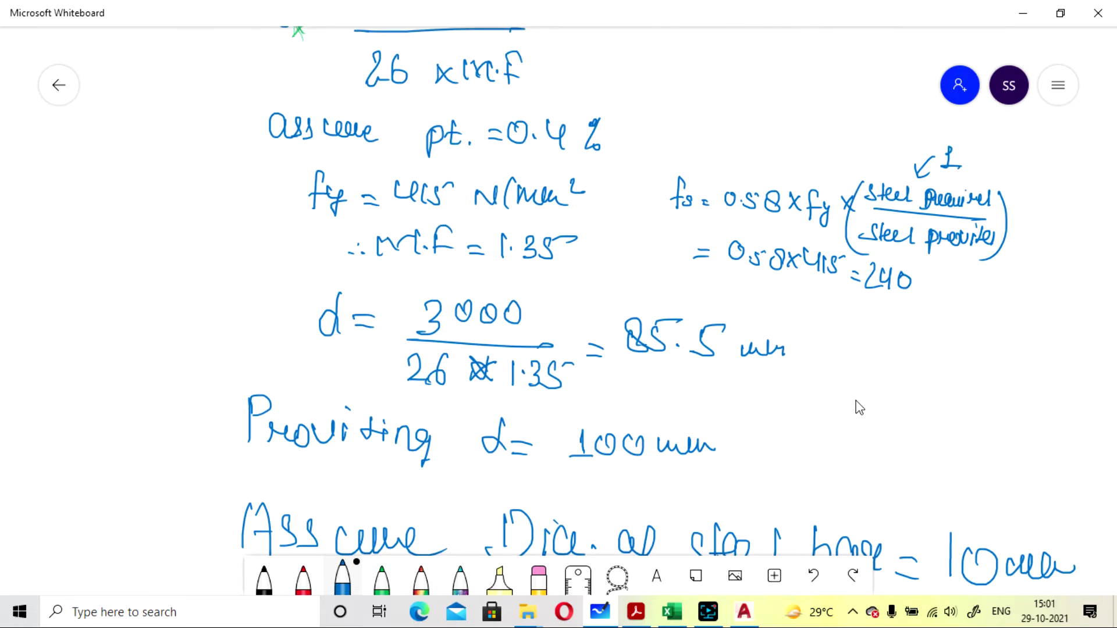
pyautogui.moveTo(860, 407); pyautogui.dragTo(883, 306)
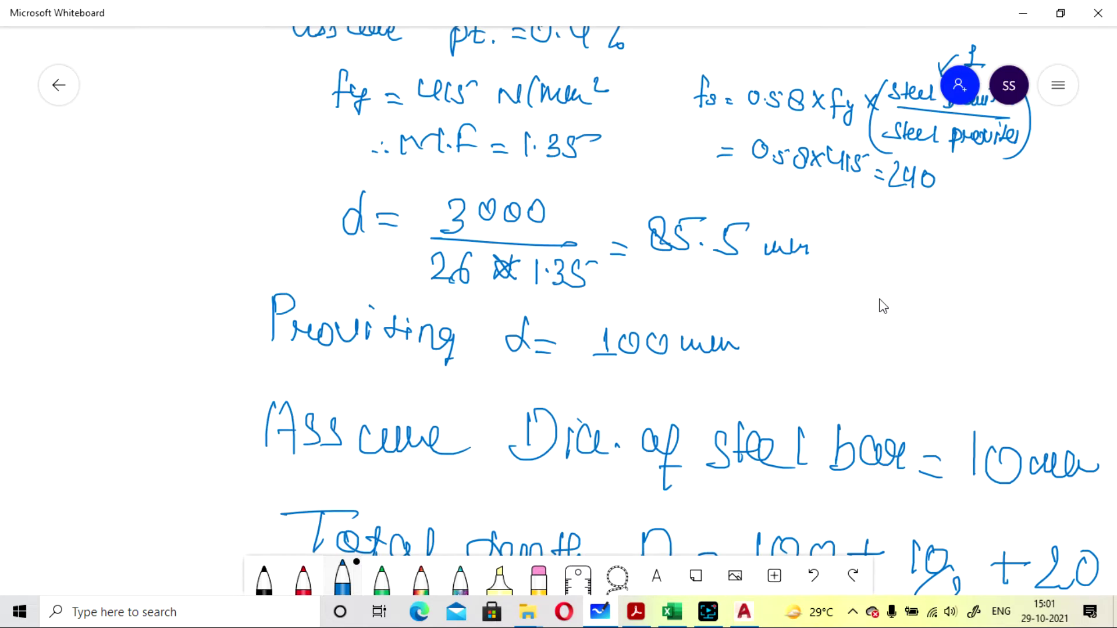
pyautogui.moveTo(883, 306); pyautogui.dragTo(859, 304)
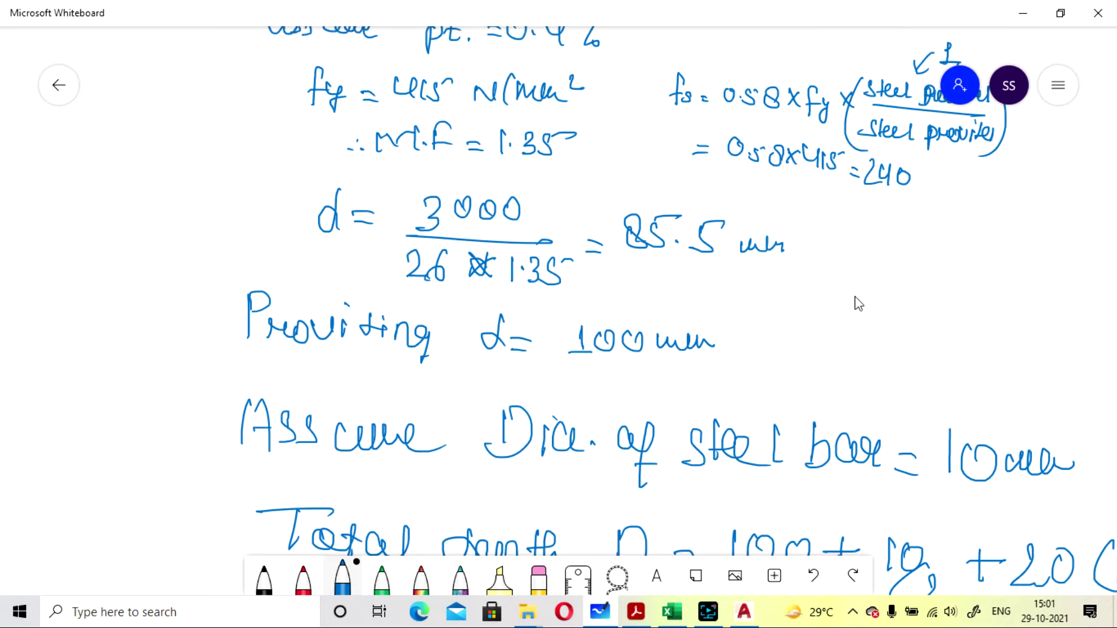
pyautogui.moveTo(841, 341); pyautogui.dragTo(761, 384)
pyautogui.scroll(-3, 726, 312)
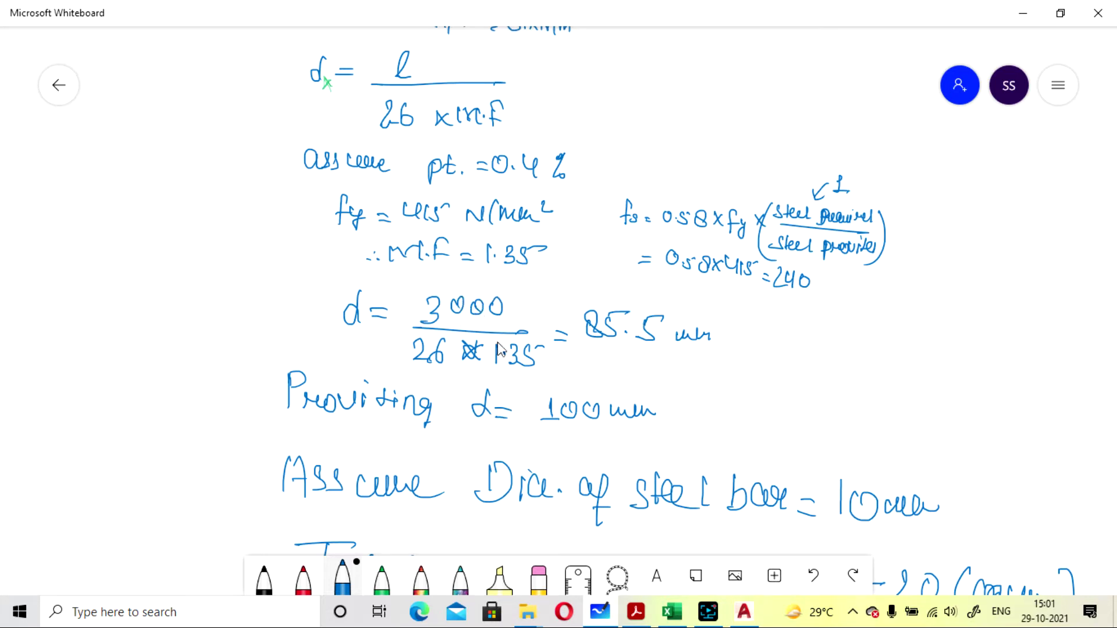
pyautogui.scroll(-1, 768, 352)
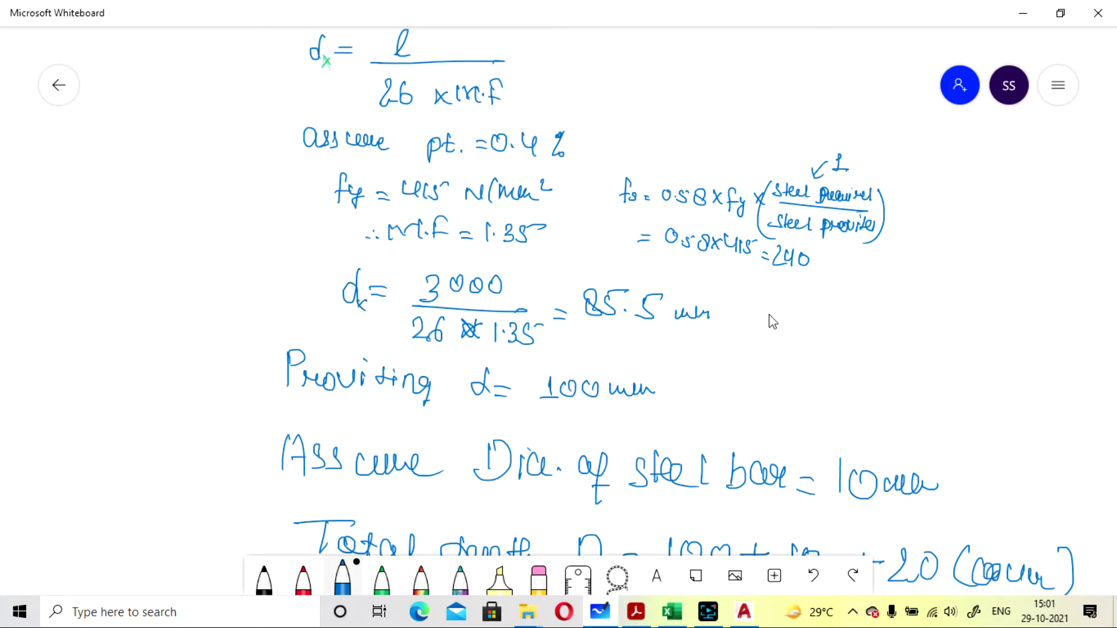
# - Add the subscript x to d in the "Providing d = 100 mm" line
pyautogui.scroll(-1, 793, 376)
pyautogui.scroll(-3, 785, 286)
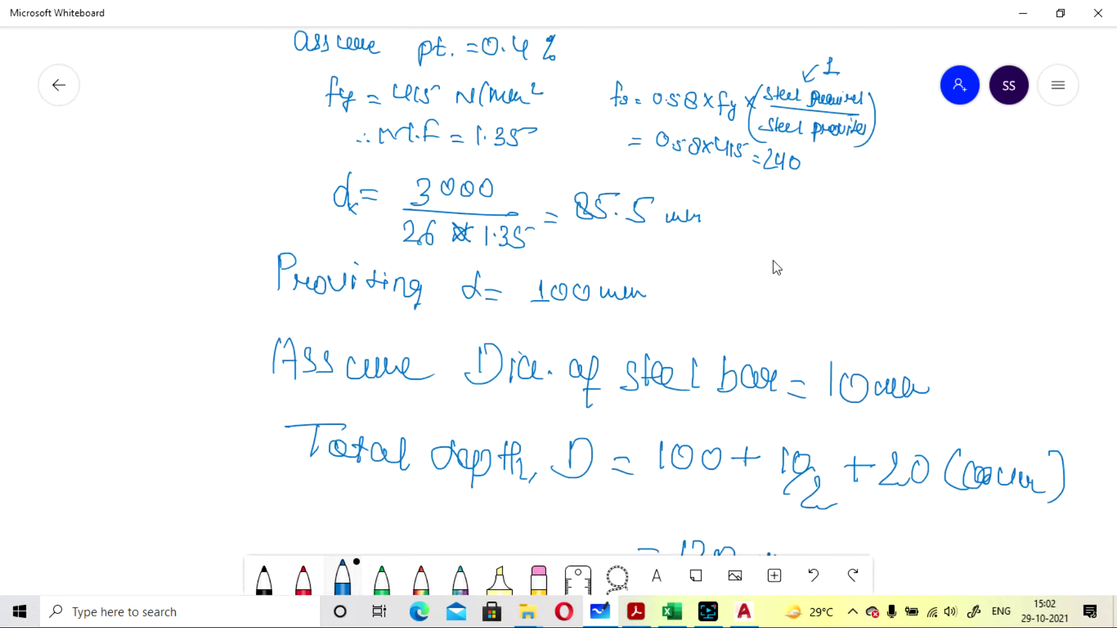
pyautogui.scroll(-1, 777, 268)
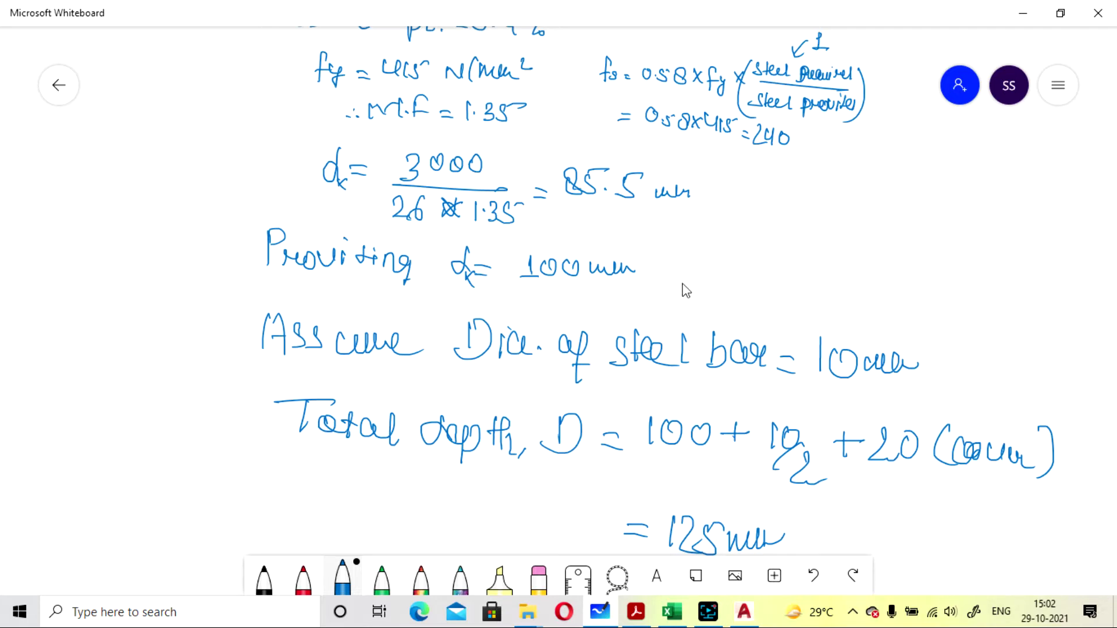
# - Examine the assumed bar diameter and the total depth D calculation with half the bar diameter and the cover
pyautogui.scroll(-1, 630, 275)
pyautogui.scroll(-5, 807, 257)
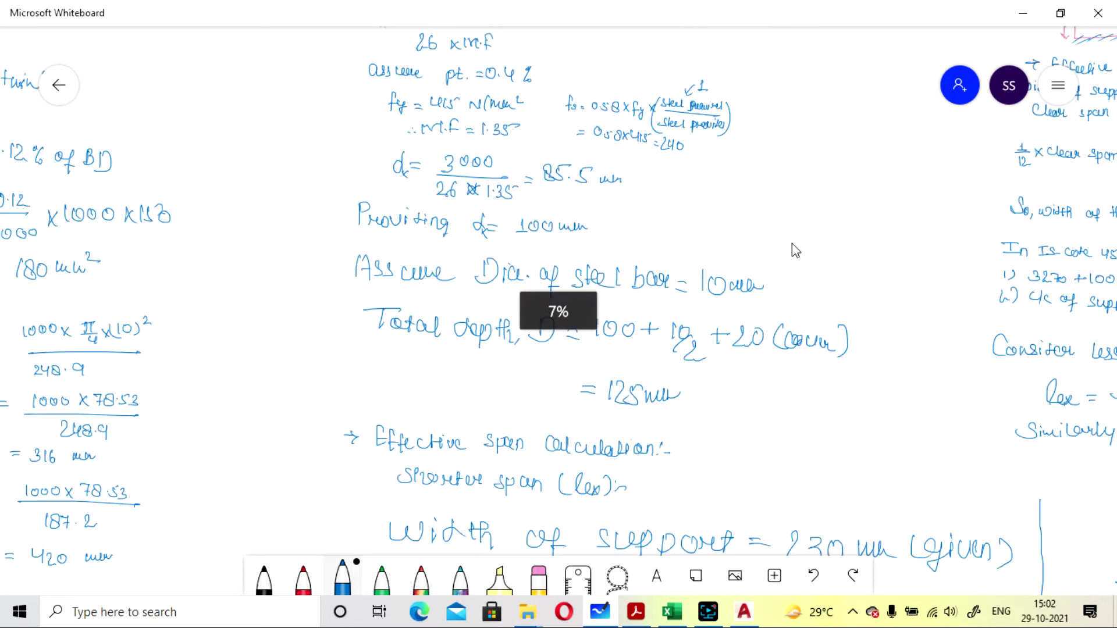
pyautogui.scroll(3, 792, 245)
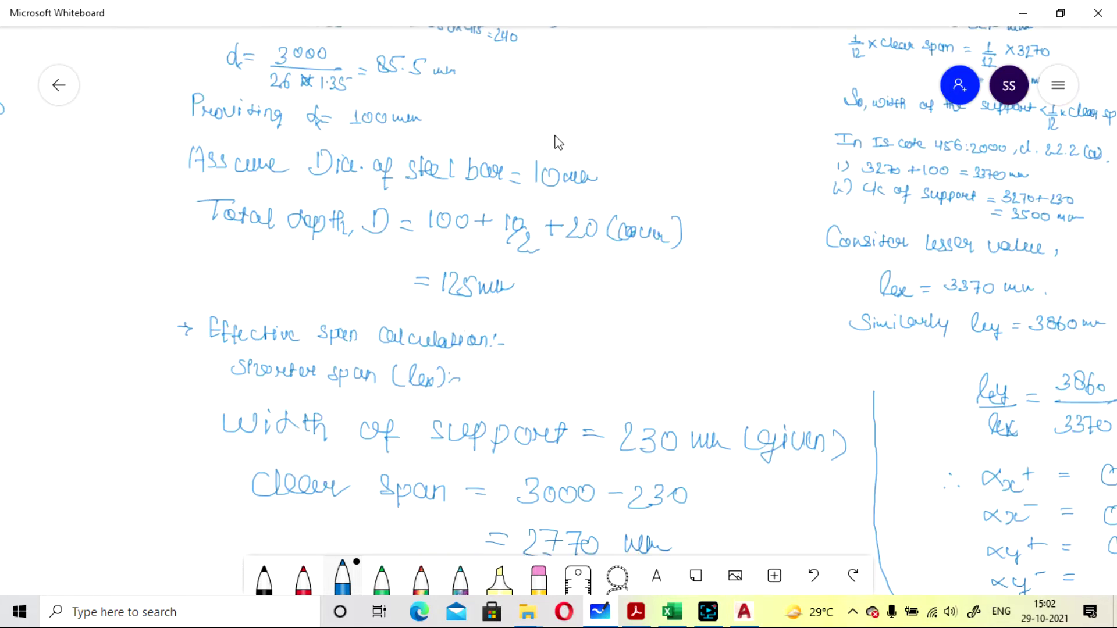
pyautogui.hscroll(-2, 568, 130)
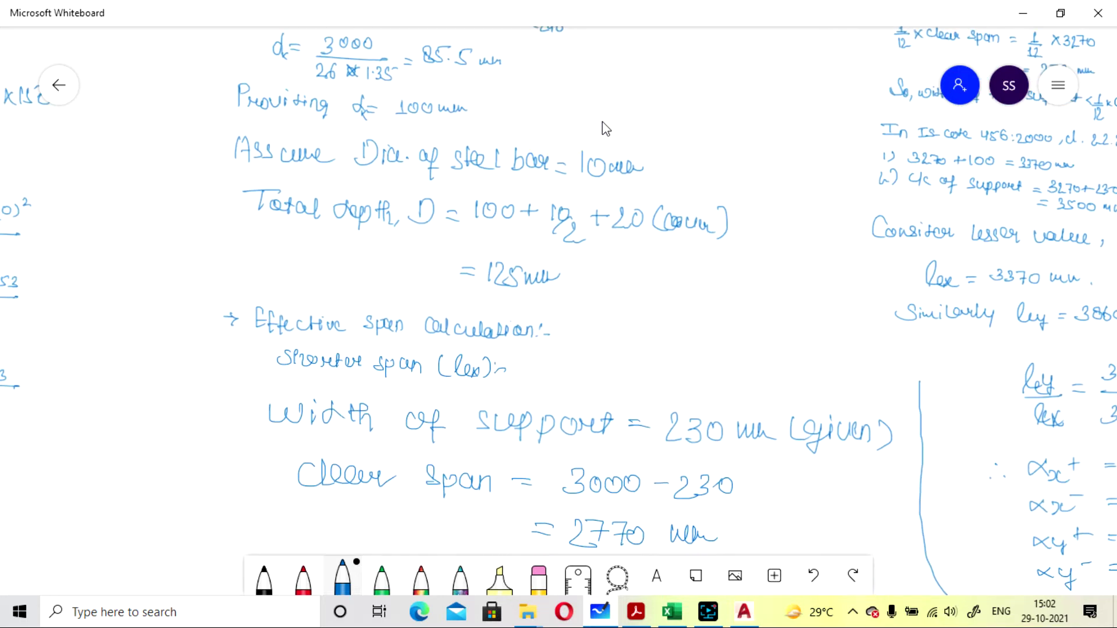
pyautogui.scroll(-1, 602, 121)
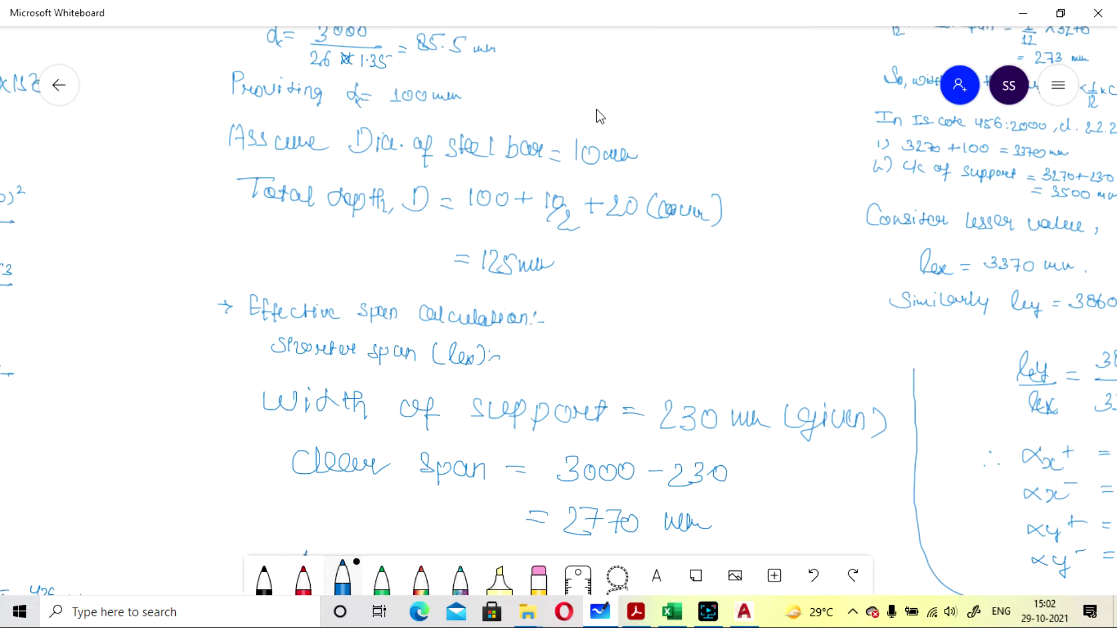
pyautogui.scroll(-2, 599, 115)
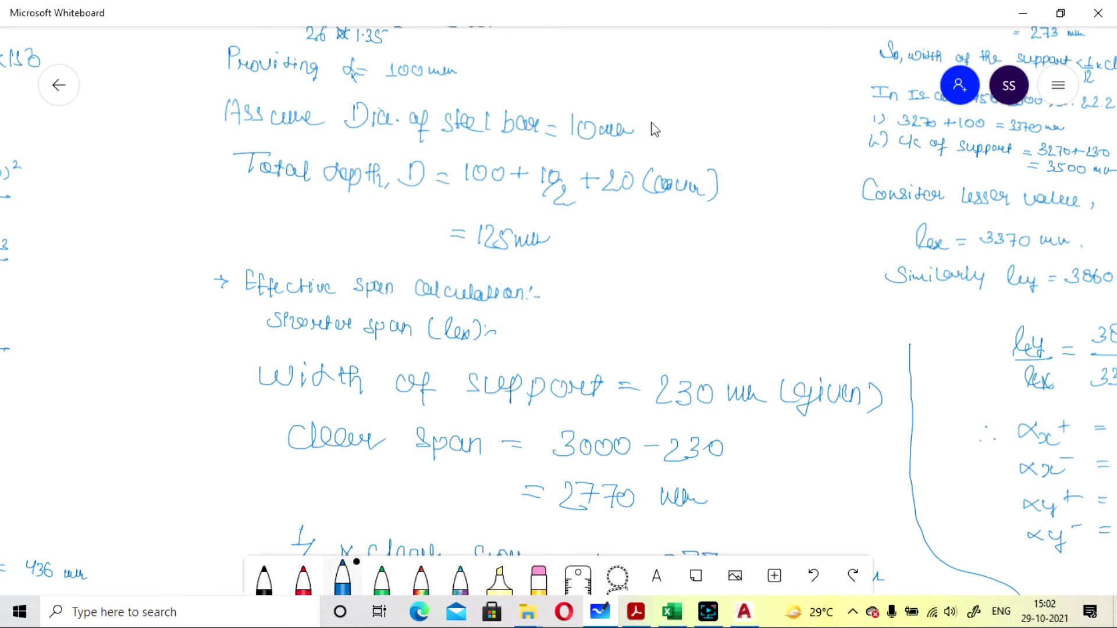
pyautogui.click(677, 86)
pyautogui.moveTo(678, 87); pyautogui.dragTo(682, 116)
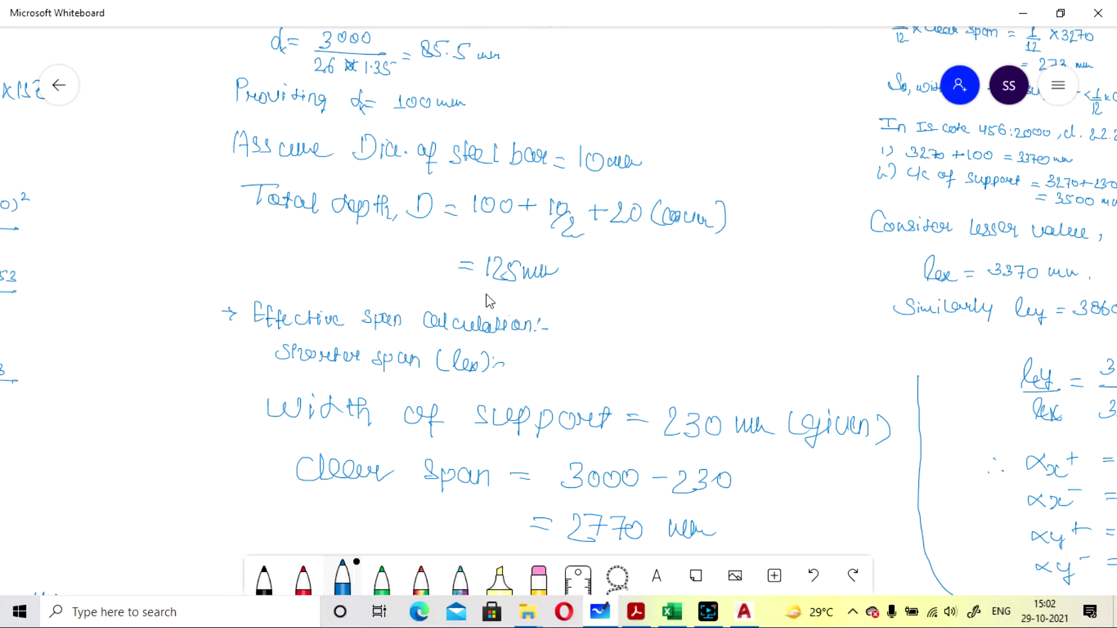
# - Examine the shorter-span effective span calculation, comparing the support width with 1/12 of the clear span under clause 22.2(a)
pyautogui.moveTo(661, 286); pyautogui.dragTo(672, 224)
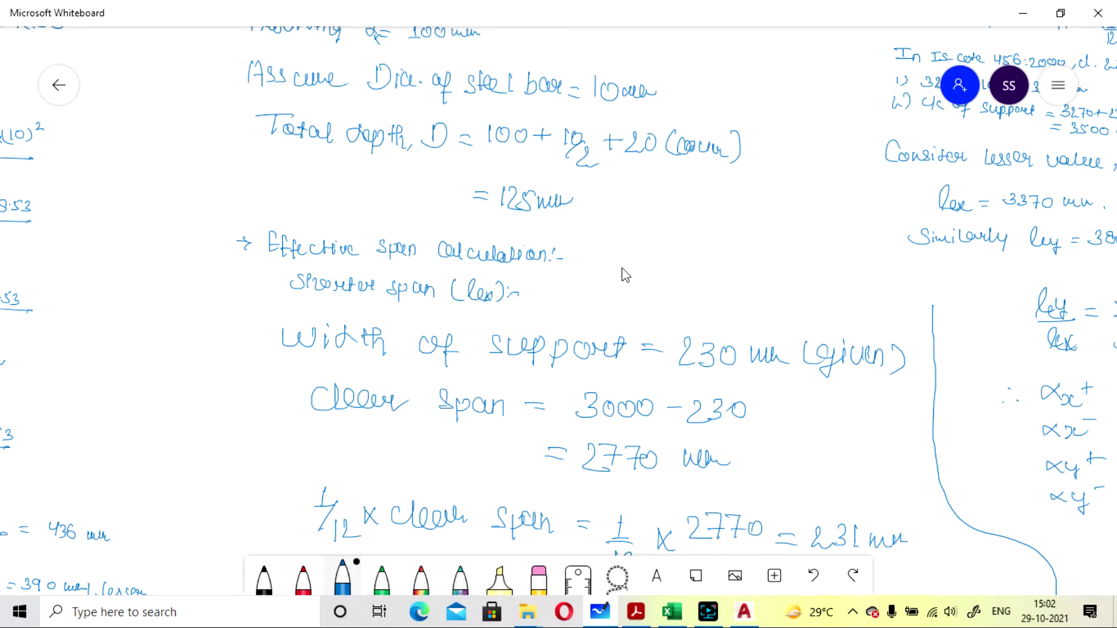
pyautogui.moveTo(620, 274); pyautogui.dragTo(628, 238)
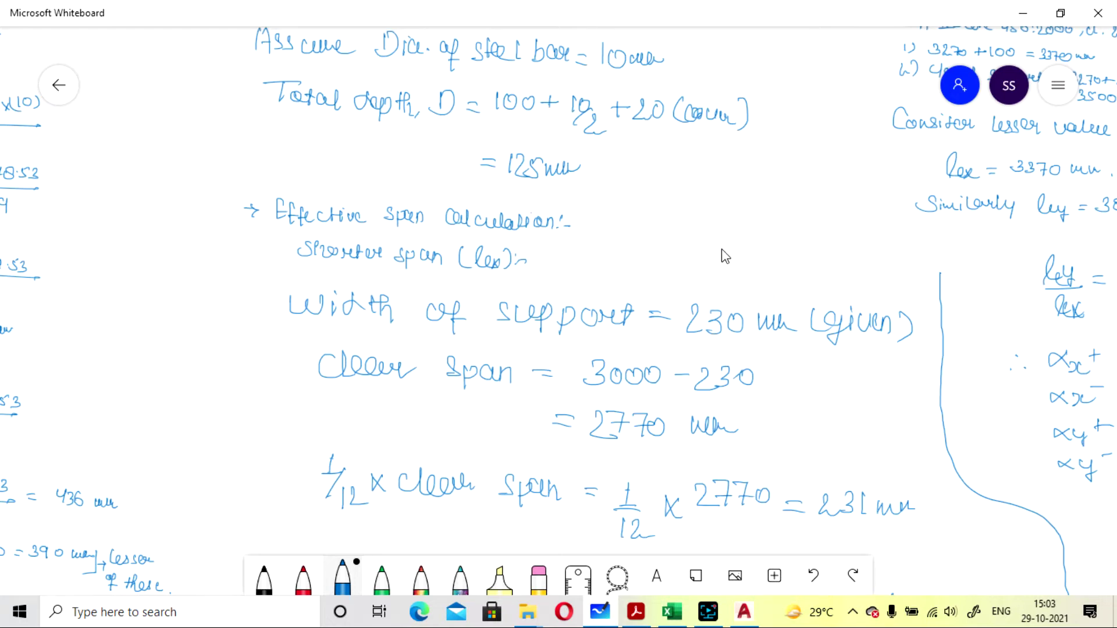
pyautogui.moveTo(716, 244); pyautogui.dragTo(746, 172)
pyautogui.scroll(-1, 747, 171)
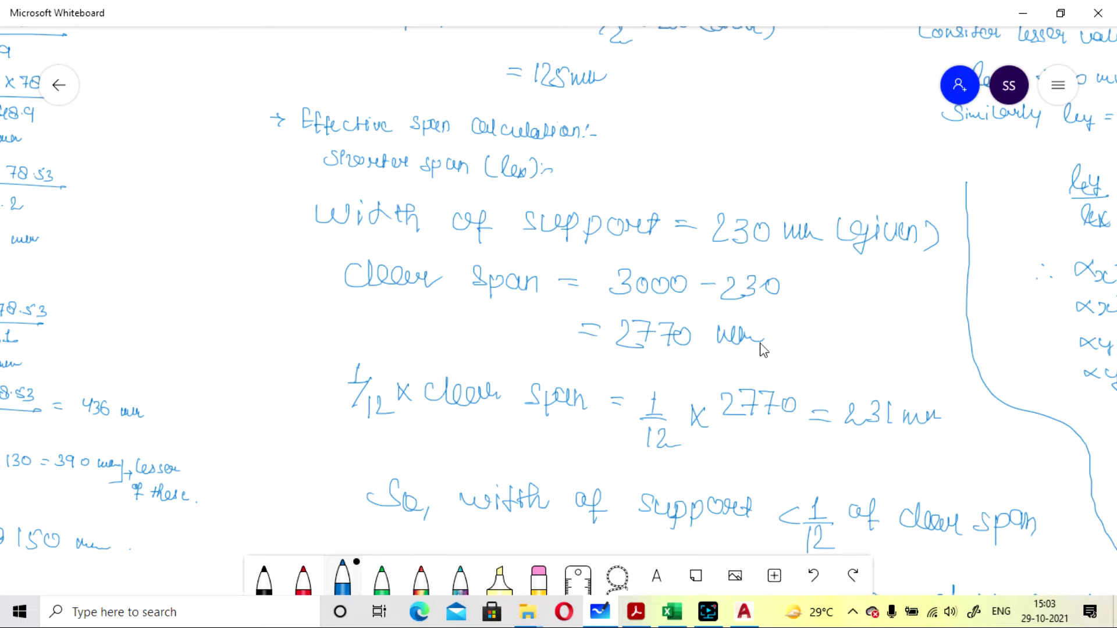
pyautogui.scroll(-2, 821, 352)
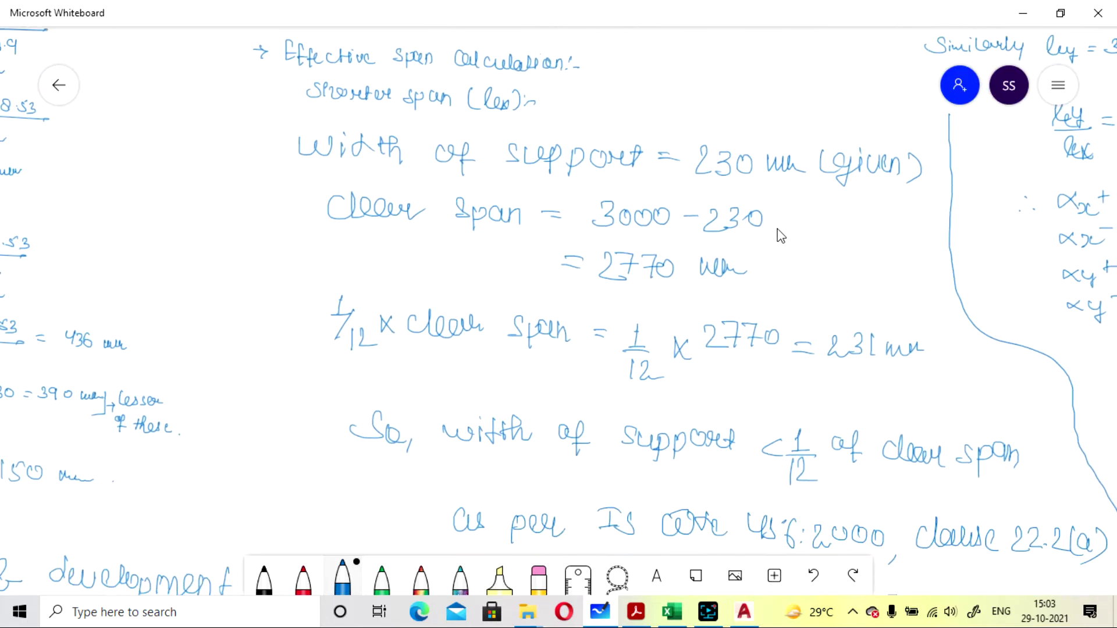
pyautogui.scroll(-1, 780, 233)
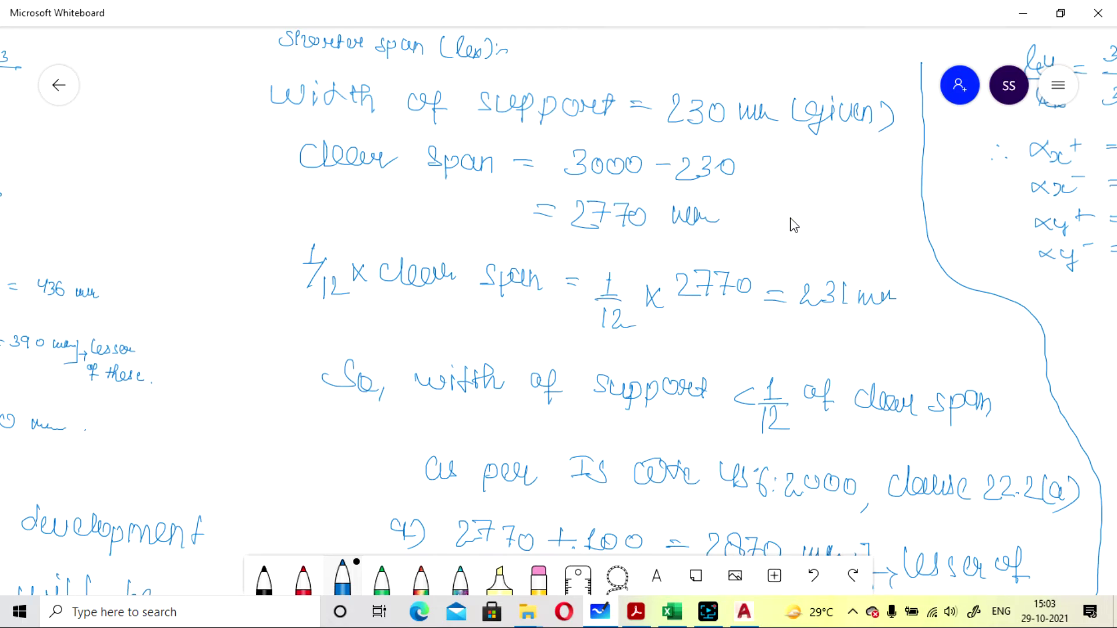
pyautogui.scroll(1, 792, 224)
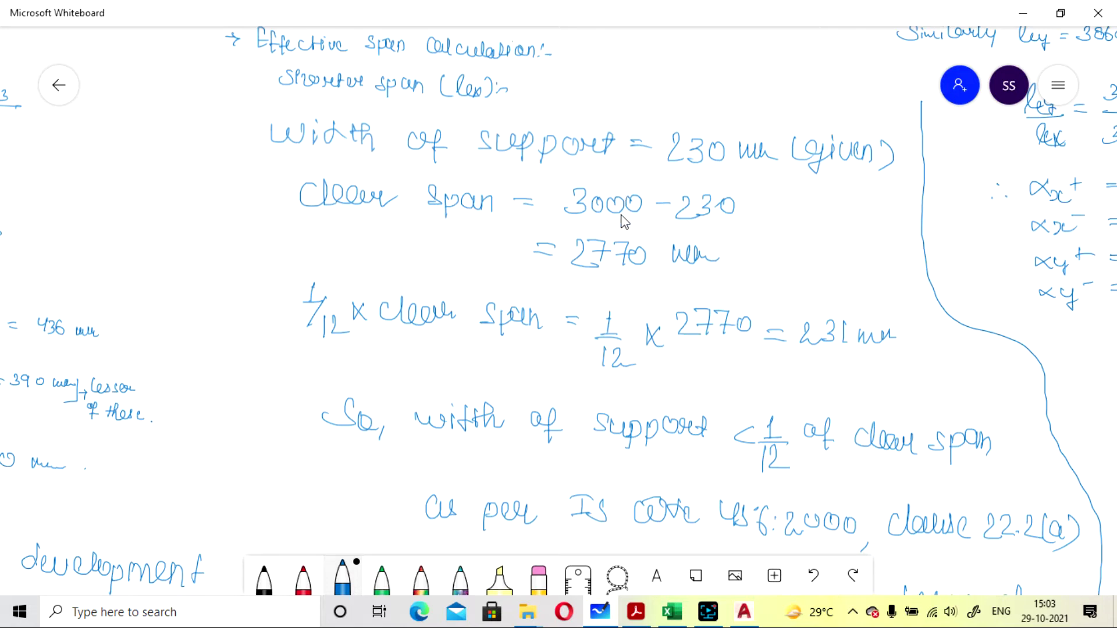
pyautogui.scroll(-1, 821, 215)
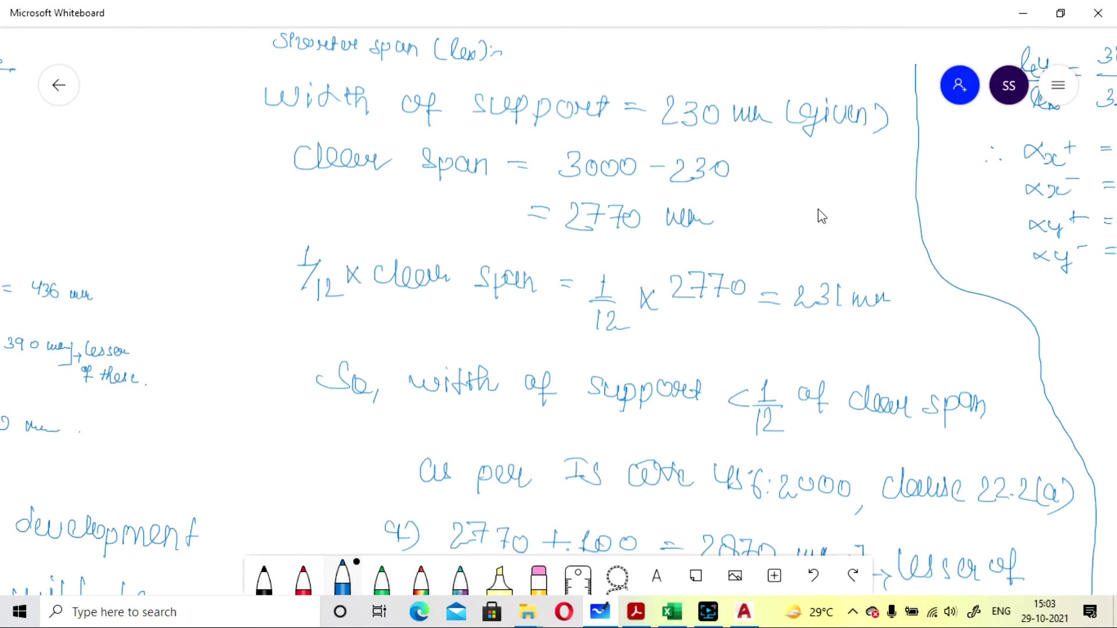
pyautogui.scroll(1, 819, 216)
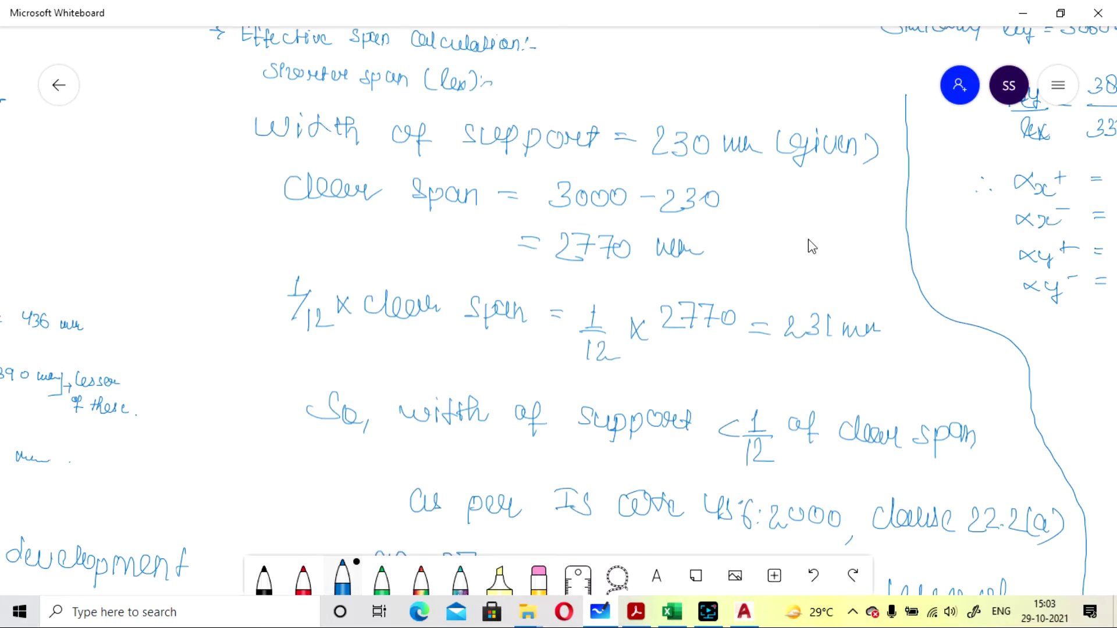
pyautogui.moveTo(812, 247); pyautogui.dragTo(807, 207)
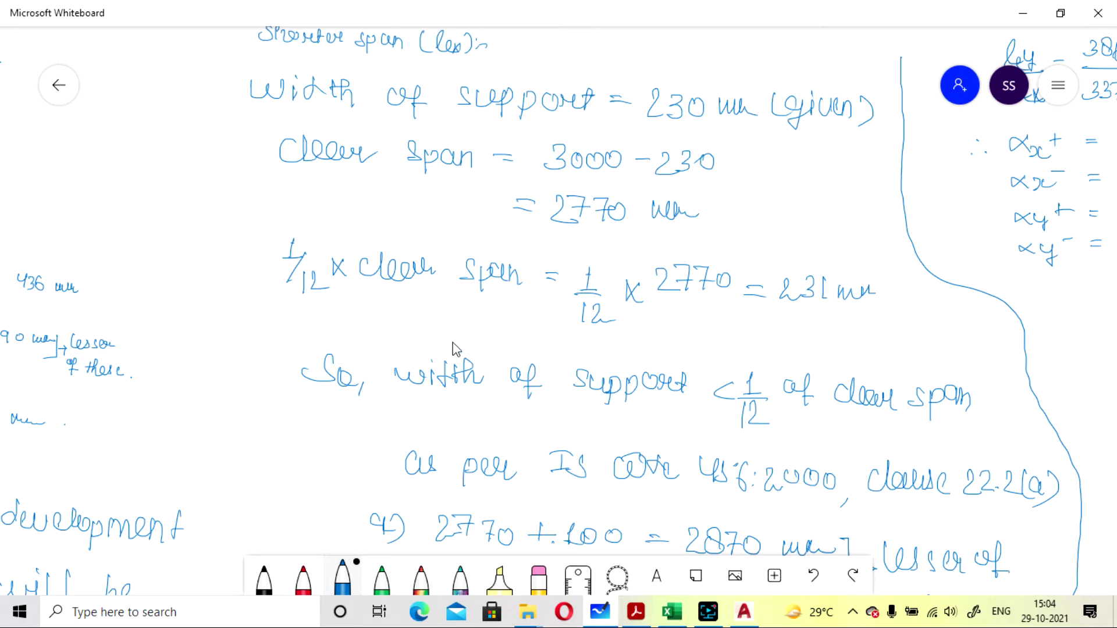
pyautogui.scroll(-1, 444, 326)
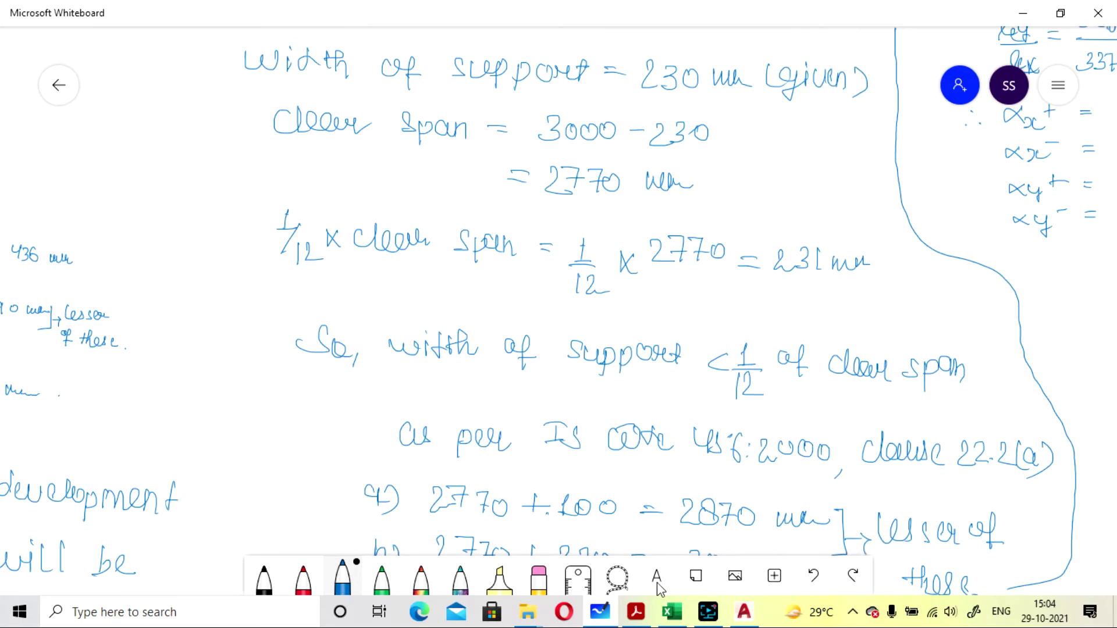
# - Switch to the IS 456:2000 PDF in Acrobat and locate clause 22.2 Effective Span
pyautogui.click(638, 615)
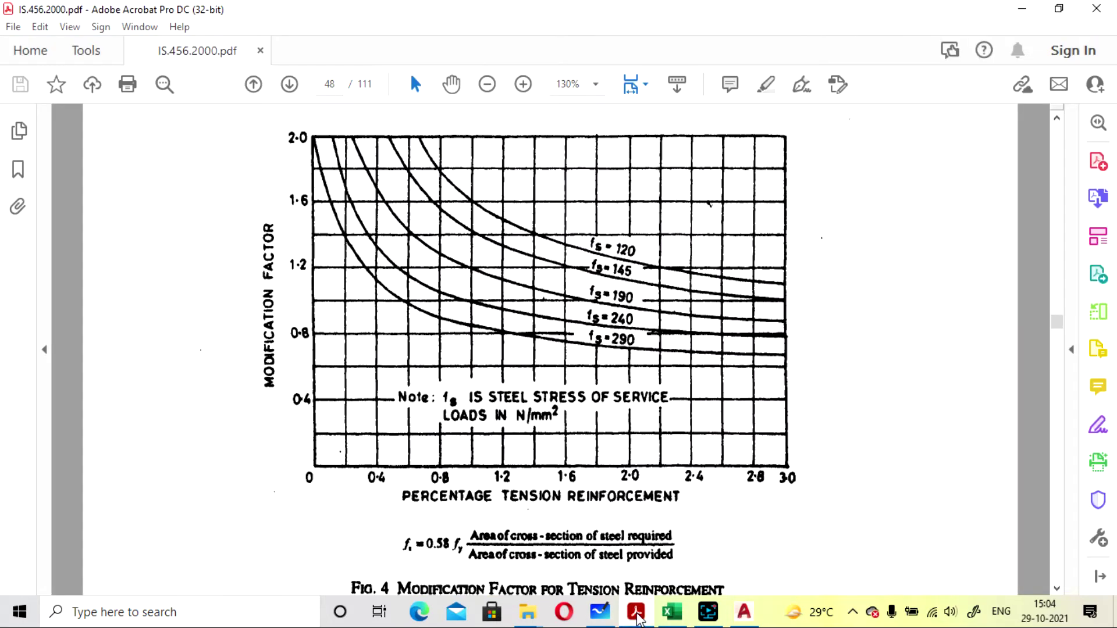
pyautogui.click(638, 615)
pyautogui.click(708, 612)
pyautogui.click(830, 497)
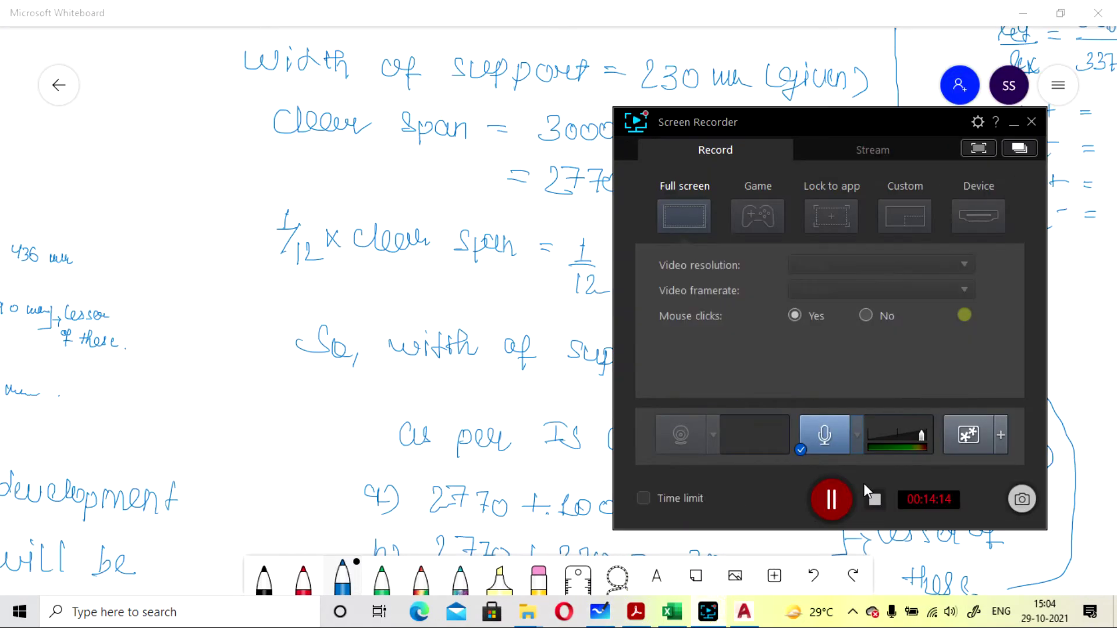
pyautogui.click(829, 497)
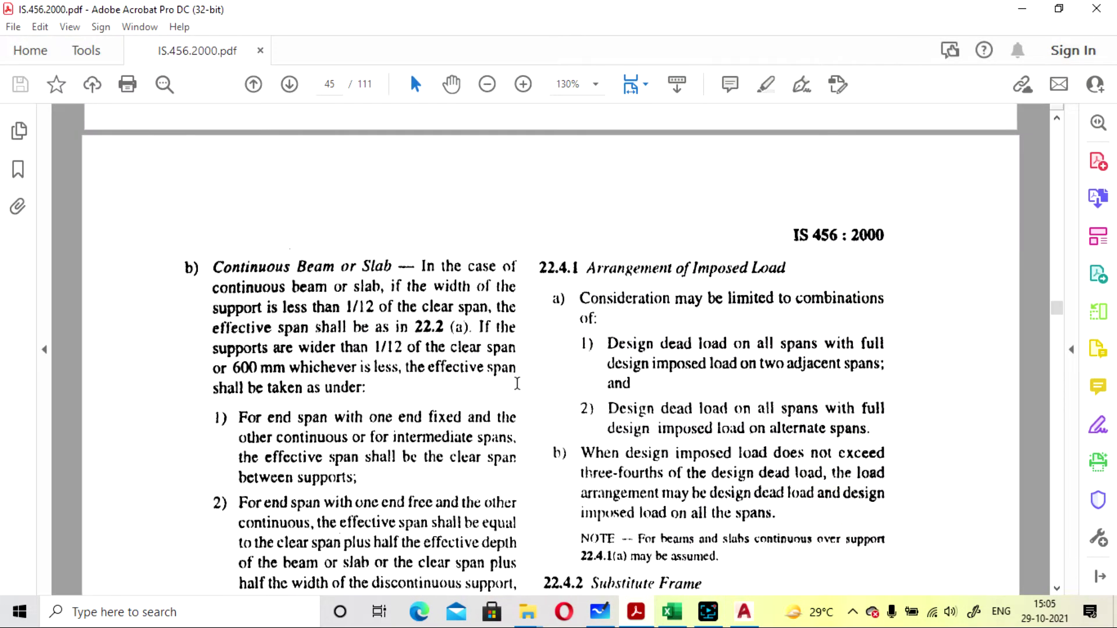
pyautogui.scroll(2, 516, 383)
pyautogui.scroll(-12, 456, 298)
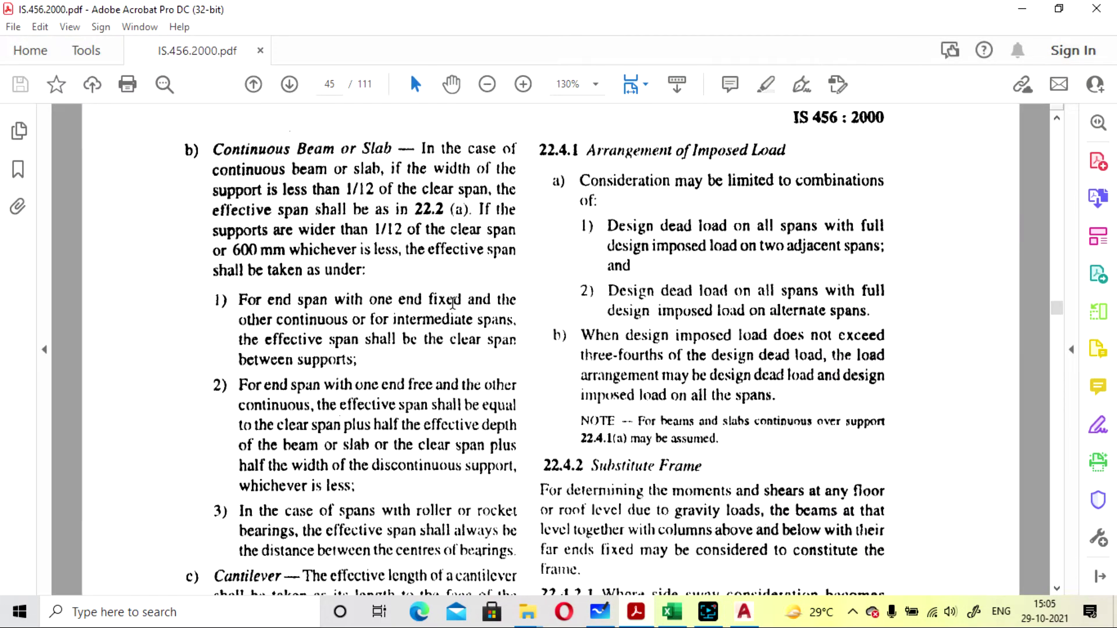
pyautogui.scroll(15, 456, 299)
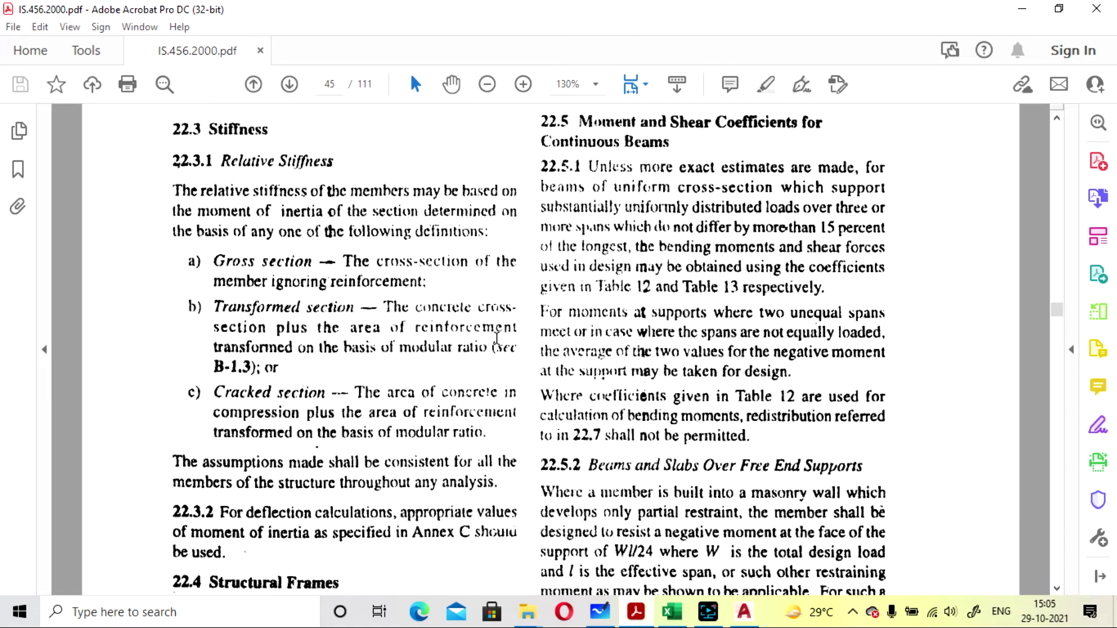
pyautogui.scroll(10, 496, 338)
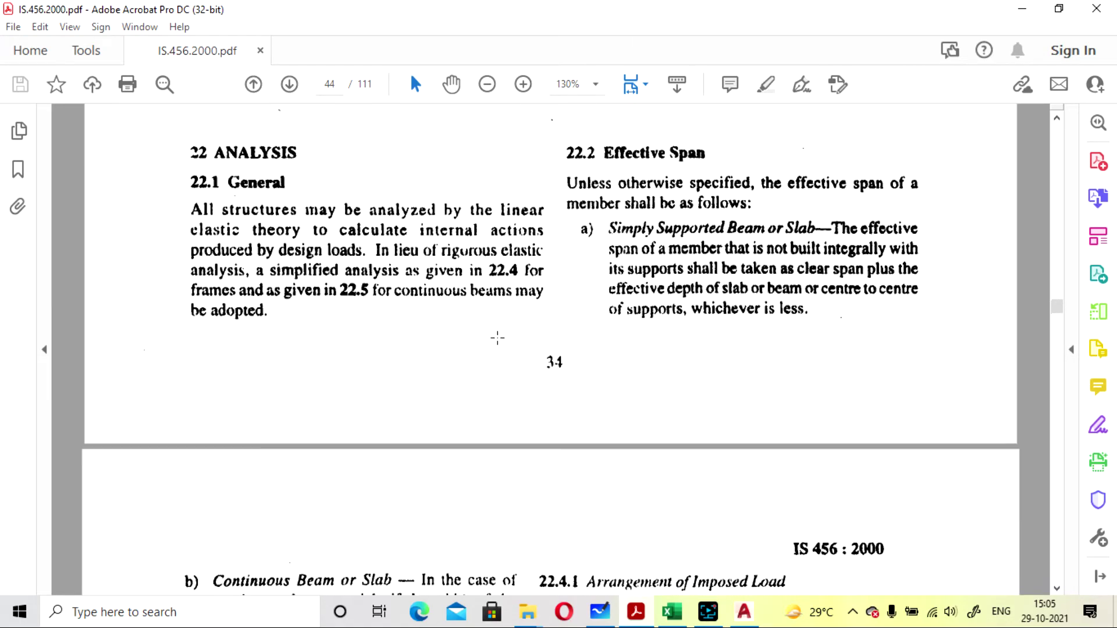
# - Examine clause 22.2(b) for continuous slabs with supports narrower than 1/12 of the clear span, together with the clause 22.2(a) rule it refers to
pyautogui.scroll(-3, 492, 378)
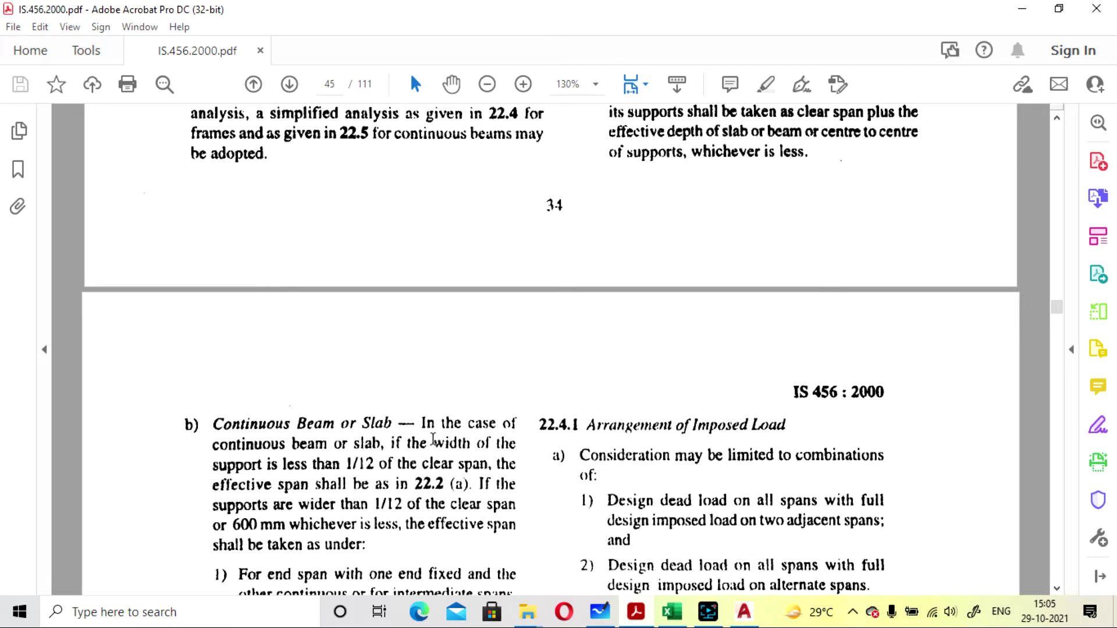
pyautogui.scroll(-1, 384, 400)
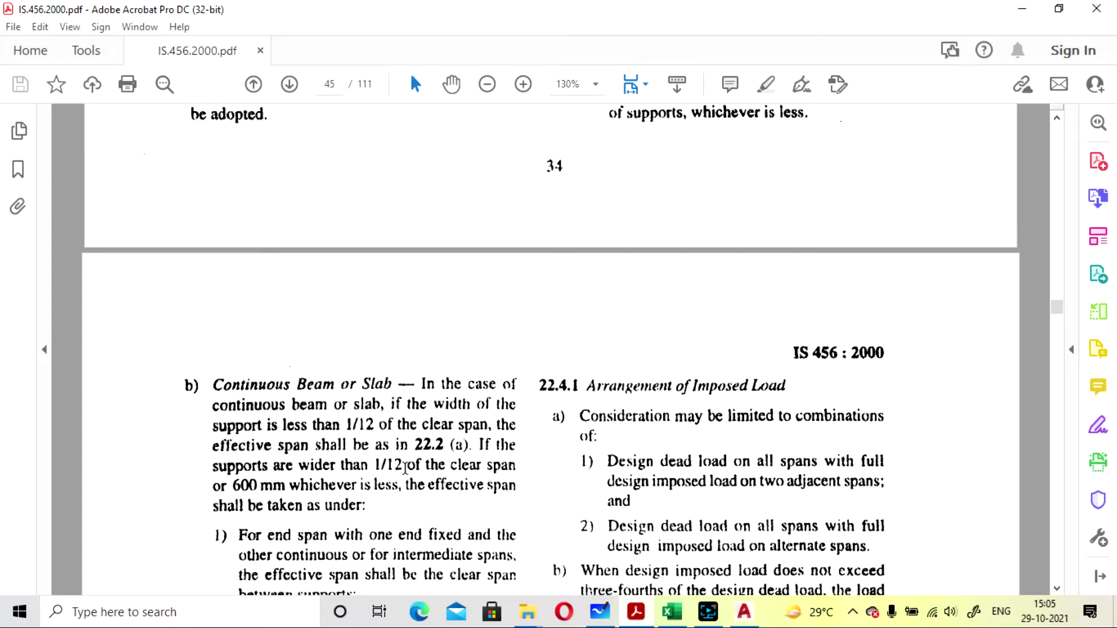
pyautogui.scroll(2, 477, 462)
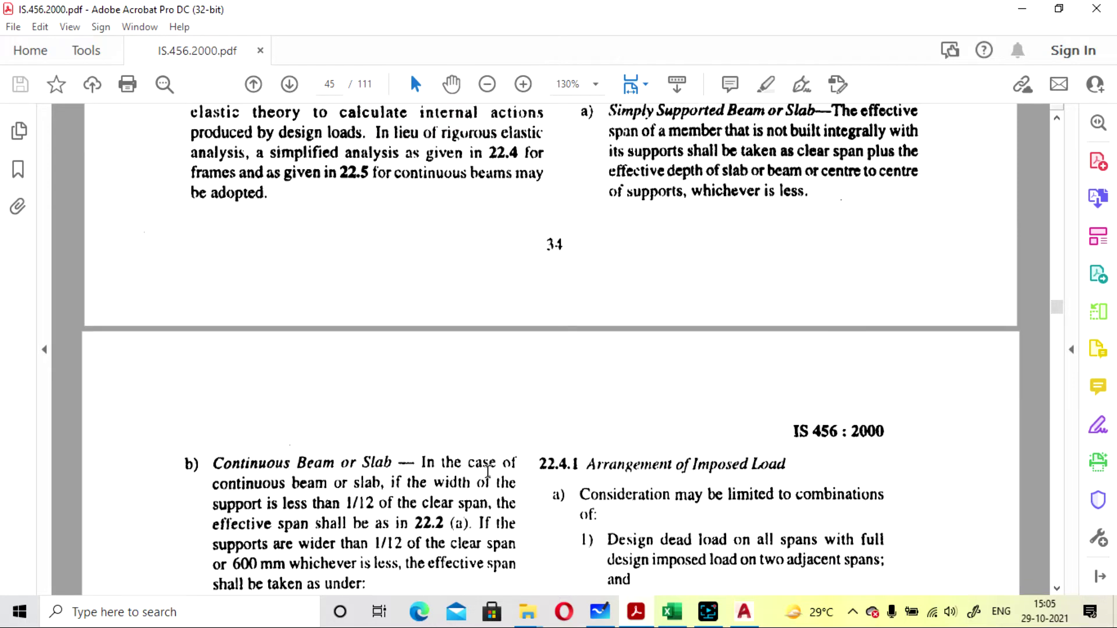
pyautogui.scroll(-2, 477, 463)
pyautogui.scroll(2, 919, 226)
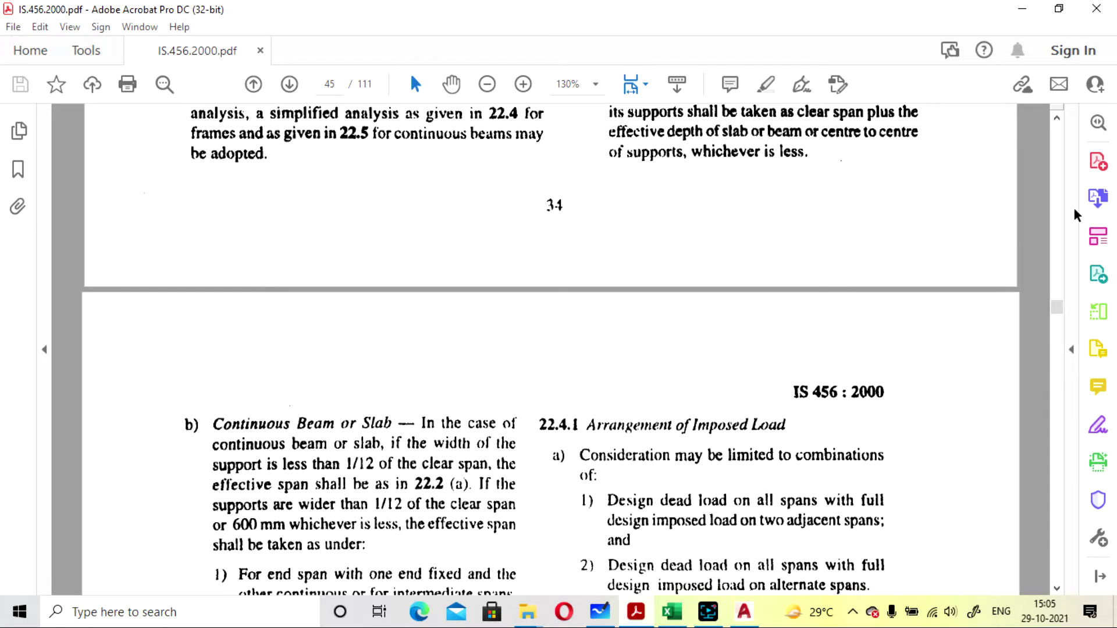
pyautogui.scroll(1, 837, 256)
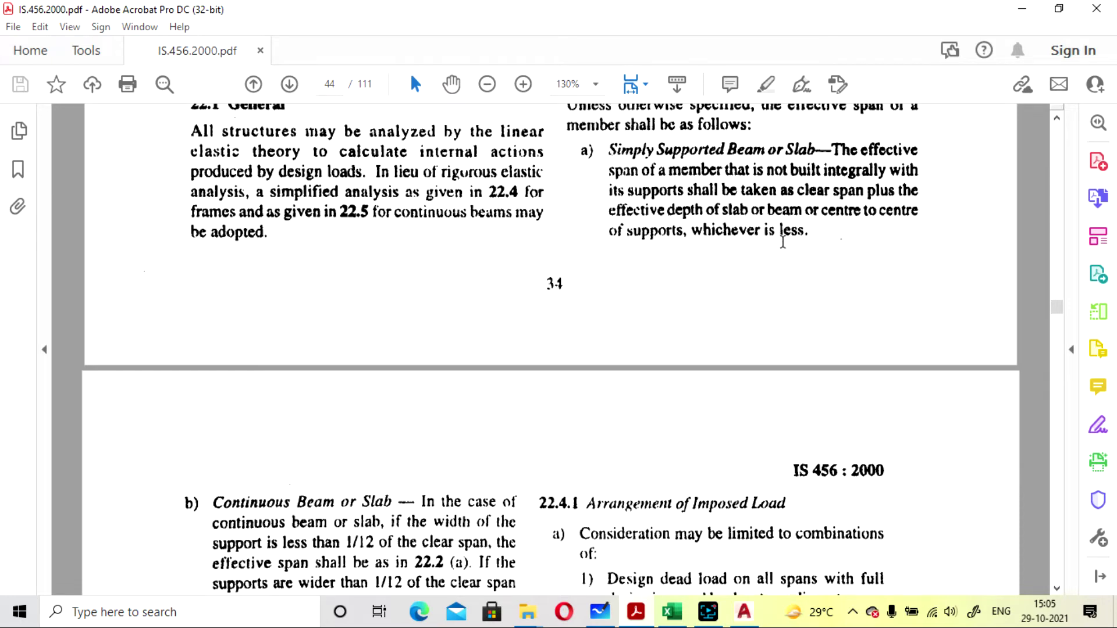
pyautogui.scroll(-5, 783, 242)
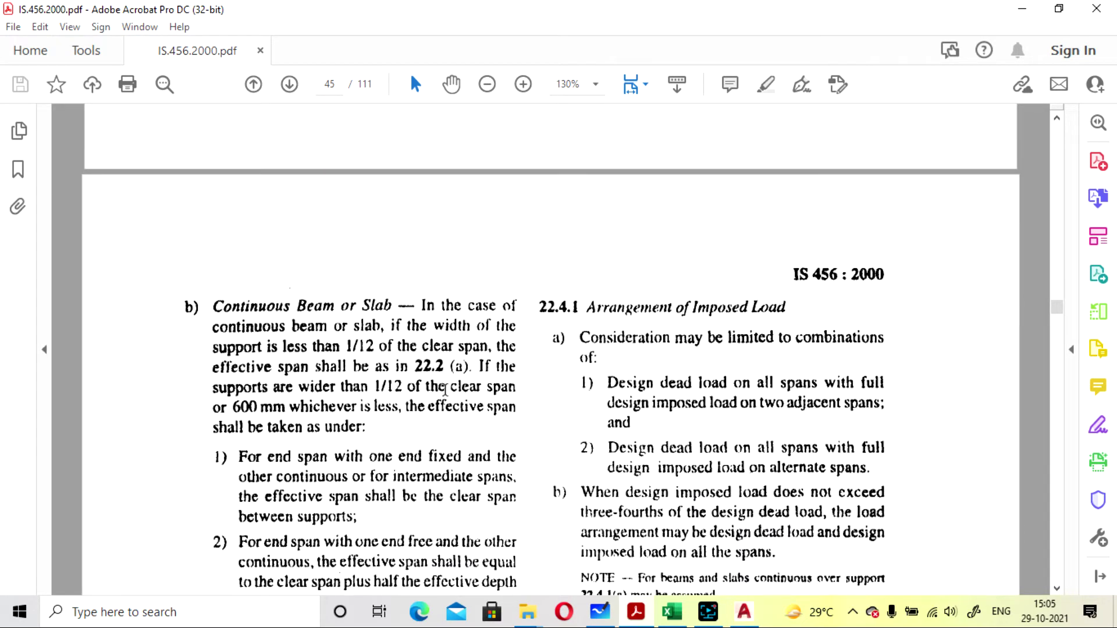
pyautogui.scroll(-1, 463, 396)
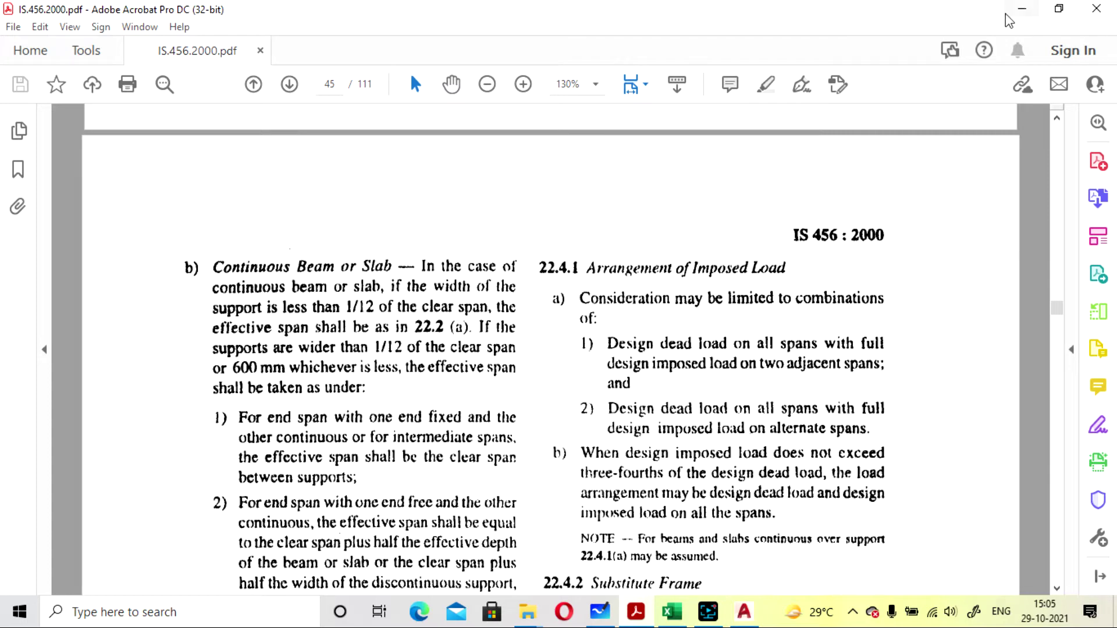
# - Compare the two effective span options on the Whiteboard with the wider-support rules of clause 22.2(b) in the Acrobat PDF
pyautogui.click(600, 612)
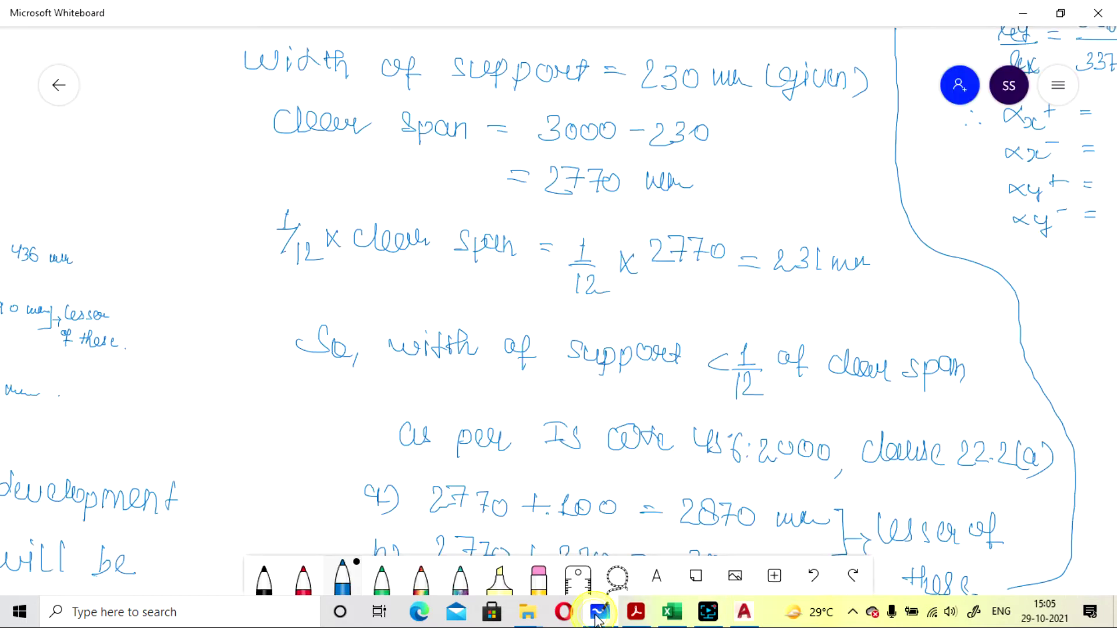
pyautogui.scroll(-1, 386, 299)
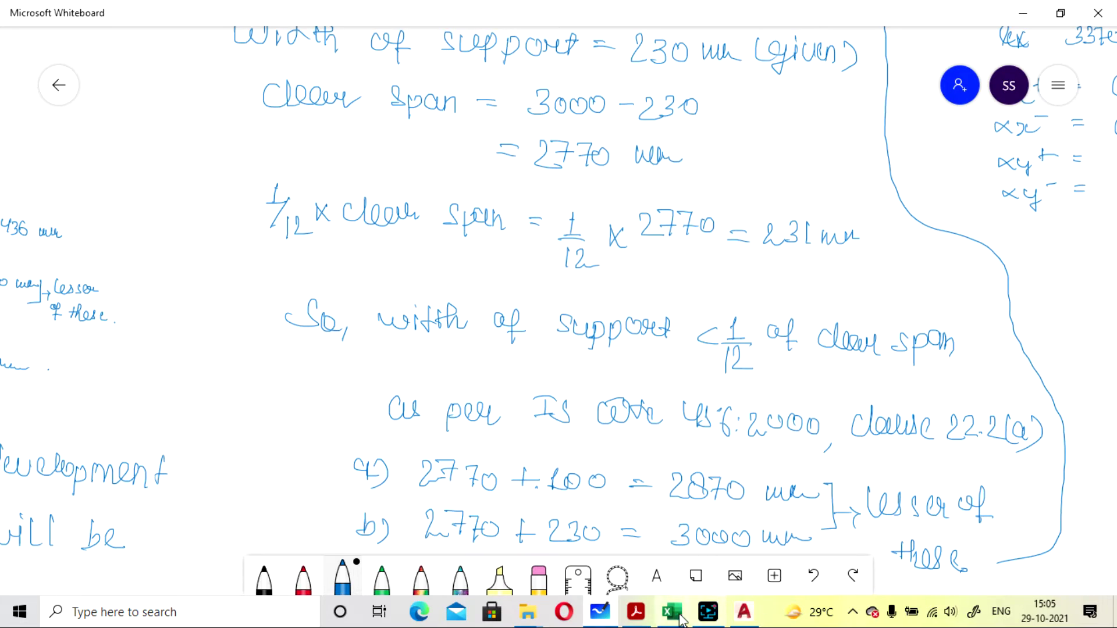
pyautogui.click(636, 612)
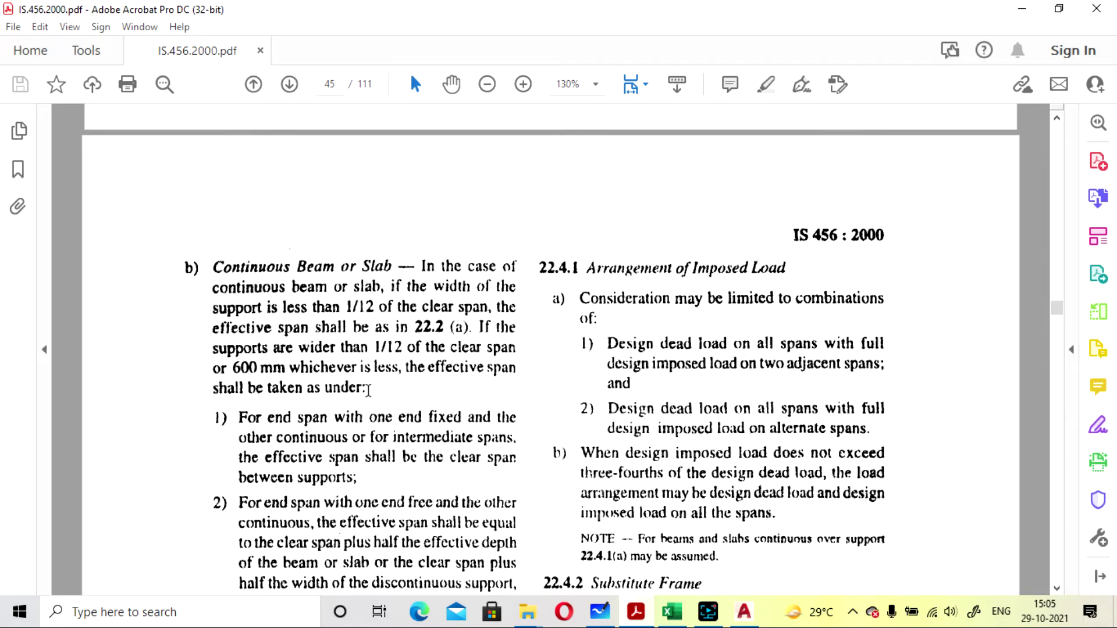
pyautogui.moveTo(408, 393); pyautogui.dragTo(407, 386)
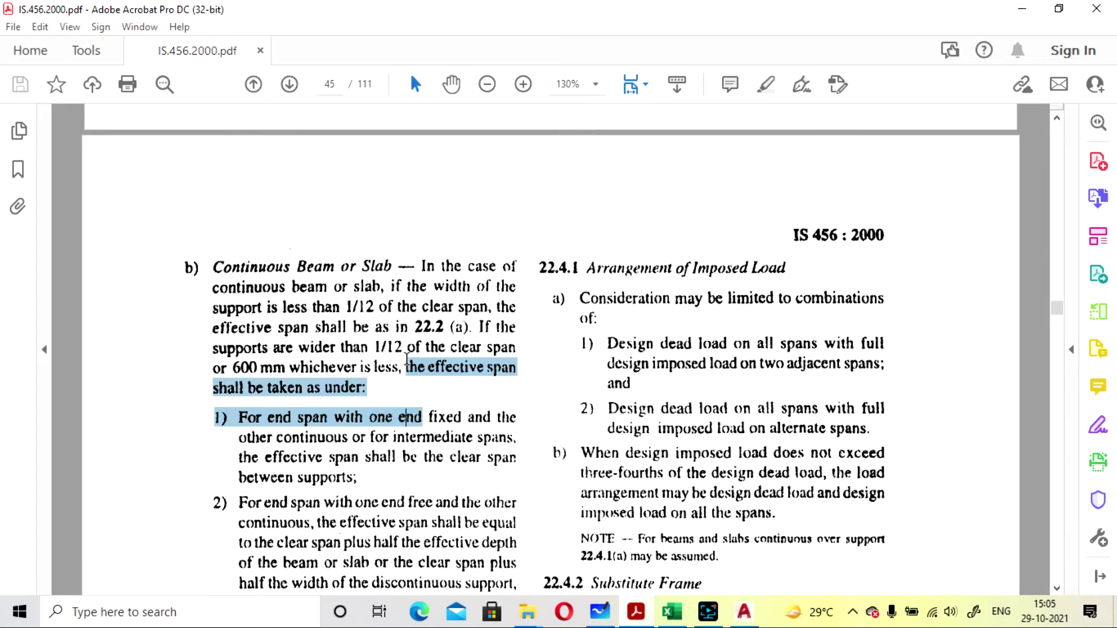
pyautogui.click(406, 391)
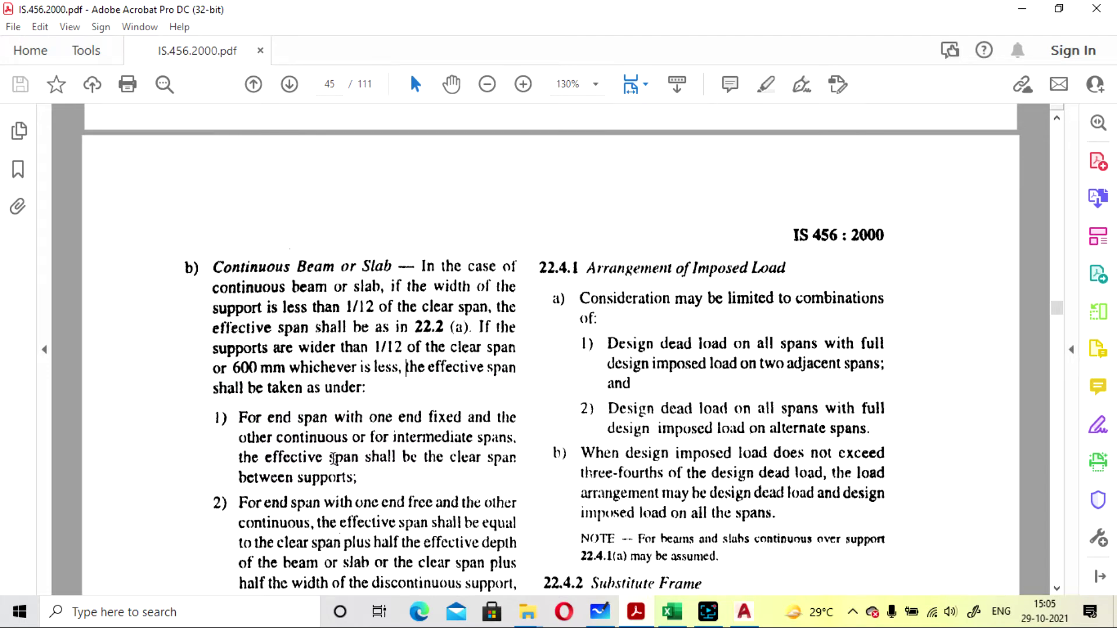
pyautogui.scroll(-3, 401, 426)
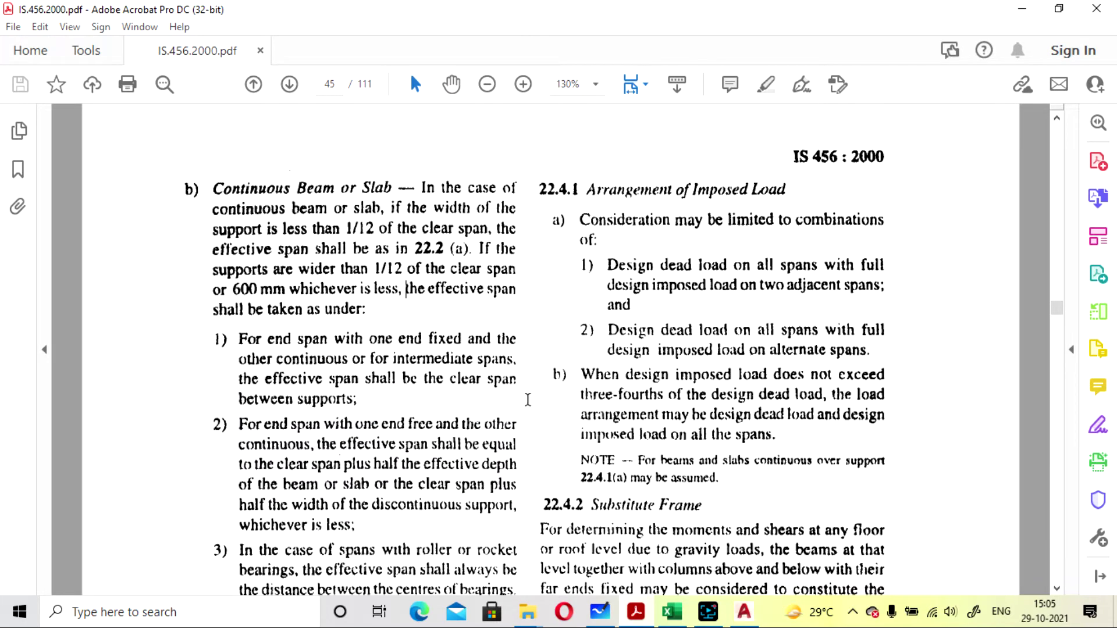
# - Return to Microsoft Whiteboard and examine the support width check against 1/12 of the clear span and the two shorter-span options a) and b)
pyautogui.click(1013, 12)
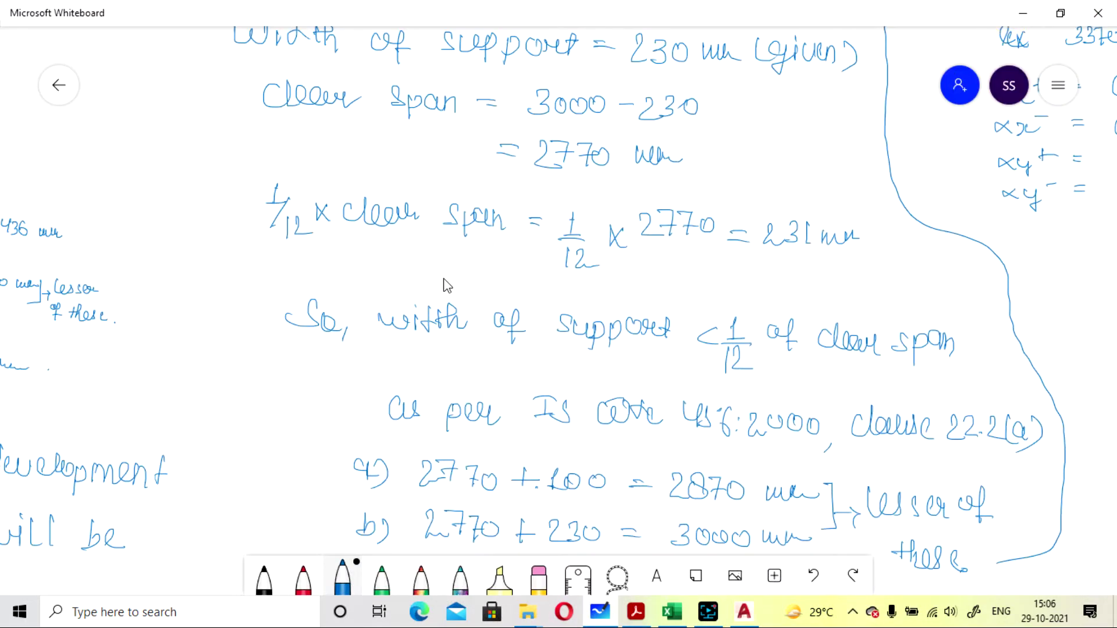
pyautogui.scroll(-2, 444, 297)
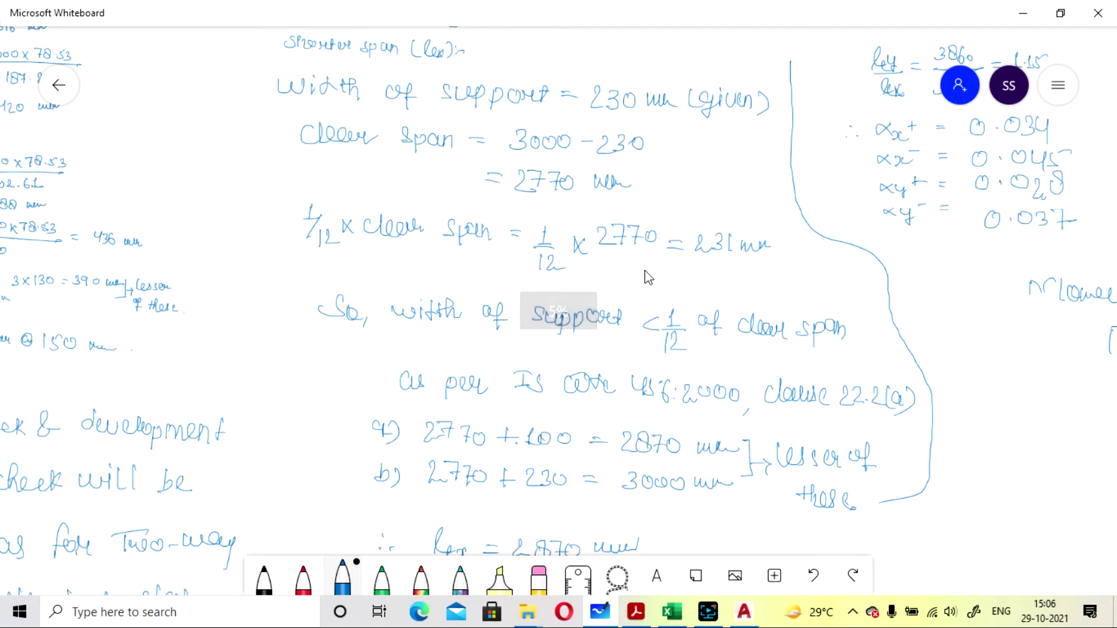
pyautogui.moveTo(647, 278); pyautogui.dragTo(603, 279)
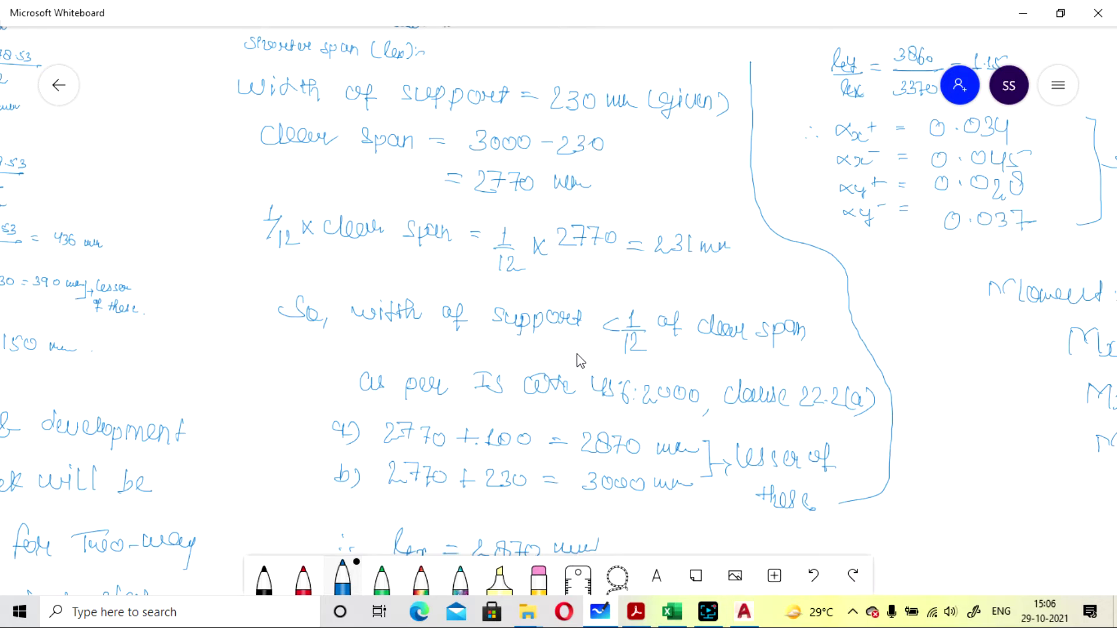
pyautogui.scroll(1, 689, 300)
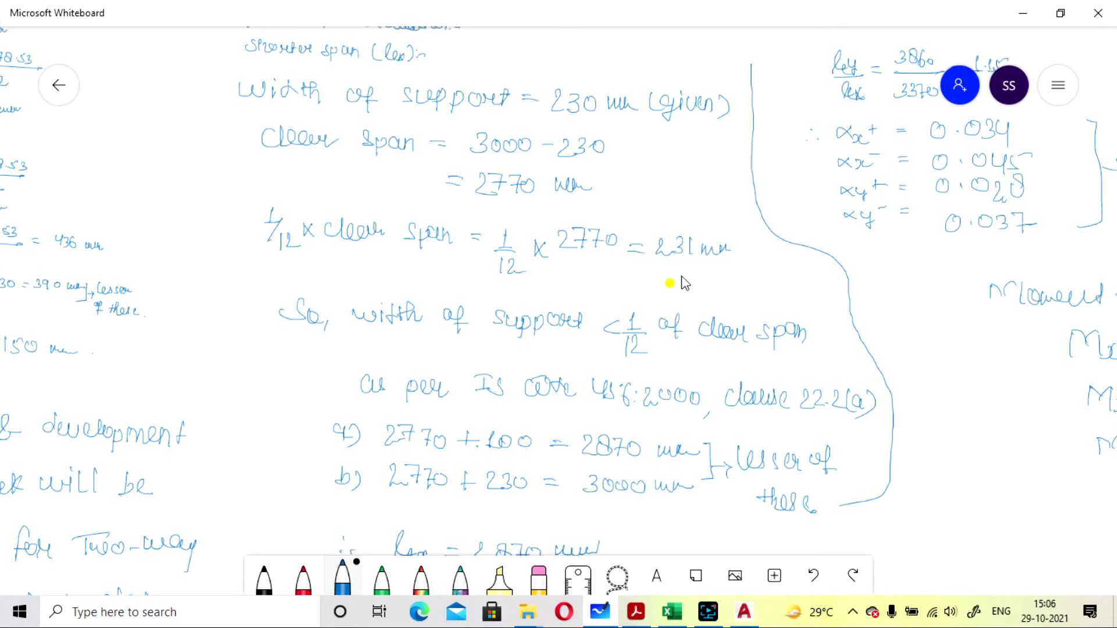
pyautogui.scroll(-2, 681, 270)
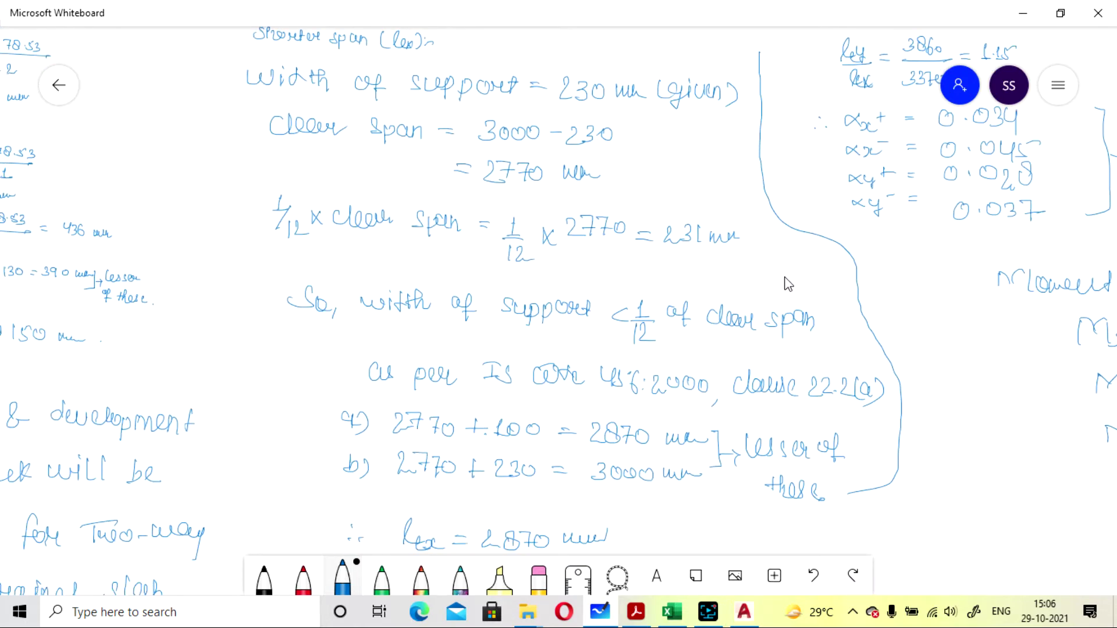
pyautogui.scroll(-2, 785, 281)
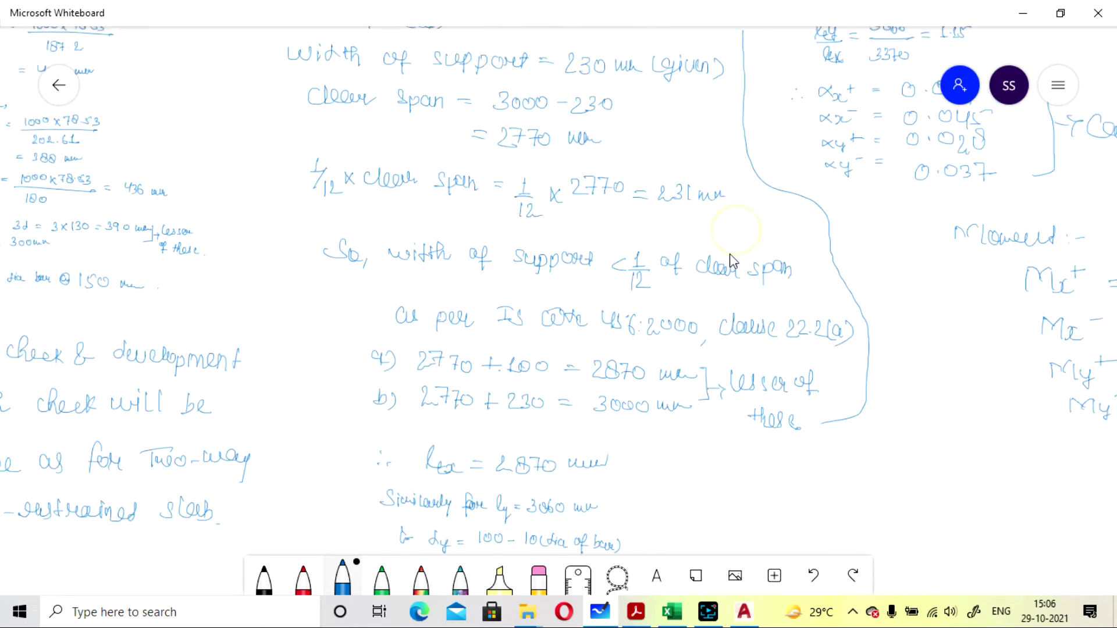
pyautogui.scroll(-2, 739, 222)
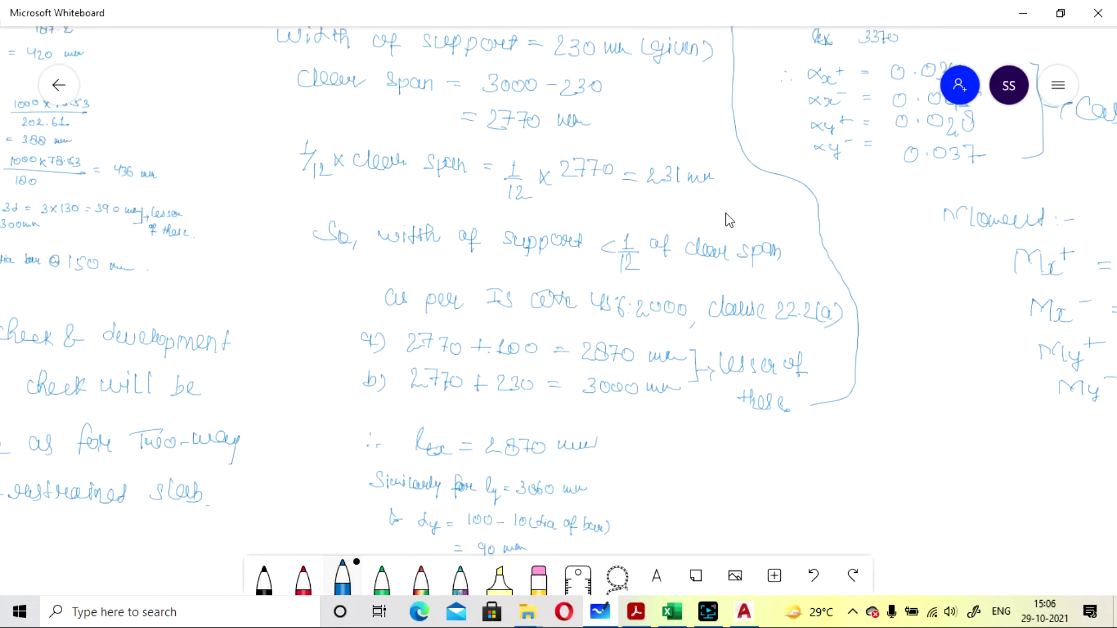
pyautogui.moveTo(729, 220); pyautogui.dragTo(744, 176)
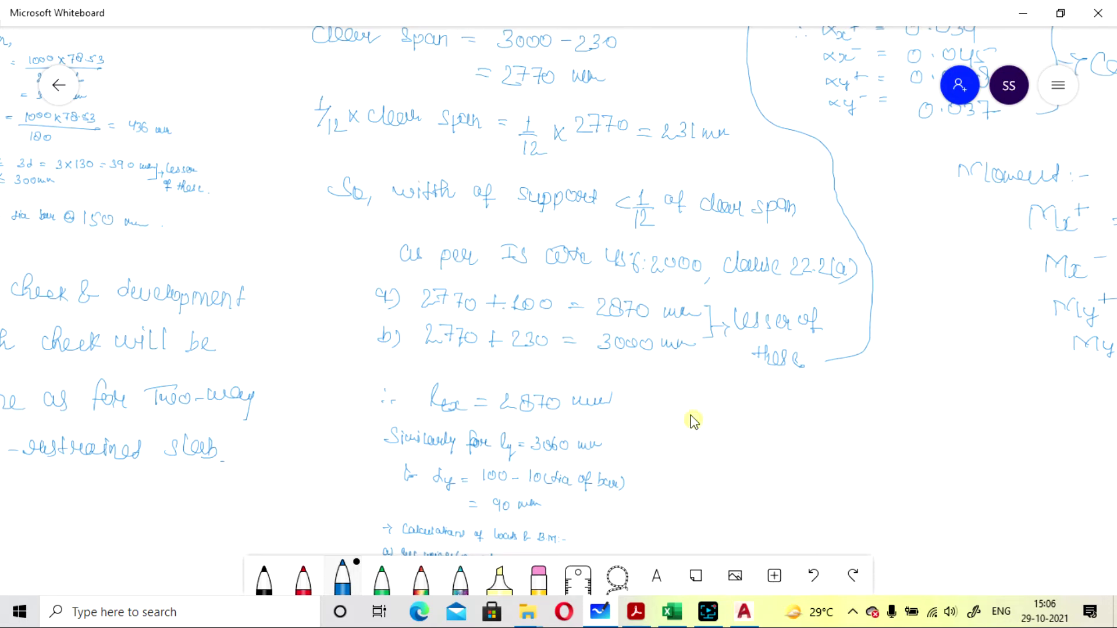
pyautogui.scroll(-1, 691, 421)
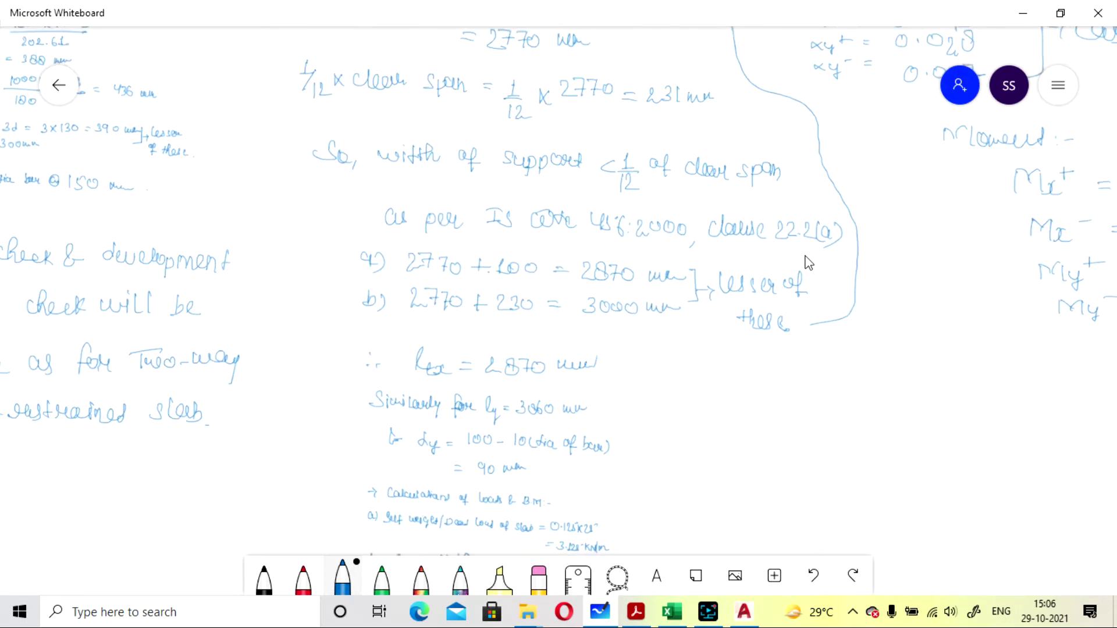
# - Switch to the IS 456:2000 PDF in Acrobat and examine the effective span rule for simply supported slabs in clause 22.2(a)
pyautogui.click(636, 611)
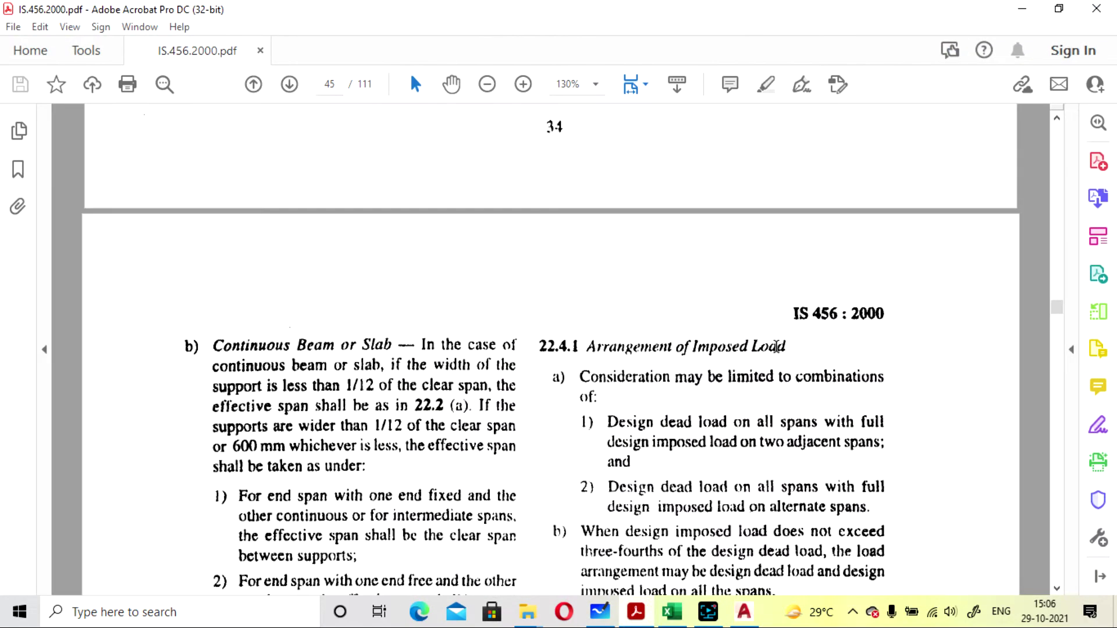
pyautogui.scroll(3, 783, 346)
pyautogui.scroll(3, 783, 346)
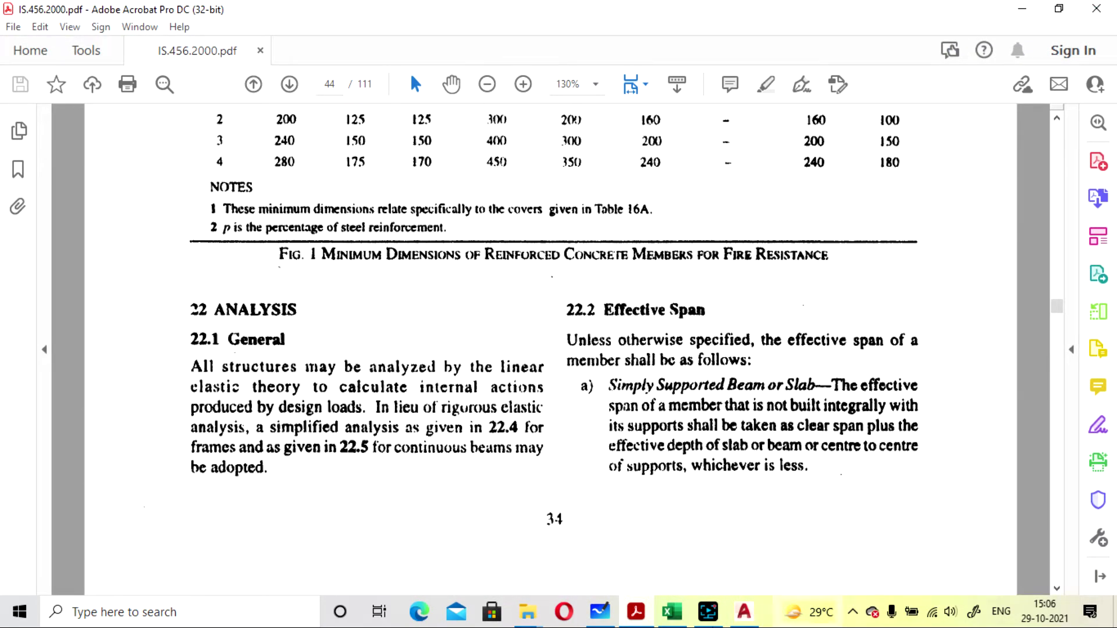
# - Return to Microsoft Whiteboard and examine the shorter-span result, the longer span and the y-direction effective depth calculation using the bar diameter
pyautogui.hotkey('alt', 'Tab')
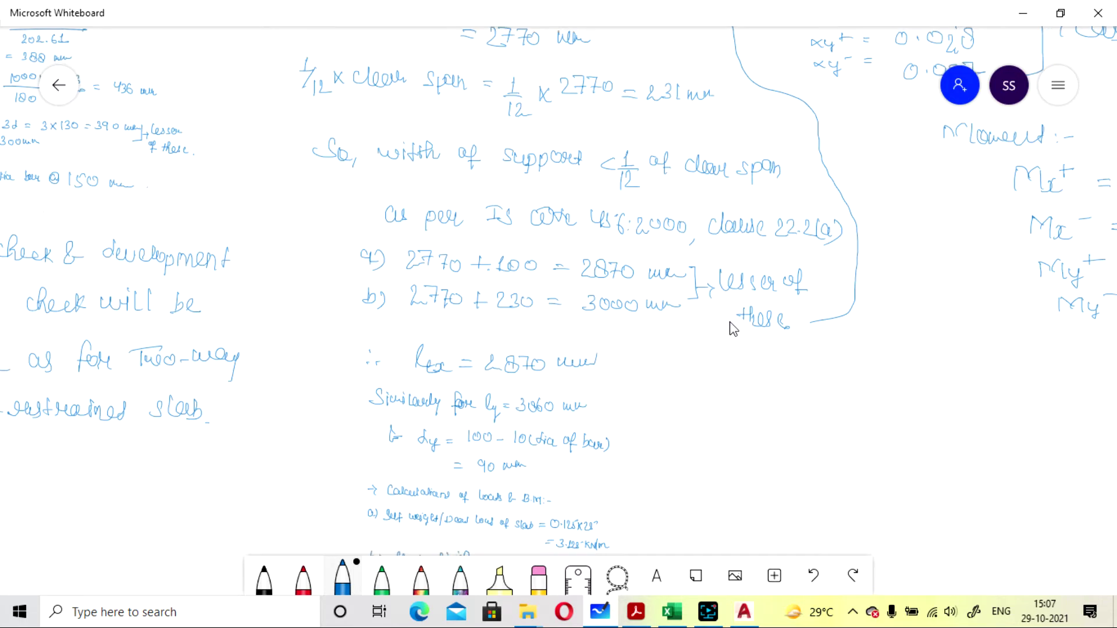
pyautogui.scroll(-3, 731, 325)
pyautogui.hscroll(-2, 731, 325)
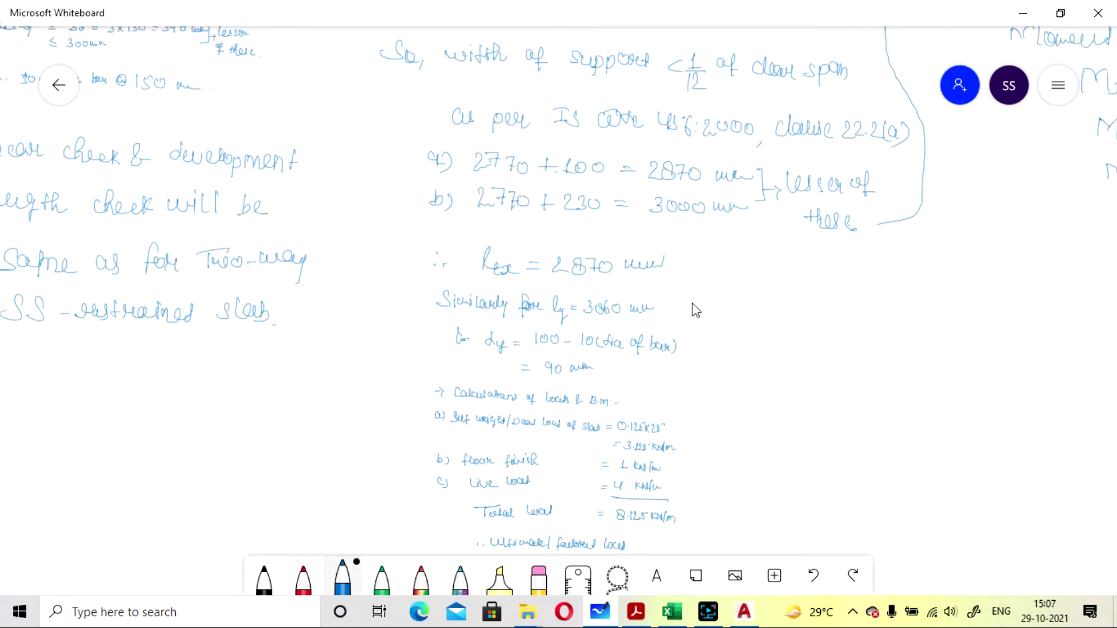
pyautogui.scroll(-1, 716, 326)
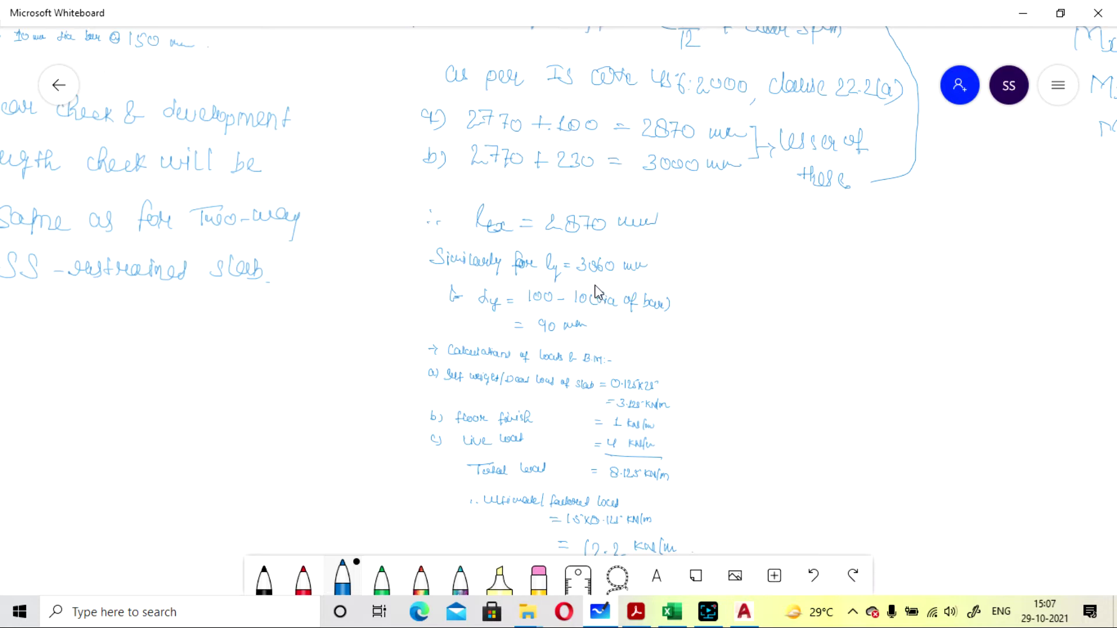
pyautogui.hscroll(-1, 705, 291)
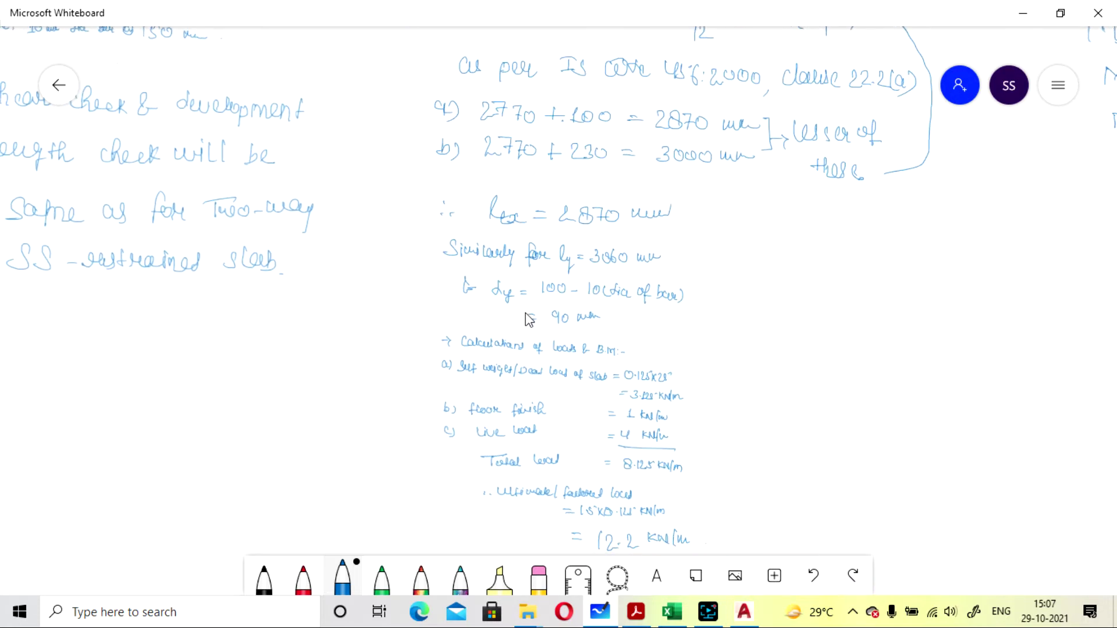
pyautogui.moveTo(527, 314); pyautogui.dragTo(535, 313)
pyautogui.moveTo(527, 319); pyautogui.dragTo(536, 320)
pyautogui.moveTo(634, 305)
pyautogui.mouseDown()
pyautogui.moveTo(684, 303)
pyautogui.moveTo(649, 270)
pyautogui.mouseUp()
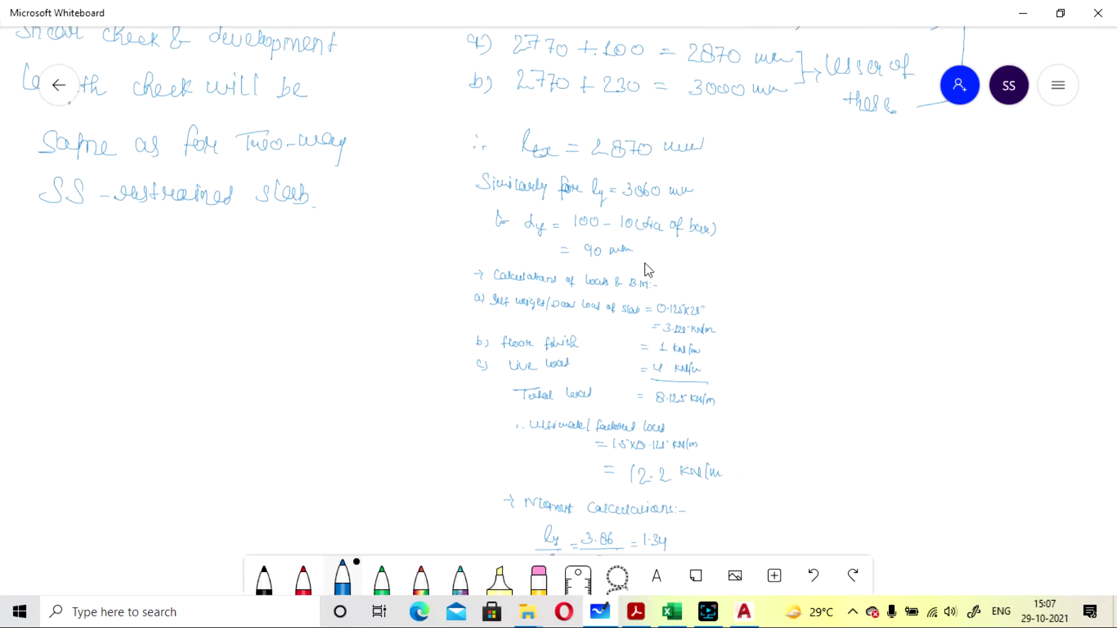
# - Examine the calculations of the slab's self weight, floor finish, live load, total load and factored load on the Whiteboard
pyautogui.moveTo(741, 334); pyautogui.dragTo(747, 326)
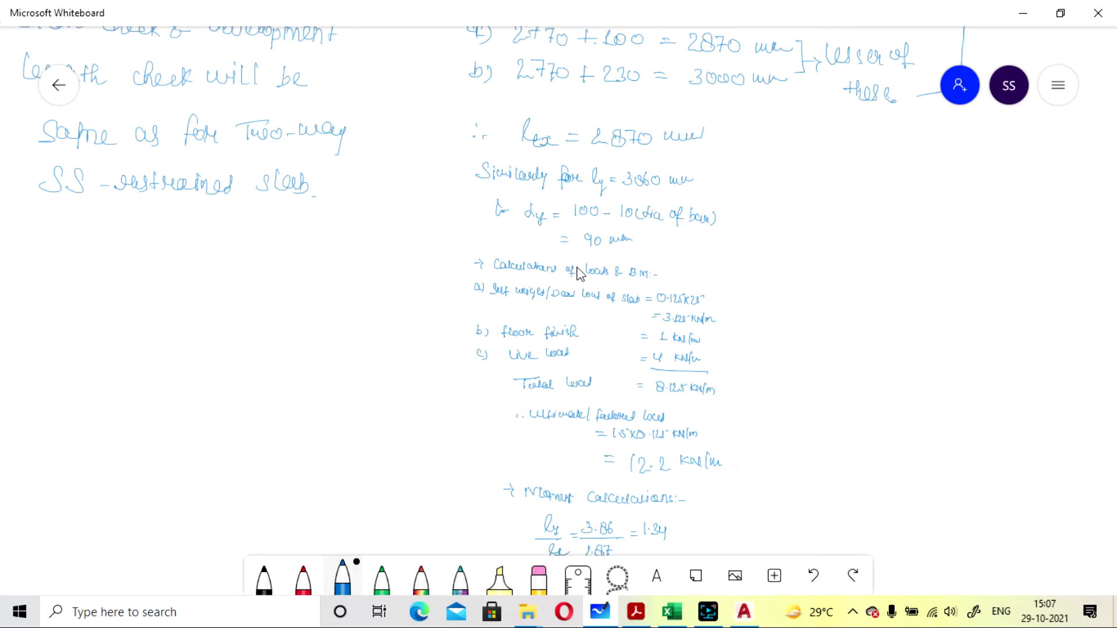
pyautogui.scroll(3, 580, 271)
pyautogui.scroll(-2, 862, 254)
pyautogui.hscroll(1, 862, 254)
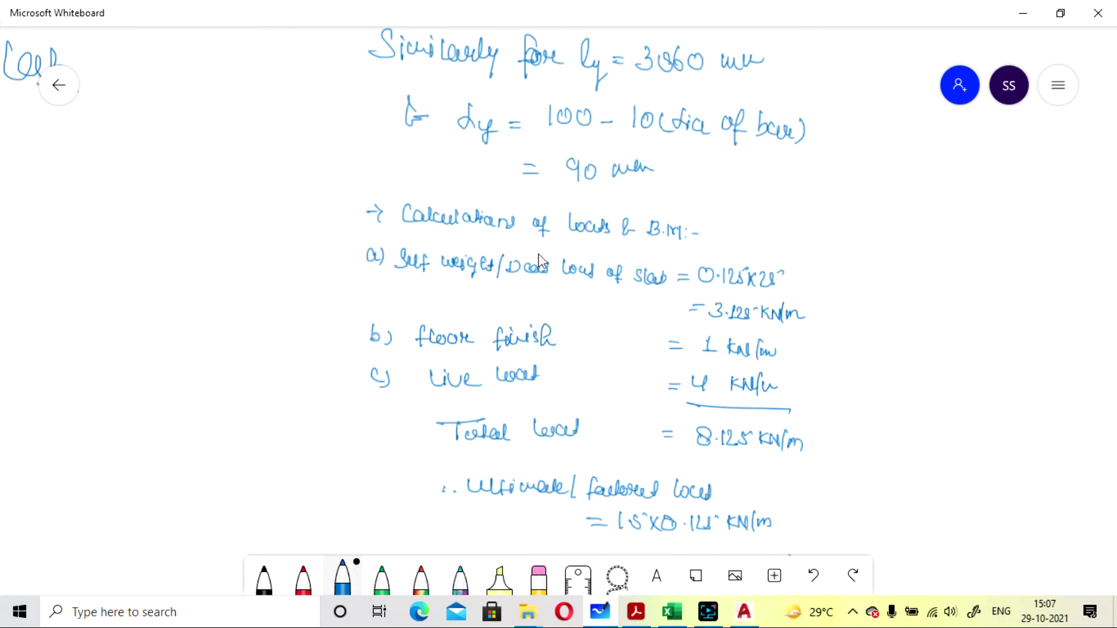
pyautogui.moveTo(616, 361); pyautogui.dragTo(607, 327)
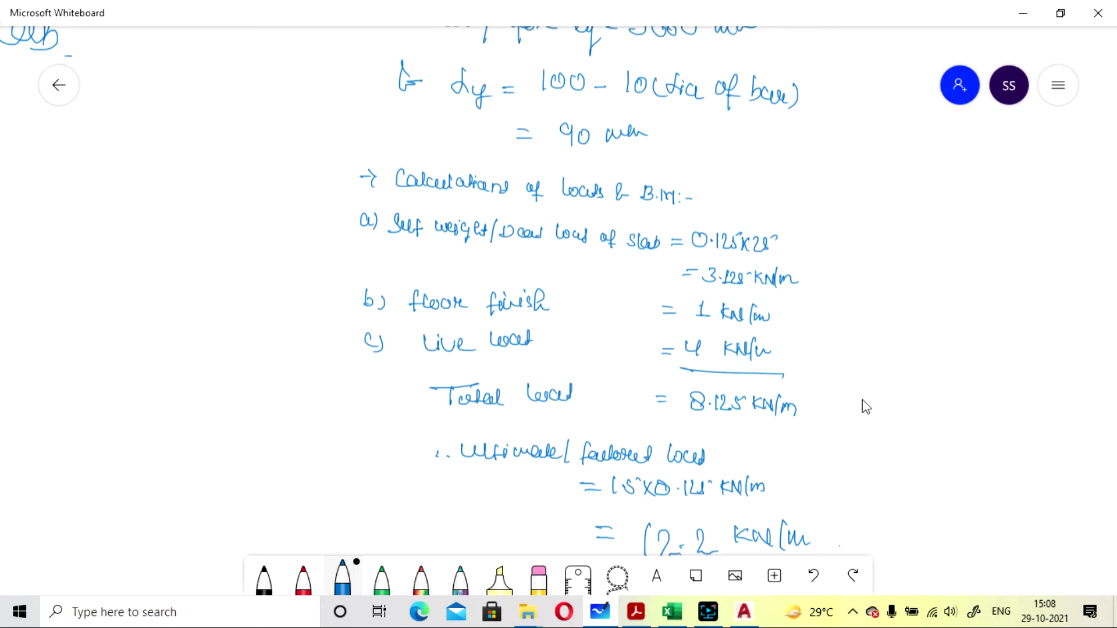
pyautogui.moveTo(850, 374); pyautogui.dragTo(821, 298)
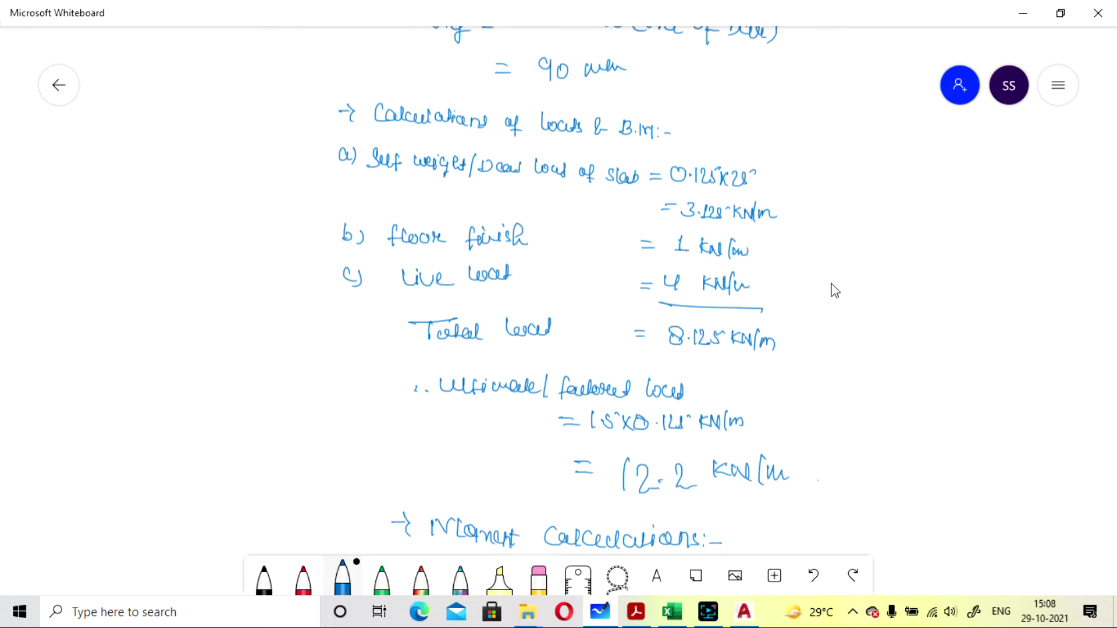
pyautogui.moveTo(835, 290); pyautogui.dragTo(825, 251)
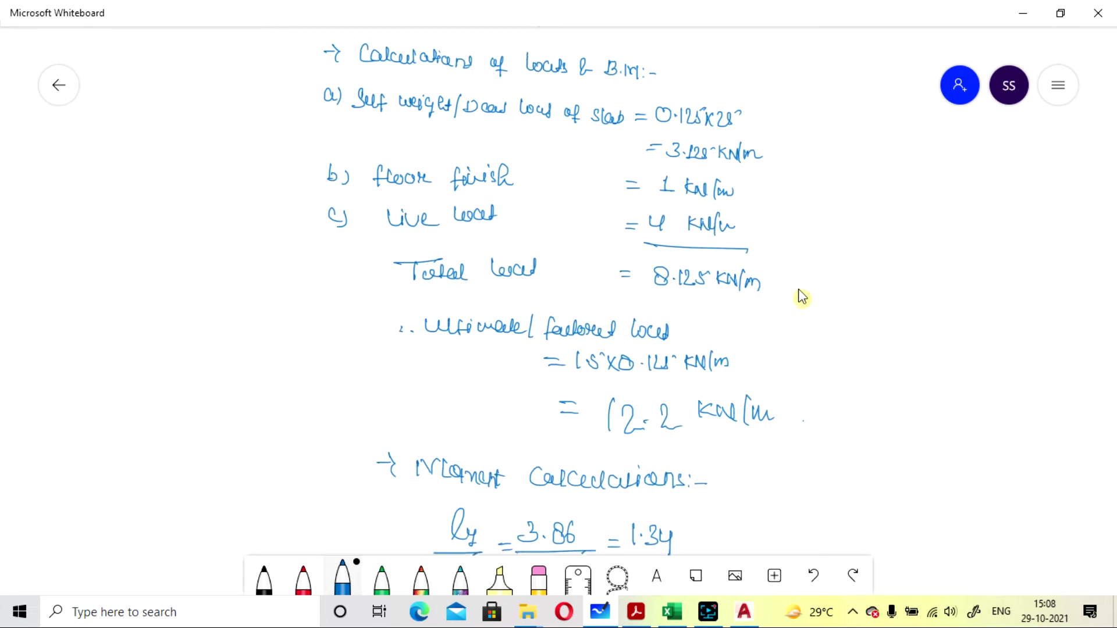
pyautogui.moveTo(802, 297); pyautogui.dragTo(798, 282)
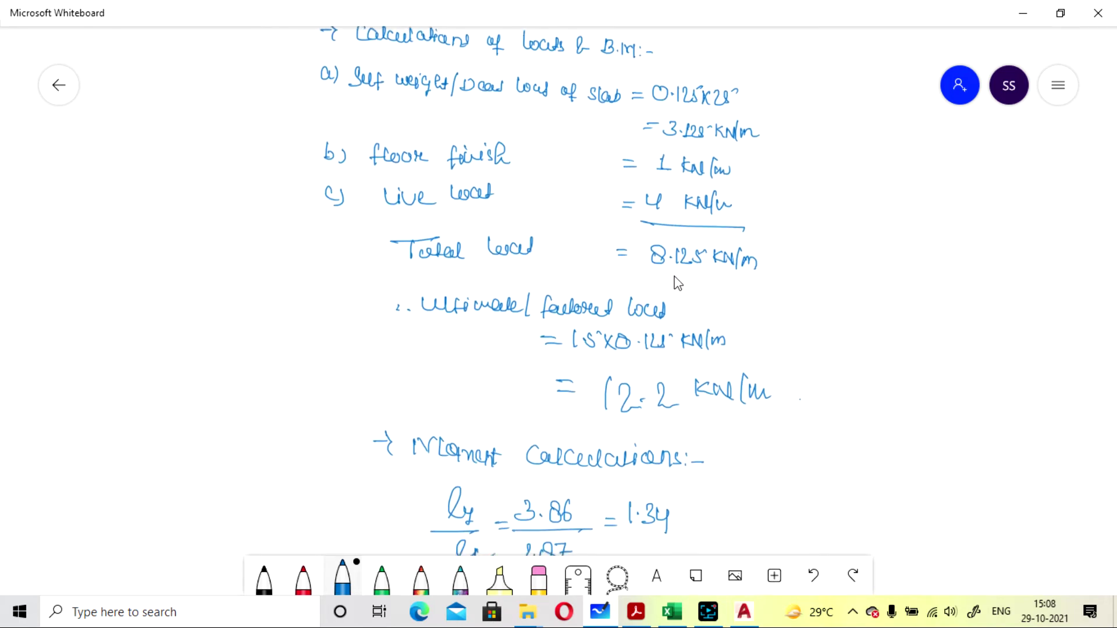
pyautogui.moveTo(788, 307); pyautogui.dragTo(783, 274)
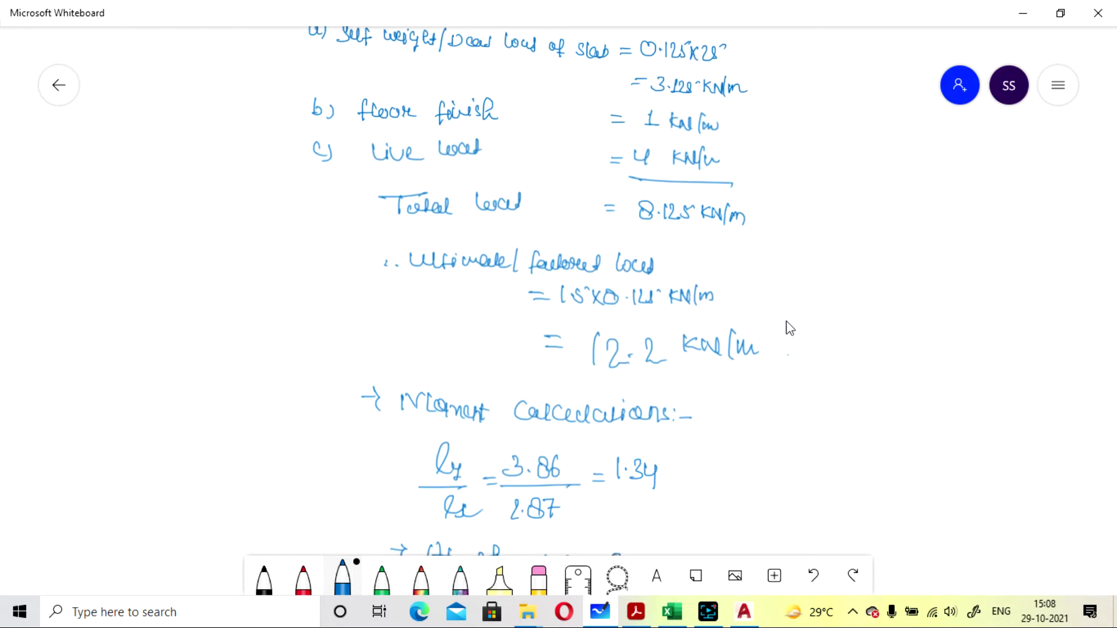
pyautogui.moveTo(785, 323); pyautogui.dragTo(815, 254)
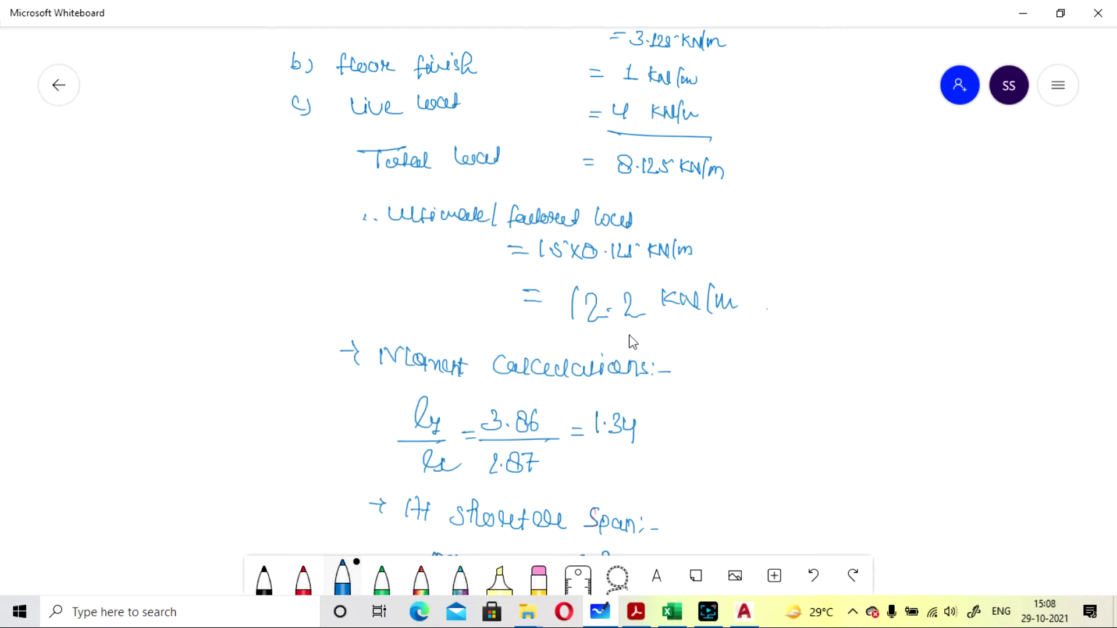
# - Write "r =" before the ly/lx ratio under Moment Calculations and mark both spans as effective, ley and lex
pyautogui.moveTo(710, 356); pyautogui.dragTo(718, 322)
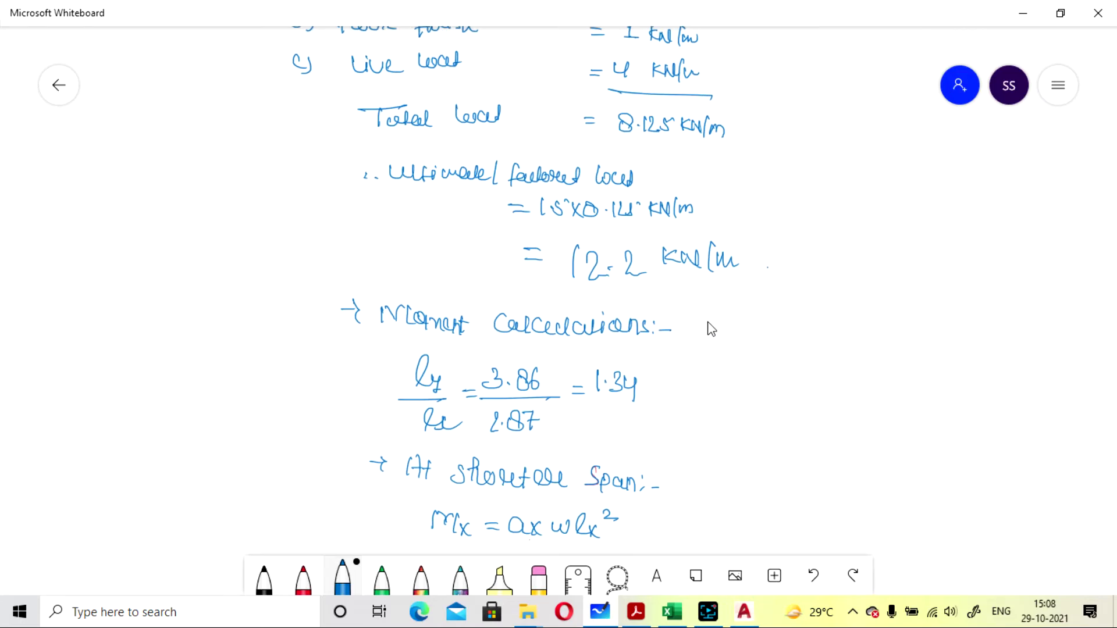
pyautogui.scroll(-1, 764, 379)
pyautogui.scroll(-1, 764, 378)
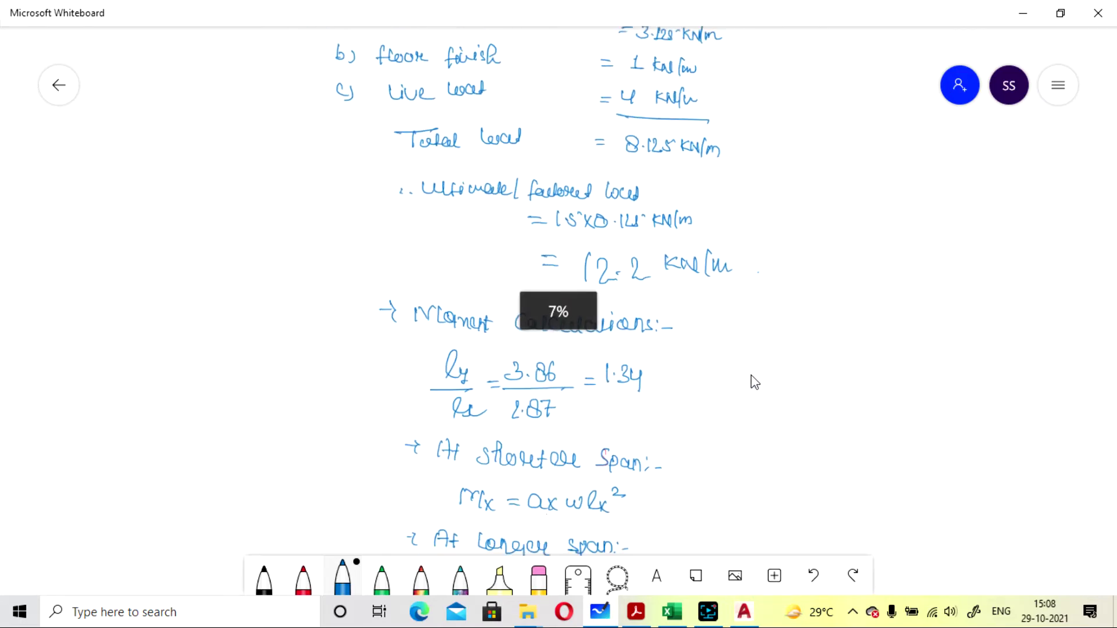
pyautogui.moveTo(743, 374); pyautogui.dragTo(733, 294)
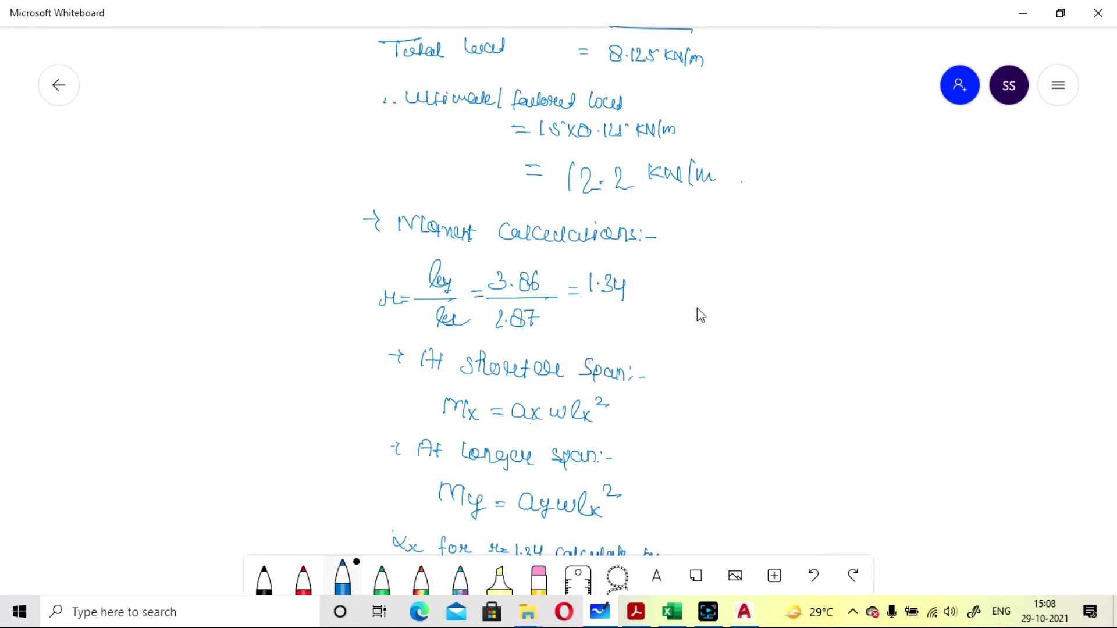
pyautogui.click(713, 312)
pyautogui.scroll(-2, 643, 290)
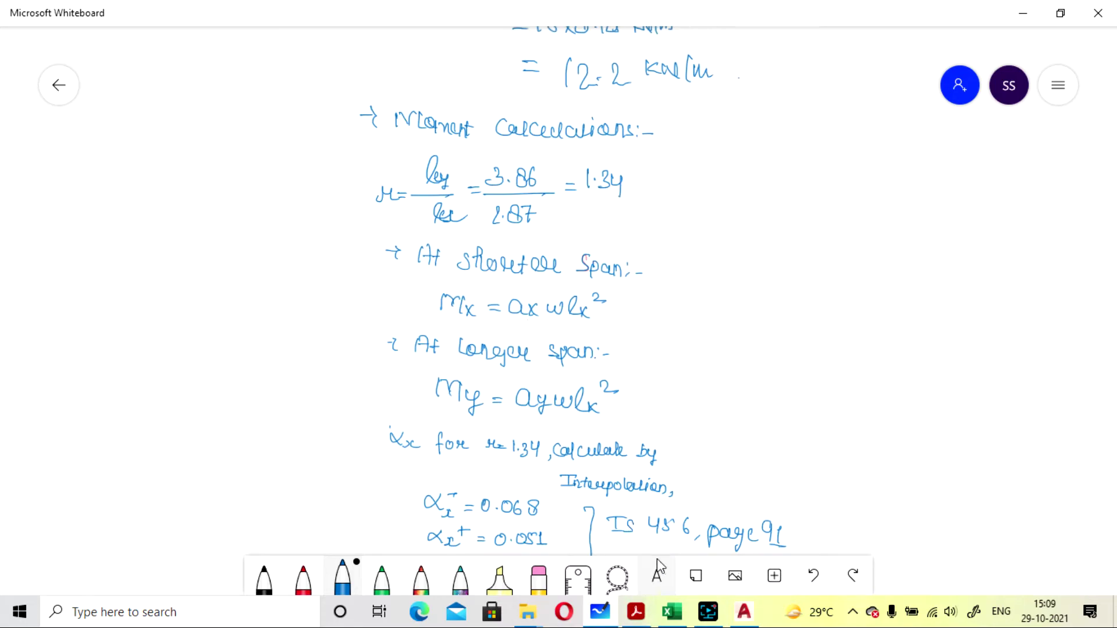
# - Switch to the two way continuous slab workbook in Excel, glance at the IS 456 PDF in Acrobat, and examine the workbook's moment coefficient table
pyautogui.click(670, 622)
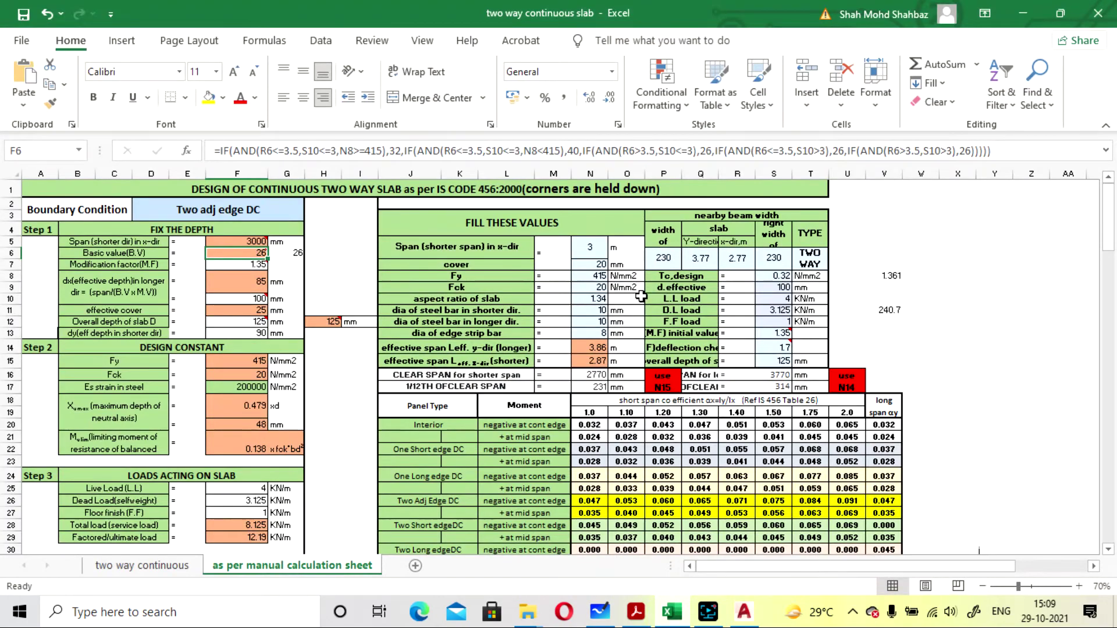
pyautogui.scroll(-5, 642, 297)
pyautogui.scroll(3, 665, 384)
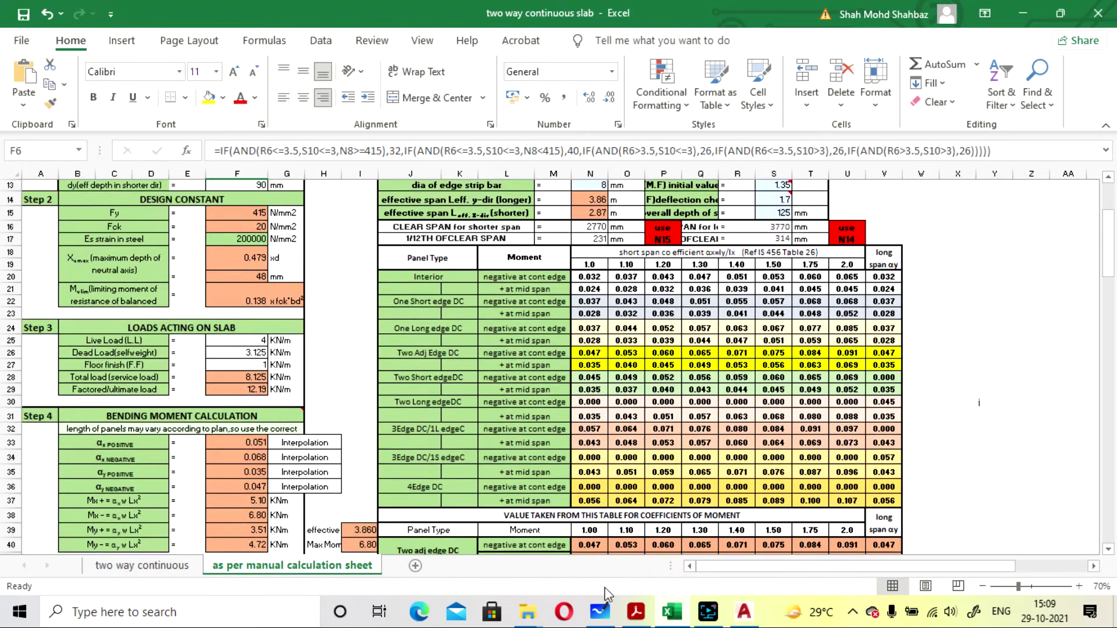
pyautogui.click(631, 621)
pyautogui.scroll(-15, 723, 429)
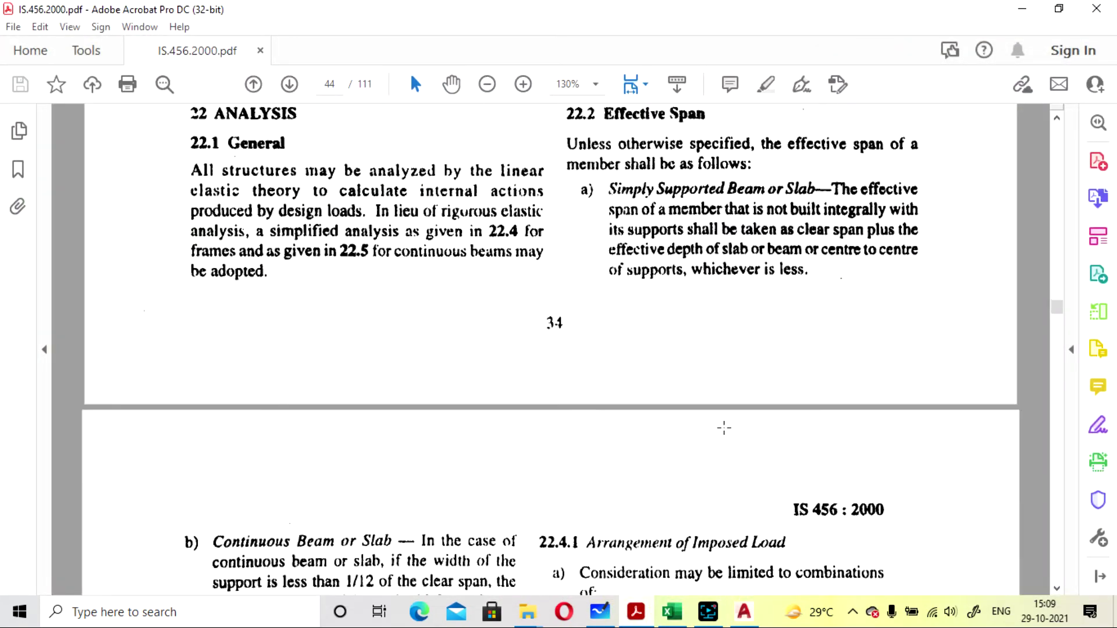
pyautogui.click(1022, 10)
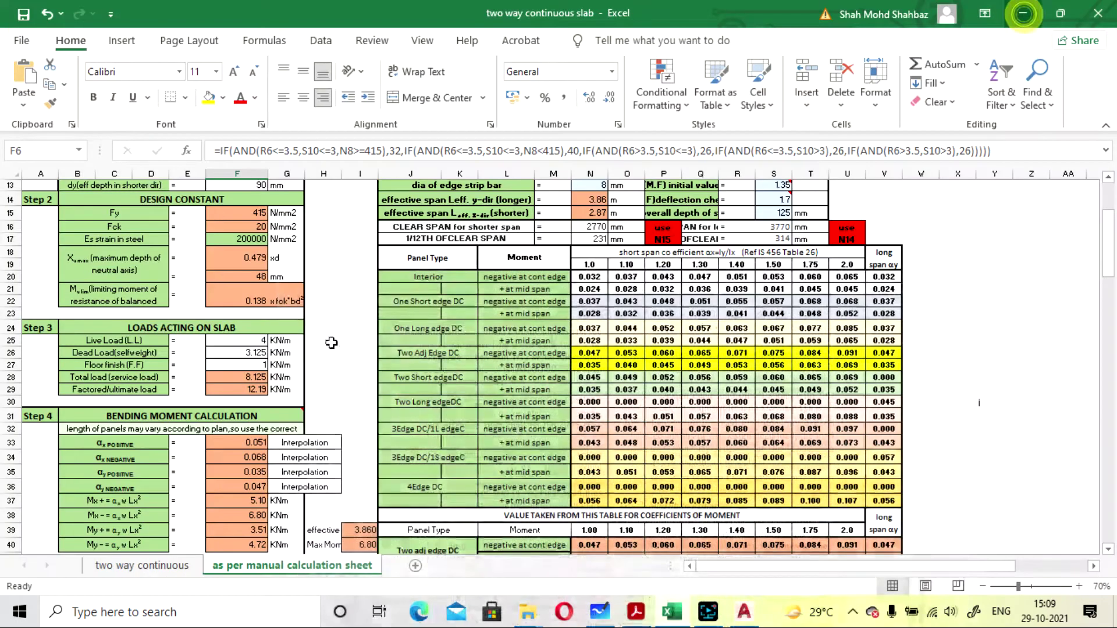
pyautogui.scroll(-3, 628, 388)
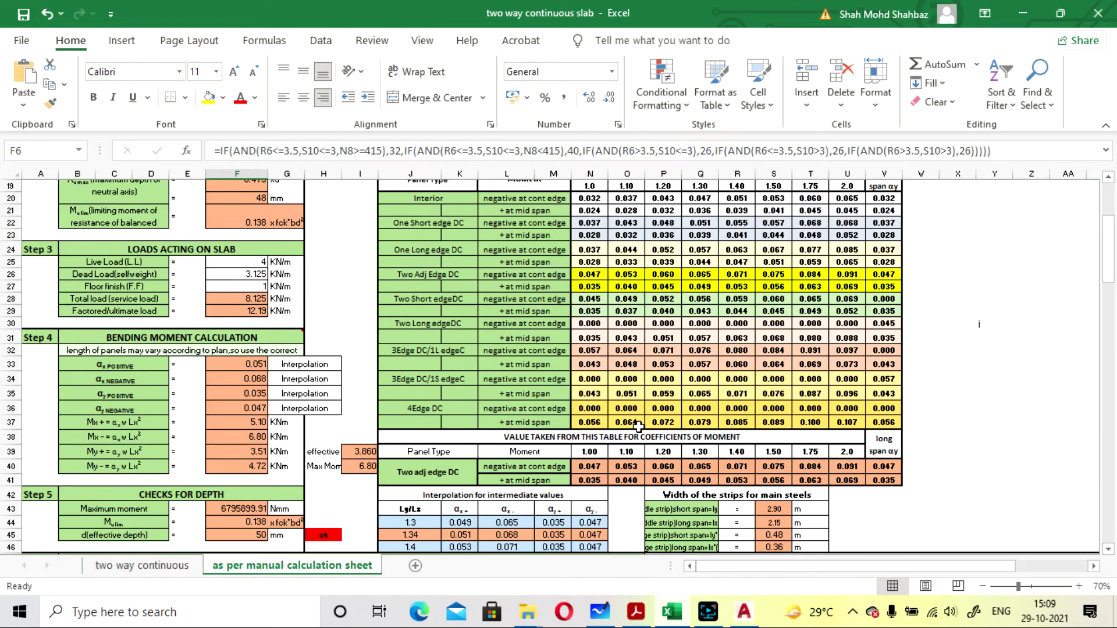
pyautogui.scroll(2, 660, 366)
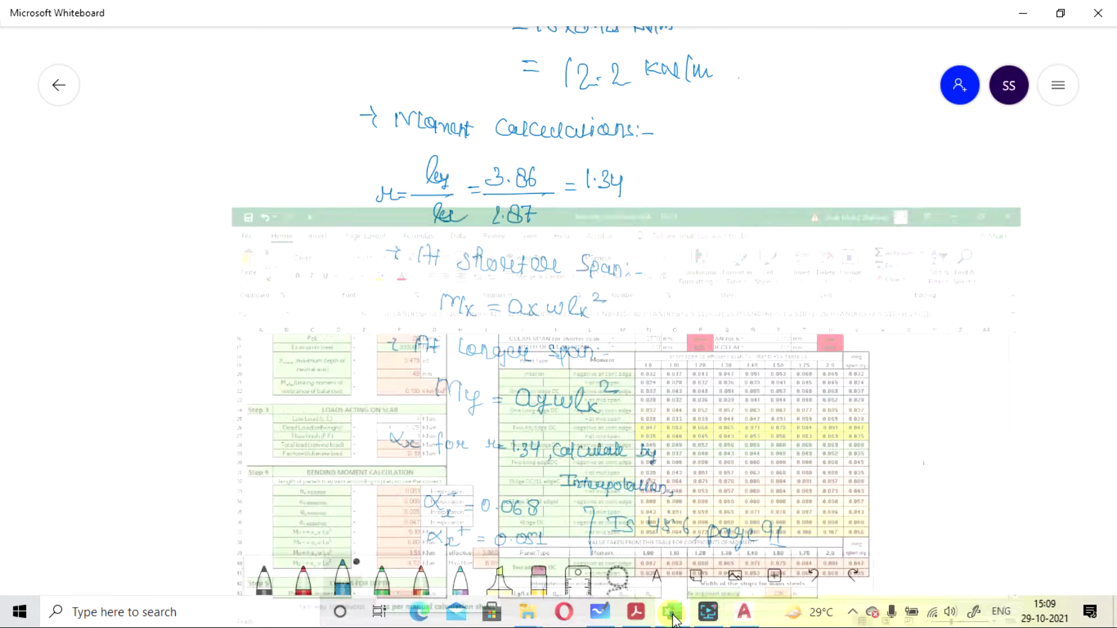
# - Compare the span ratio r on the Whiteboard with the ly/lx columns and the interpolation table in the Excel sheet
pyautogui.click(673, 616)
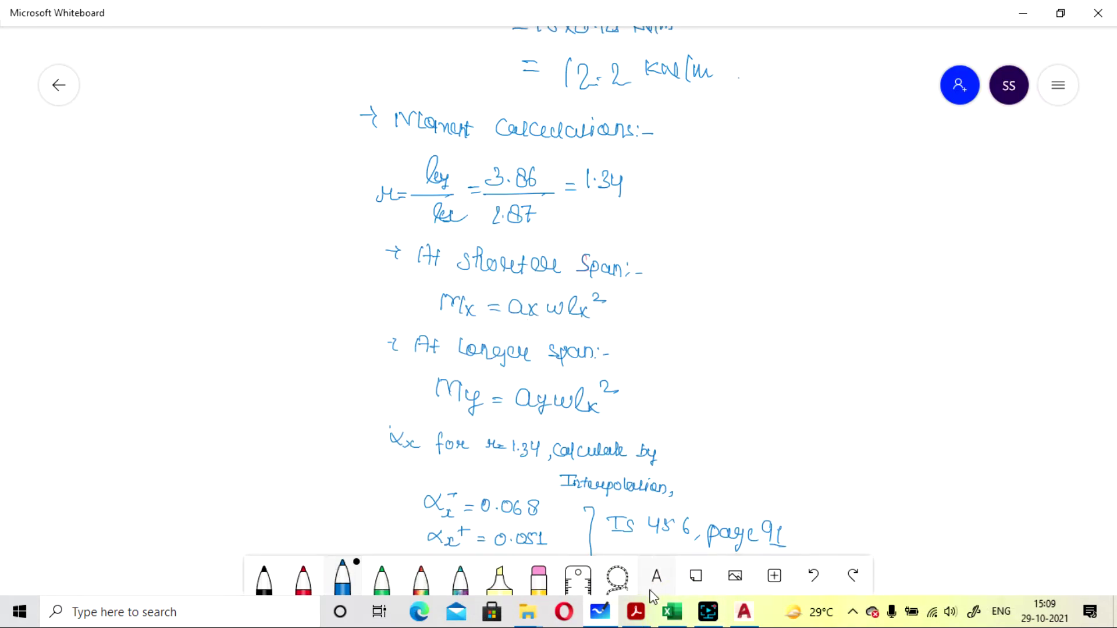
pyautogui.click(667, 619)
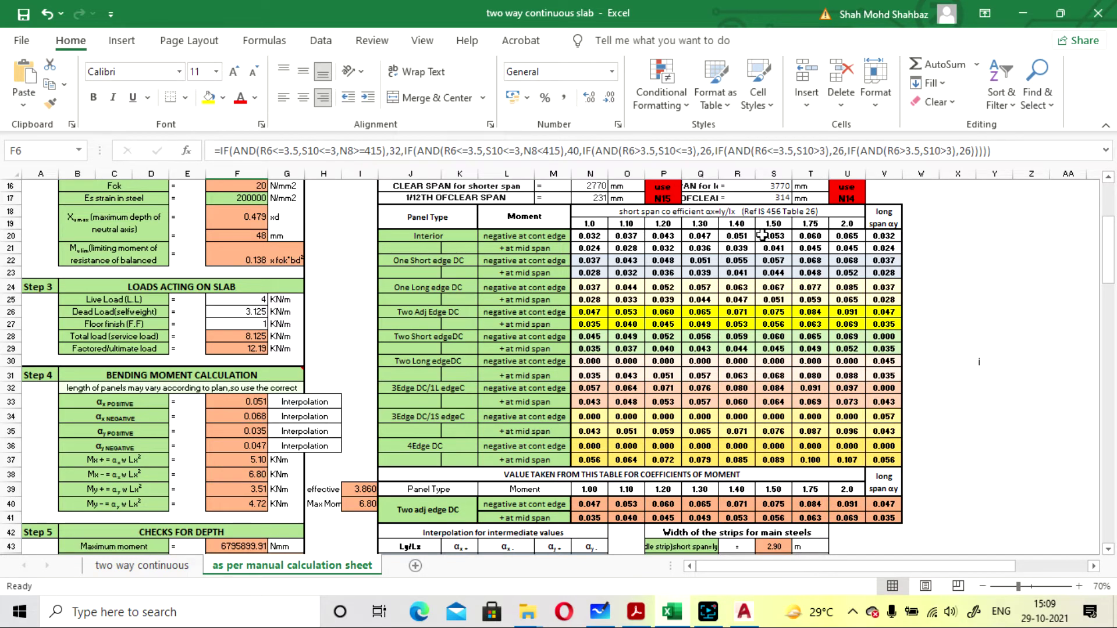
pyautogui.scroll(-1, 735, 250)
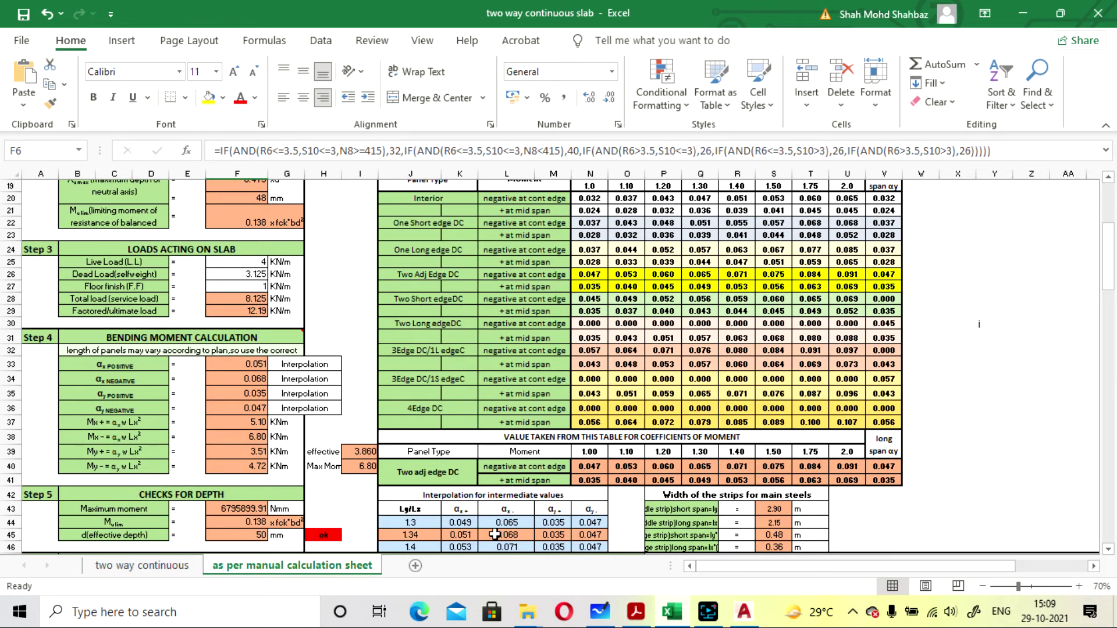
pyautogui.scroll(-1, 428, 513)
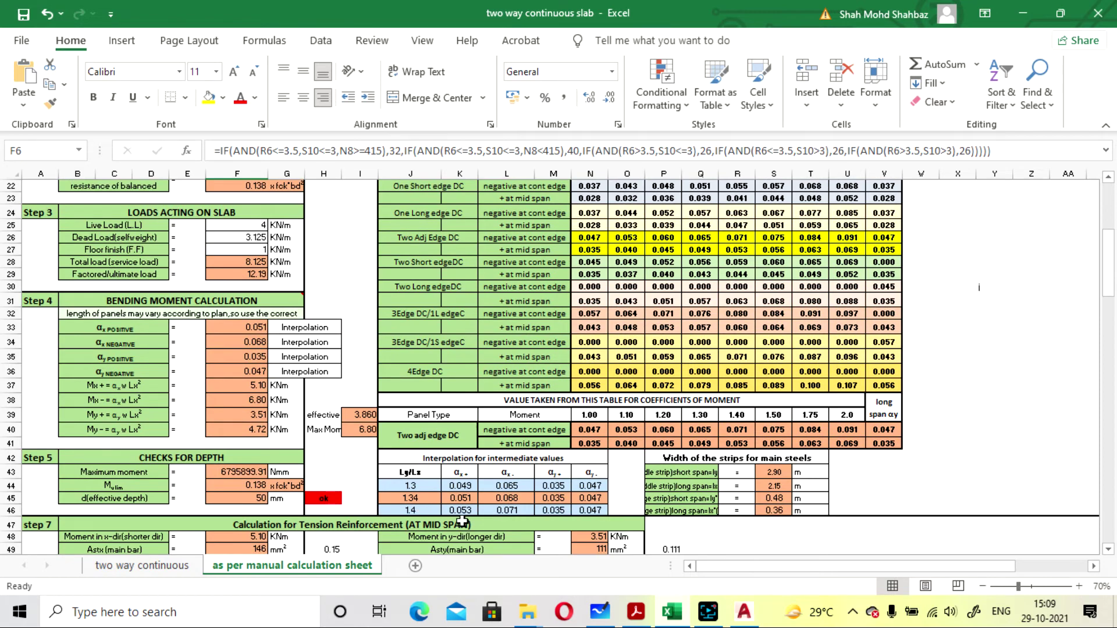
pyautogui.click(673, 615)
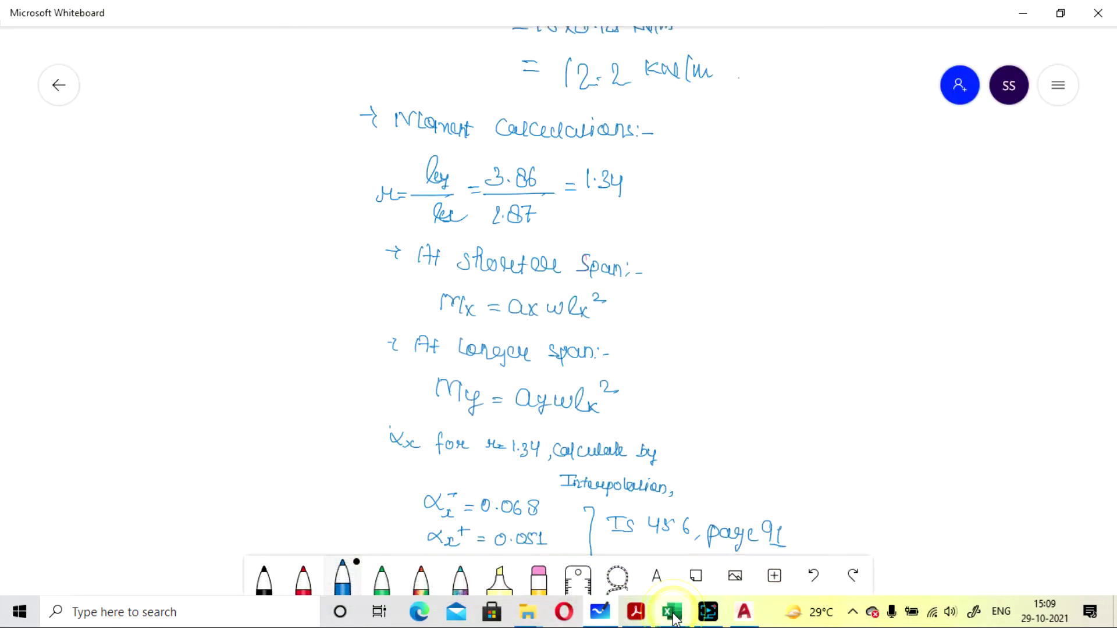
# - Return to Excel and examine how the Two adj edge DC moment coefficients are interpolated between the 1.3 and 1.4 span ratios
pyautogui.click(672, 616)
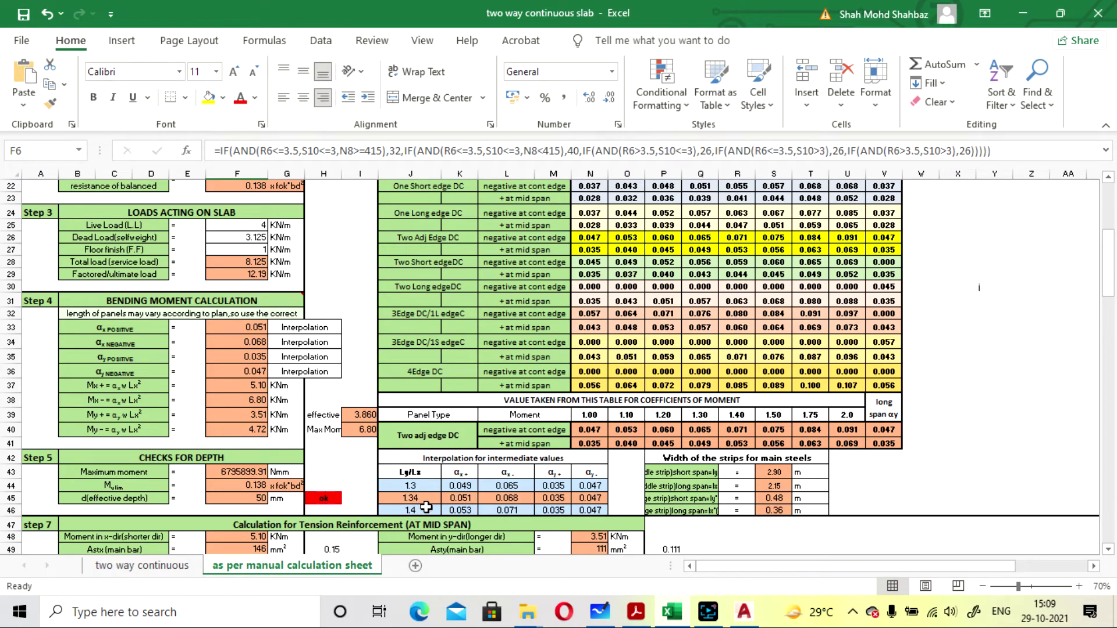
pyautogui.scroll(1, 583, 422)
pyautogui.scroll(-1, 584, 423)
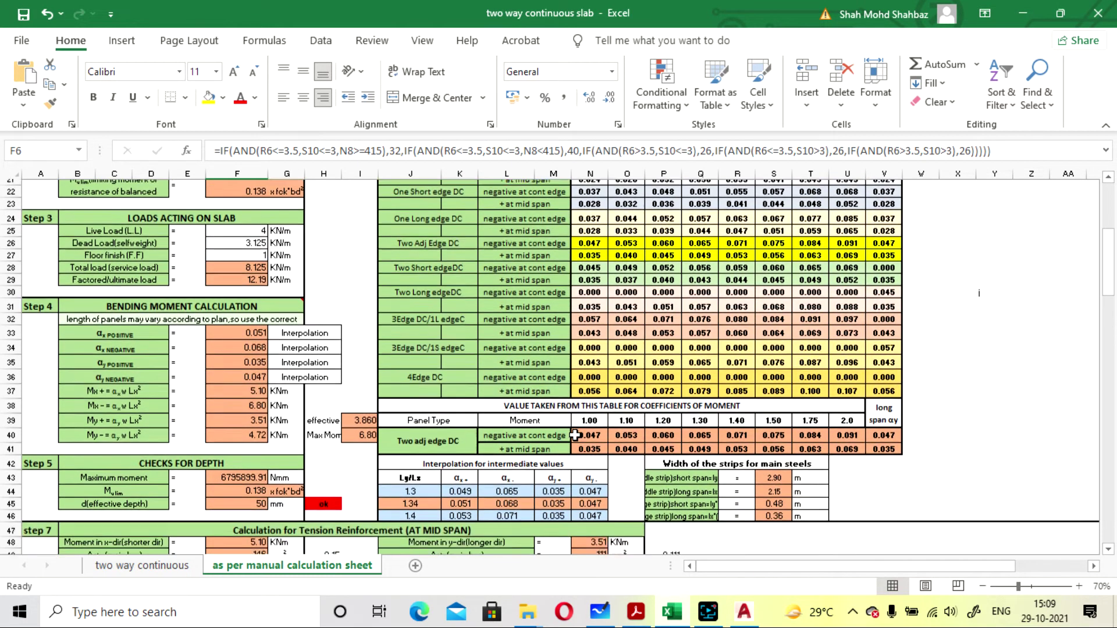
pyautogui.scroll(1, 669, 326)
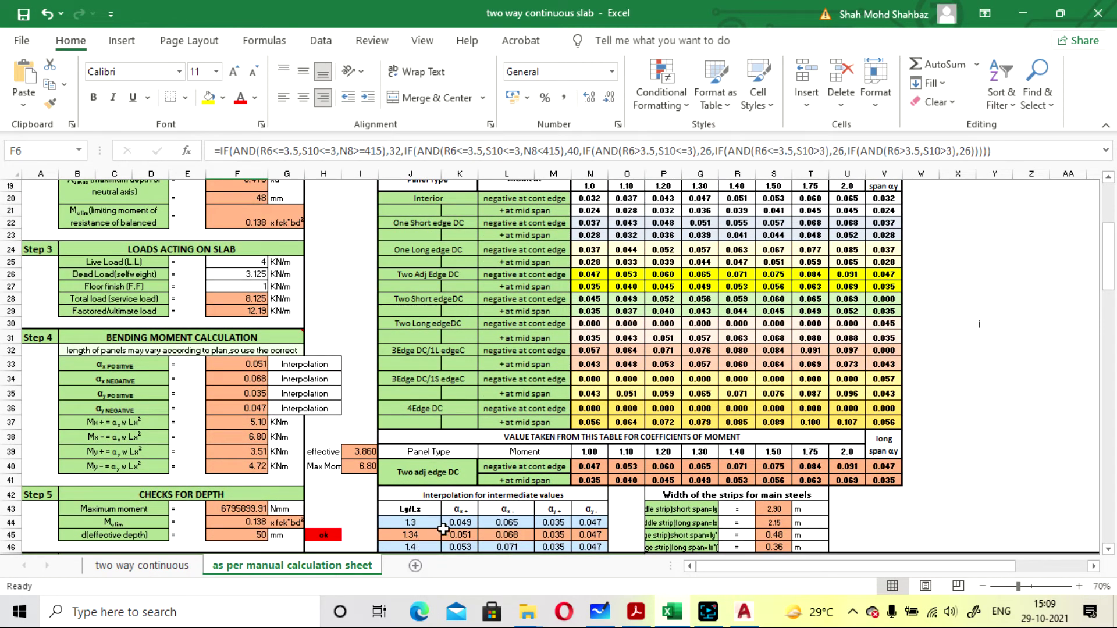
pyautogui.scroll(-1, 422, 541)
pyautogui.scroll(1, 442, 520)
pyautogui.scroll(-1, 644, 445)
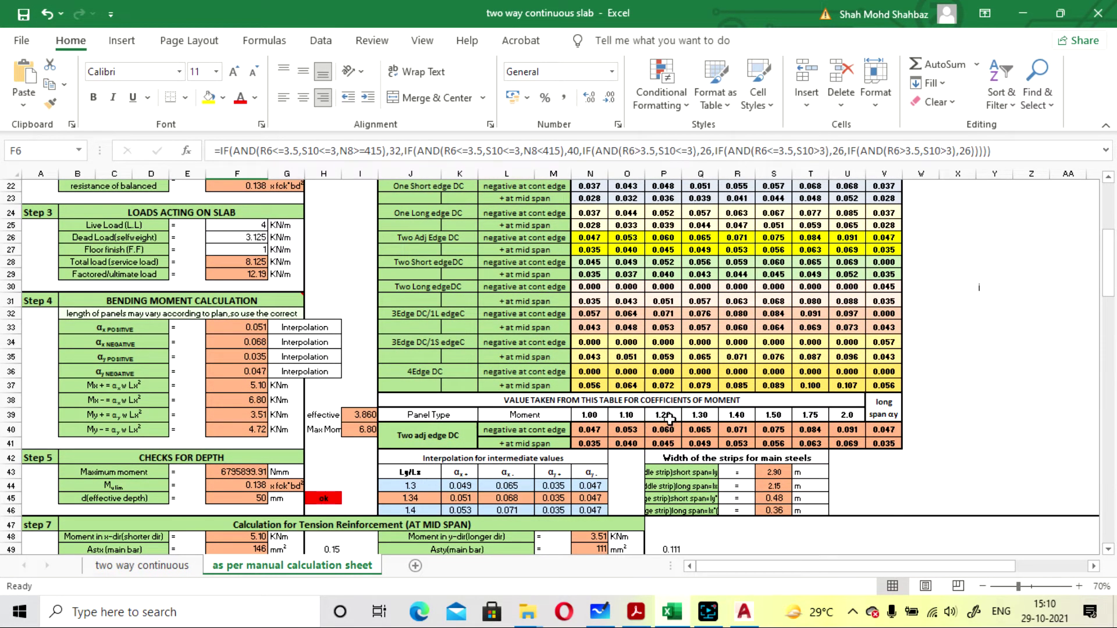
pyautogui.scroll(-1, 669, 418)
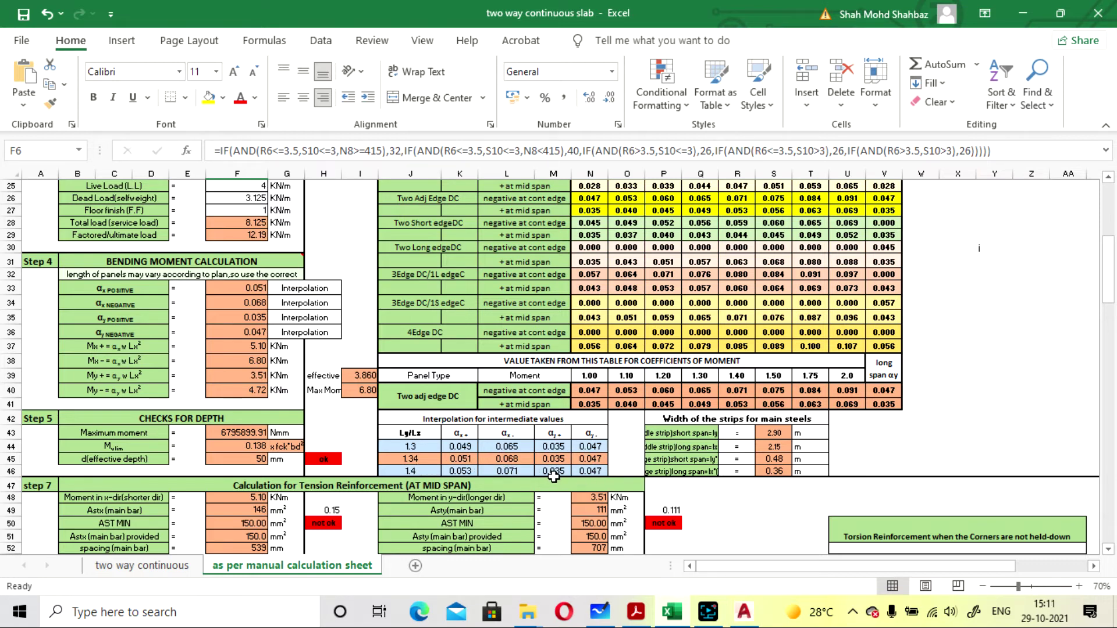
# - Switch to Microsoft Whiteboard and examine the Mx and My formulas, the interpolated coefficients and the slab sketch showing mid span and support positions
pyautogui.click(600, 611)
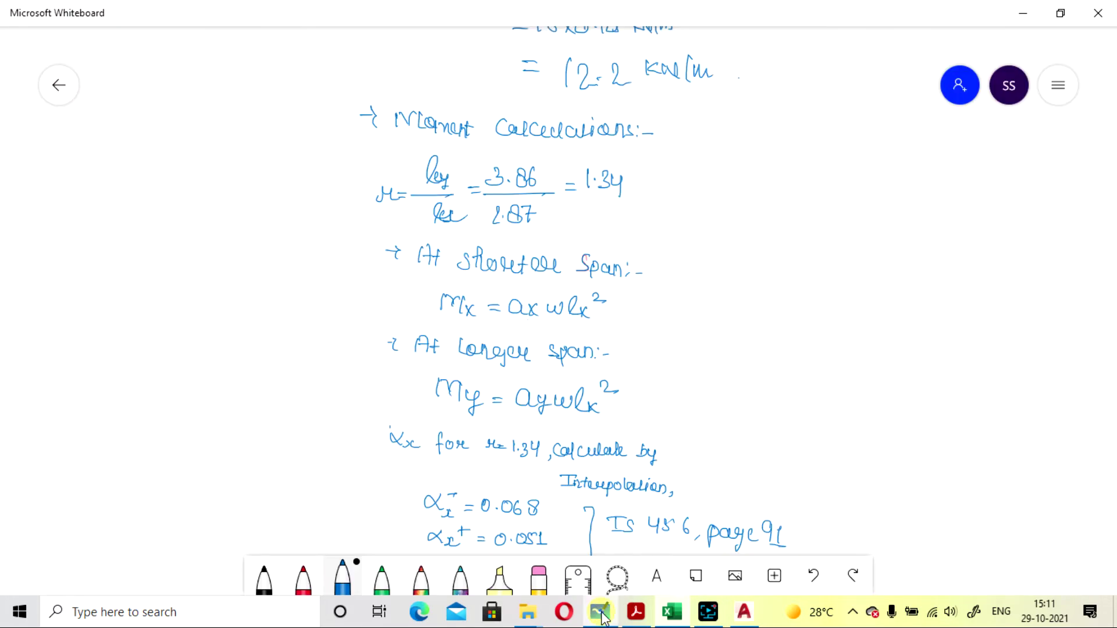
pyautogui.scroll(-2, 730, 262)
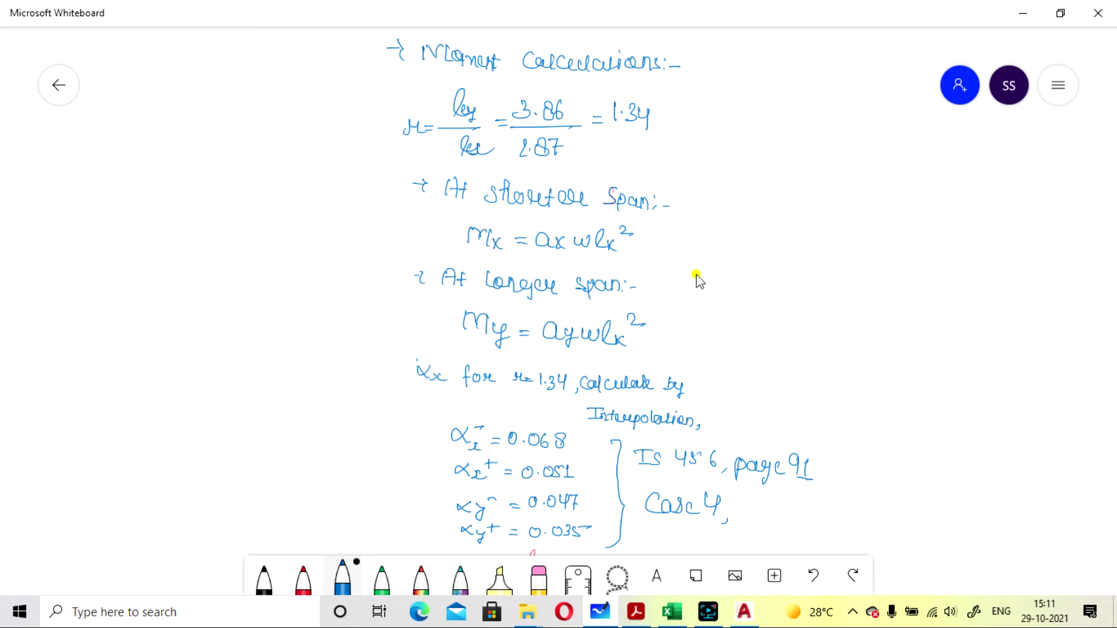
pyautogui.moveTo(698, 280); pyautogui.dragTo(715, 239)
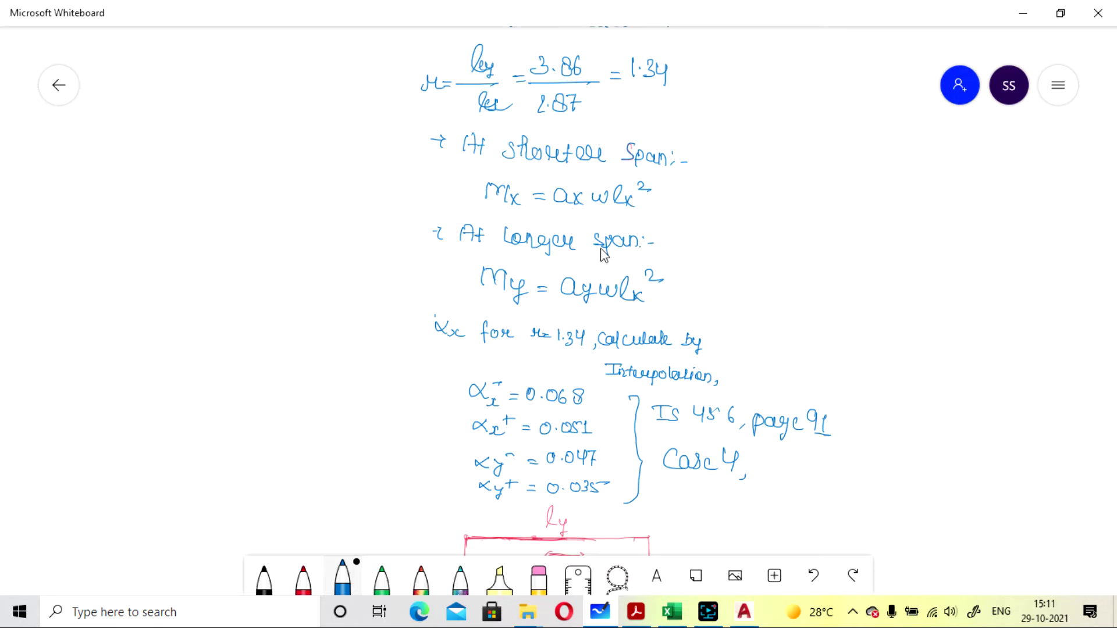
pyautogui.moveTo(692, 269); pyautogui.dragTo(688, 218)
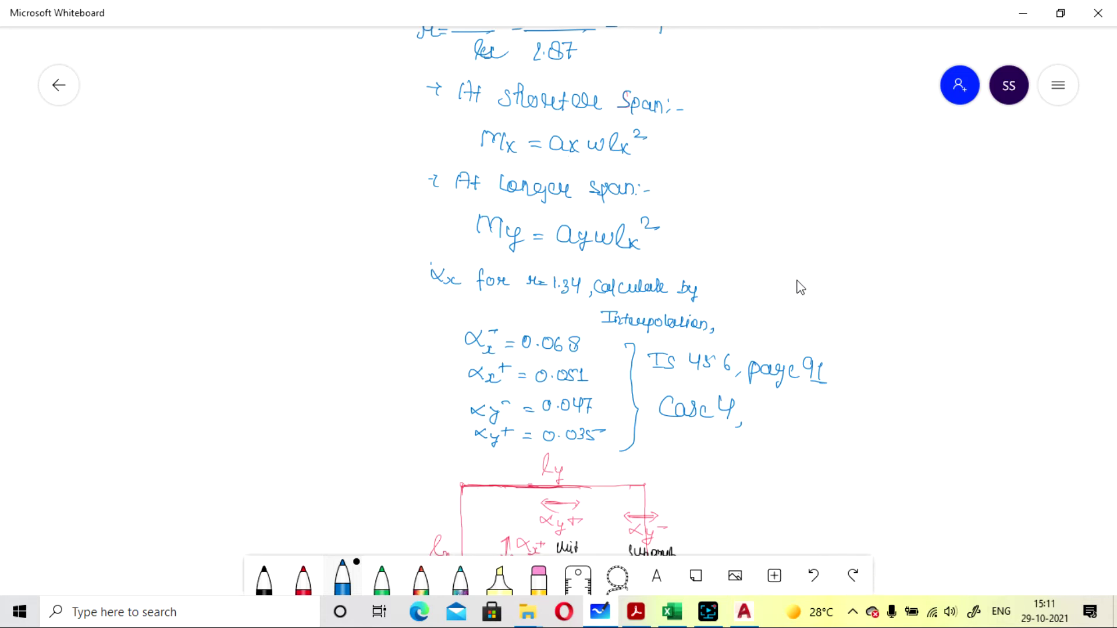
pyautogui.moveTo(789, 282); pyautogui.dragTo(786, 243)
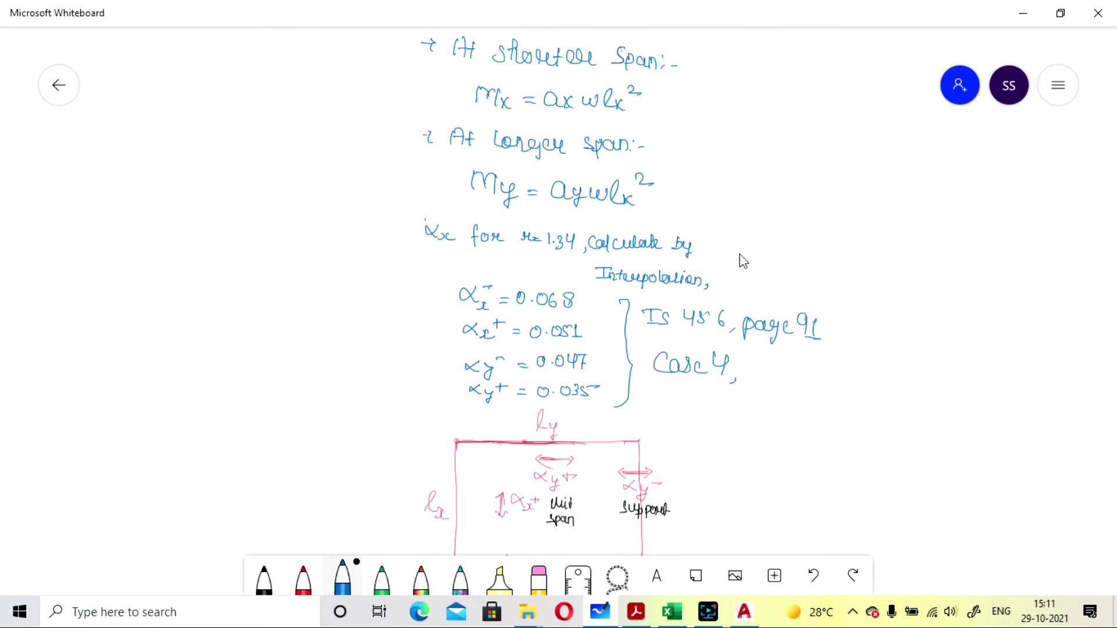
pyautogui.moveTo(739, 256); pyautogui.dragTo(739, 243)
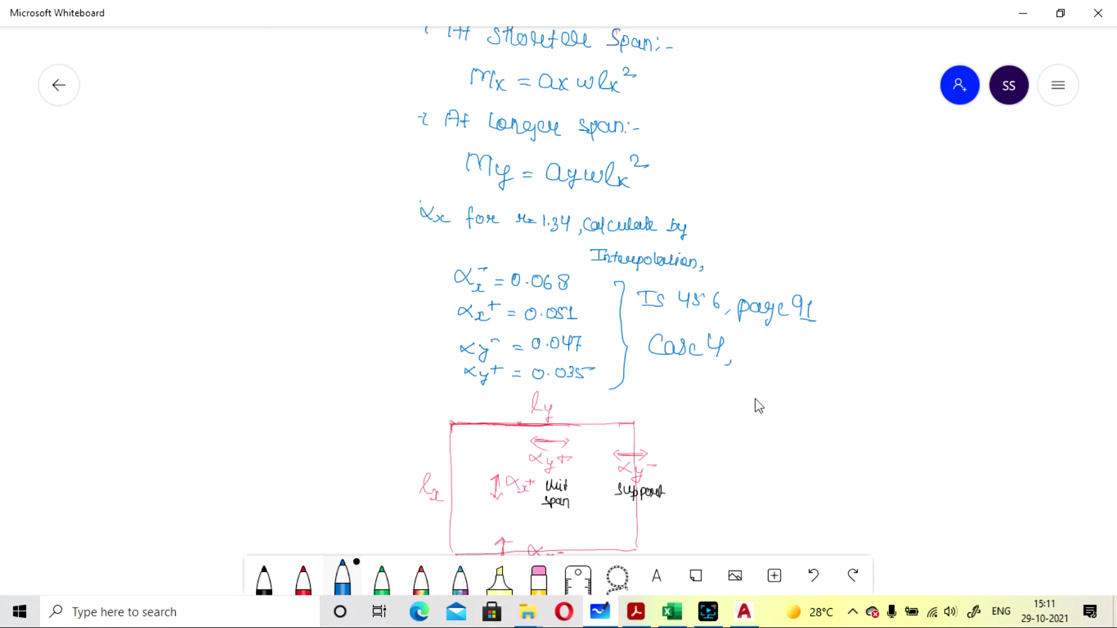
pyautogui.scroll(-2, 755, 400)
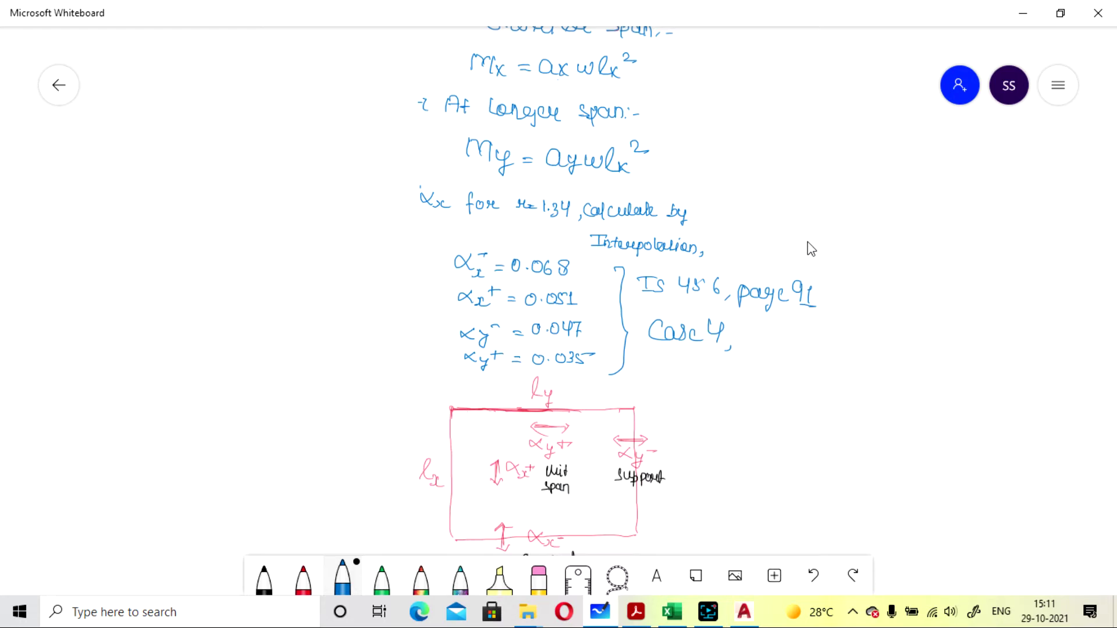
# - Examine the slab sketch and the worked Mx+, Mx-, My+ and My- moment calculations below it
pyautogui.moveTo(767, 373); pyautogui.dragTo(766, 259)
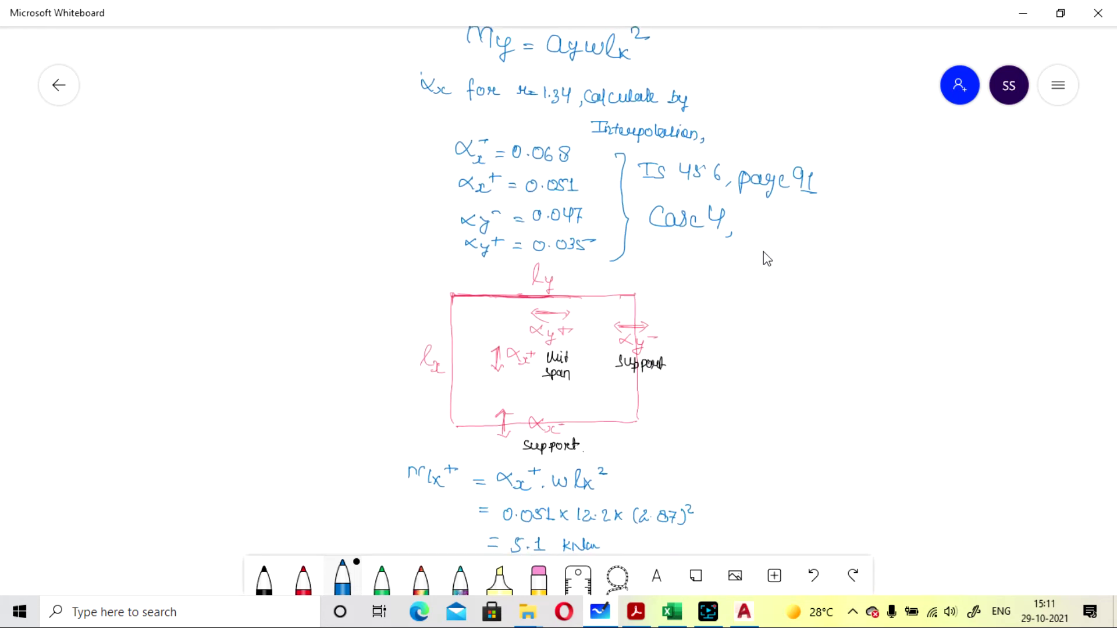
pyautogui.moveTo(728, 348); pyautogui.dragTo(746, 287)
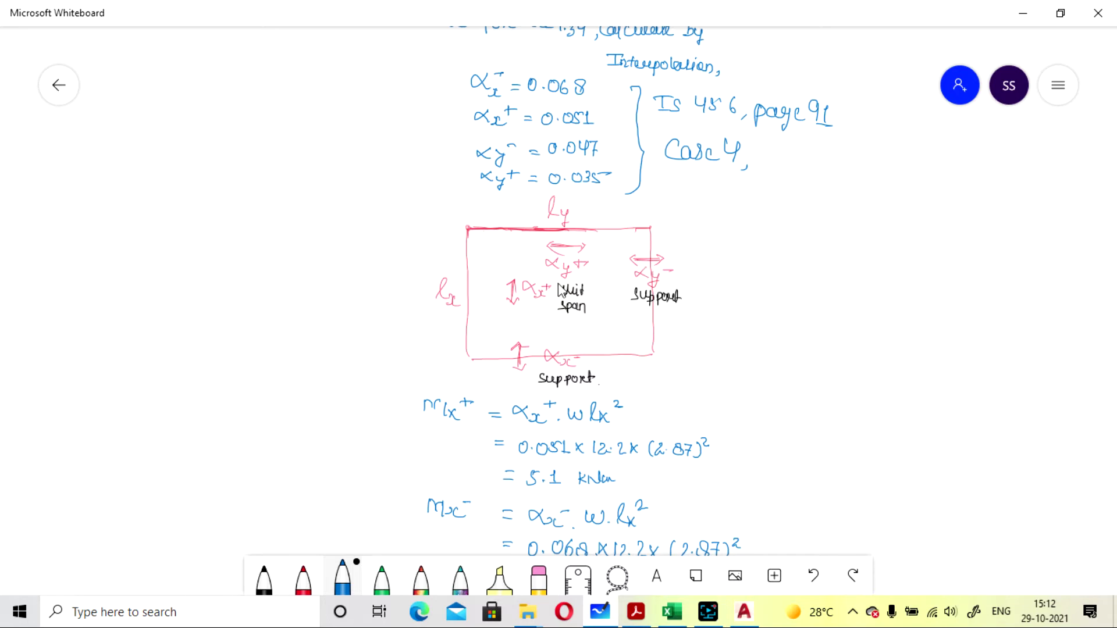
pyautogui.moveTo(797, 295); pyautogui.dragTo(819, 197)
pyautogui.moveTo(777, 274); pyautogui.dragTo(767, 202)
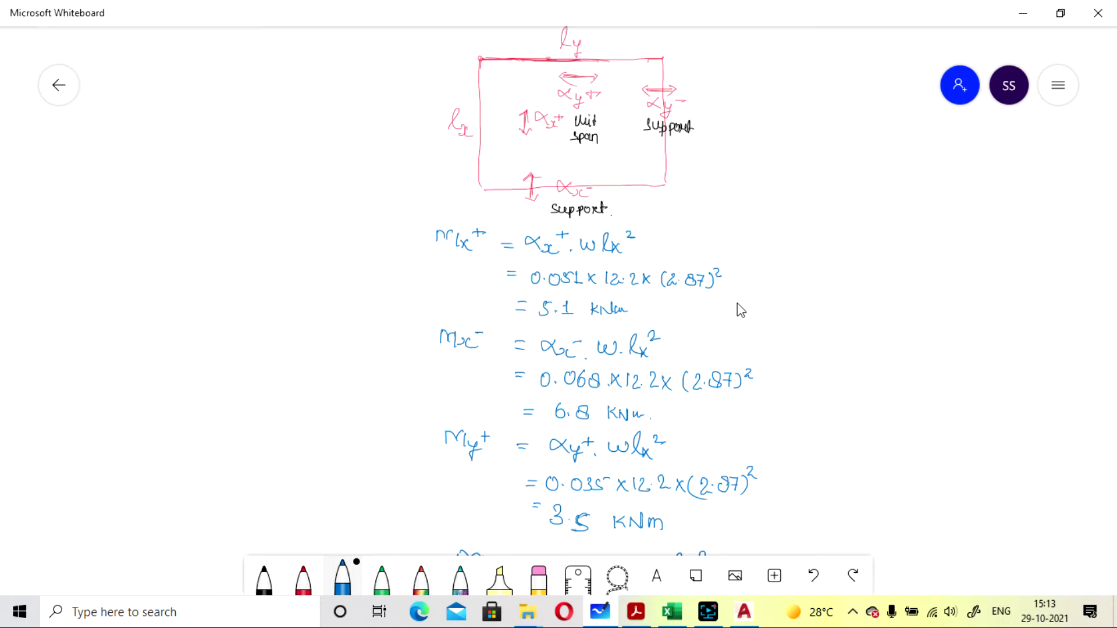
pyautogui.scroll(-1, 745, 308)
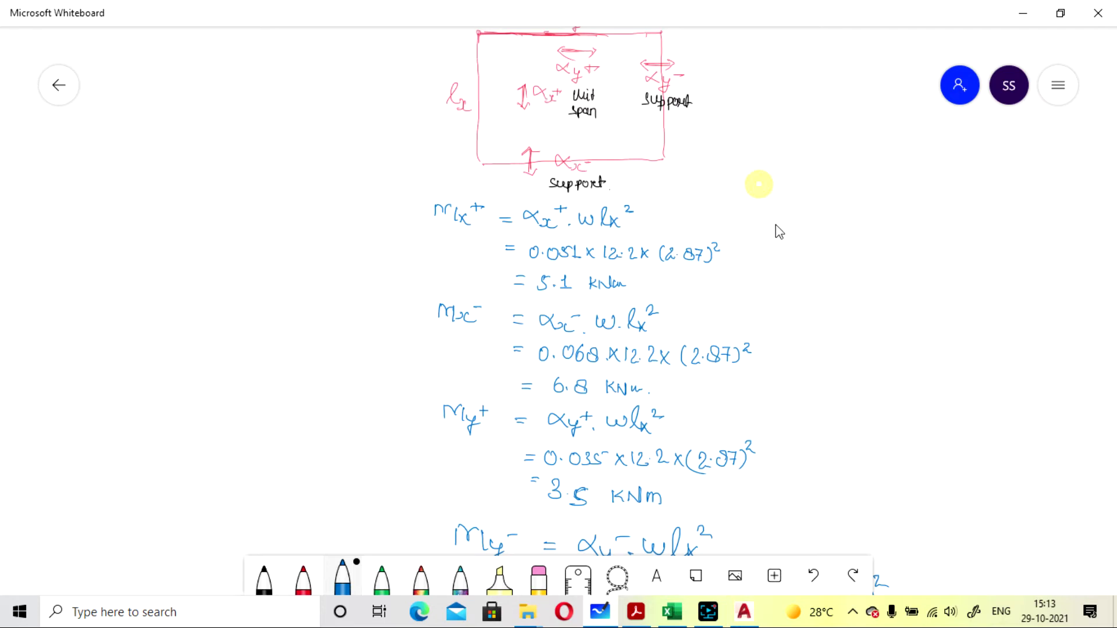
pyautogui.scroll(1, 776, 225)
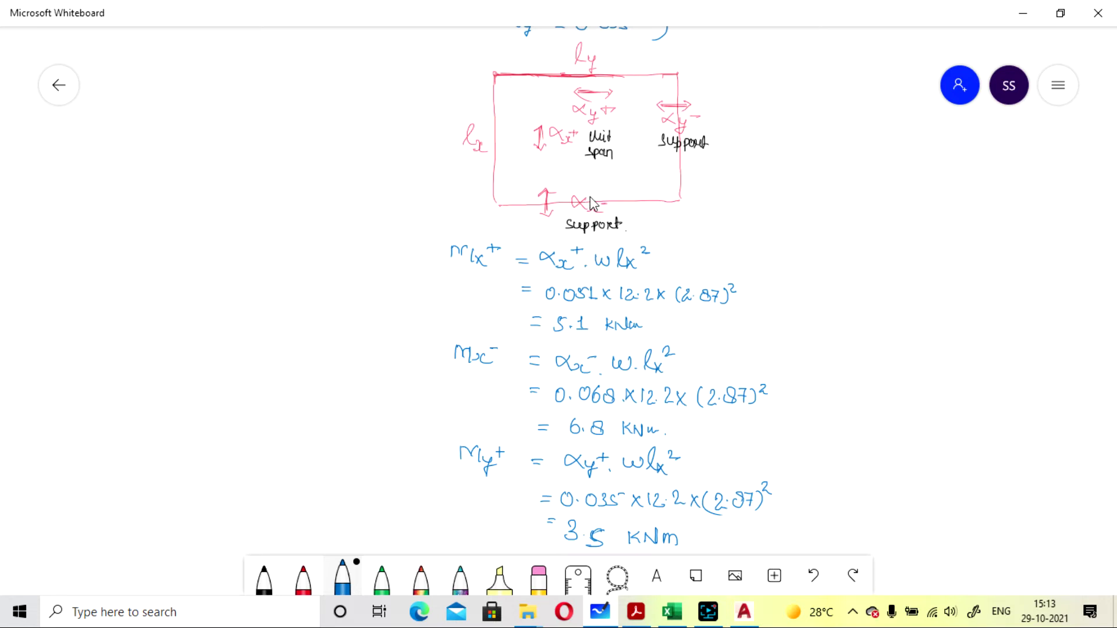
pyautogui.scroll(-1, 828, 215)
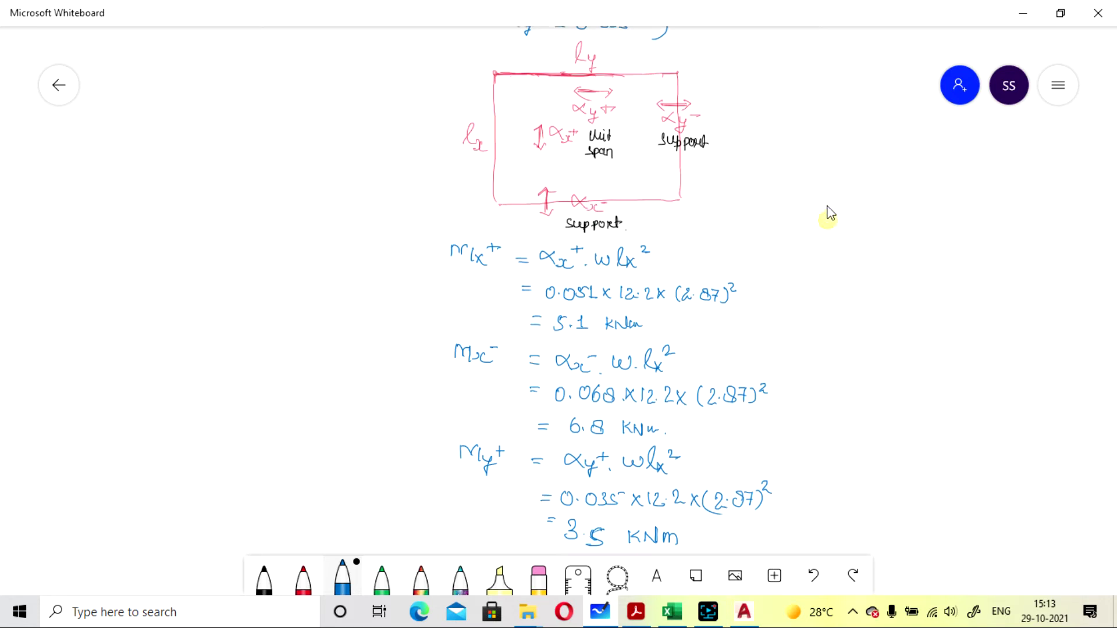
pyautogui.scroll(-5, 838, 366)
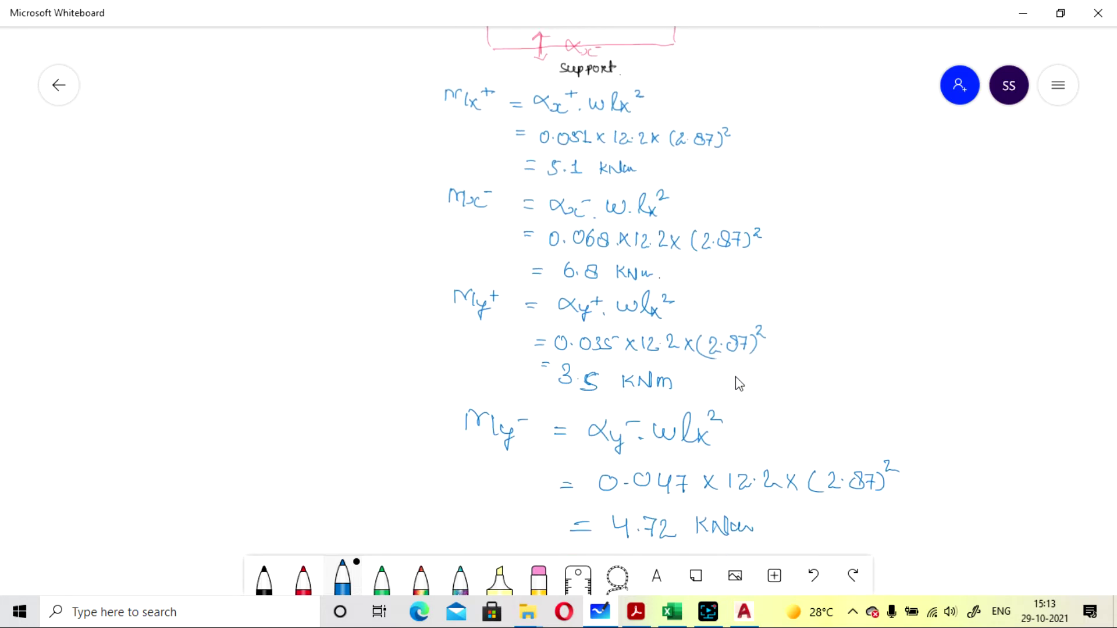
pyautogui.scroll(-6, 779, 253)
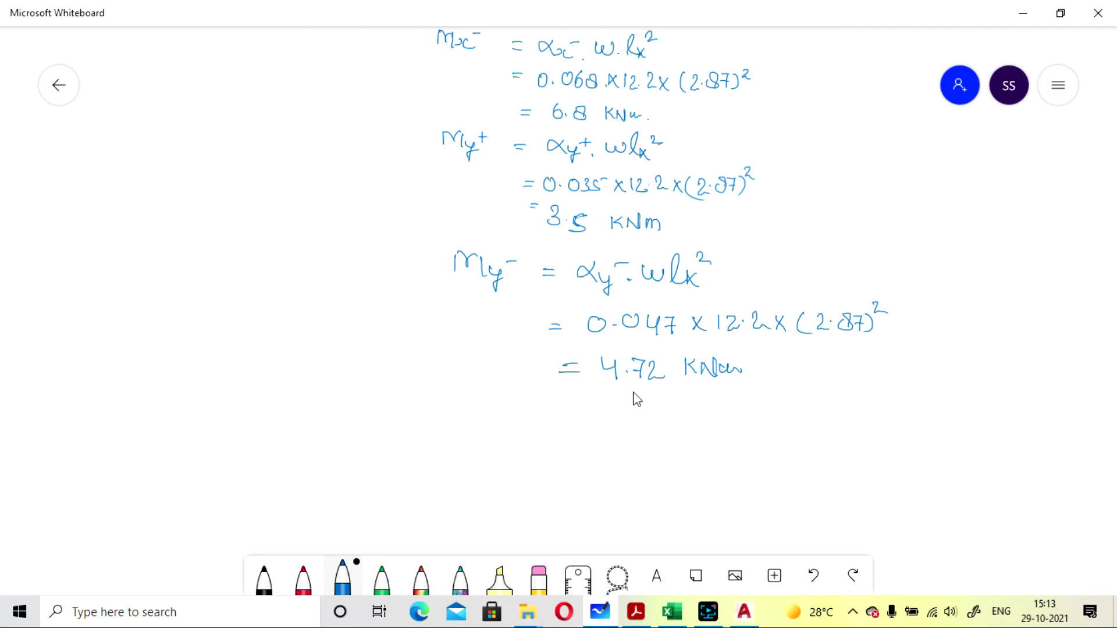
pyautogui.scroll(1, 605, 407)
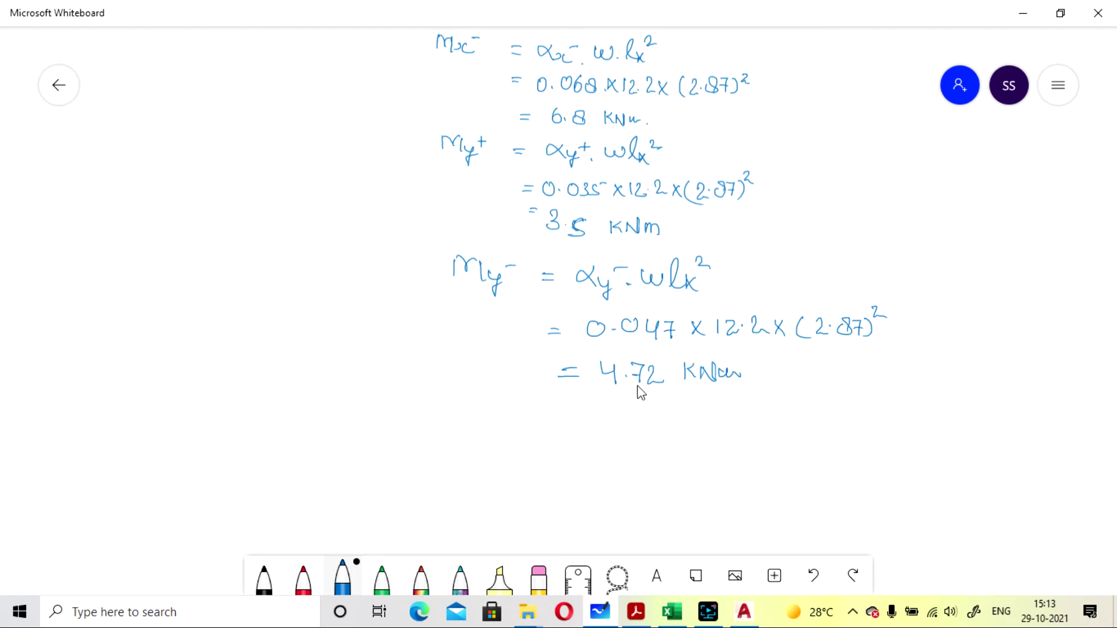
# - Review the board's notes from the moment calculations back to the load, effective span and total depth calculations
pyautogui.scroll(-3, 635, 386)
pyautogui.scroll(-2, 748, 312)
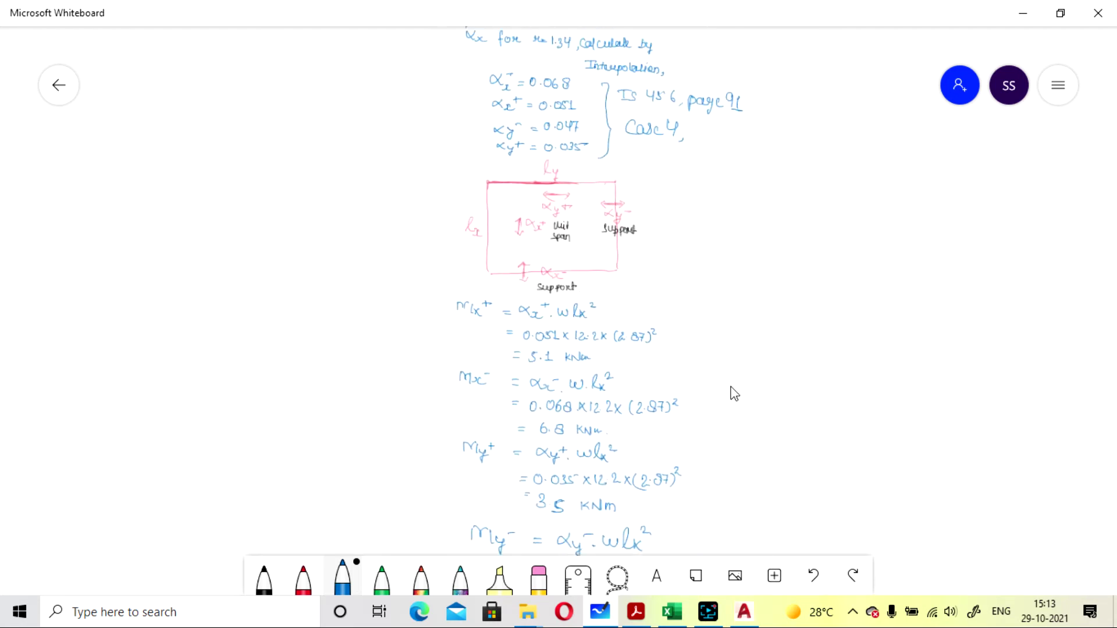
pyautogui.scroll(-2, 740, 292)
pyautogui.scroll(-1, 756, 279)
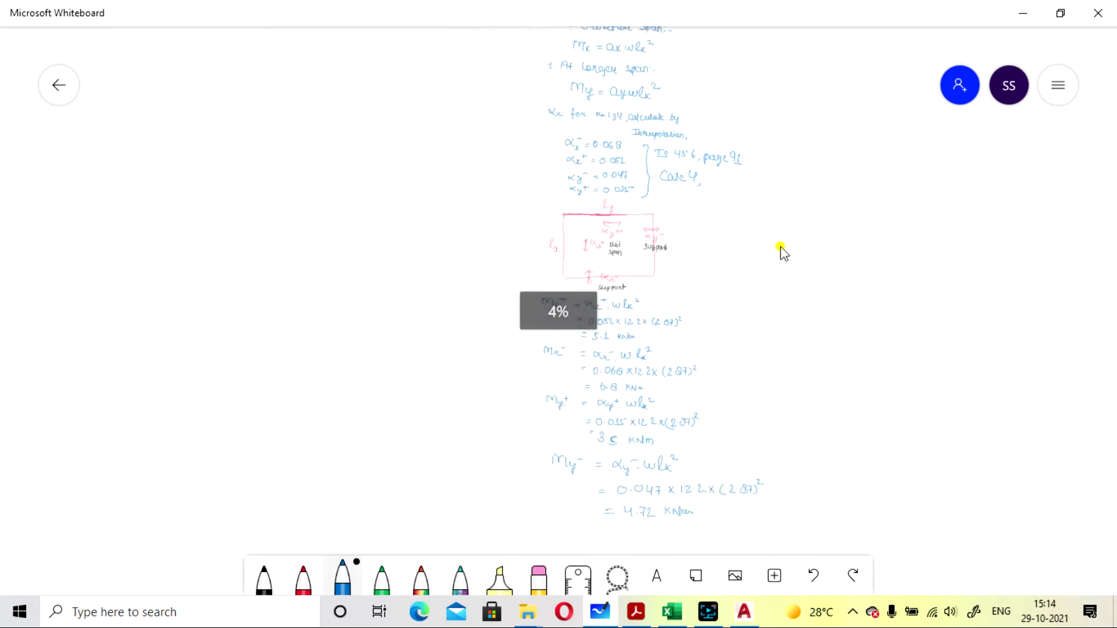
pyautogui.scroll(5, 630, 434)
pyautogui.scroll(5, 678, 498)
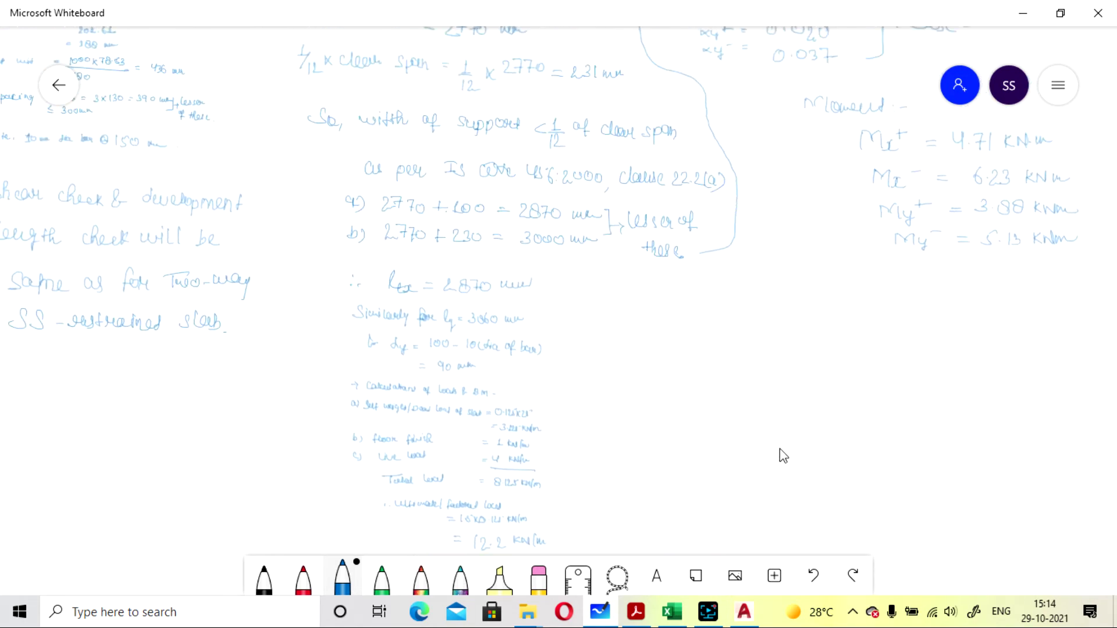
pyautogui.scroll(4, 775, 441)
pyautogui.scroll(4, 757, 448)
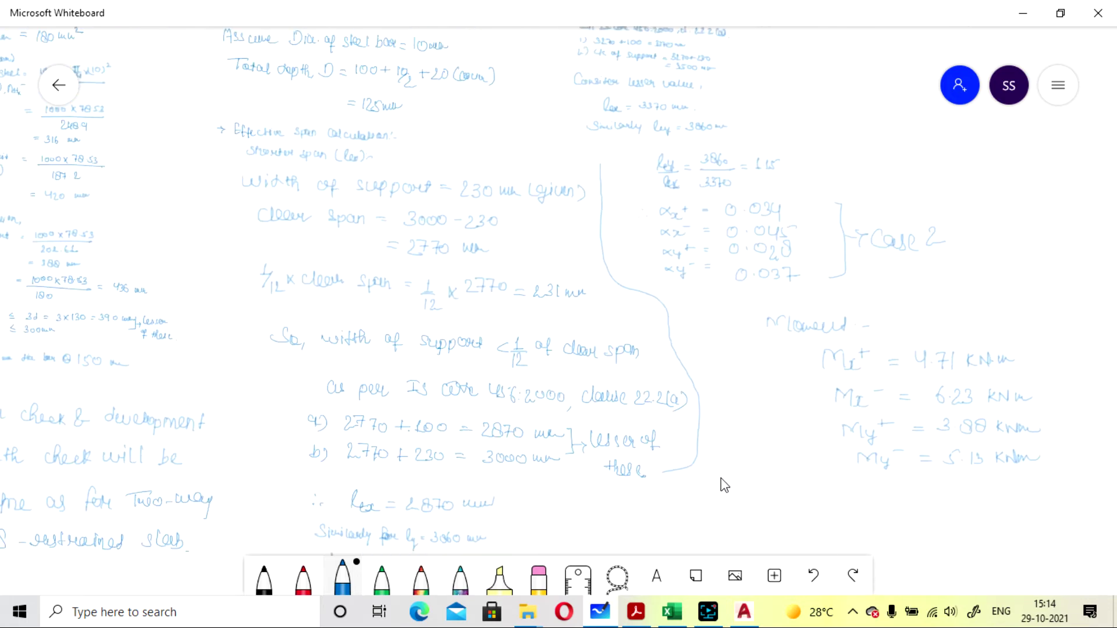
pyautogui.moveTo(552, 189); pyautogui.dragTo(753, 299)
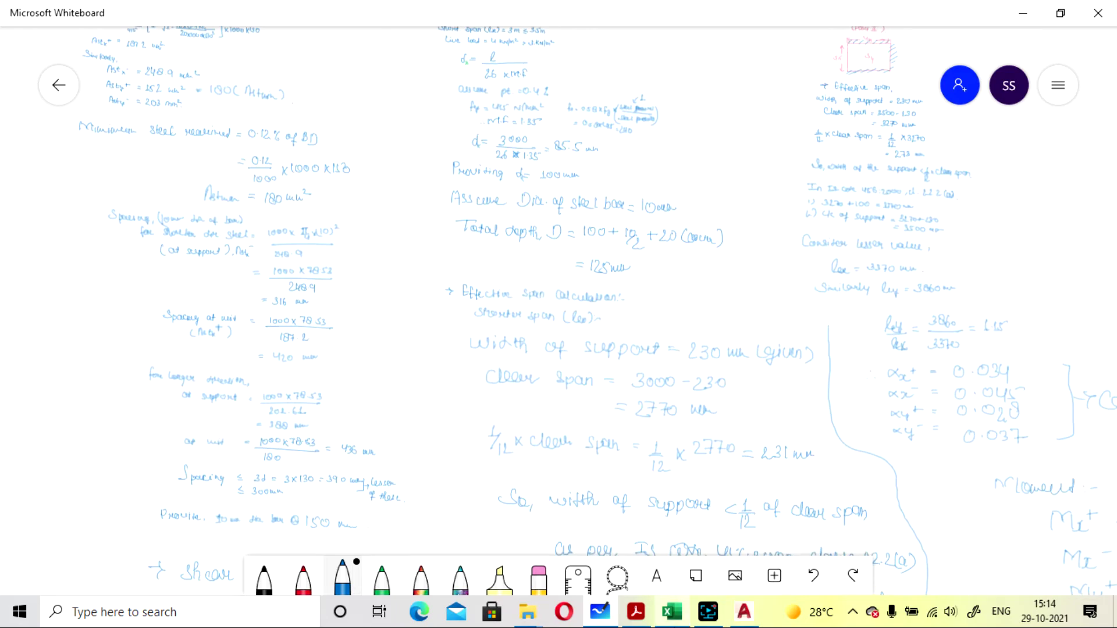
# - Switch to the two way continuous slab workbook in Excel and examine the input values, bending moments, depth check and tension reinforcement sections
pyautogui.click(671, 612)
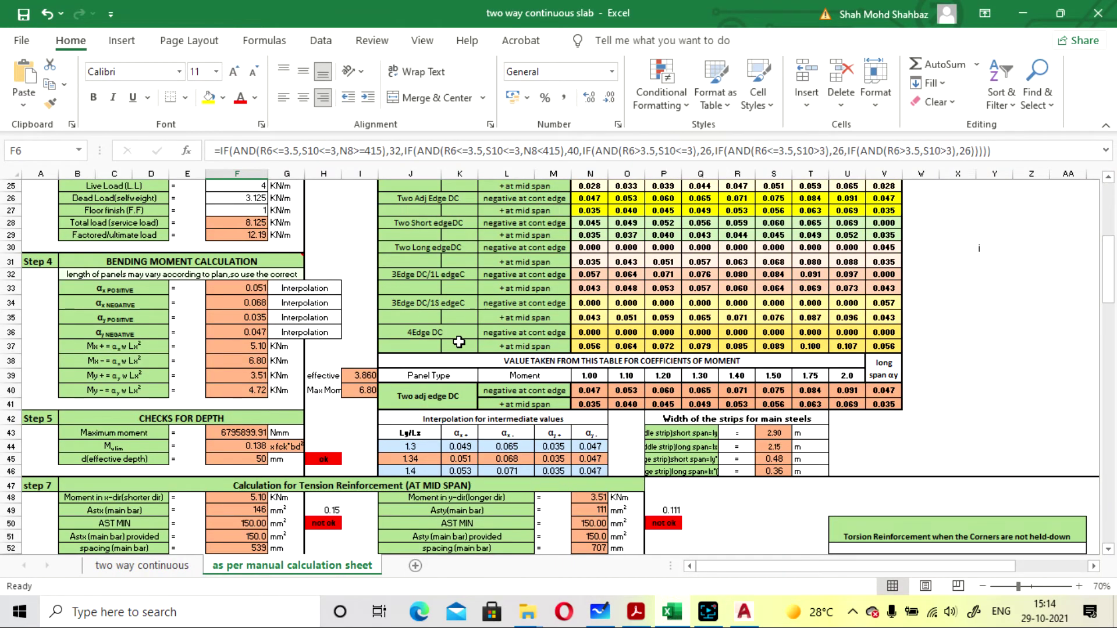
pyautogui.scroll(8, 459, 342)
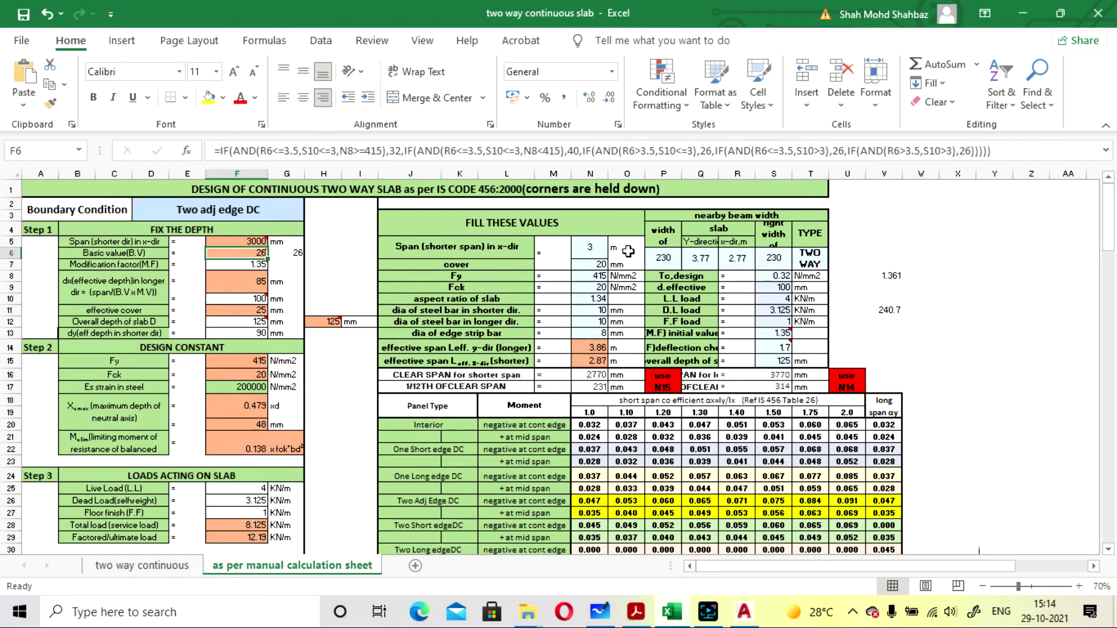
pyautogui.scroll(-1, 627, 252)
pyautogui.scroll(1, 645, 303)
pyautogui.scroll(-6, 554, 300)
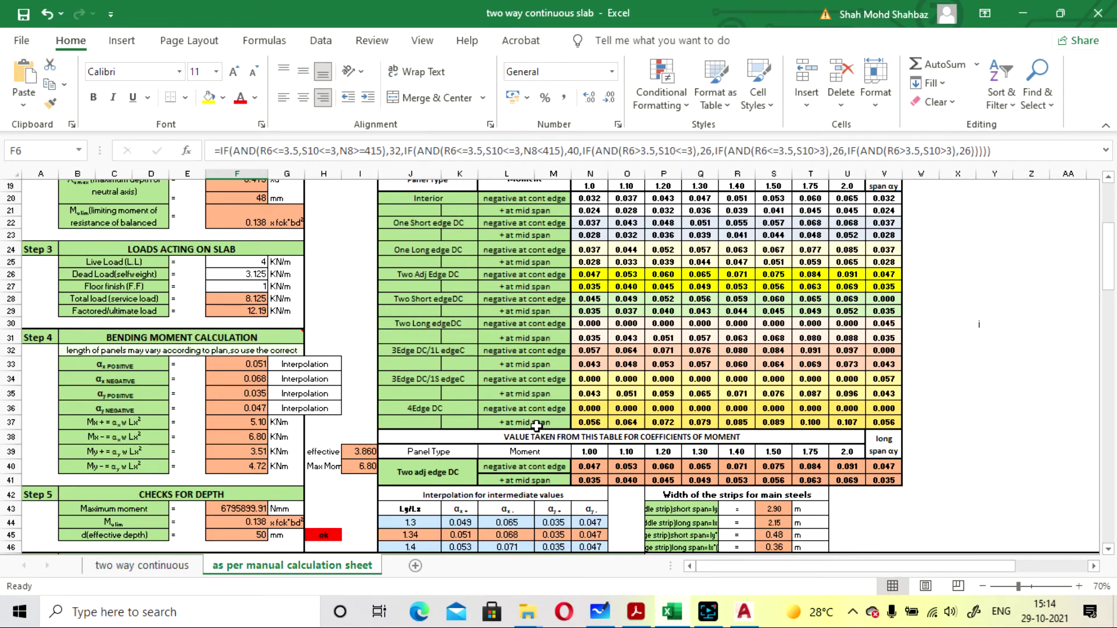
pyautogui.scroll(-3, 587, 443)
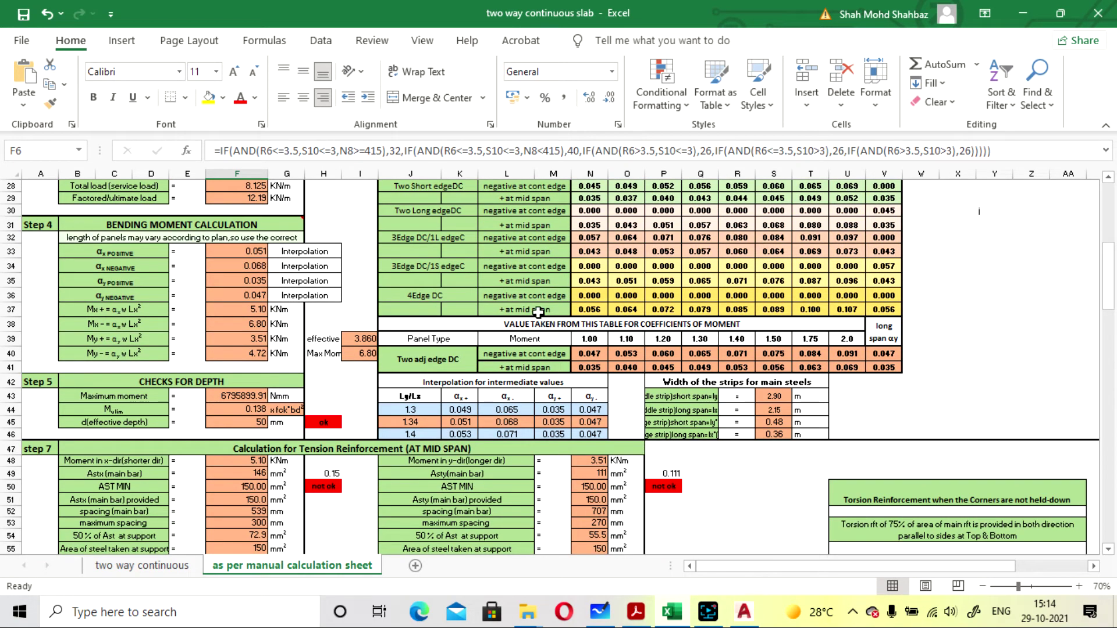
pyautogui.scroll(-2, 544, 307)
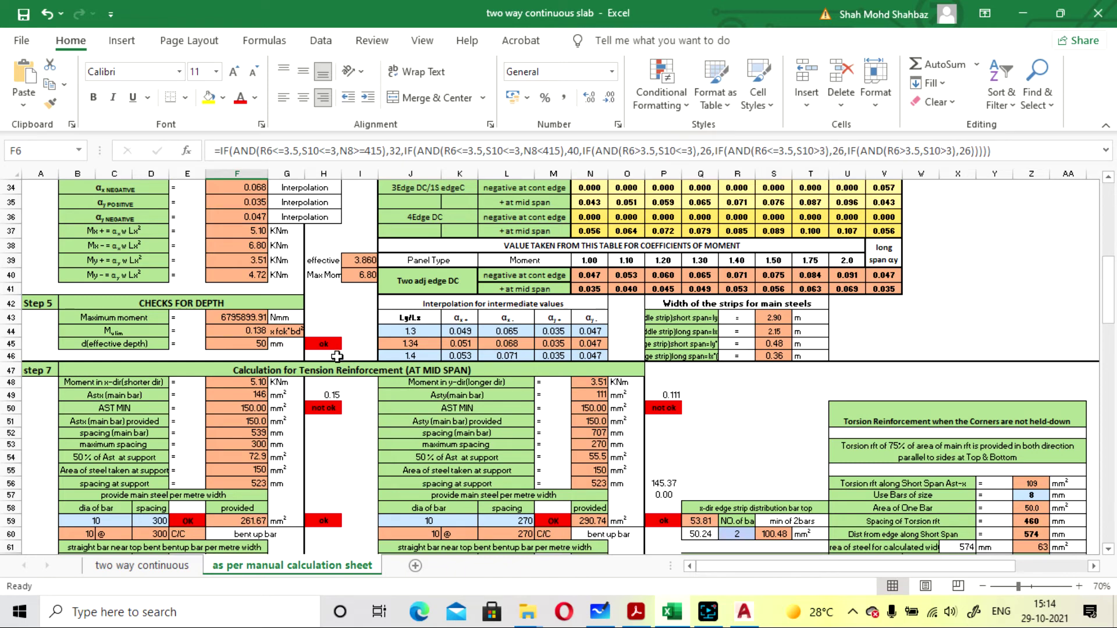
pyautogui.scroll(4, 338, 354)
pyautogui.scroll(-4, 337, 349)
pyautogui.scroll(-2, 338, 348)
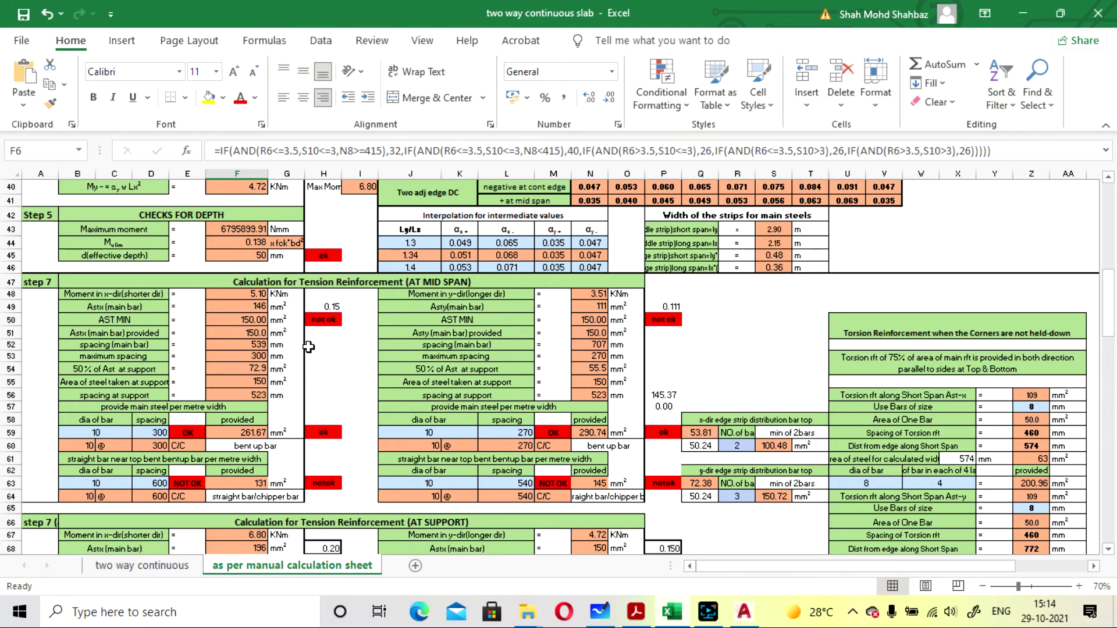
pyautogui.scroll(-4, 321, 367)
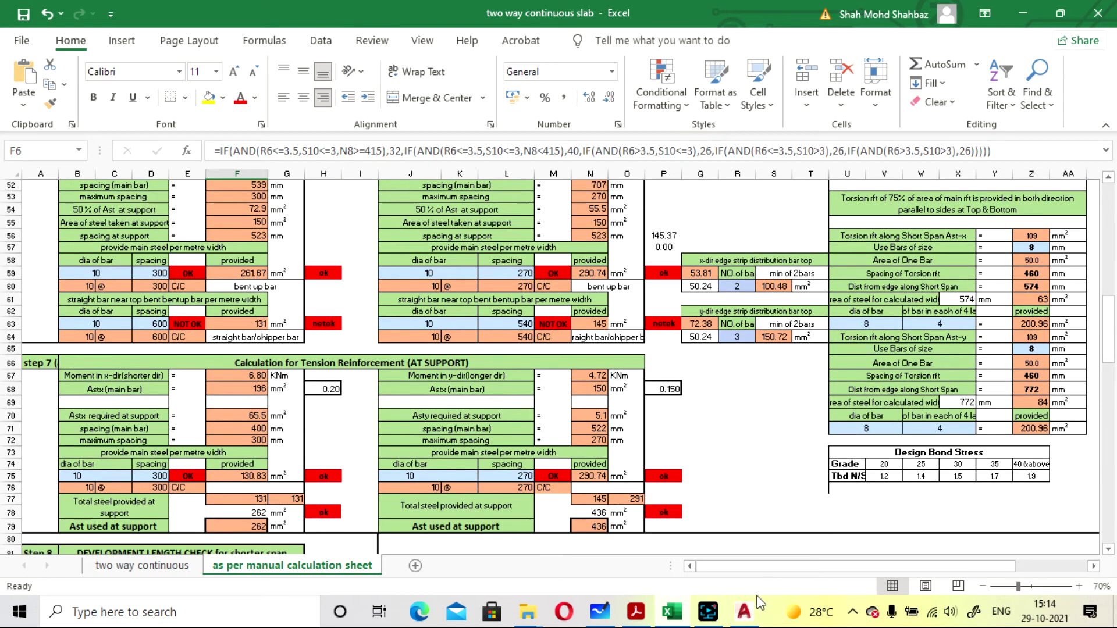
# - Glance at the Whiteboard notes, then return to Excel and examine the Step 4 bending moments and Step 5 depth check
pyautogui.click(672, 622)
pyautogui.click(672, 621)
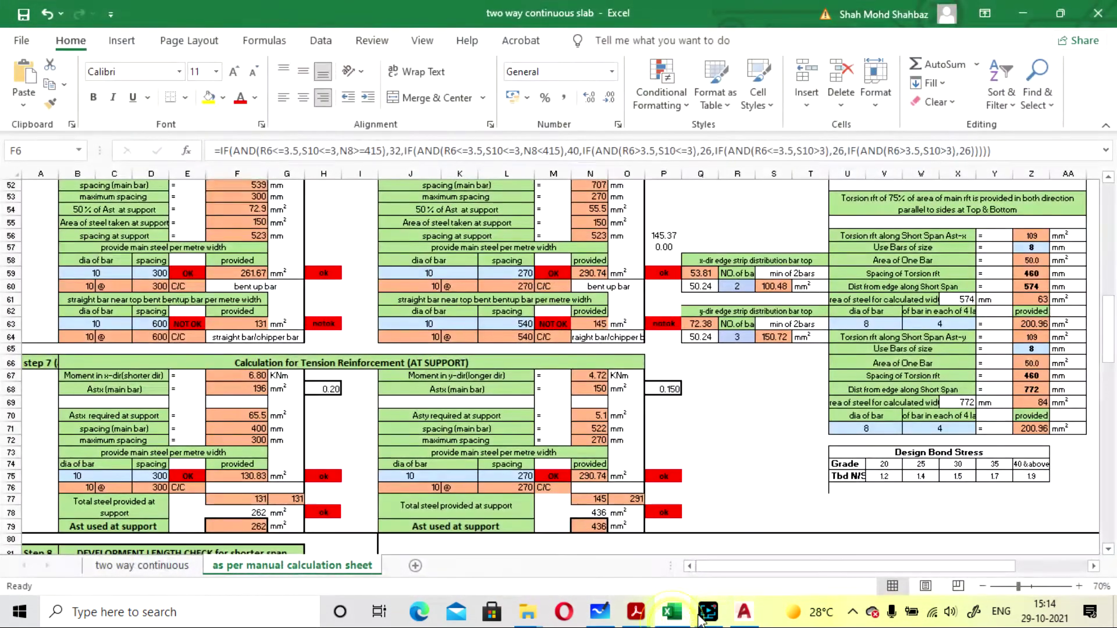
pyautogui.click(707, 620)
pyautogui.click(706, 620)
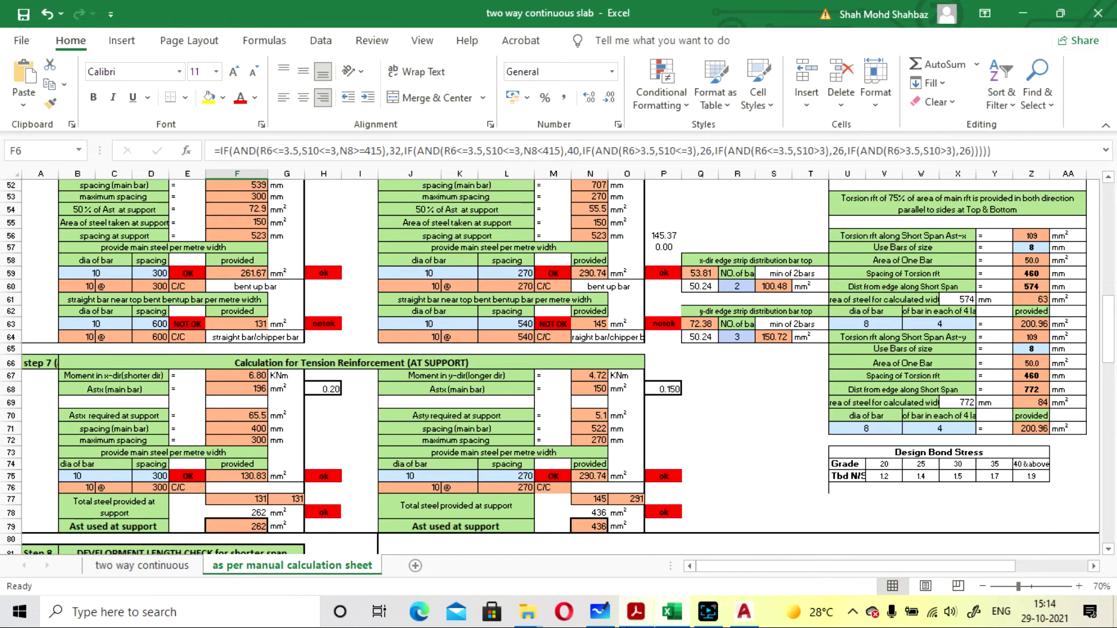
pyautogui.click(600, 611)
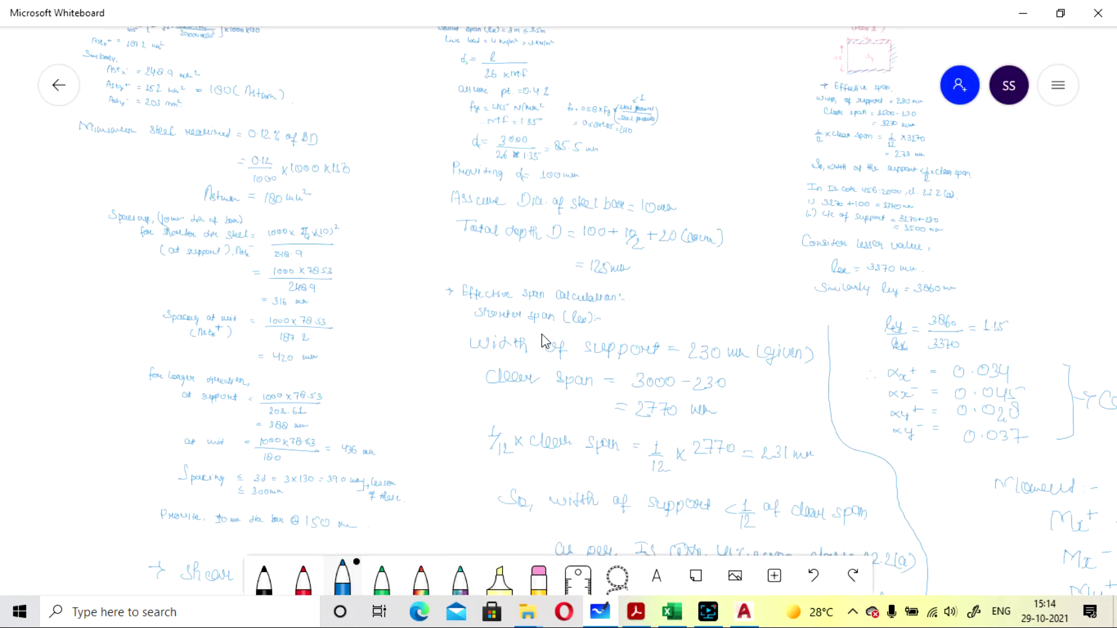
pyautogui.click(672, 612)
pyautogui.scroll(3, 631, 360)
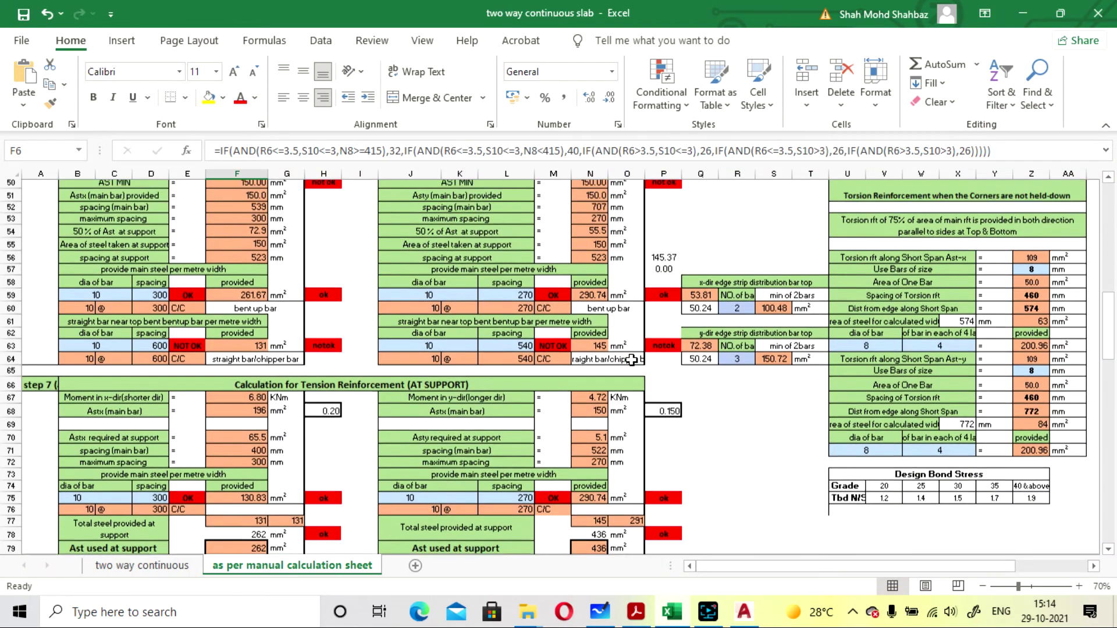
pyautogui.scroll(1, 474, 348)
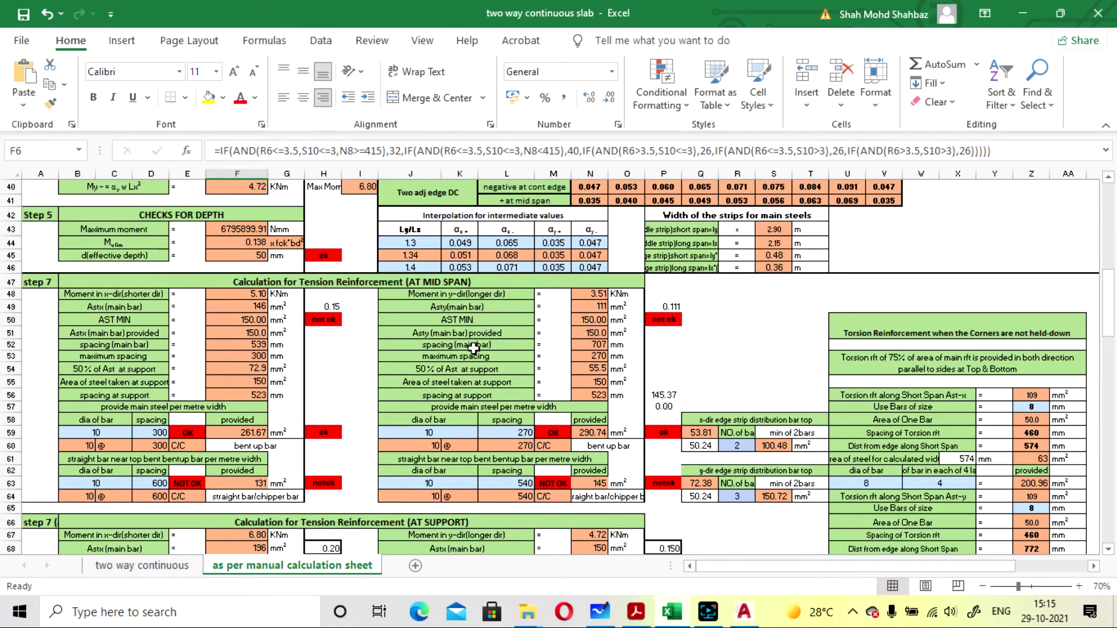
pyautogui.scroll(3, 474, 347)
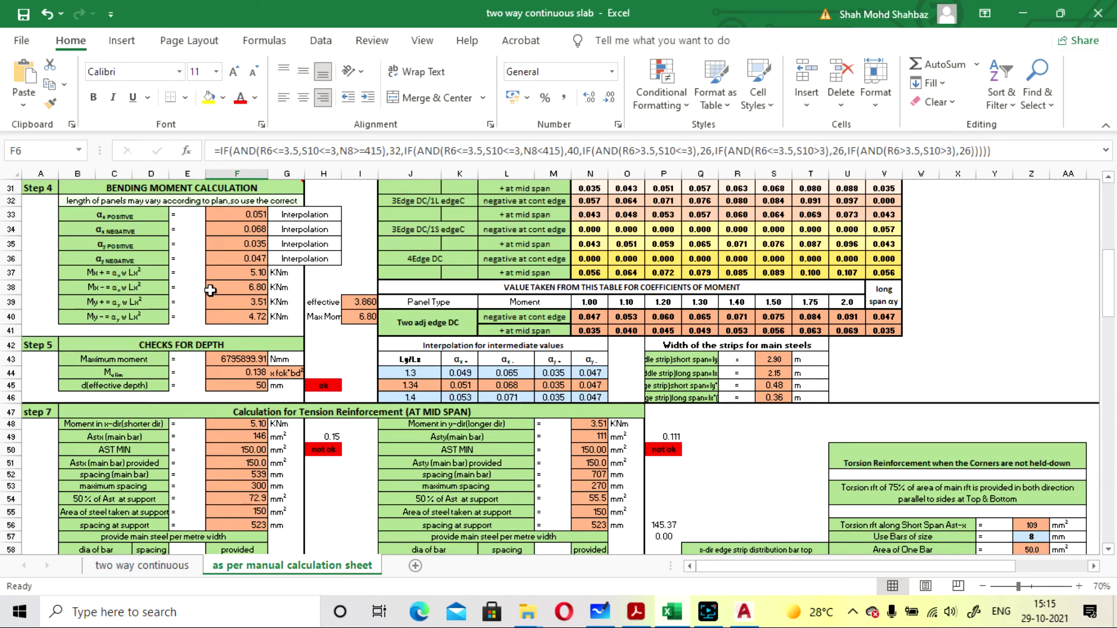
# - Switch to Microsoft Whiteboard and locate the Mx and My moment calculations below the slab sketch among all the notes
pyautogui.click(599, 611)
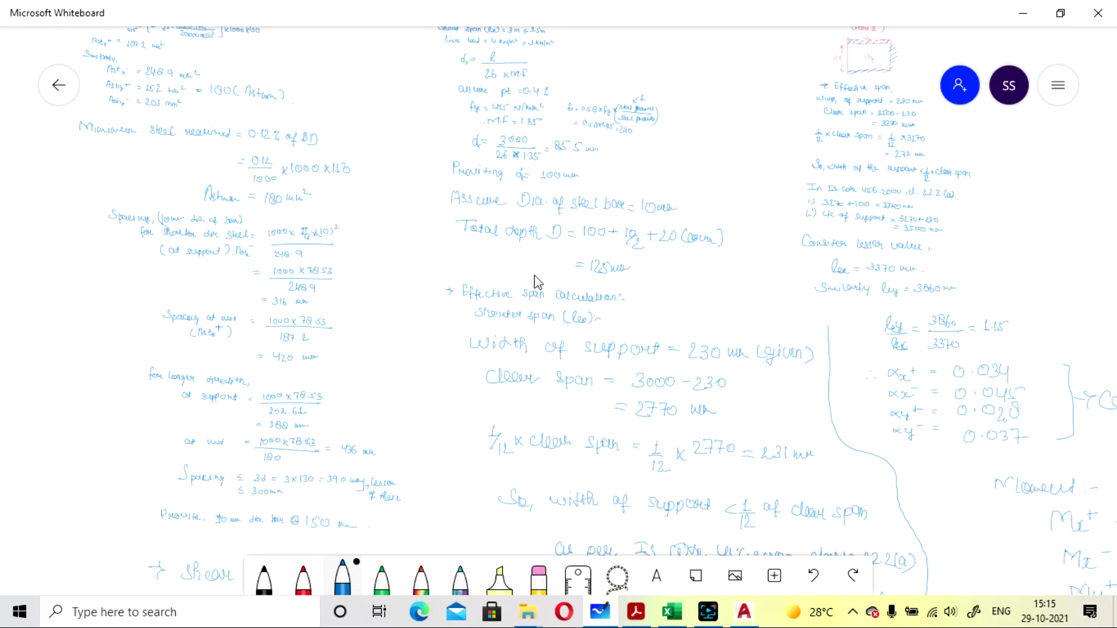
pyautogui.scroll(-2, 535, 282)
pyautogui.scroll(-1, 602, 375)
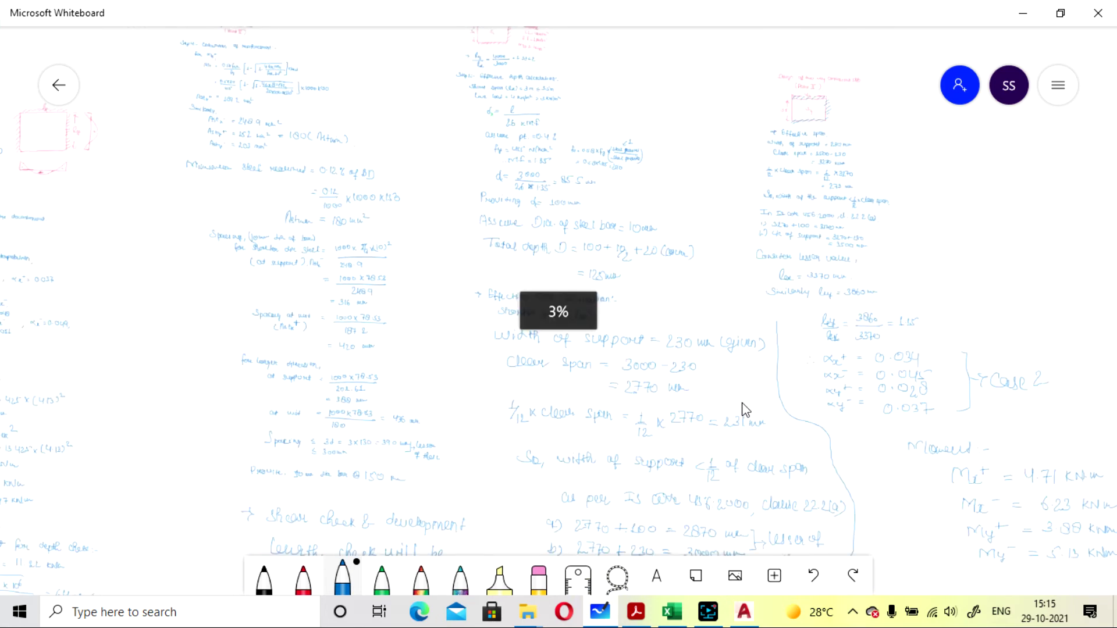
pyautogui.scroll(-1, 673, 140)
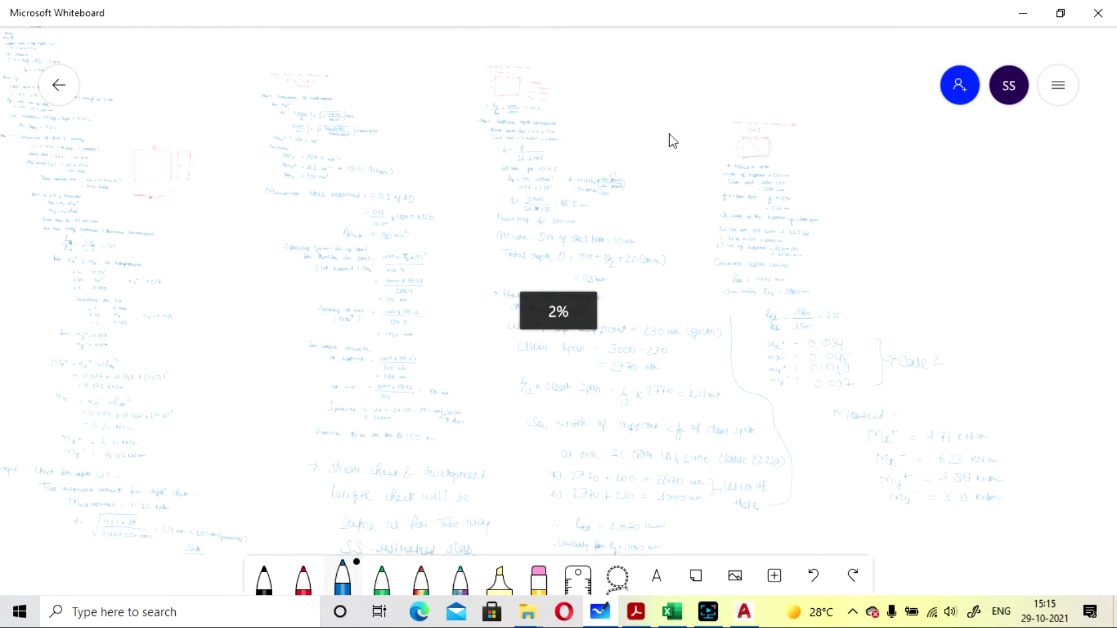
pyautogui.scroll(-1, 675, 521)
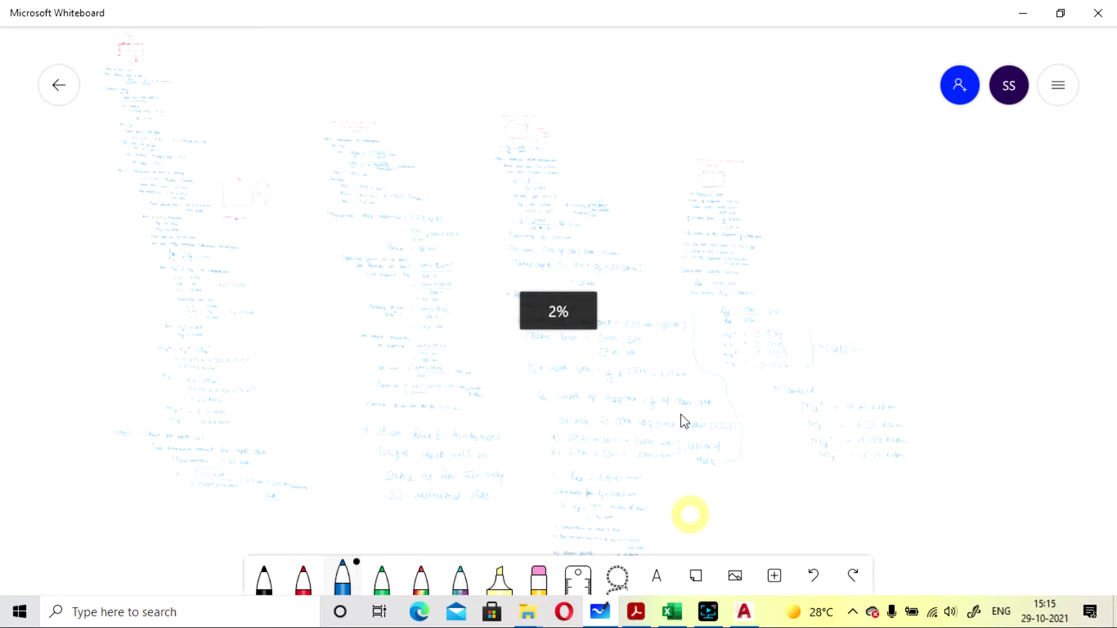
pyautogui.hotkey('ctrl', 'a')
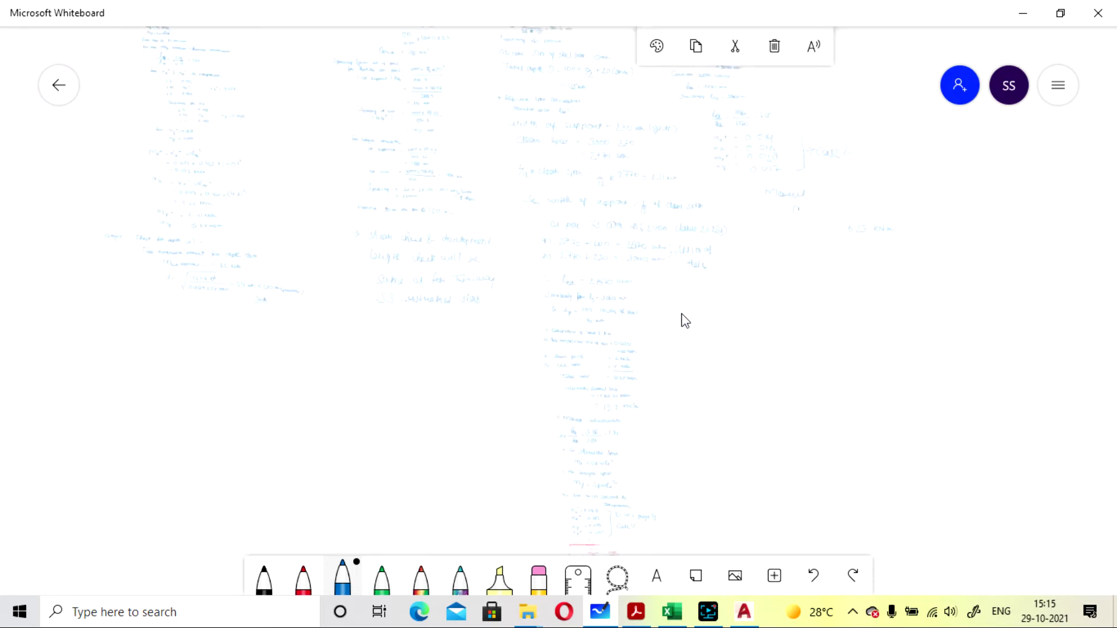
pyautogui.moveTo(685, 321); pyautogui.dragTo(700, 200)
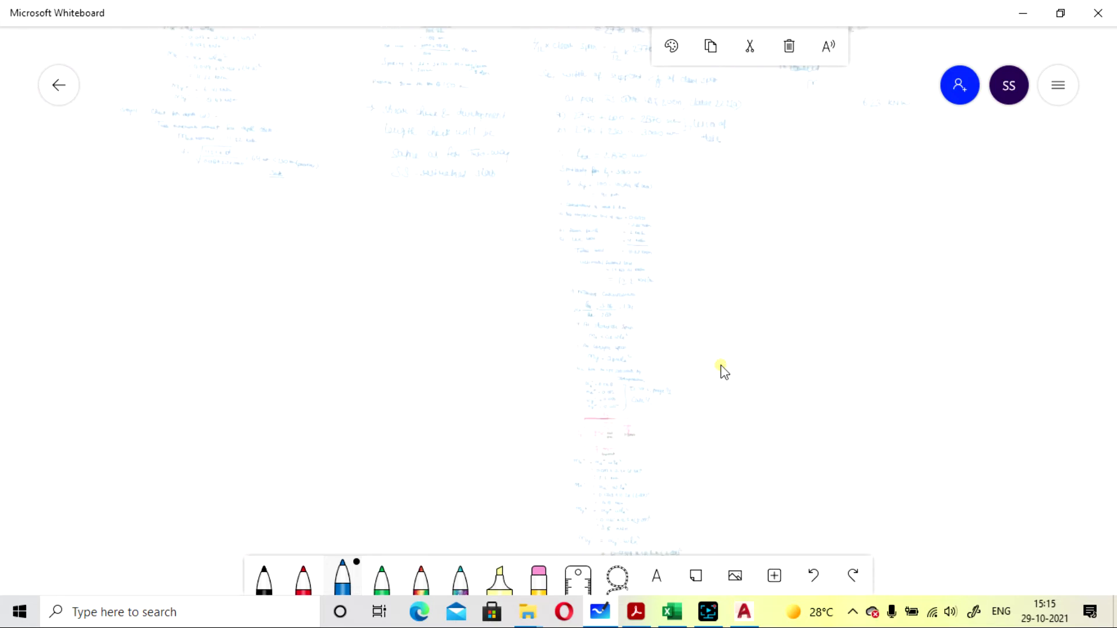
pyautogui.scroll(-2, 705, 269)
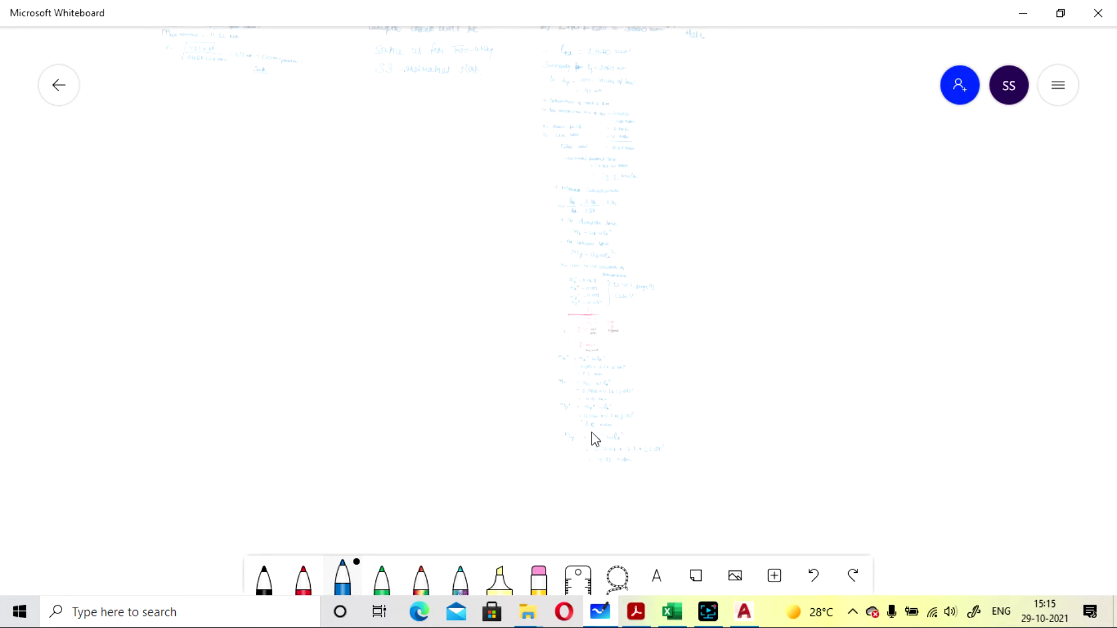
pyautogui.scroll(5, 591, 432)
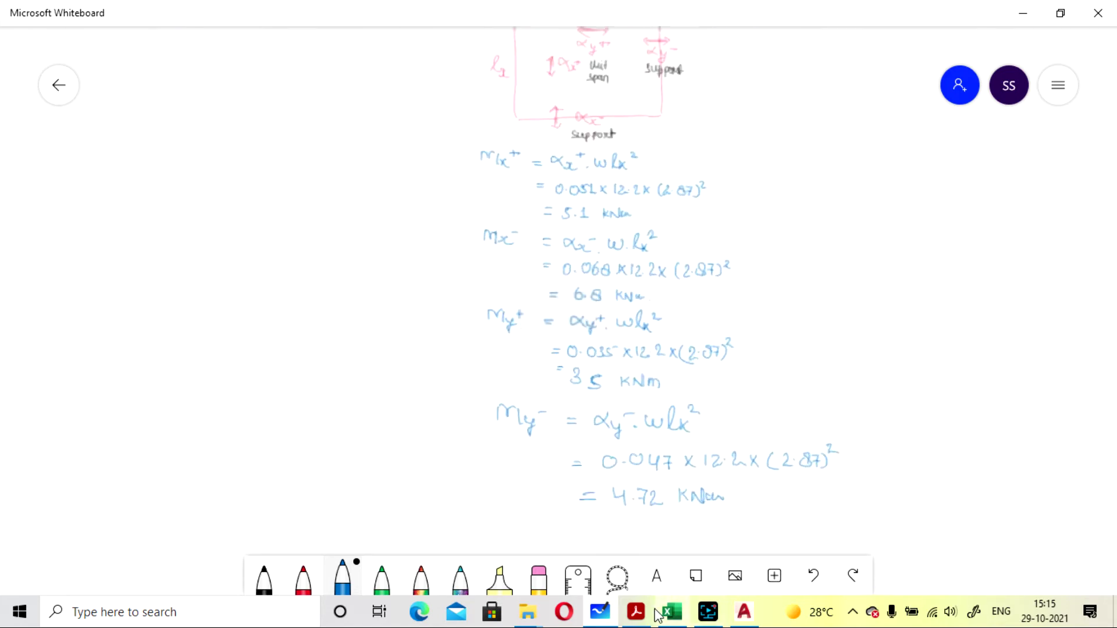
# - Compare the Step 4 bending moments in the Excel workbook with the handwritten Mx and My calculations in Whiteboard
pyautogui.click(673, 619)
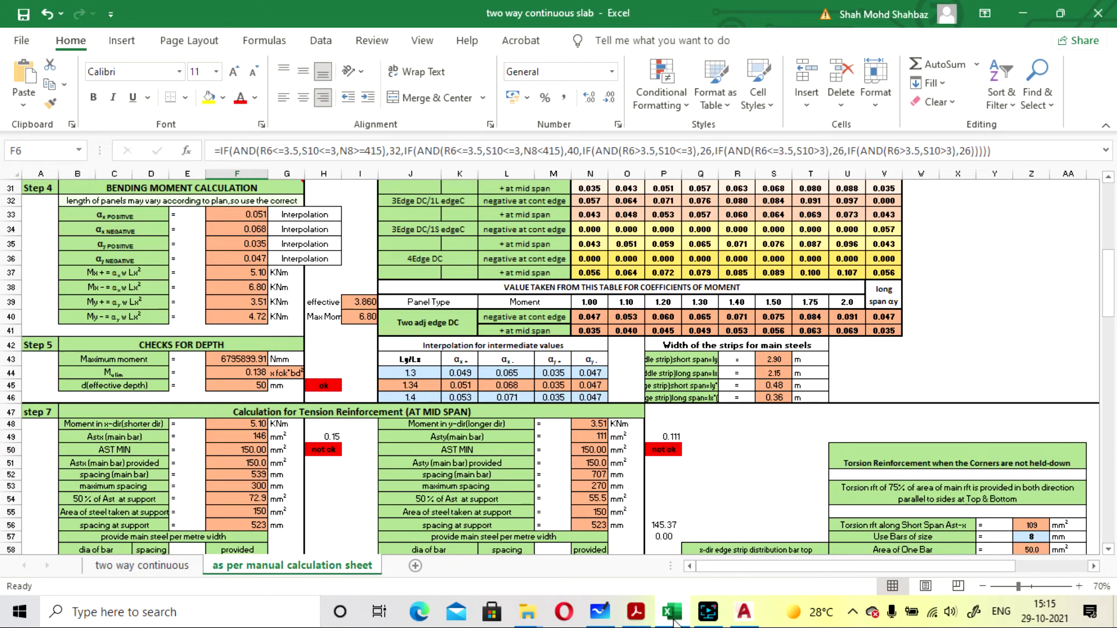
pyautogui.click(245, 272)
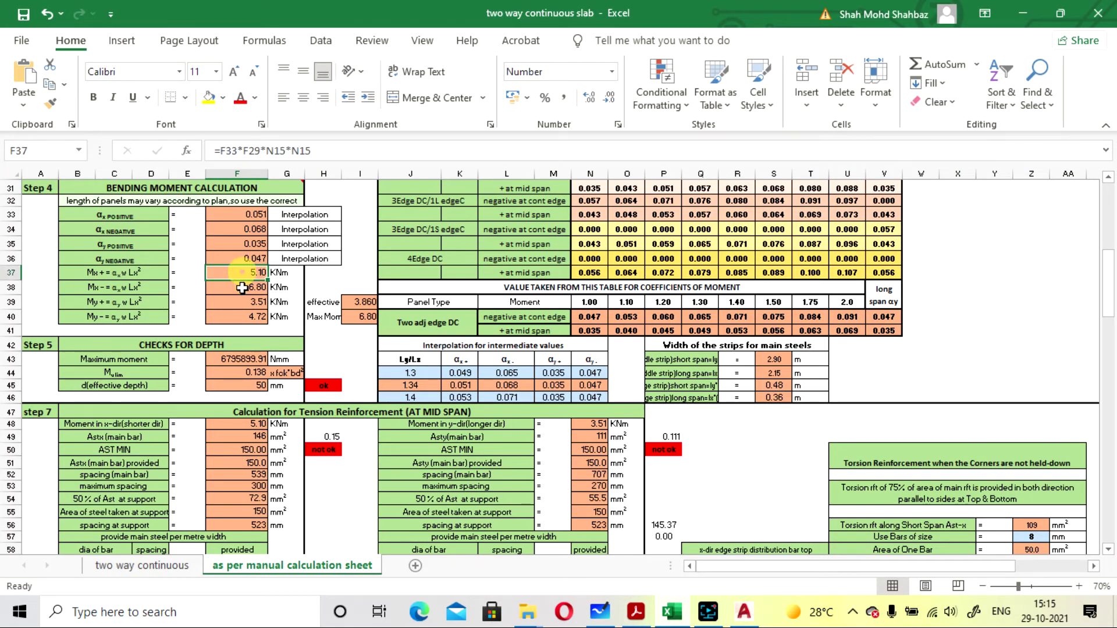
pyautogui.click(673, 618)
pyautogui.click(673, 618)
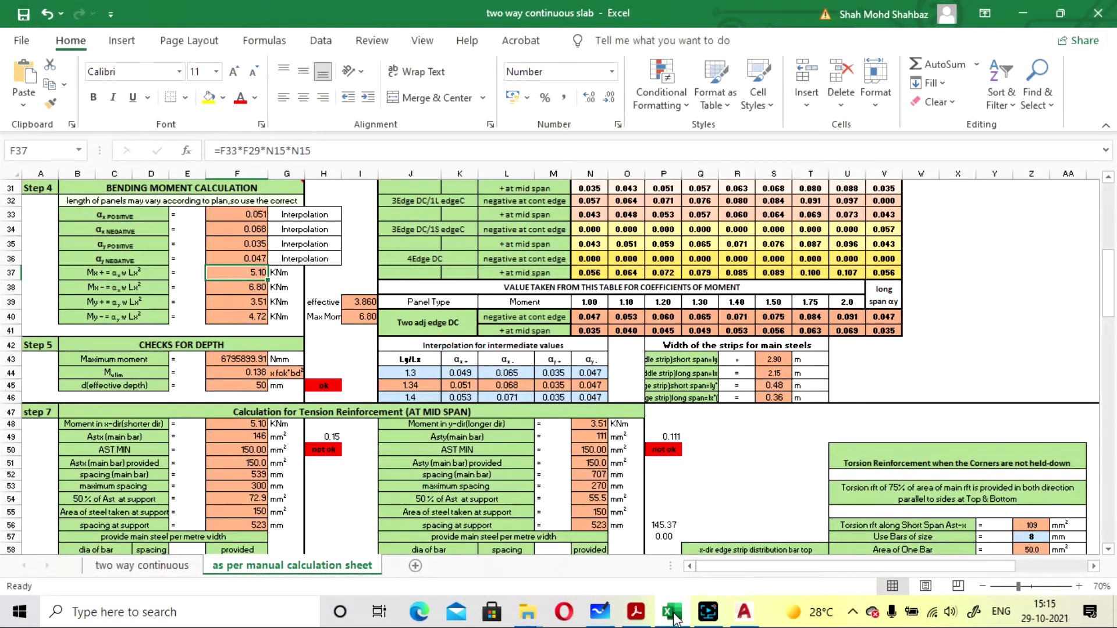
pyautogui.click(673, 618)
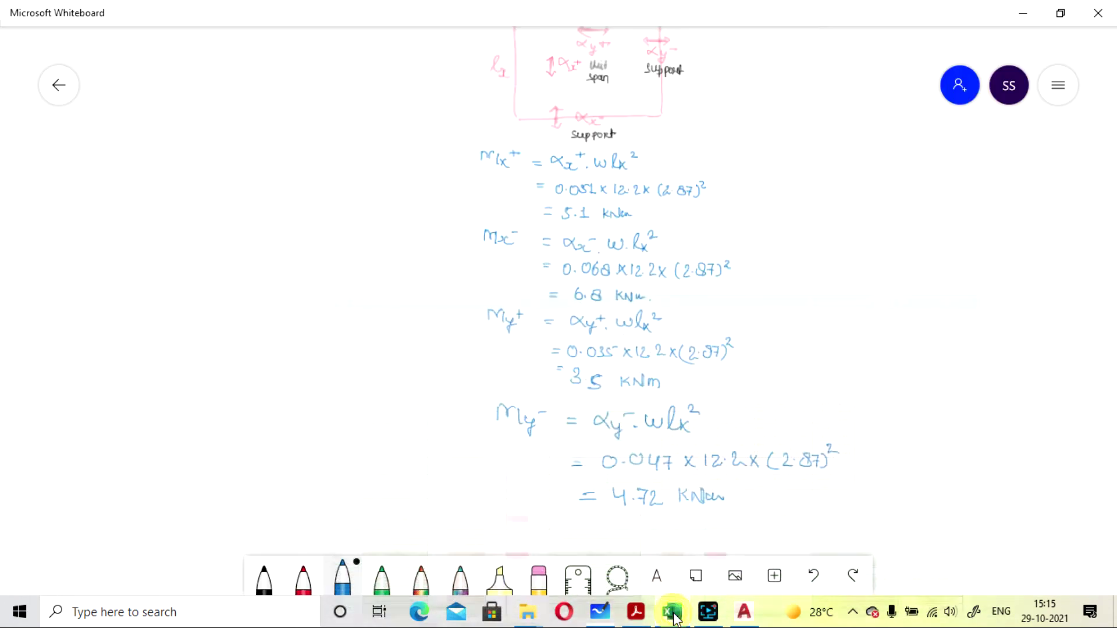
pyautogui.click(673, 617)
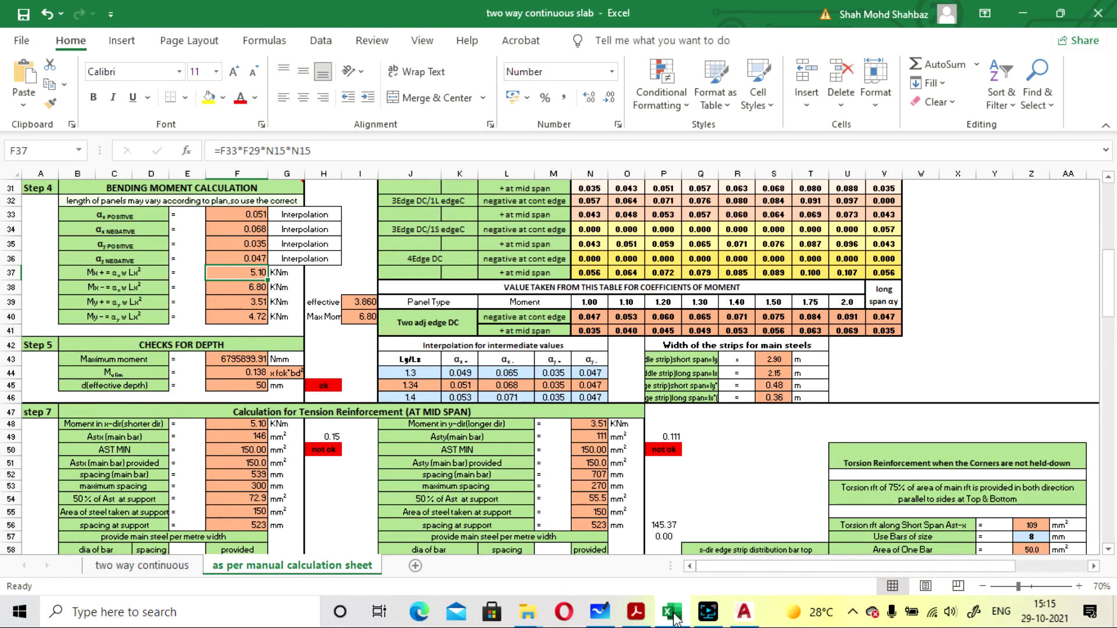
pyautogui.click(673, 618)
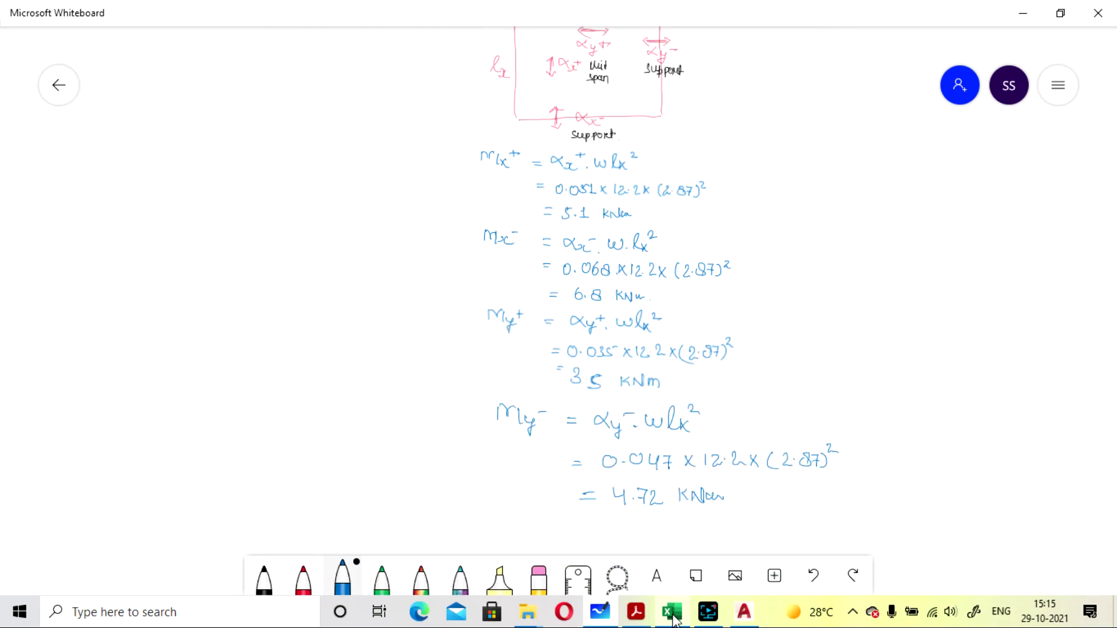
pyautogui.click(673, 618)
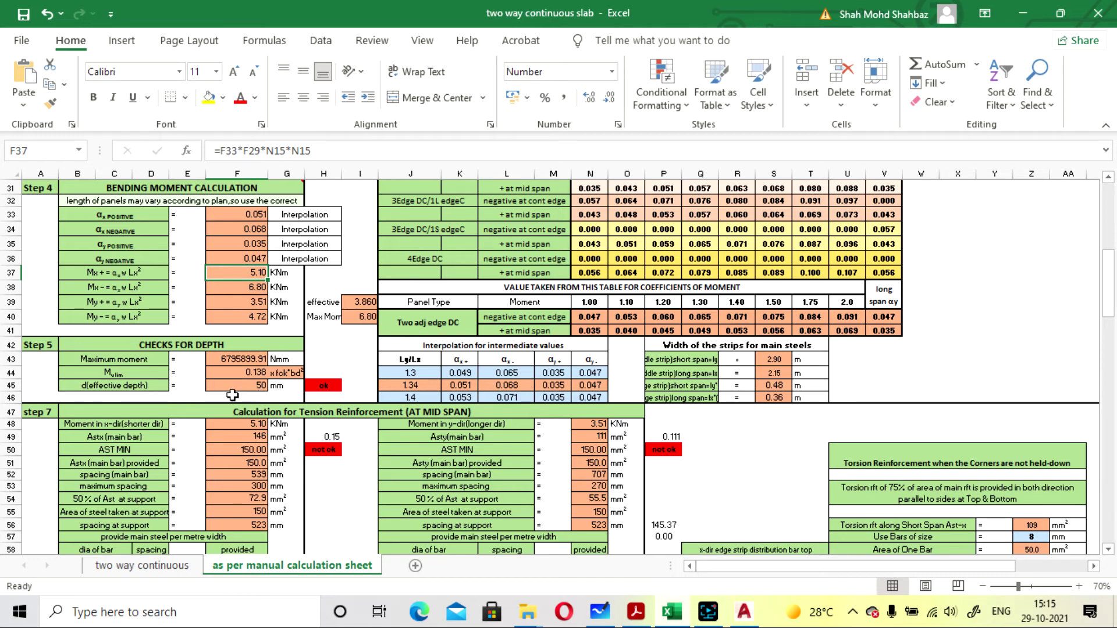
# - Examine the Step 5 depth check and the mid-span tension reinforcement section in Excel, glancing back at the Whiteboard notes
pyautogui.scroll(-1, 232, 385)
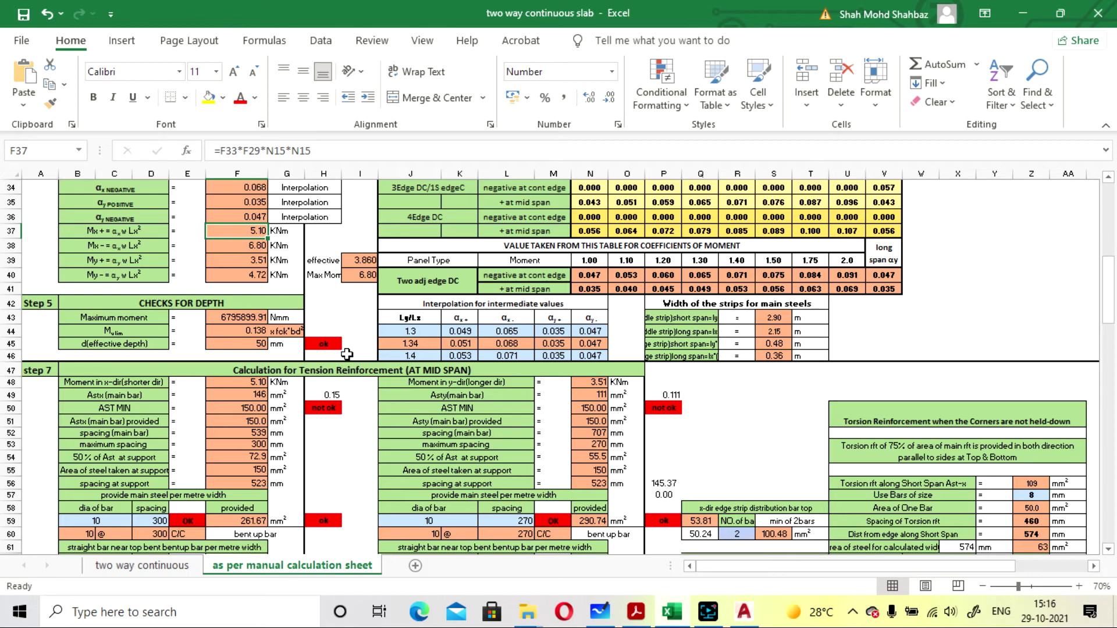
pyautogui.scroll(-1, 343, 366)
pyautogui.scroll(-1, 331, 382)
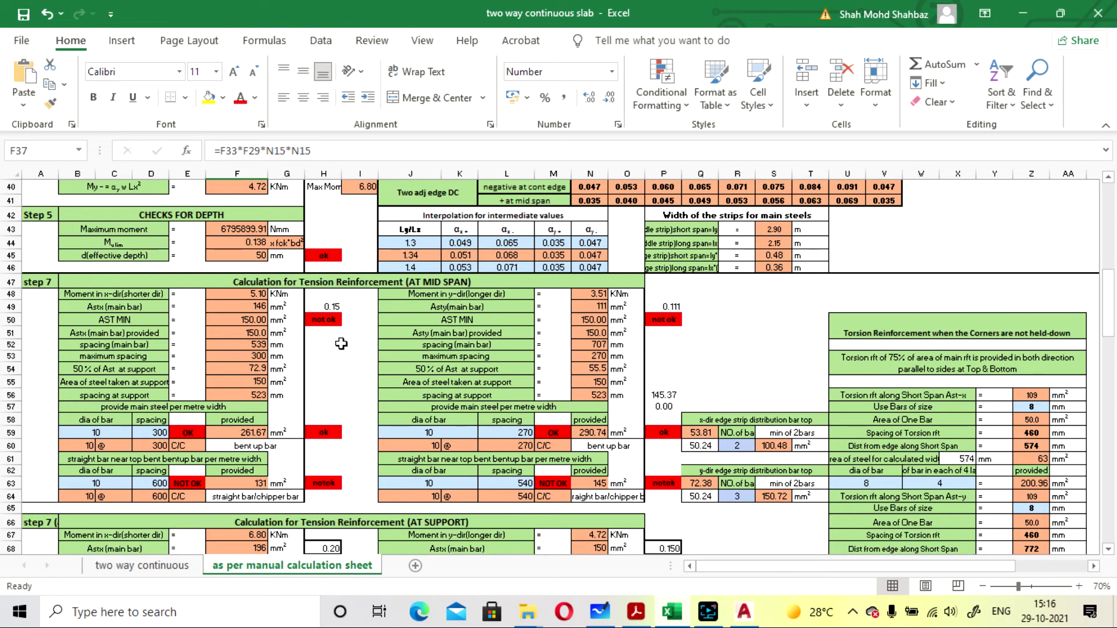
pyautogui.click(672, 612)
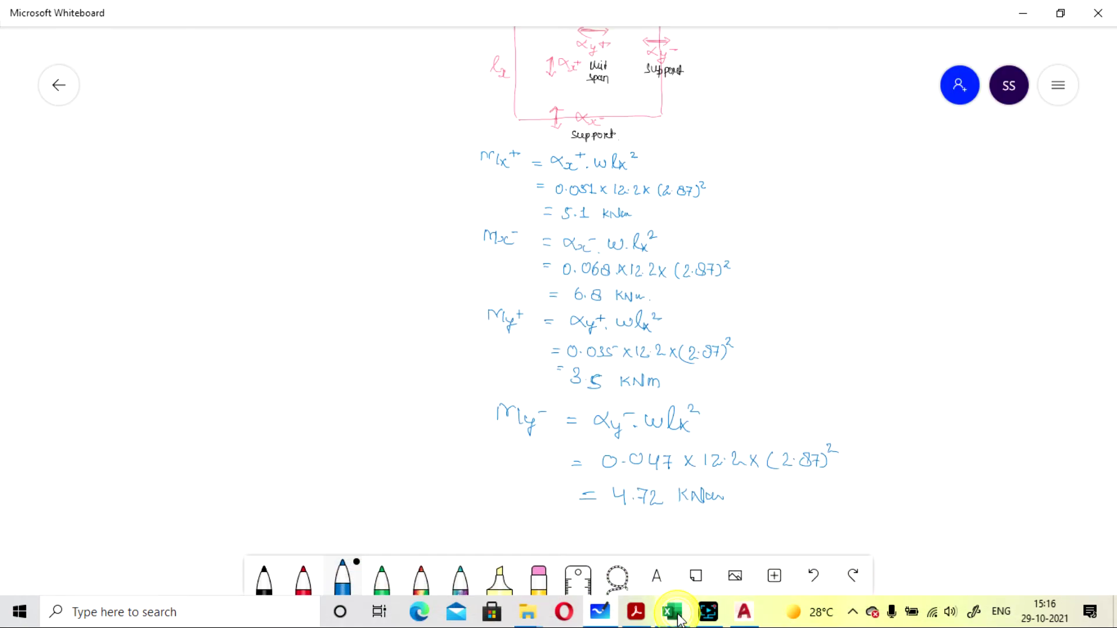
pyautogui.click(672, 612)
pyautogui.scroll(1, 259, 396)
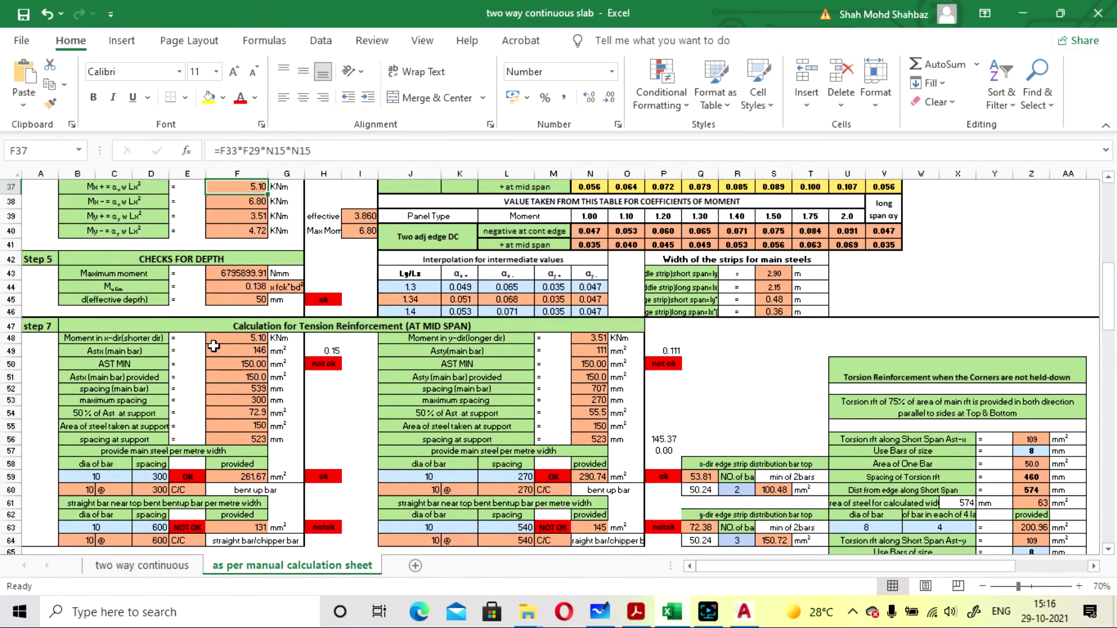
# - Inspect the mid-span x-direction moment formula in F48 and relate it to the Step 4 moments and the minimum steel check
pyautogui.click(216, 332)
pyautogui.scroll(1, 336, 388)
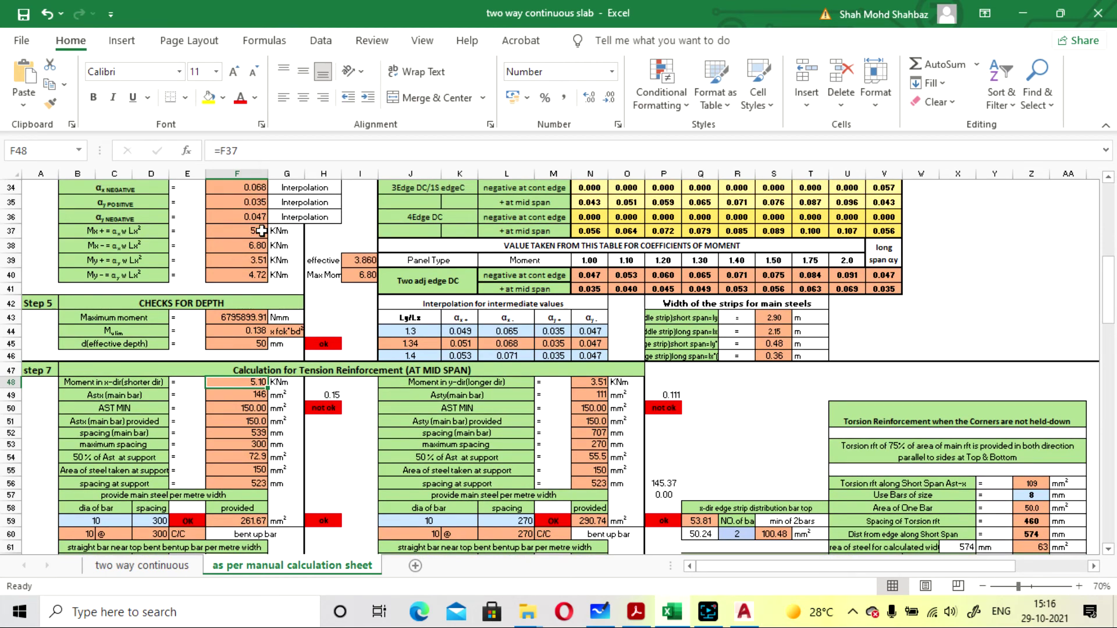
pyautogui.scroll(1, 260, 235)
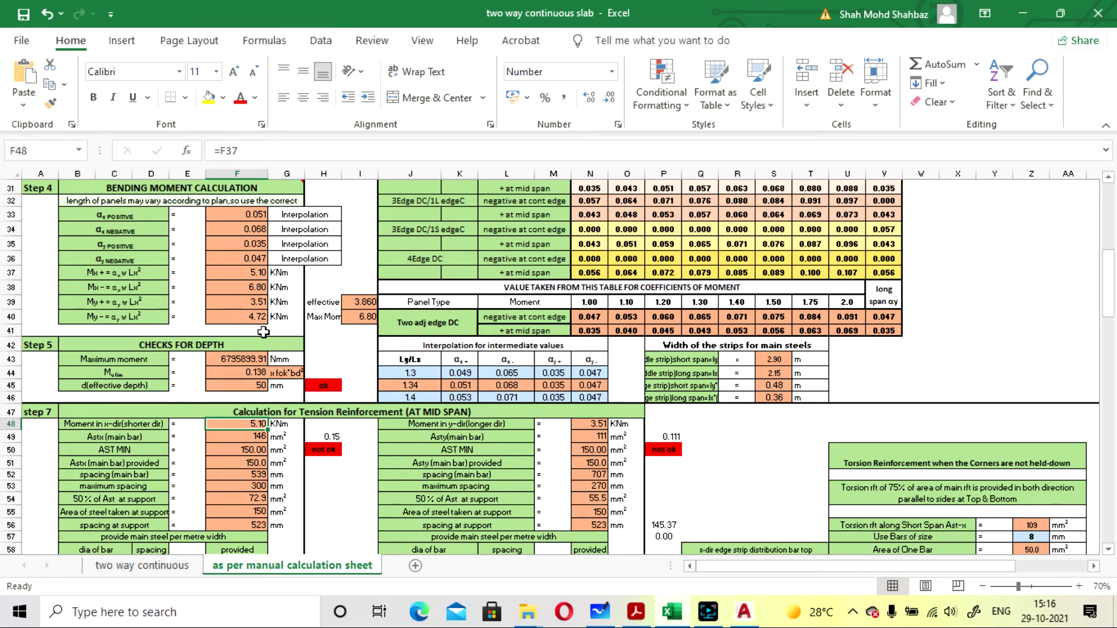
pyautogui.scroll(-1, 267, 334)
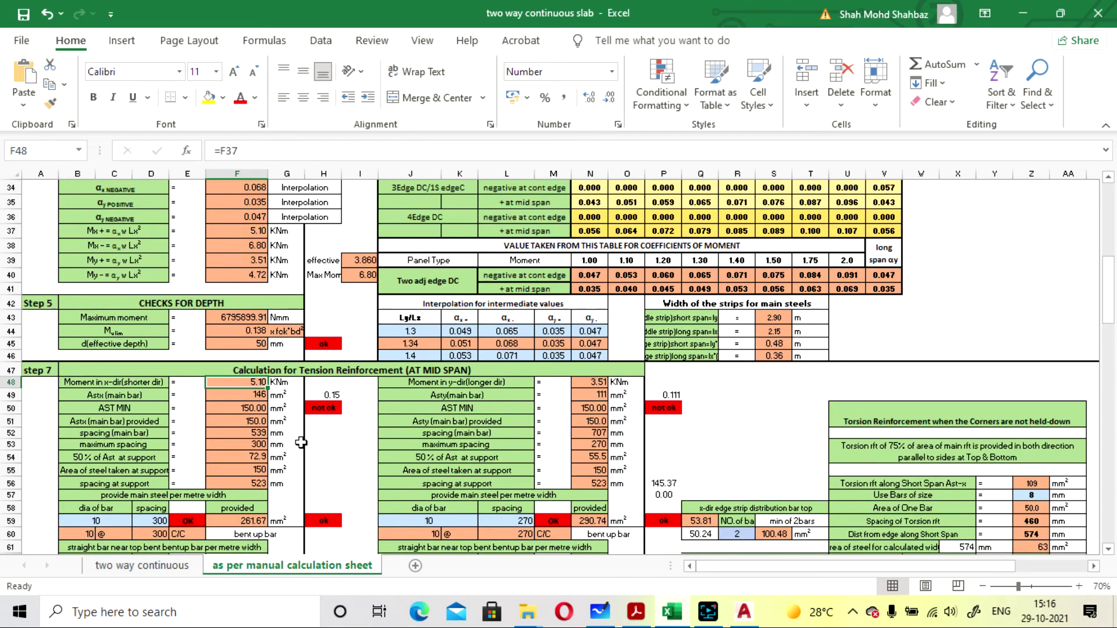
pyautogui.scroll(1, 259, 262)
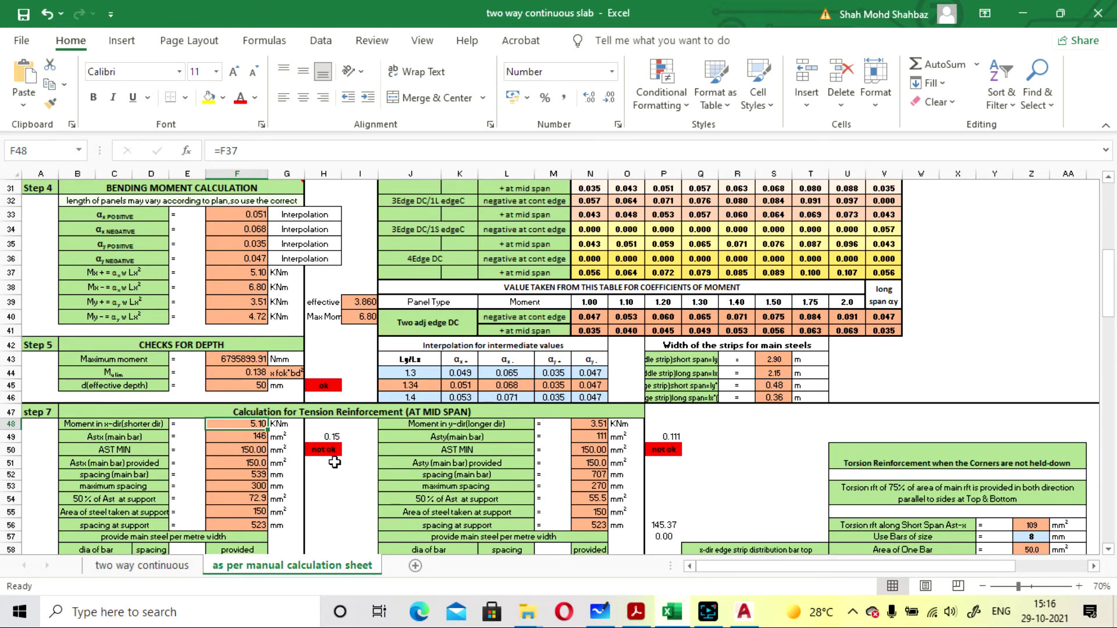
pyautogui.scroll(-1, 338, 464)
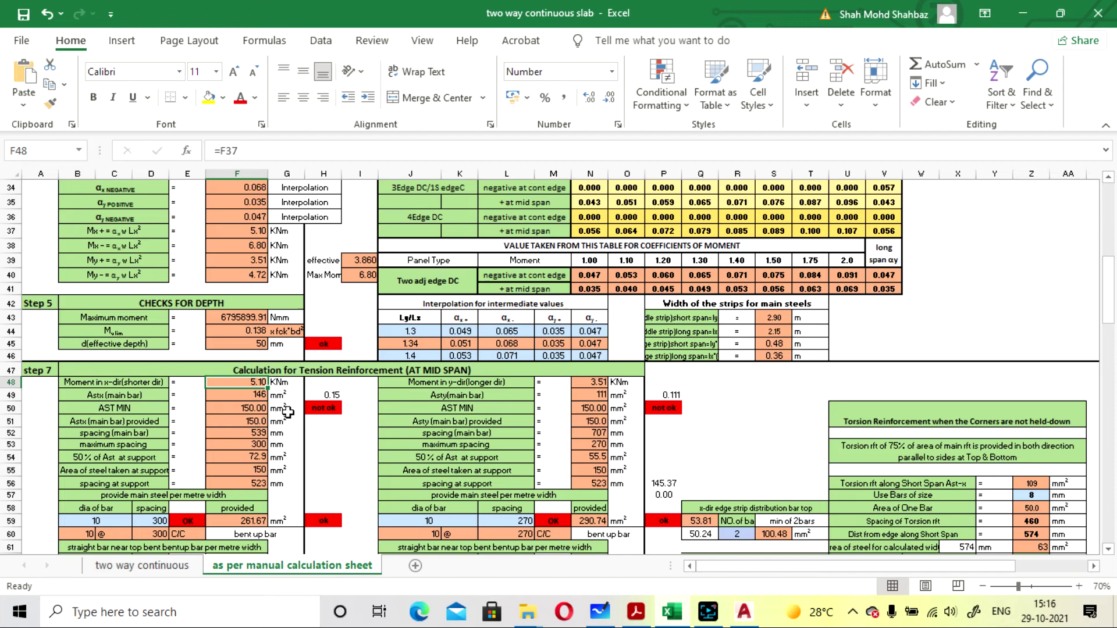
pyautogui.scroll(-1, 305, 407)
# - Change the main bar spacing formula in F52 to divide by the provided steel area in F51 instead of F49
pyautogui.click(219, 377)
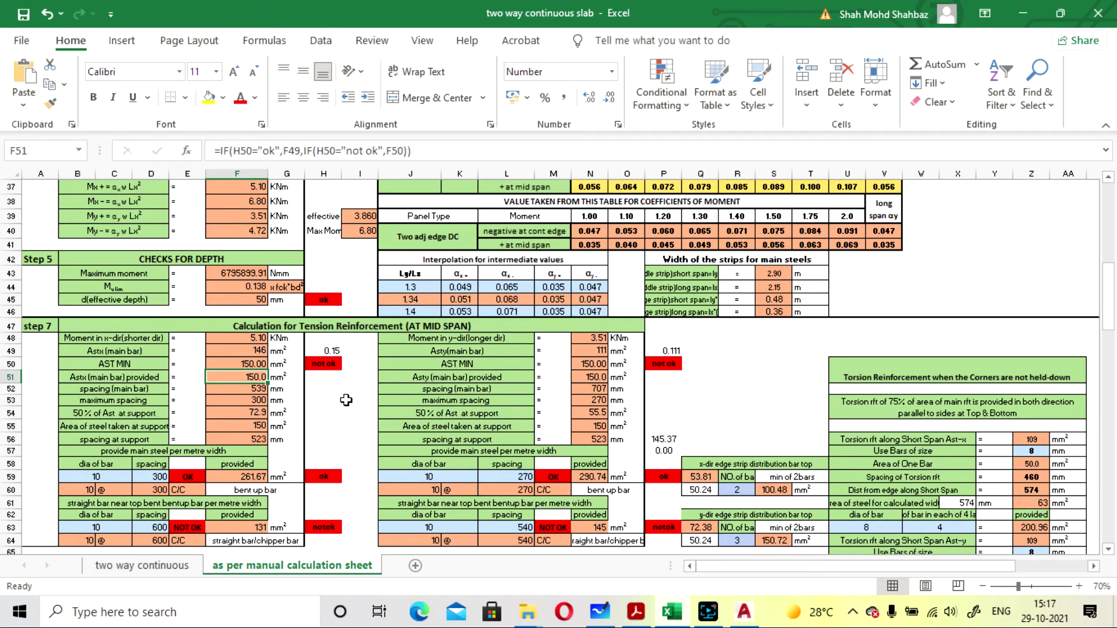
pyautogui.click(228, 389)
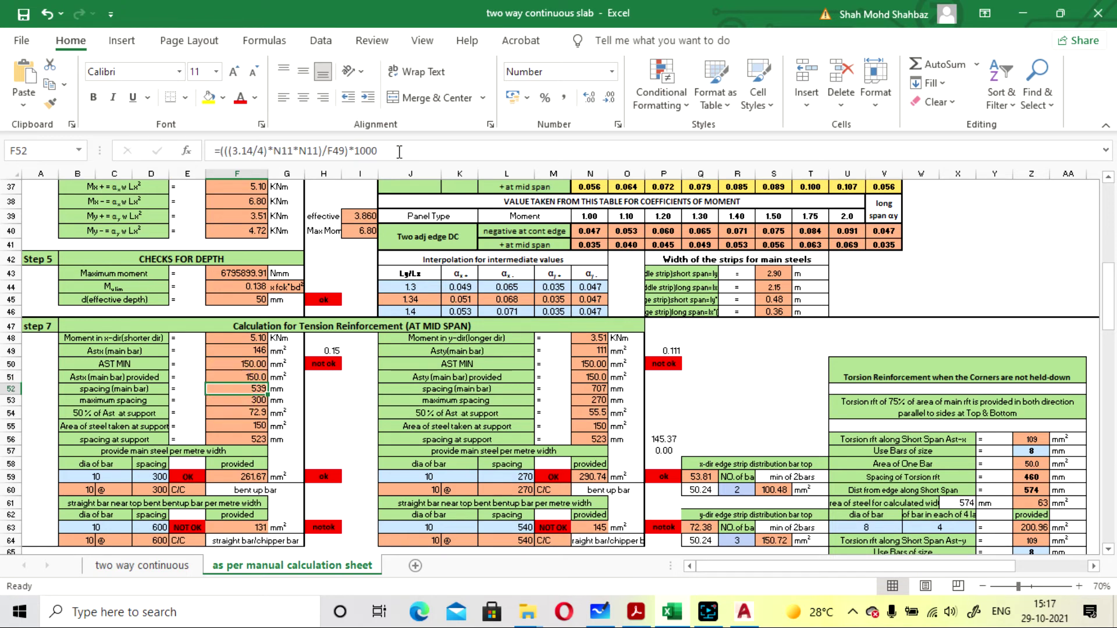
pyautogui.doubleClick(228, 389)
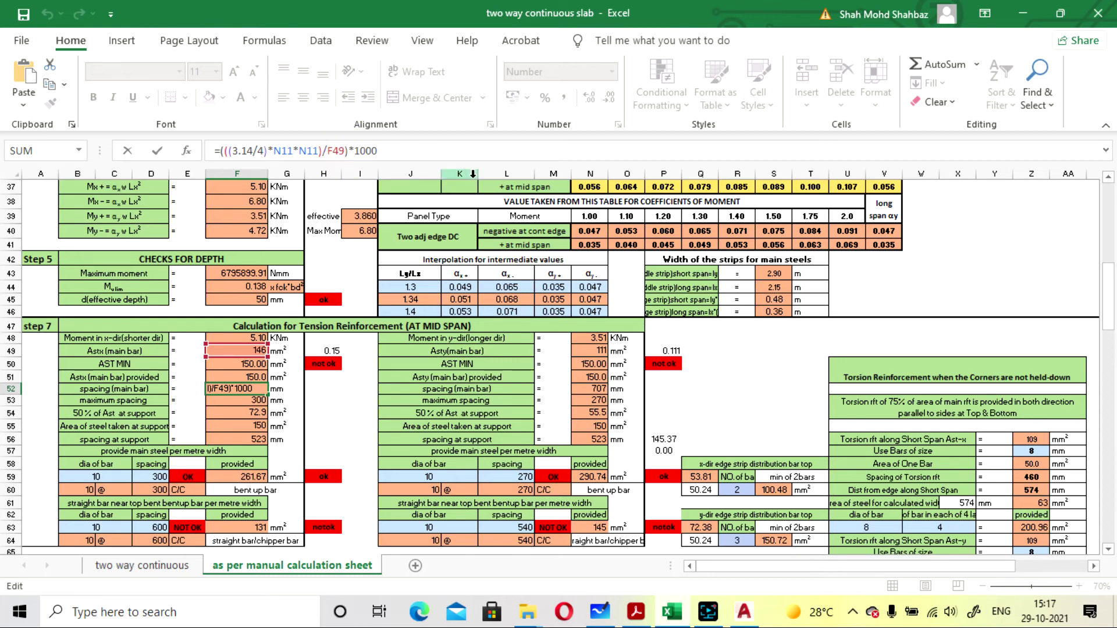
pyautogui.press('BackSpace')
pyautogui.press('BackSpace')
pyautogui.press('BackSpace')
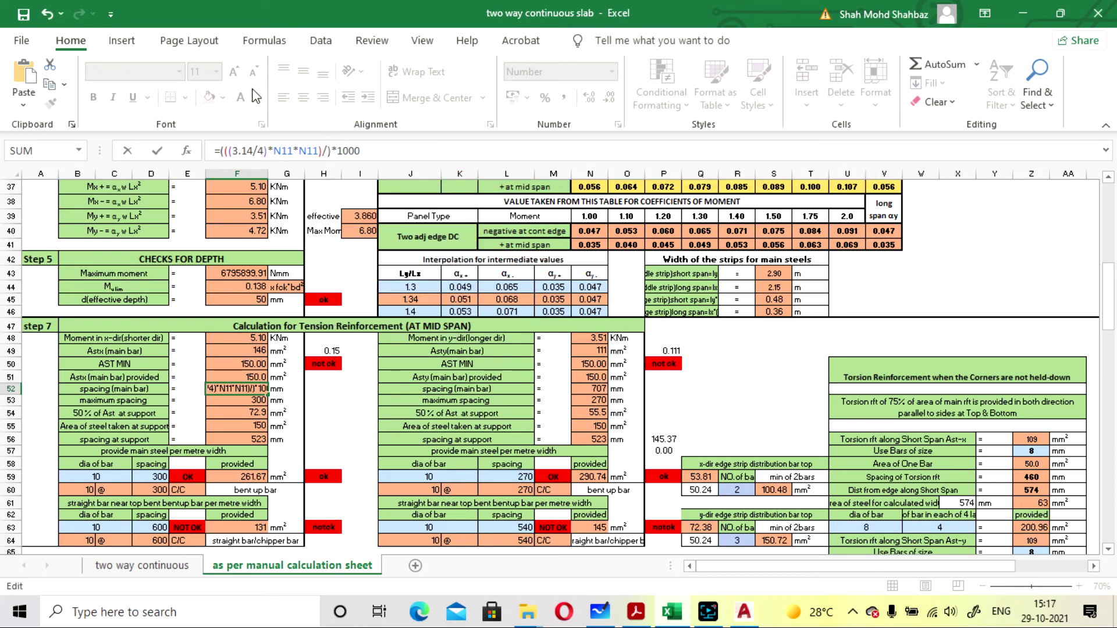
pyautogui.click(225, 376)
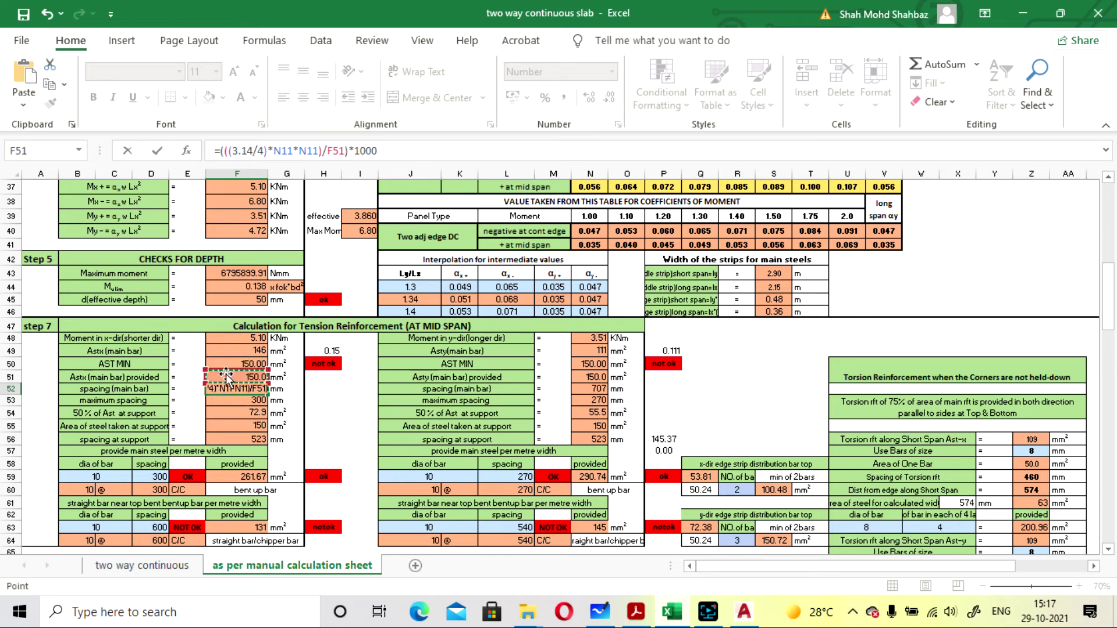
pyautogui.press('Return')
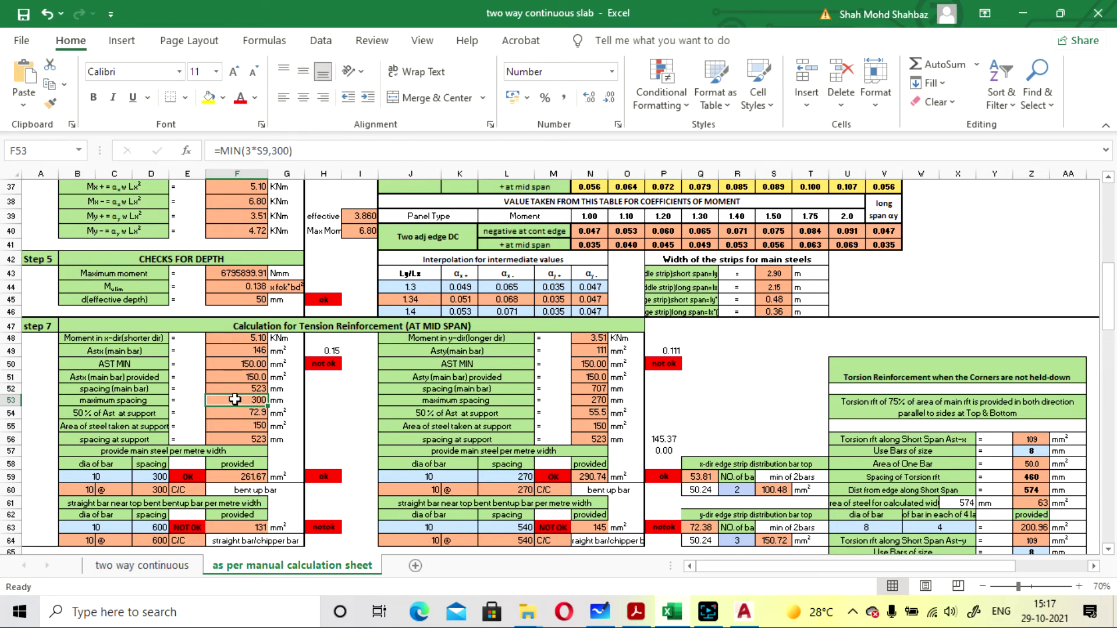
# - Examine the mid-span spacing, bent-up and straight bar provisions, and the start of the support reinforcement section
pyautogui.click(344, 418)
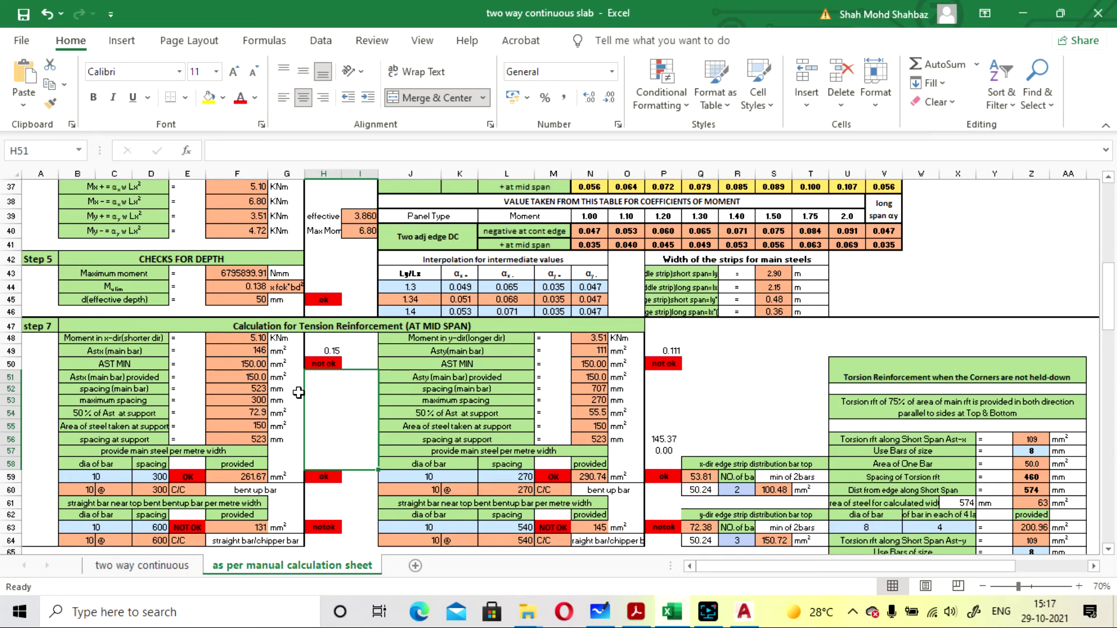
pyautogui.scroll(-1, 299, 393)
pyautogui.scroll(-1, 329, 357)
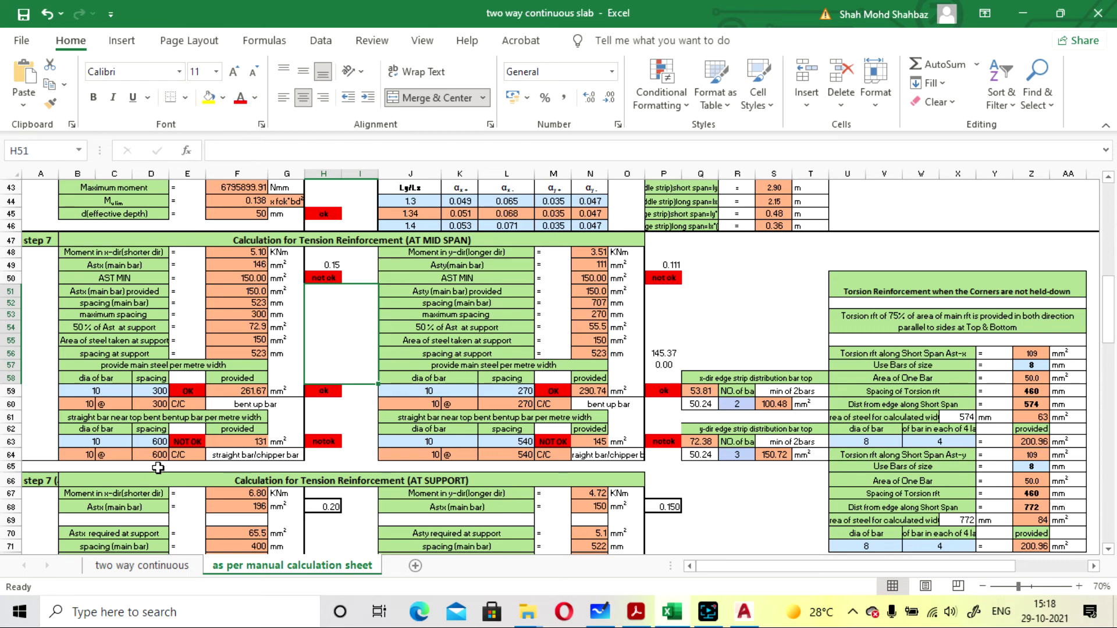
pyautogui.scroll(-2, 208, 461)
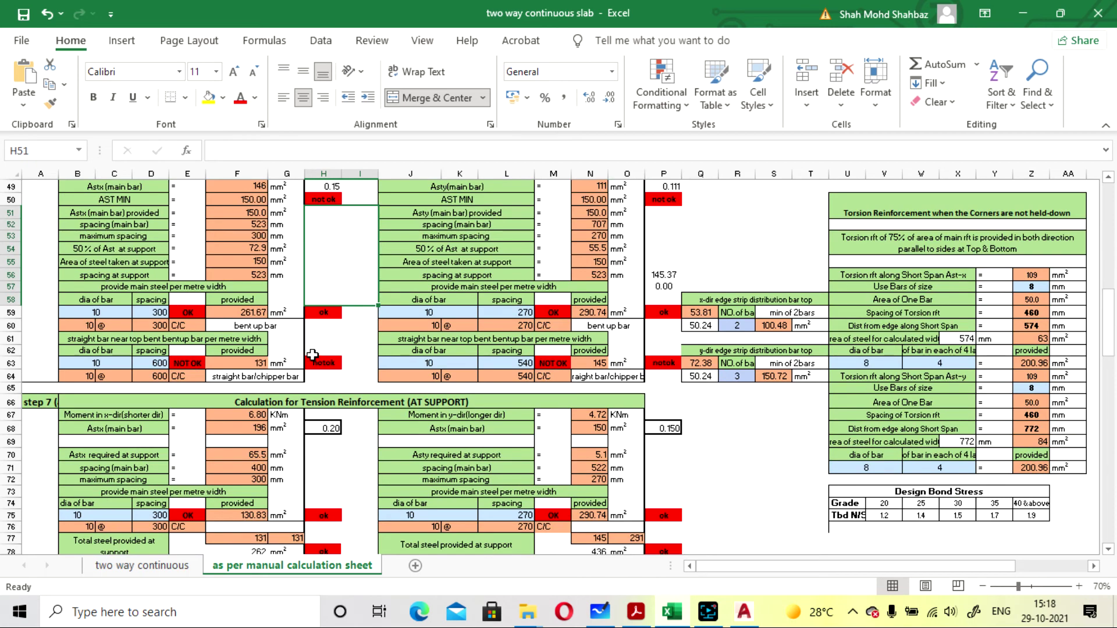
pyautogui.scroll(5, 301, 367)
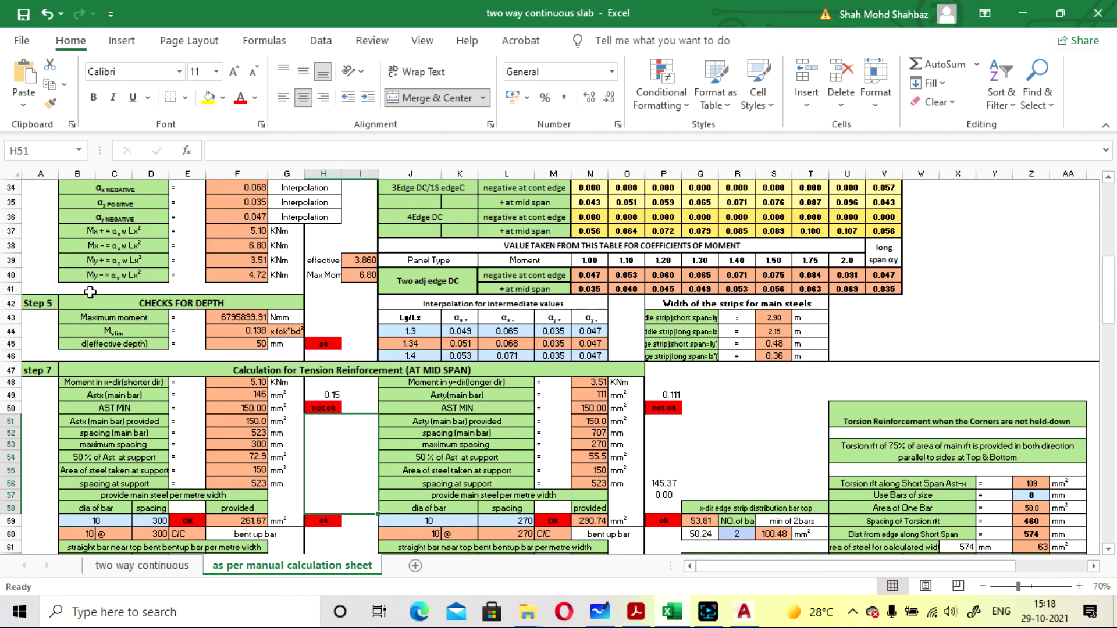
pyautogui.scroll(-2, 278, 324)
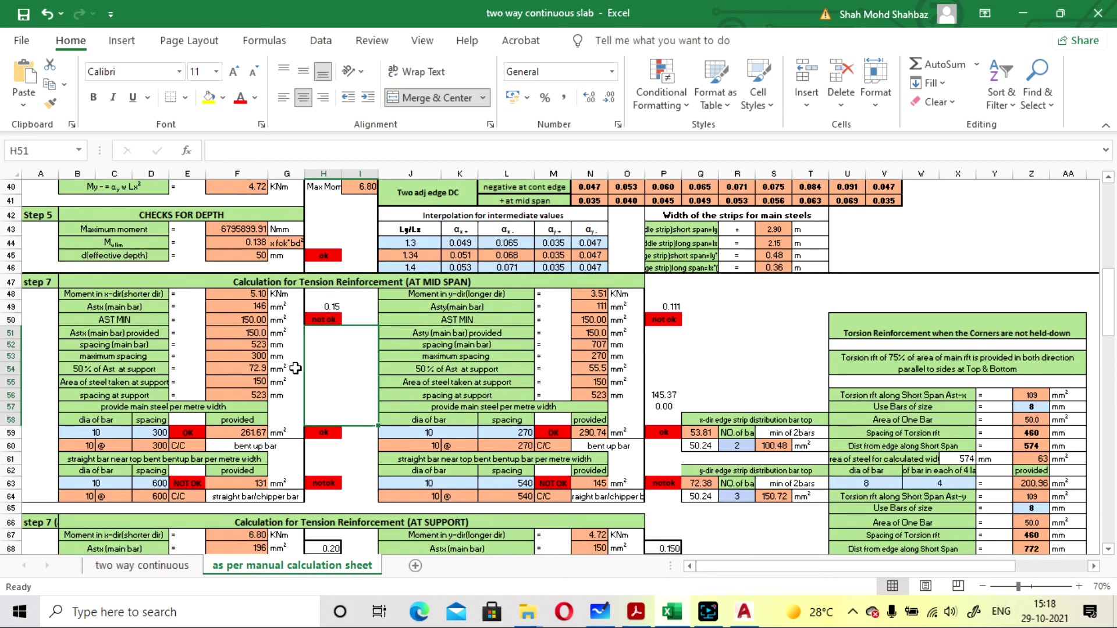
# - Trace the support x-direction moment in F67 to its source among the Step 4 bending moments, leaving the formula as it is
pyautogui.doubleClick(238, 535)
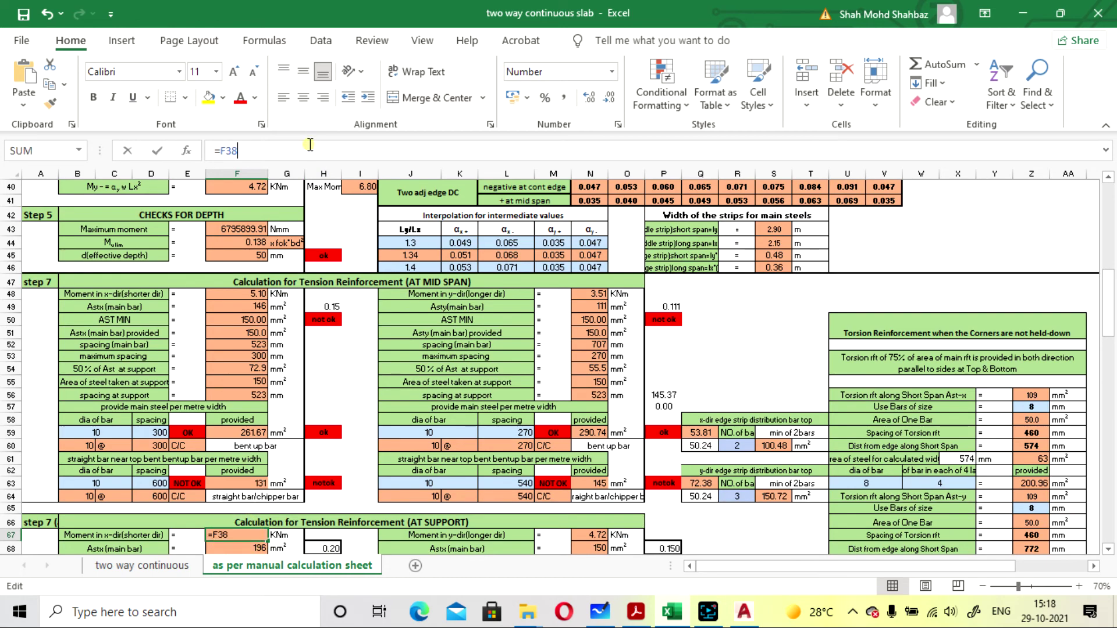
pyautogui.scroll(2, 326, 401)
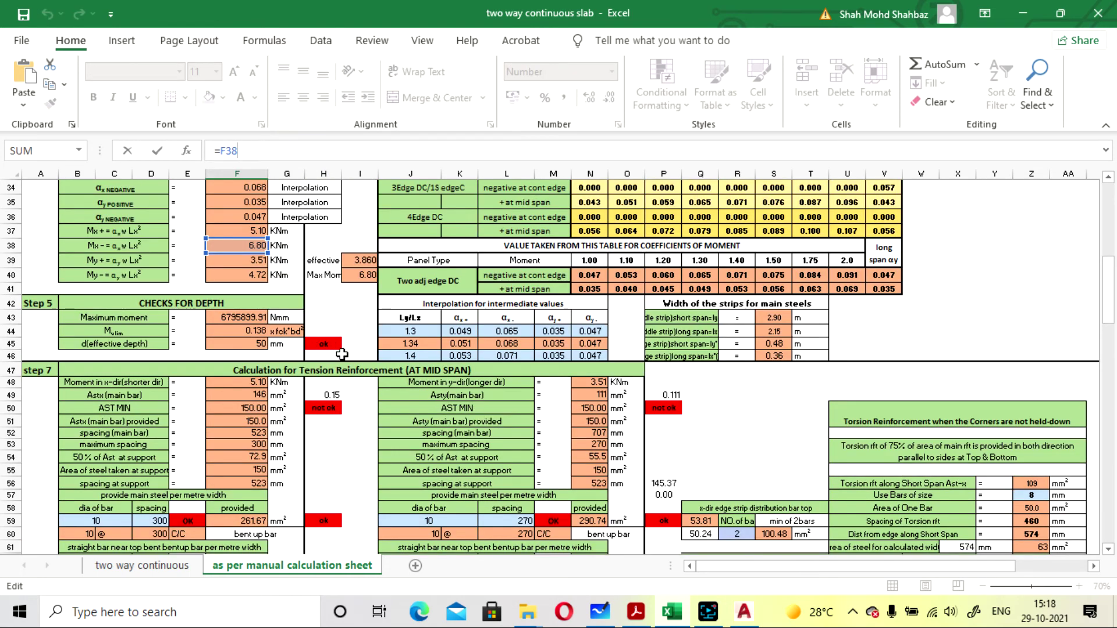
pyautogui.press('Return')
pyautogui.scroll(3, 338, 326)
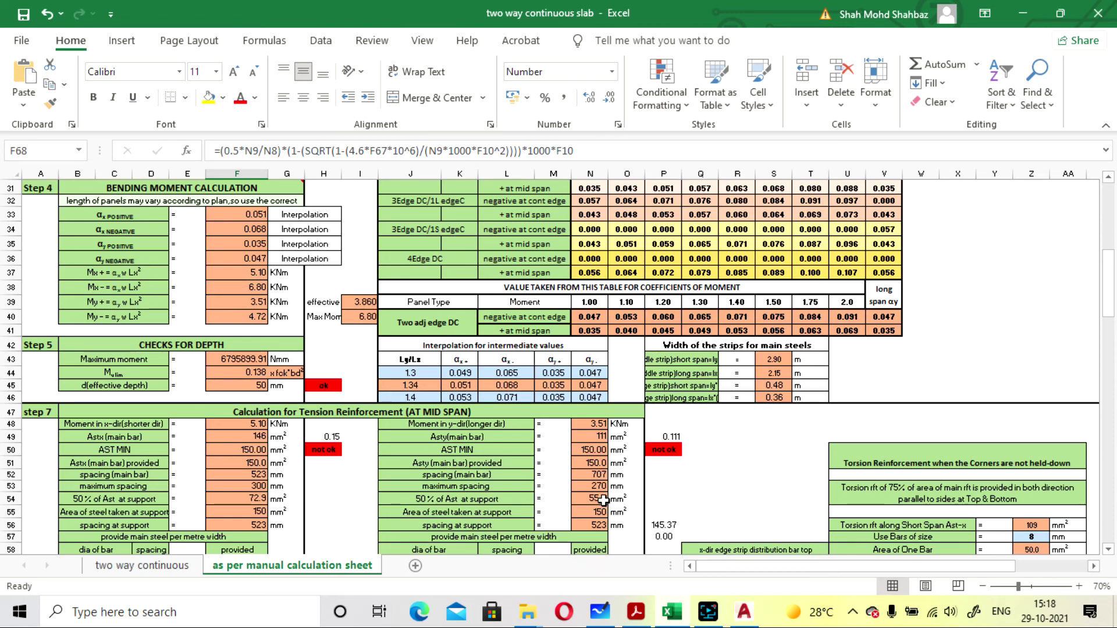
# - Inspect the support moment and required steel formulas in F67 and F70, and the mid-span bar spacings in D63 and D59
pyautogui.scroll(-7, 478, 434)
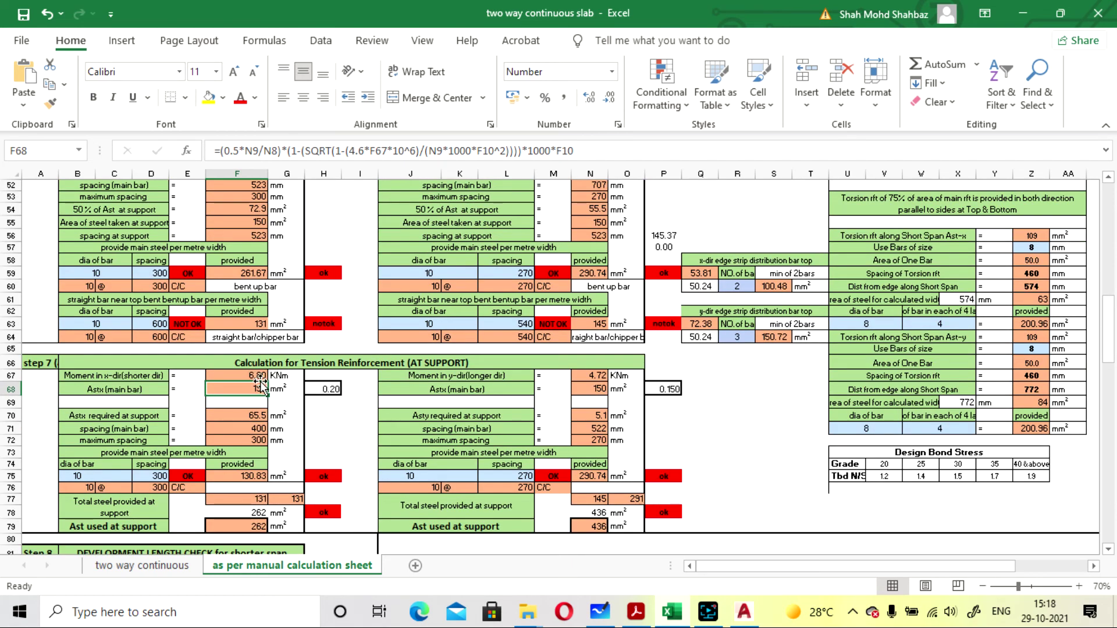
pyautogui.click(252, 376)
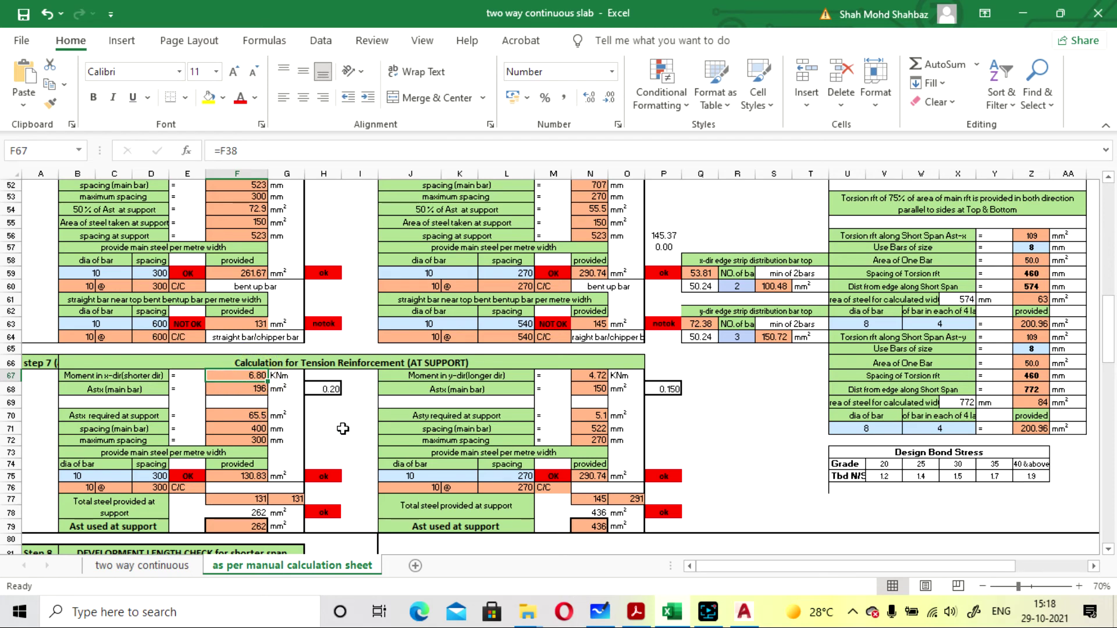
pyautogui.scroll(-1, 345, 417)
pyautogui.scroll(1, 343, 419)
pyautogui.click(239, 416)
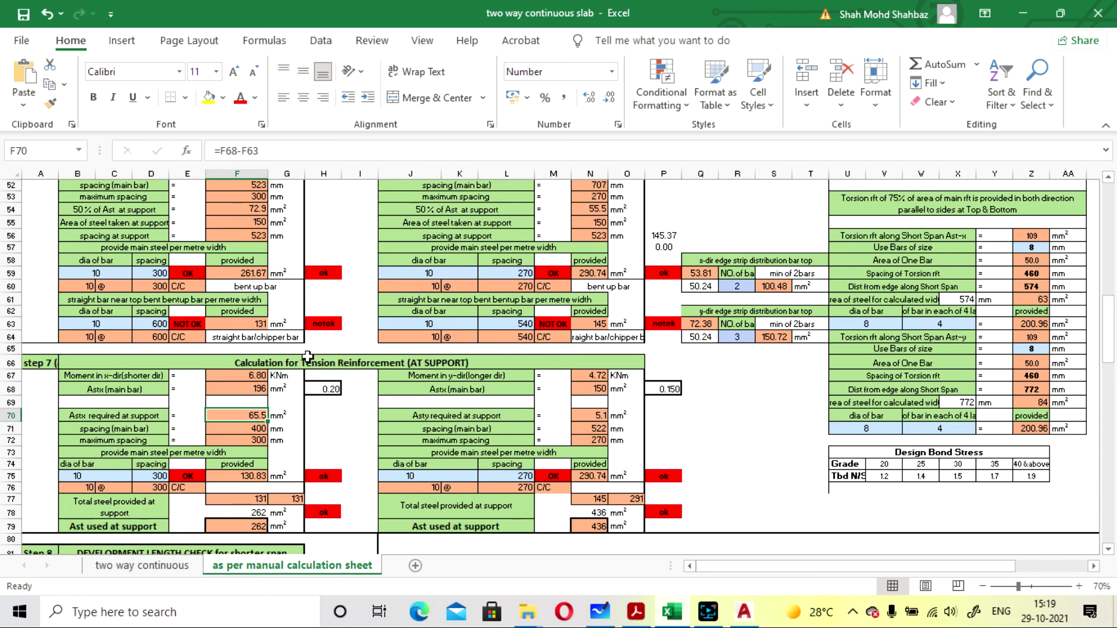
pyautogui.click(143, 323)
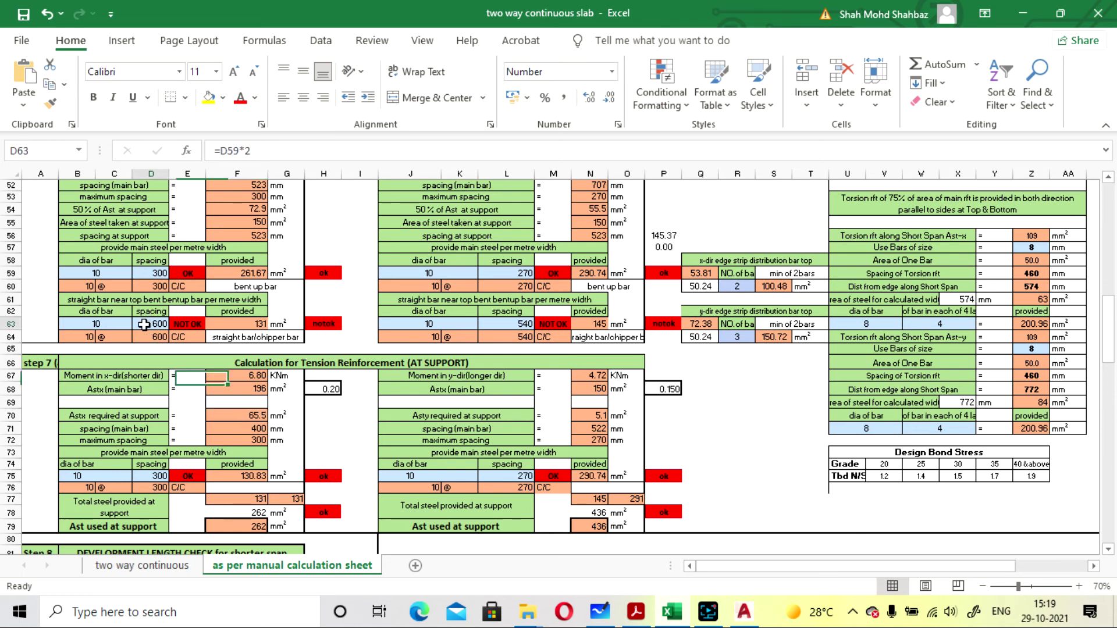
pyautogui.click(146, 273)
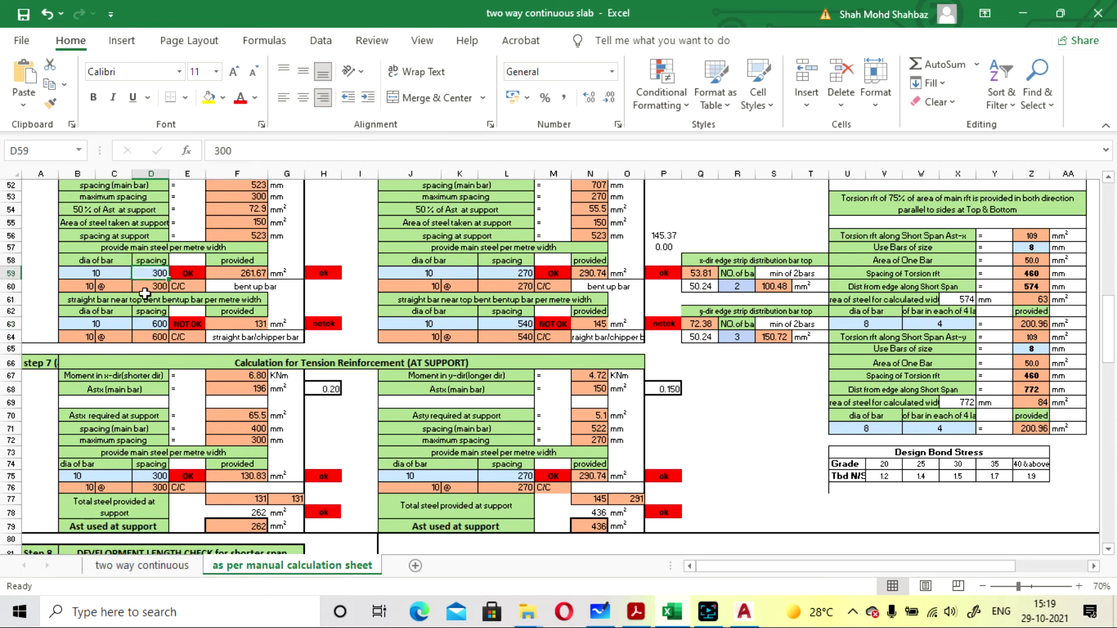
# - Set the shorter-direction bent-up bar spacing at mid-span in D59 to 150 mm
pyautogui.write('1')
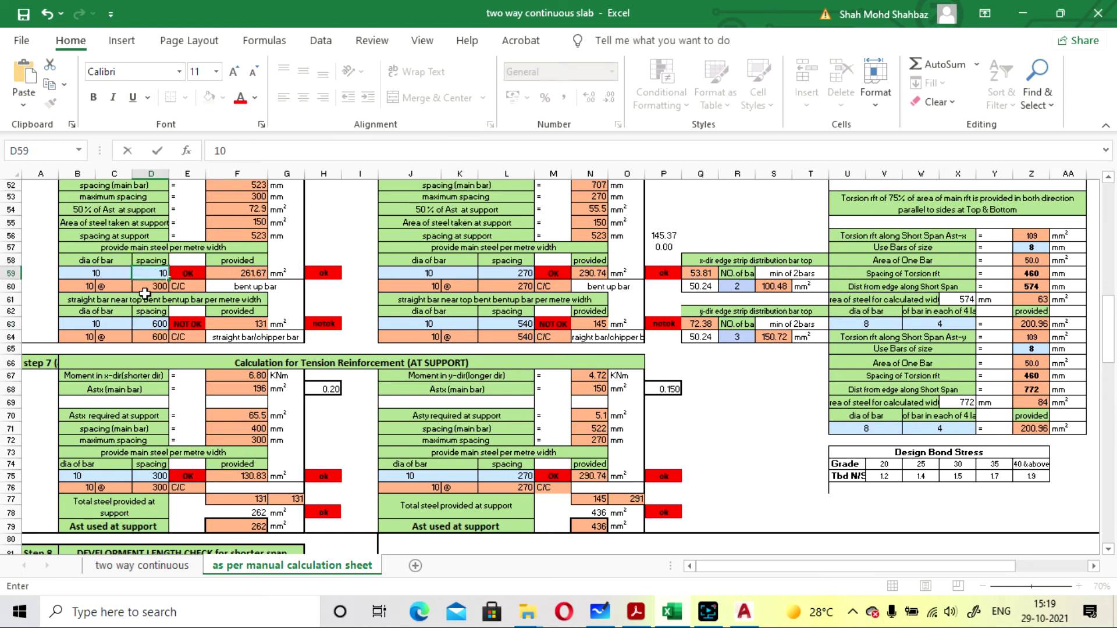
pyautogui.write('50')
pyautogui.press('Return')
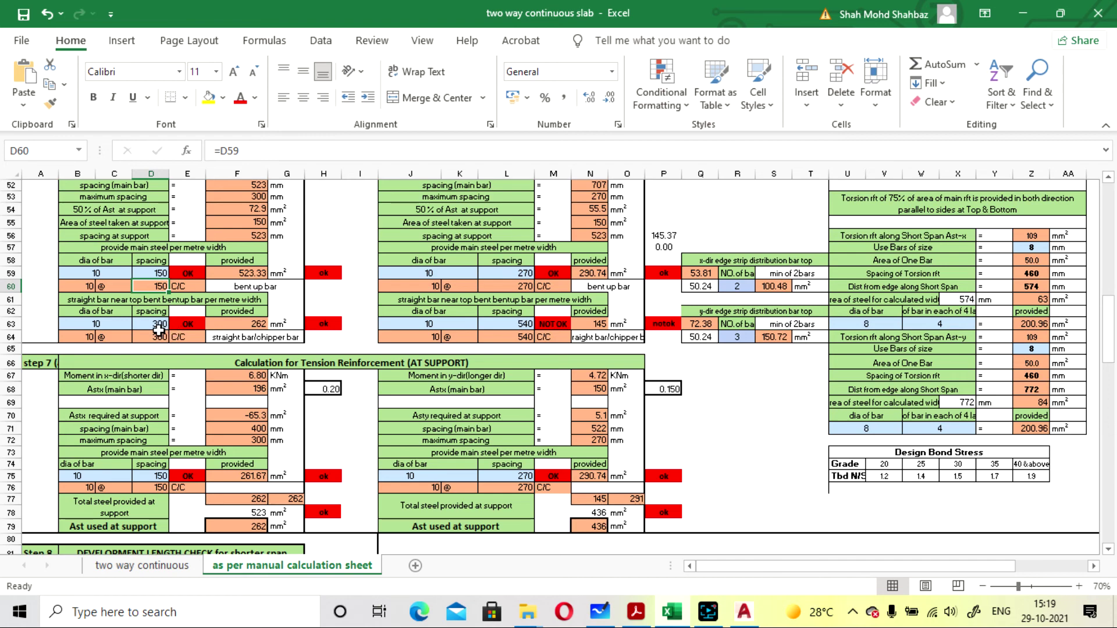
# - Compare the shorter-direction mid-span bar provisions with the required and total steel areas in the support reinforcement section
pyautogui.scroll(2, 243, 361)
pyautogui.scroll(-2, 242, 358)
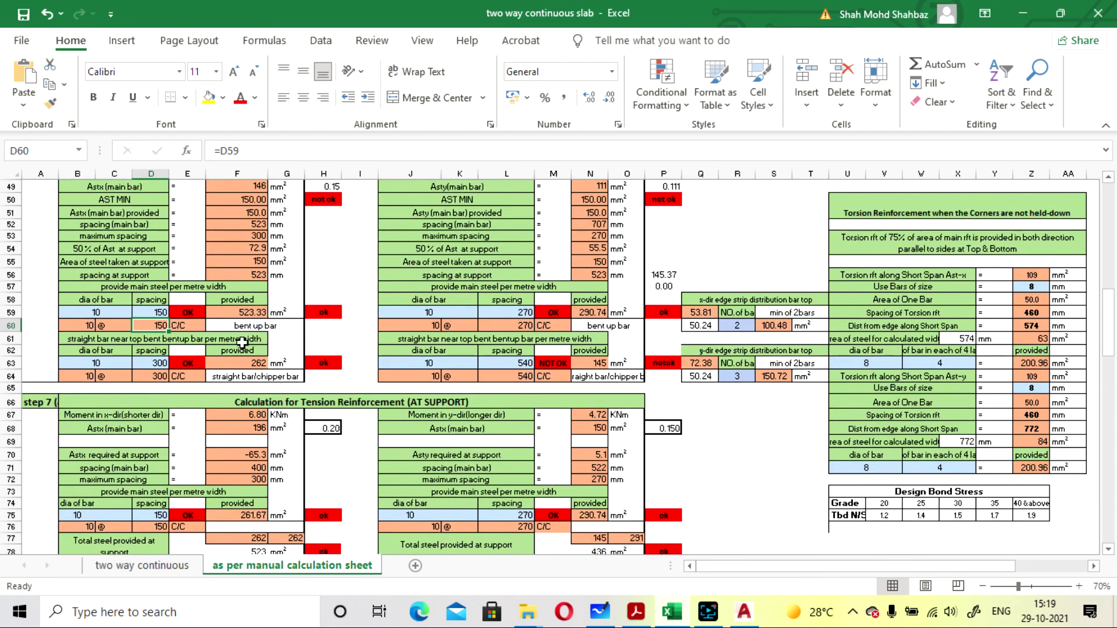
pyautogui.scroll(2, 267, 279)
pyautogui.scroll(1, 267, 278)
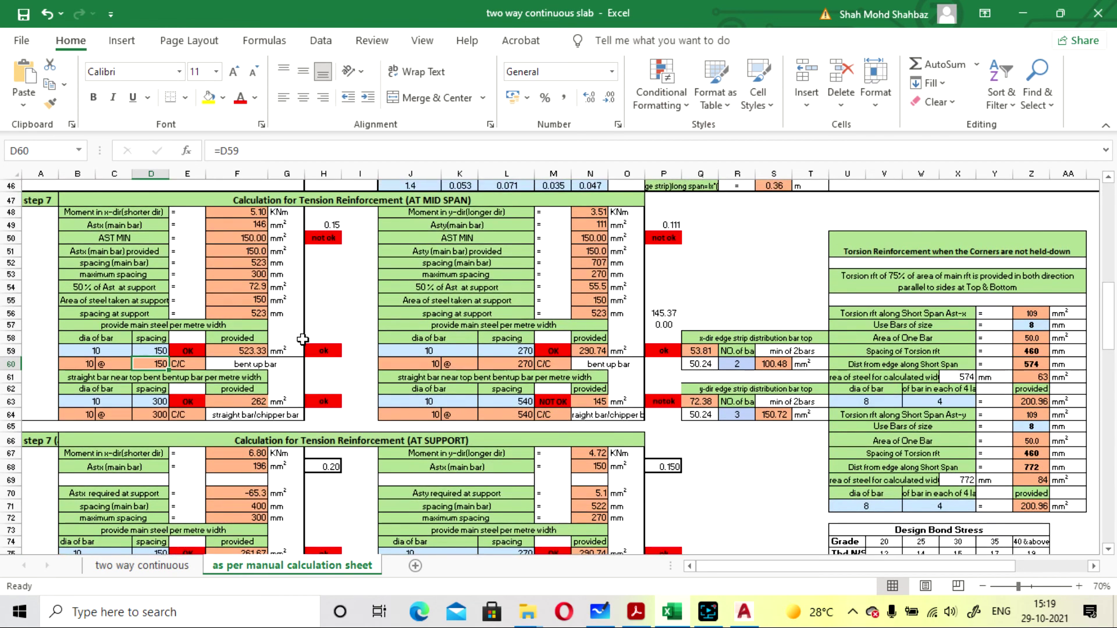
pyautogui.scroll(-1, 292, 328)
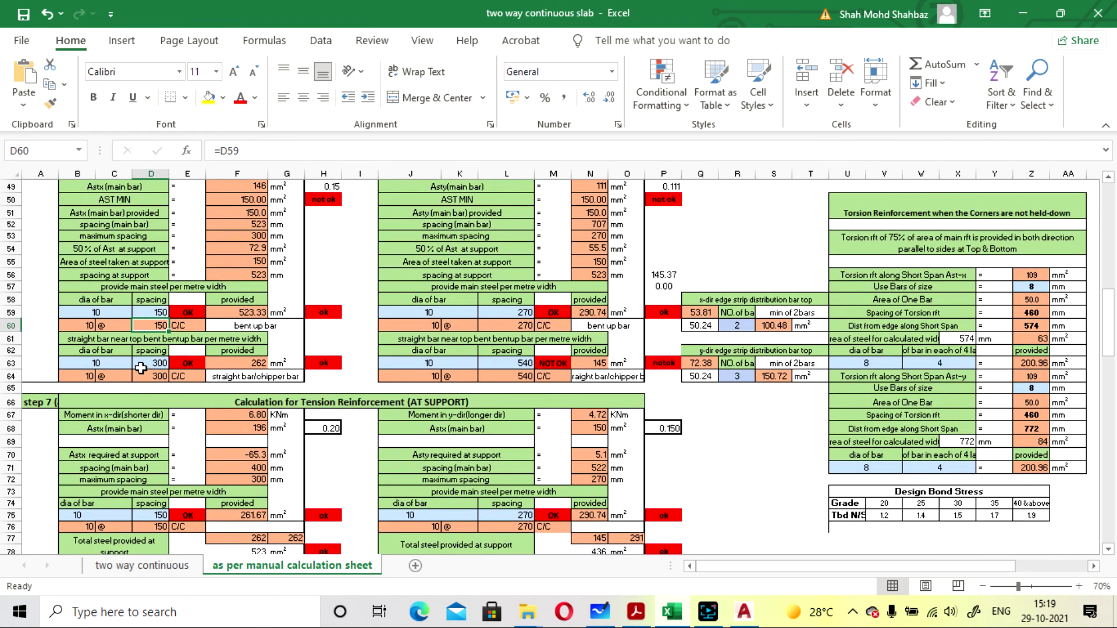
pyautogui.scroll(-2, 295, 362)
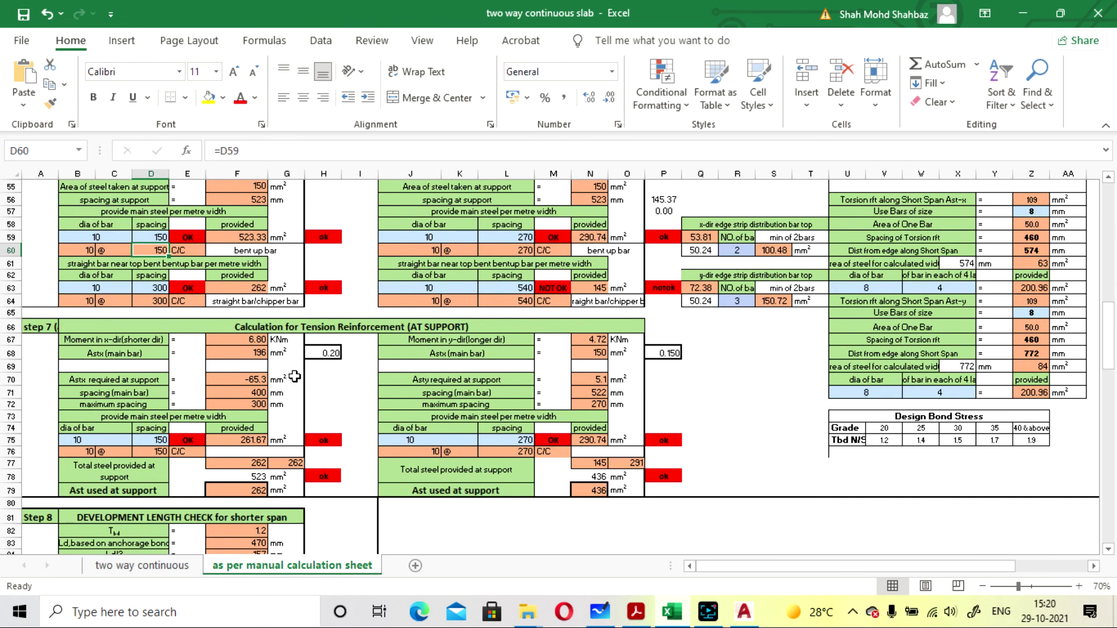
pyautogui.scroll(-2, 293, 275)
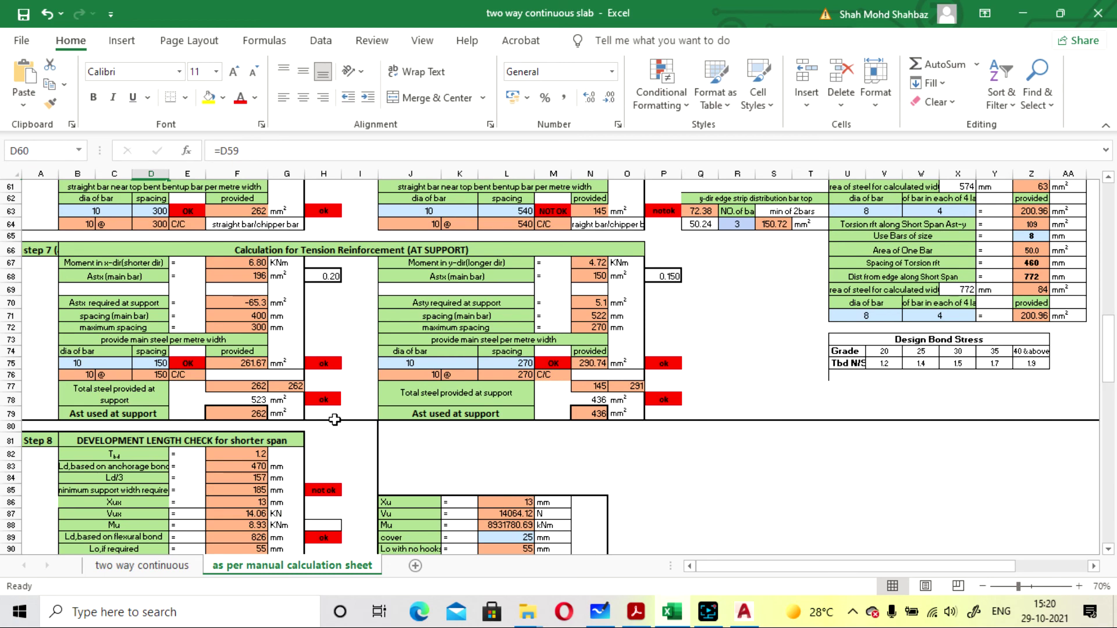
pyautogui.scroll(3, 332, 422)
pyautogui.scroll(-5, 262, 459)
pyautogui.scroll(3, 266, 460)
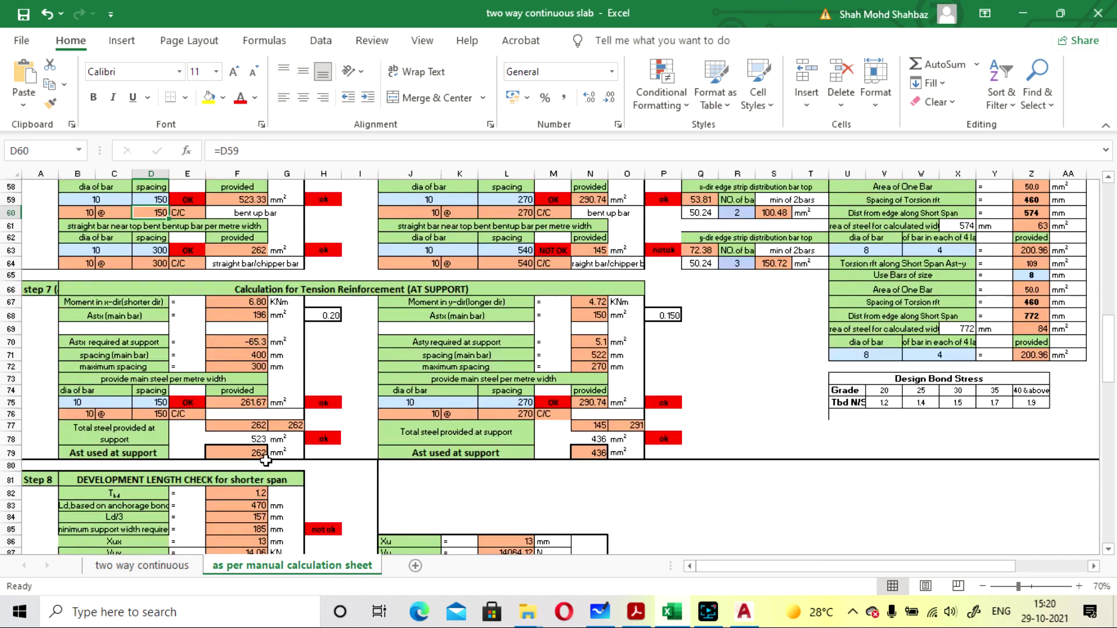
pyautogui.scroll(1, 266, 460)
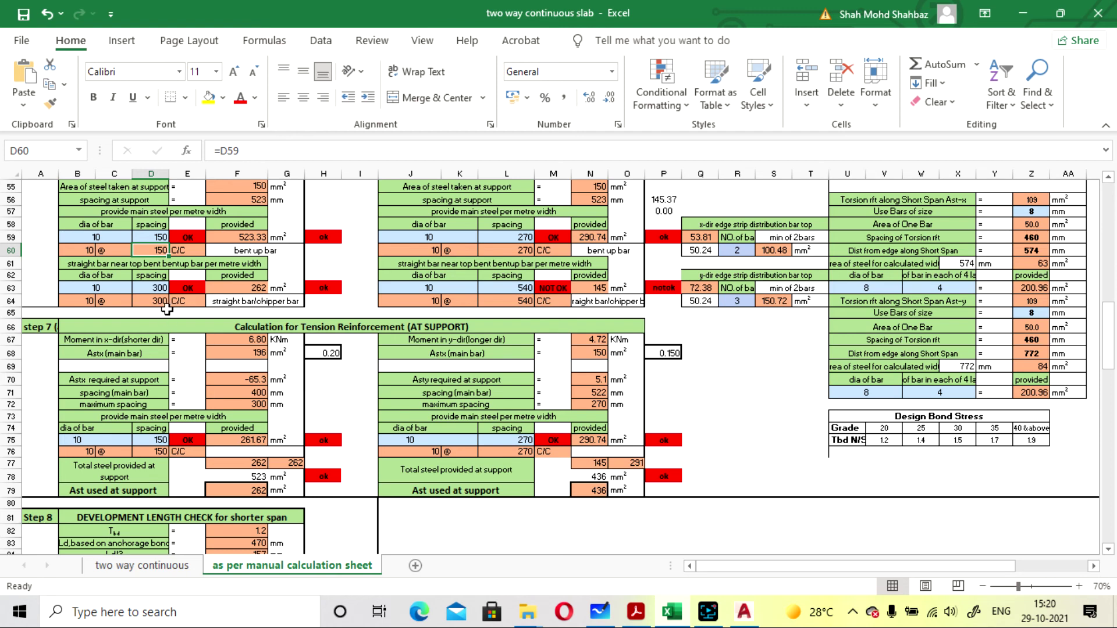
# - Replace the straight bar spacing formula in D63 with a fixed value of 600 mm
pyautogui.click(147, 287)
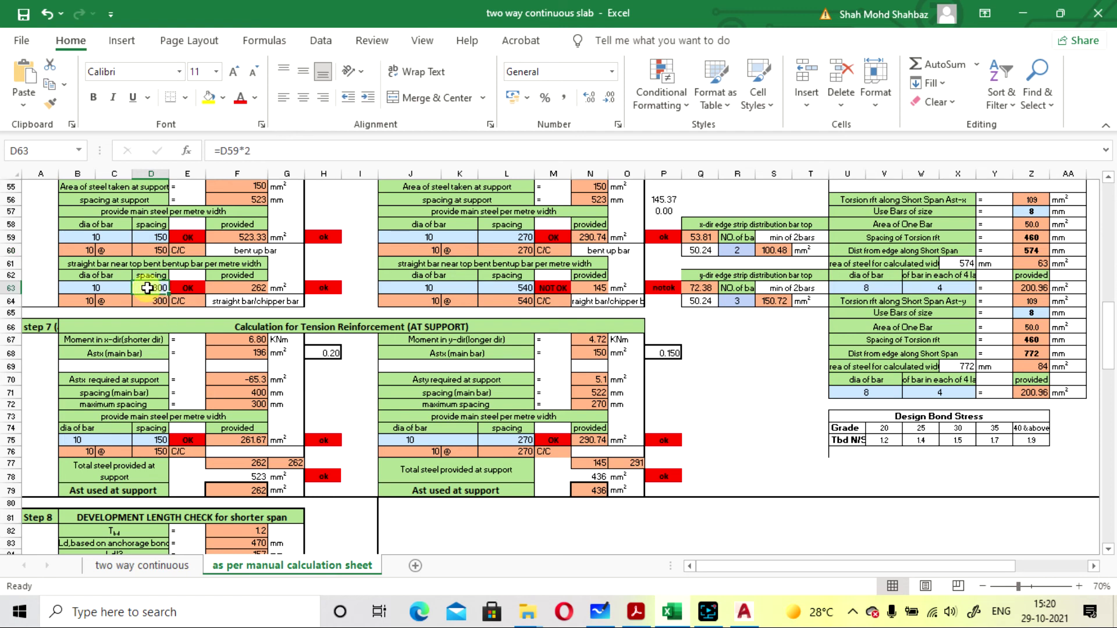
pyautogui.write('600')
pyautogui.press('Return')
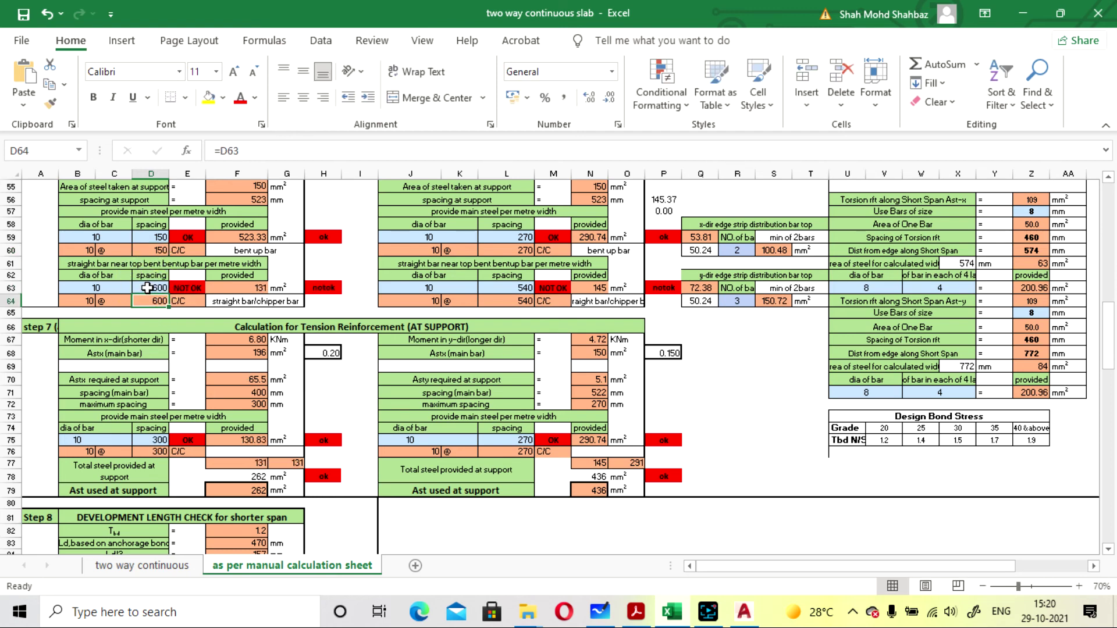
# - Examine the shorter-direction bent-up and straight bar areas at mid-span against the steel provided at the support
pyautogui.scroll(3, 149, 333)
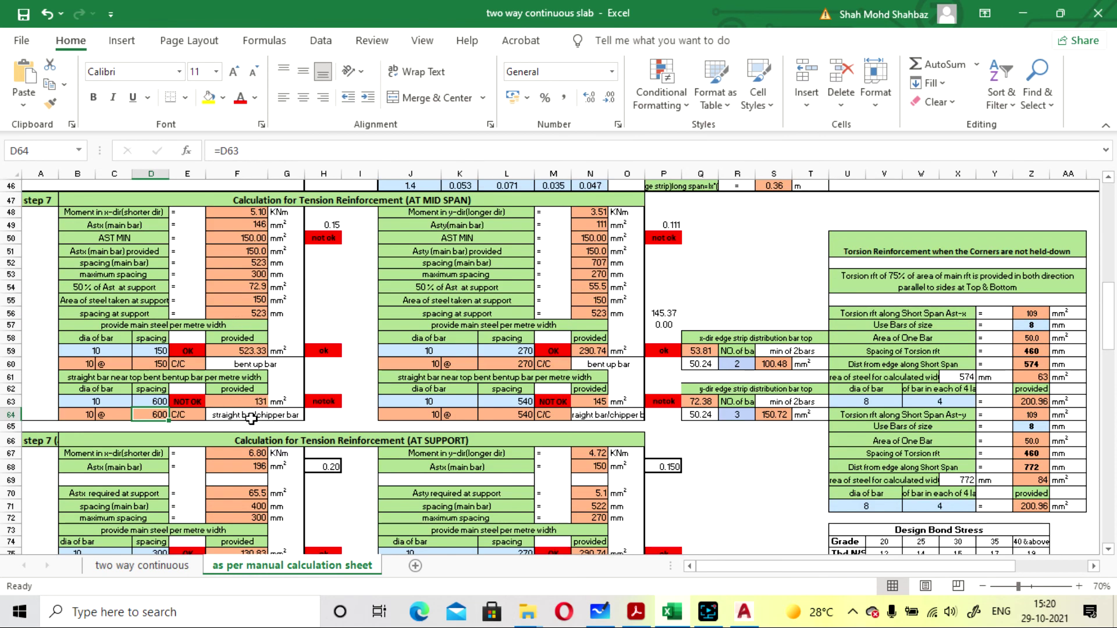
pyautogui.scroll(-2, 248, 411)
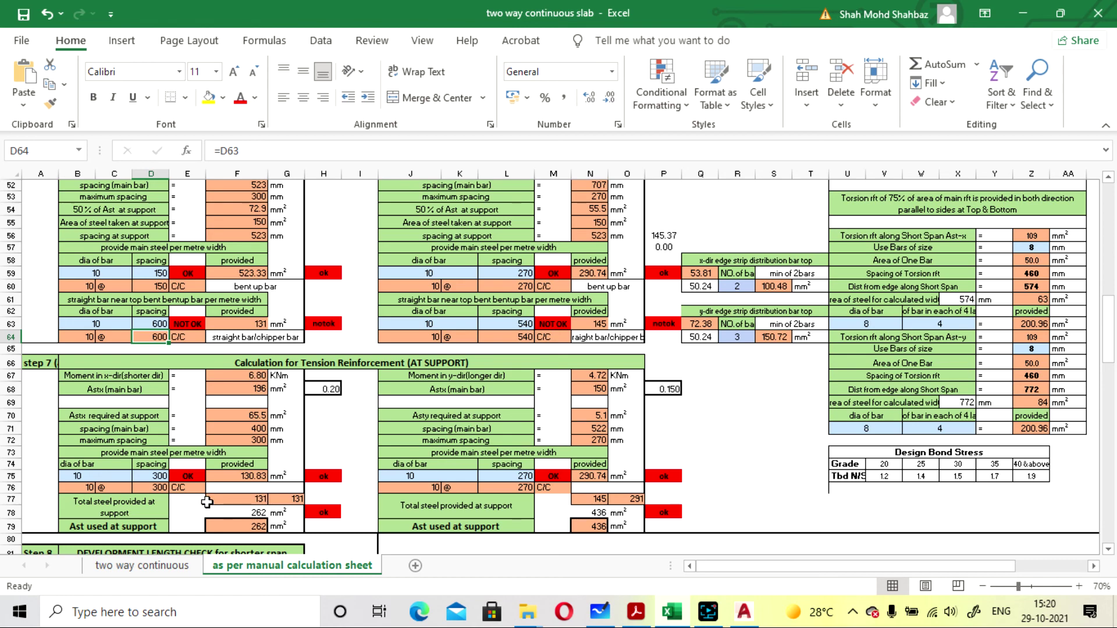
pyautogui.scroll(-1, 224, 428)
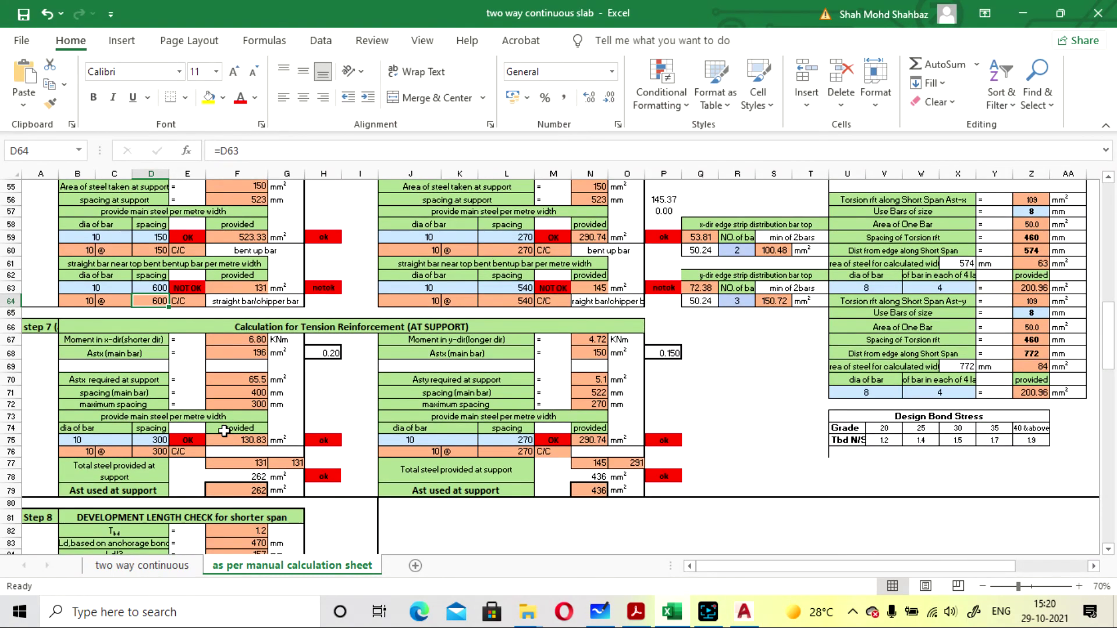
pyautogui.scroll(1, 247, 265)
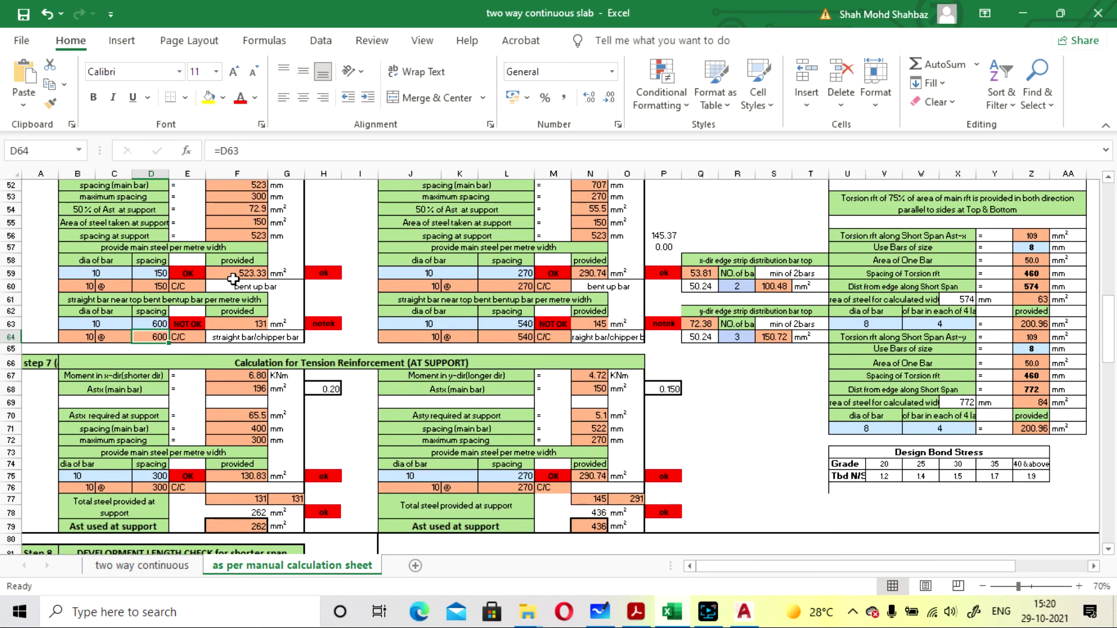
pyautogui.scroll(-1, 230, 276)
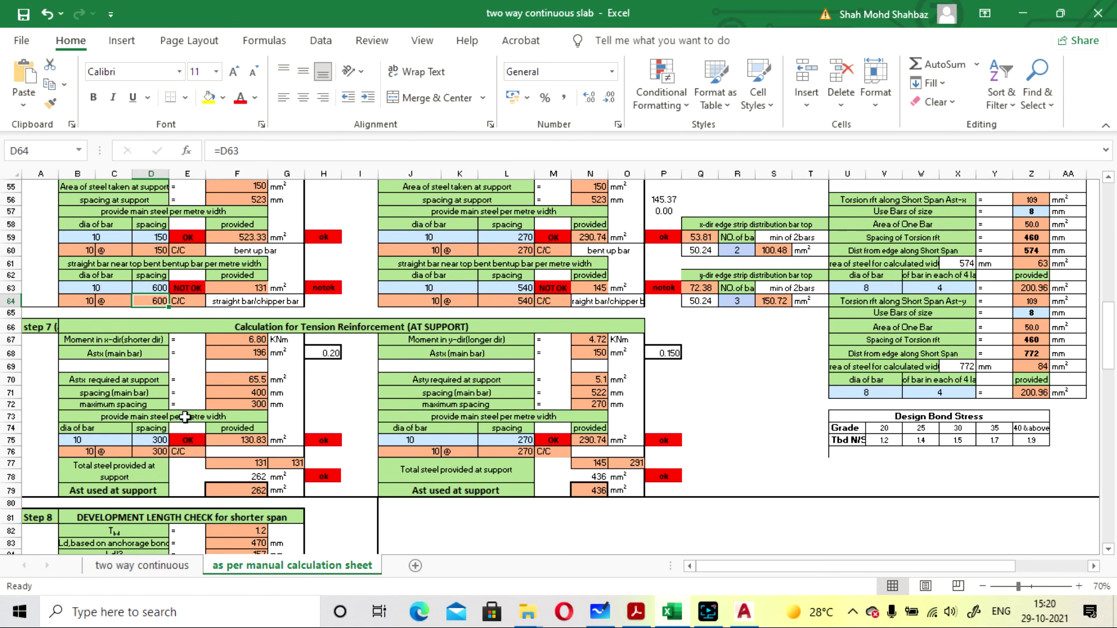
pyautogui.scroll(6, 282, 423)
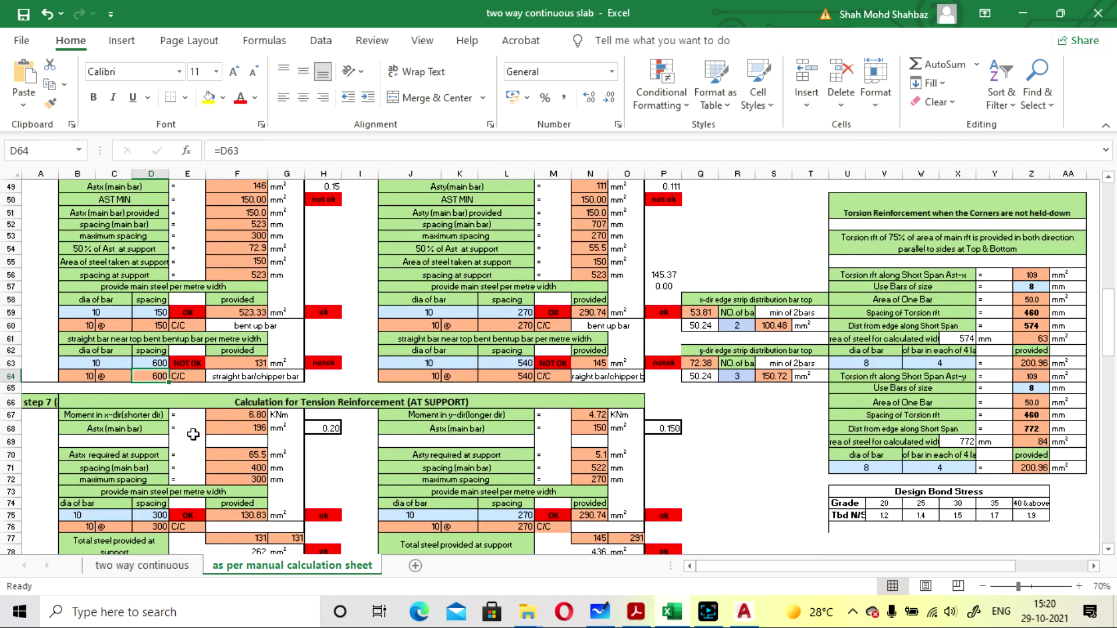
pyautogui.scroll(-5, 213, 383)
pyautogui.scroll(1, 213, 384)
pyautogui.scroll(-3, 189, 370)
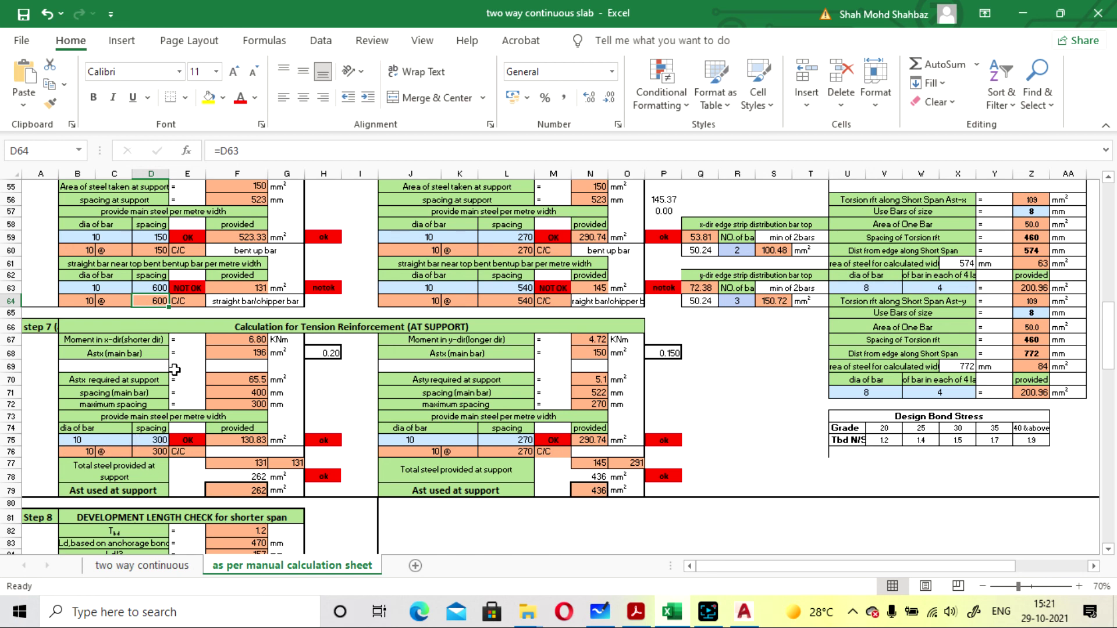
# - Inspect the straight bar spacing in D63 and the support bar spacing formula in D75
pyautogui.click(144, 286)
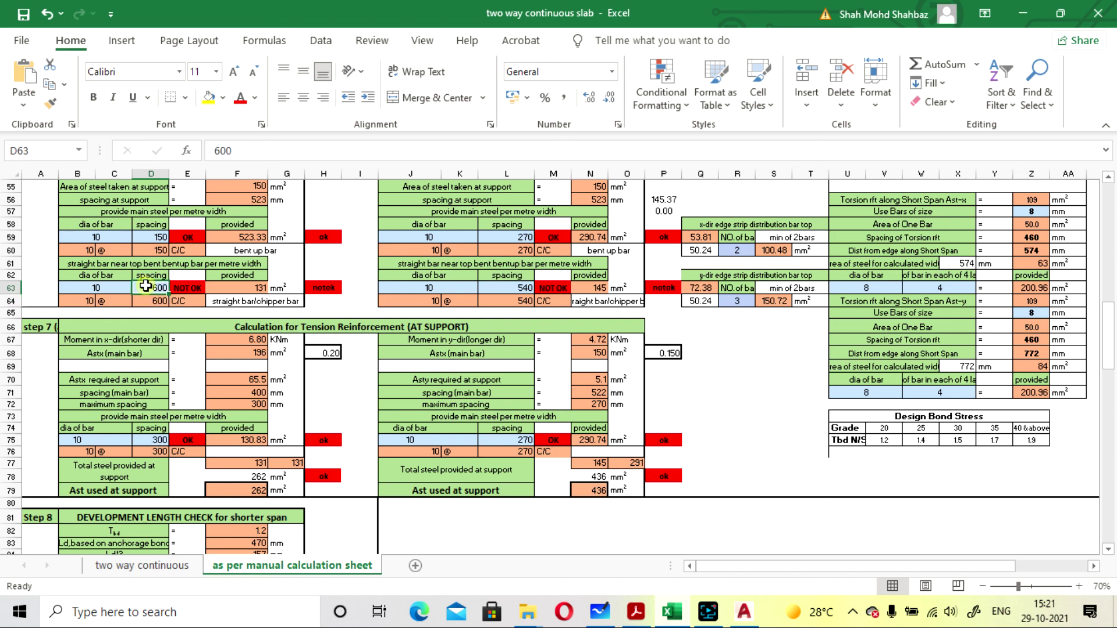
pyautogui.click(142, 442)
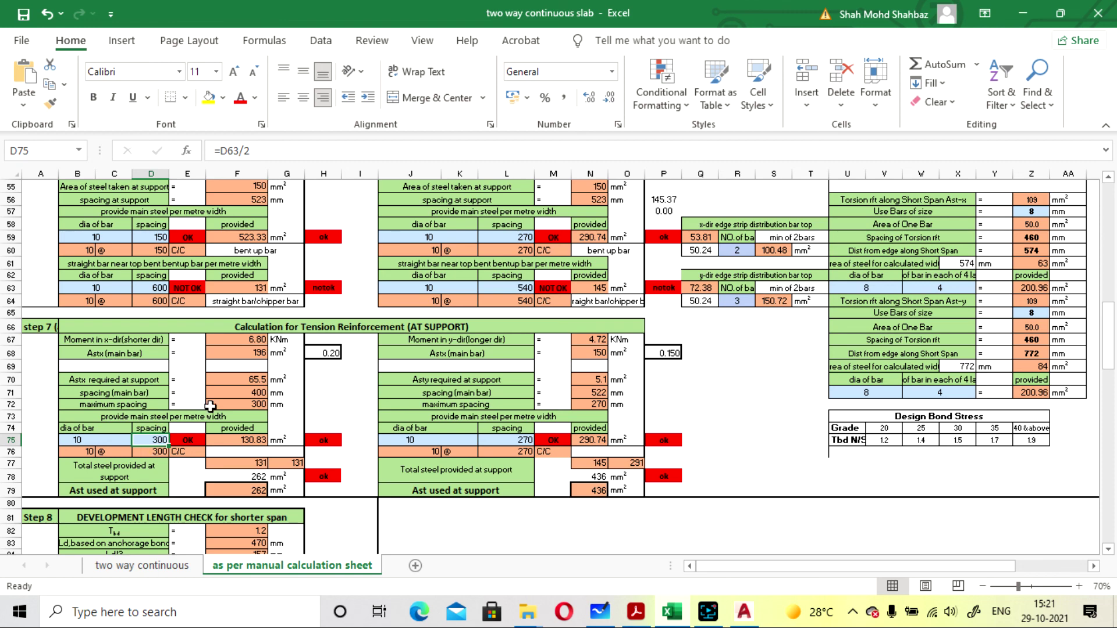
pyautogui.click(334, 401)
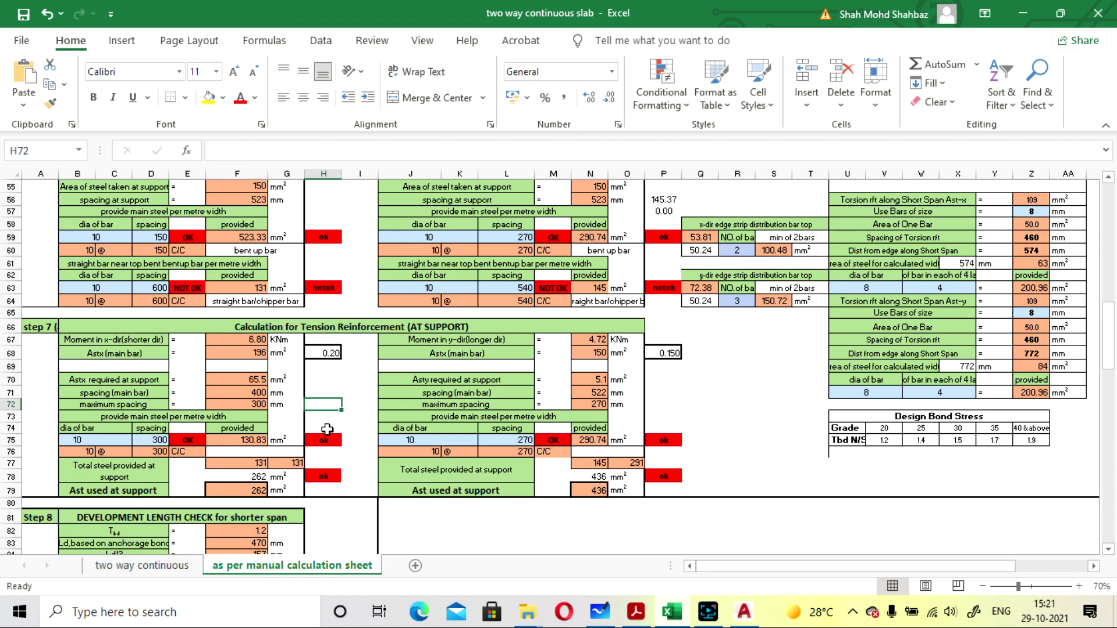
# - Review the longer-direction tension reinforcement calculations at mid-span and at the support
pyautogui.scroll(4, 492, 425)
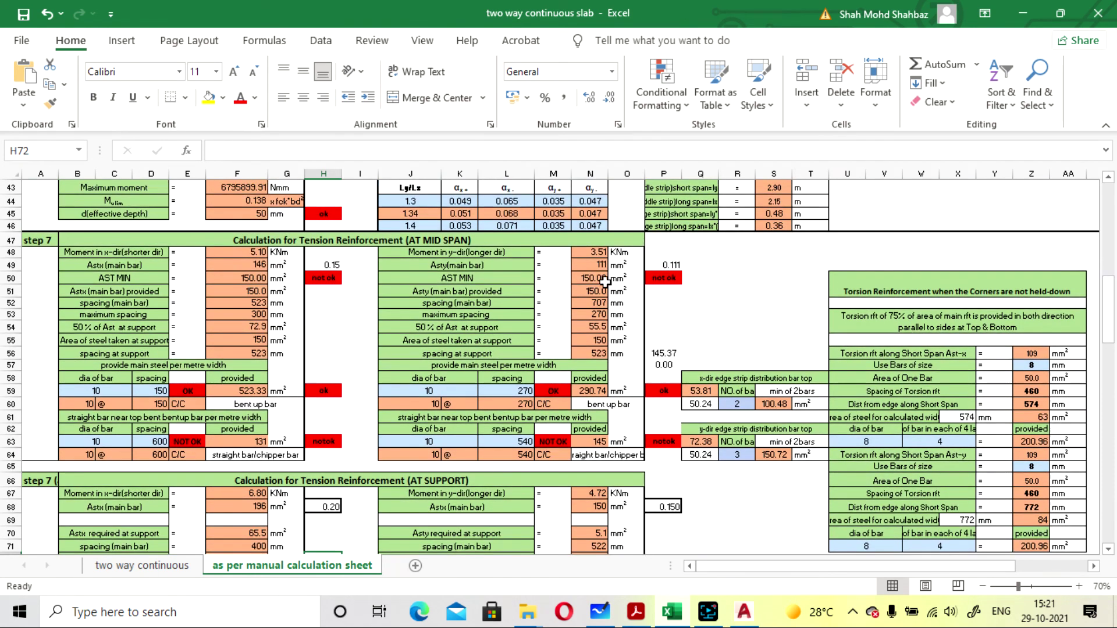
pyautogui.scroll(1, 587, 297)
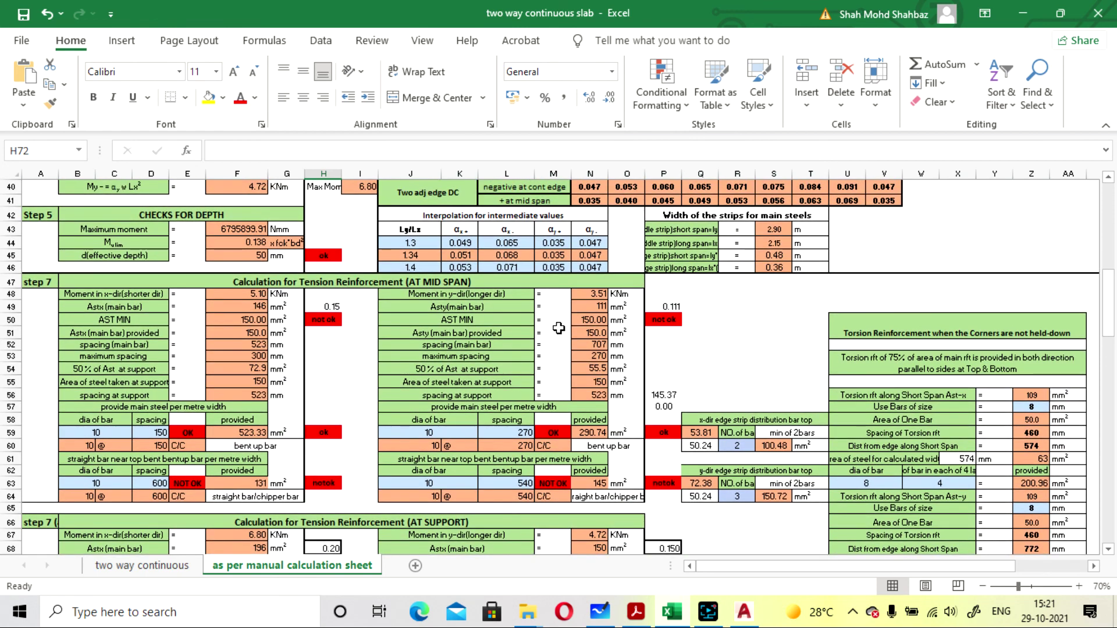
pyautogui.scroll(1, 559, 328)
pyautogui.scroll(-2, 591, 344)
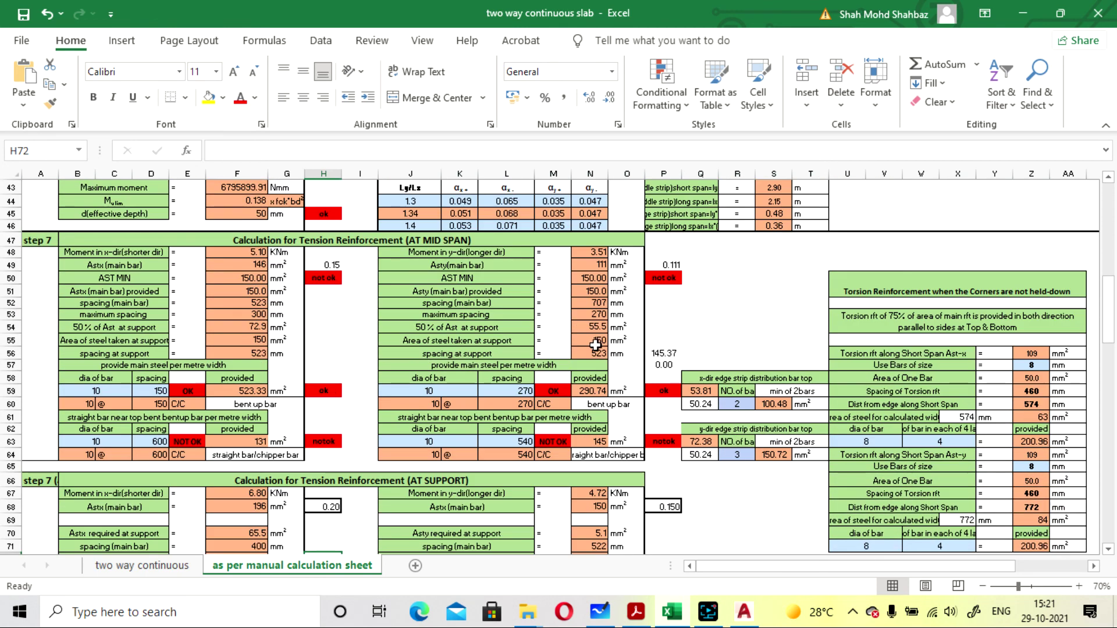
pyautogui.scroll(-3, 595, 344)
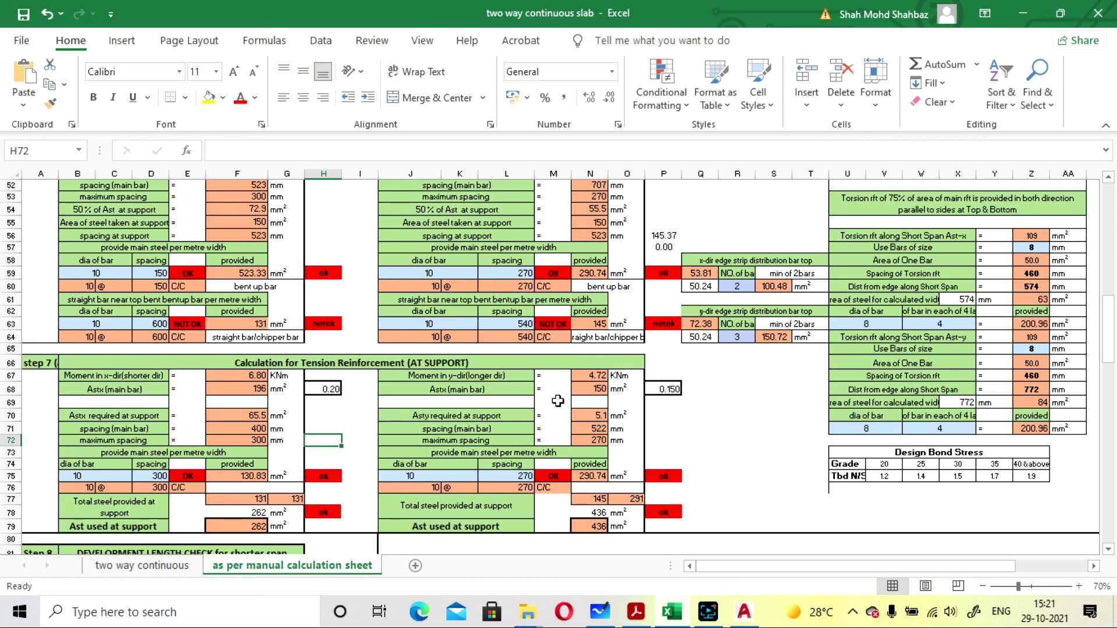
# - Look over the development length checks for both spans and the deflection and shear checks below them
pyautogui.scroll(-6, 558, 401)
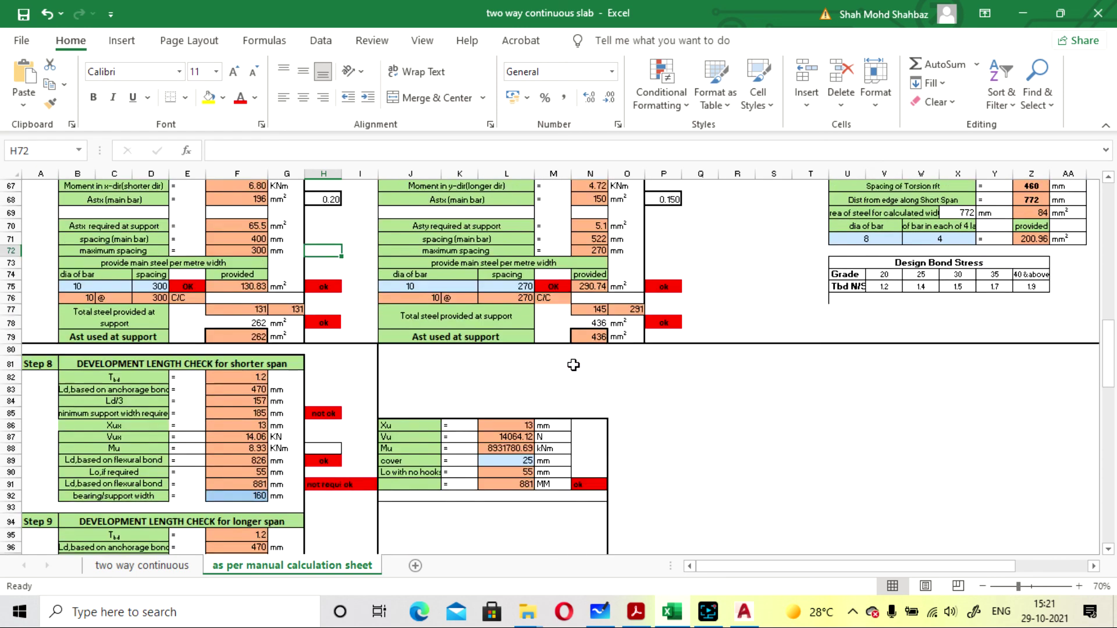
pyautogui.scroll(-4, 599, 319)
pyautogui.scroll(3, 591, 304)
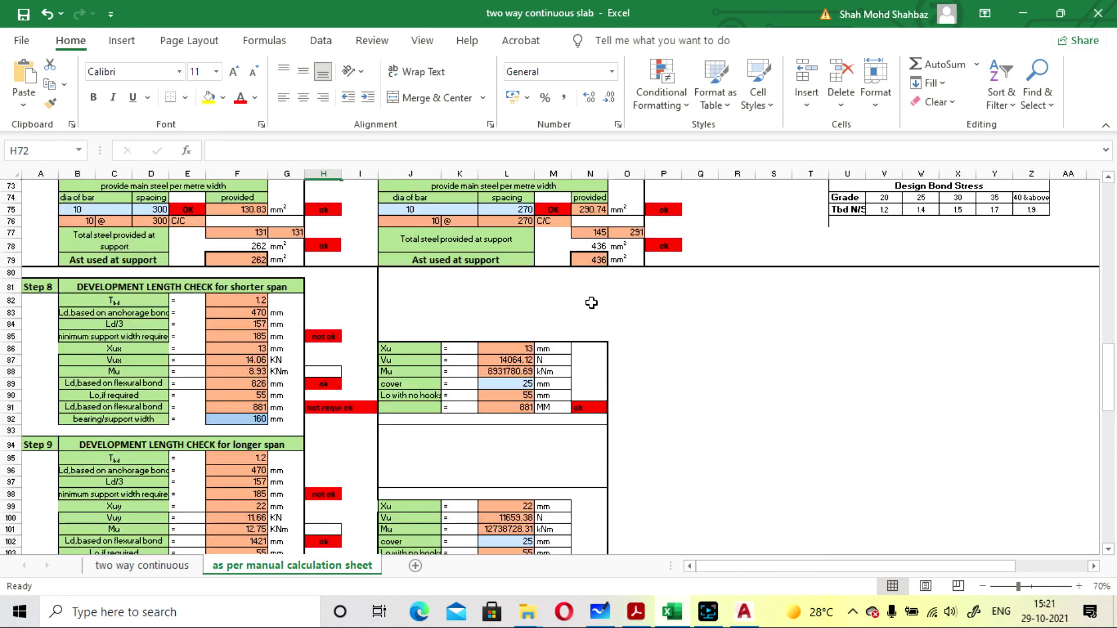
pyautogui.scroll(-3, 604, 296)
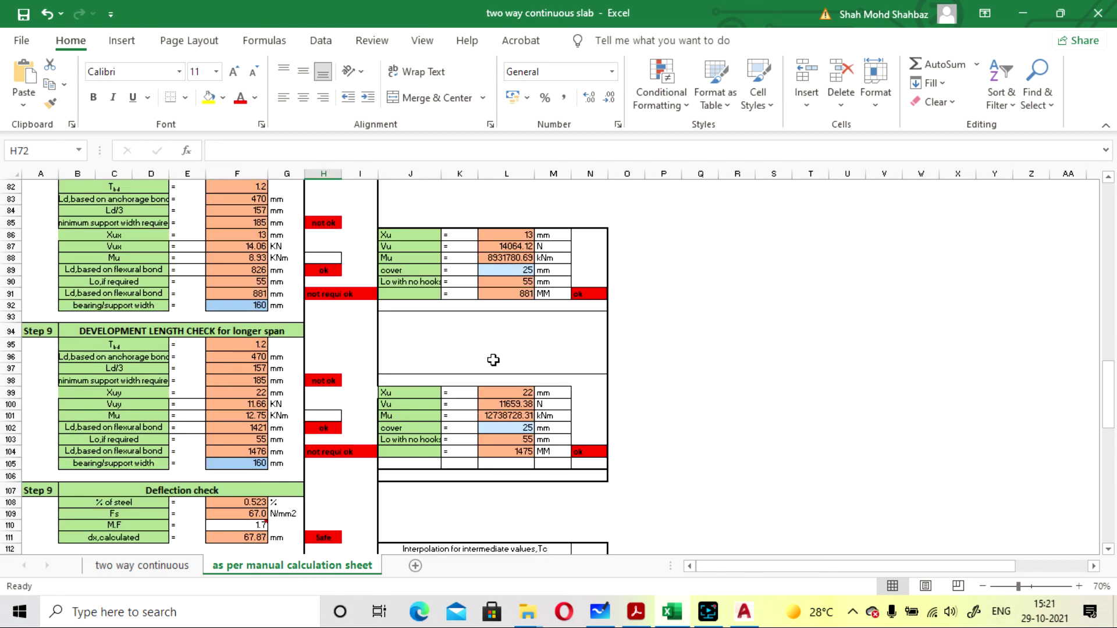
pyautogui.scroll(3, 493, 360)
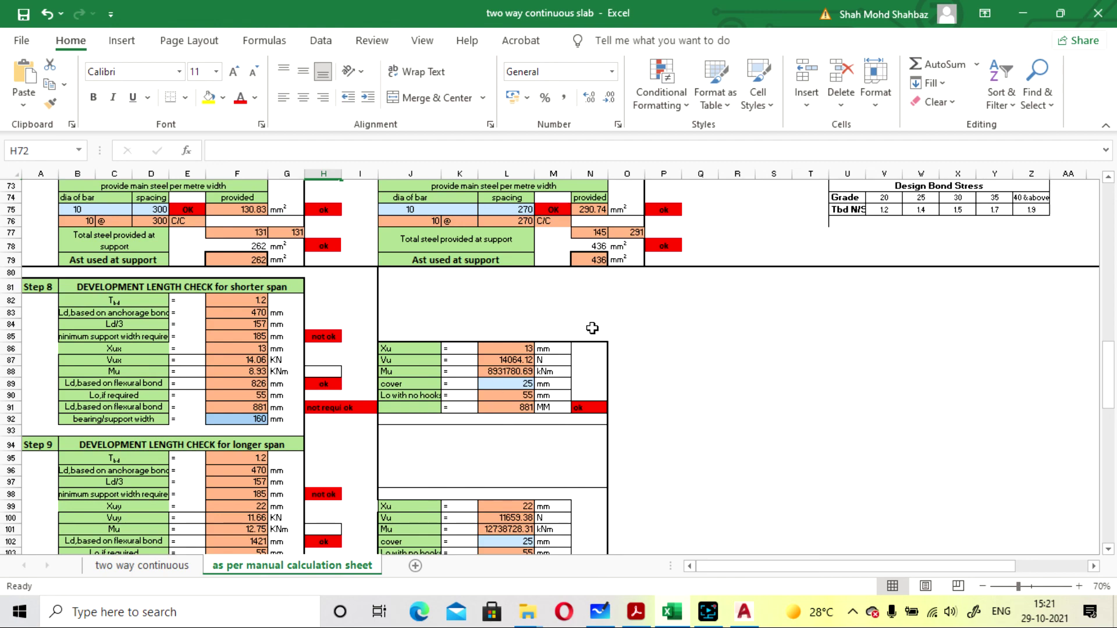
pyautogui.scroll(-6, 592, 328)
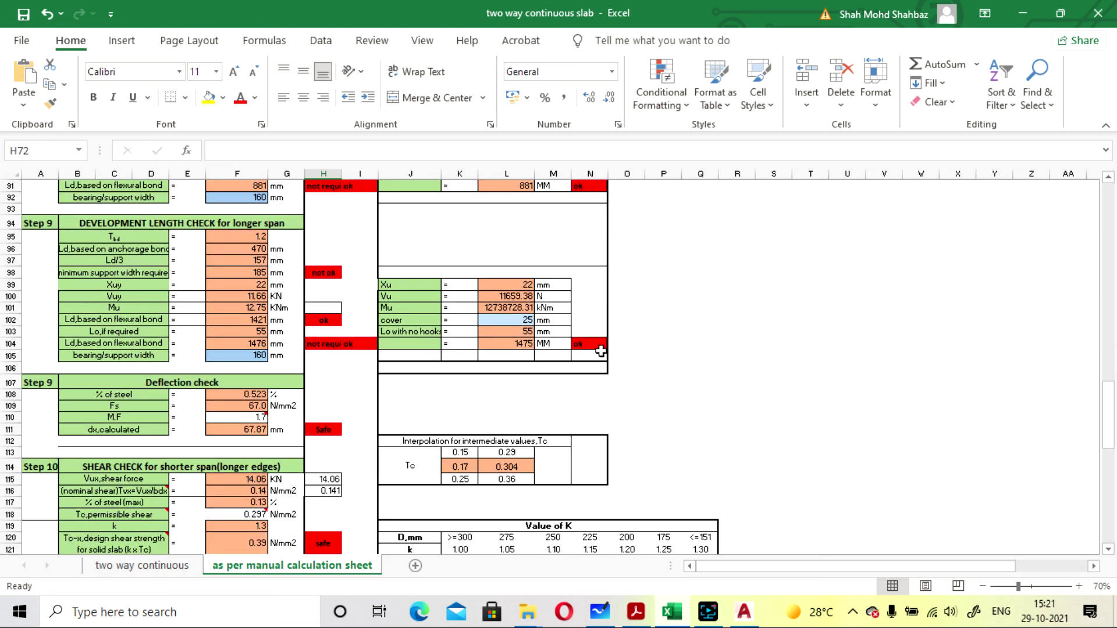
# - Review the sheet from the Step 1 depth and input values down to the mid-span reinforcement calculations
pyautogui.scroll(12, 568, 378)
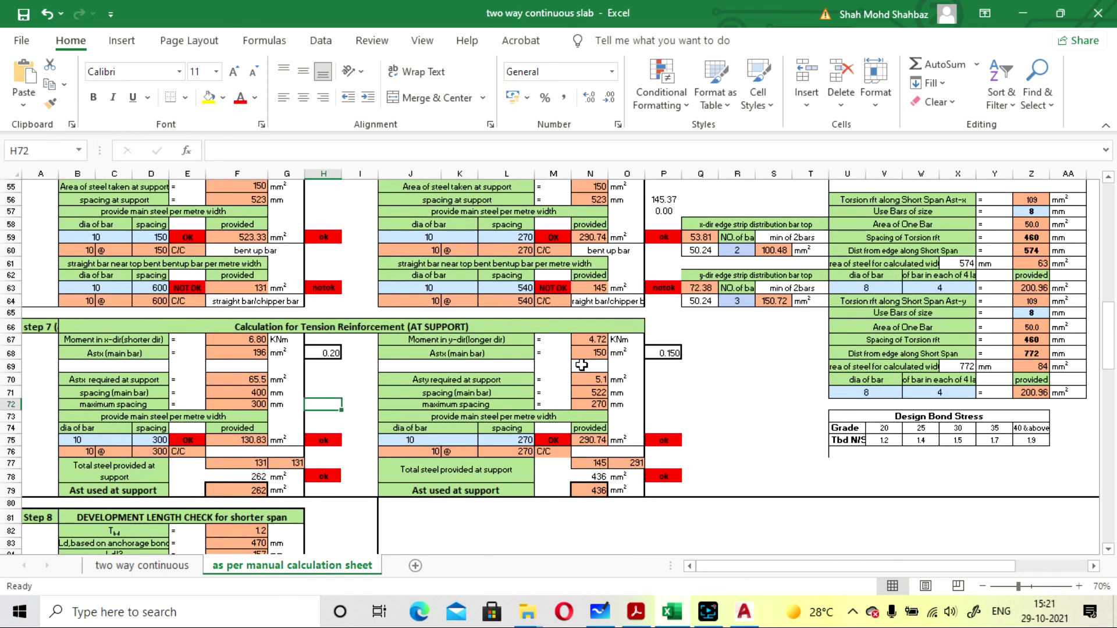
pyautogui.scroll(14, 536, 336)
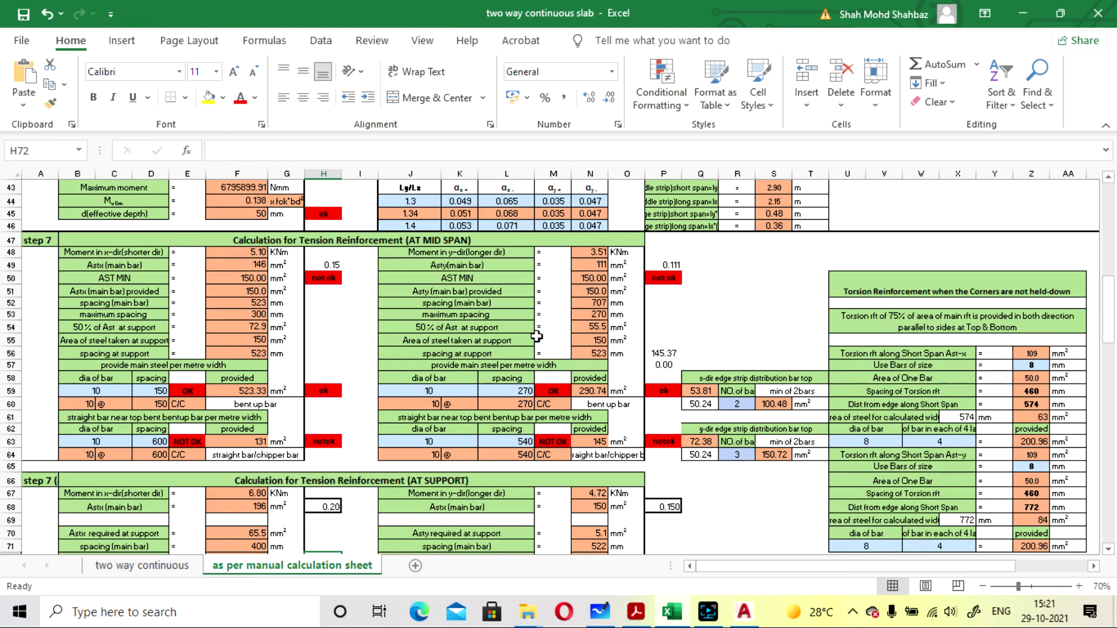
pyautogui.scroll(4, 536, 336)
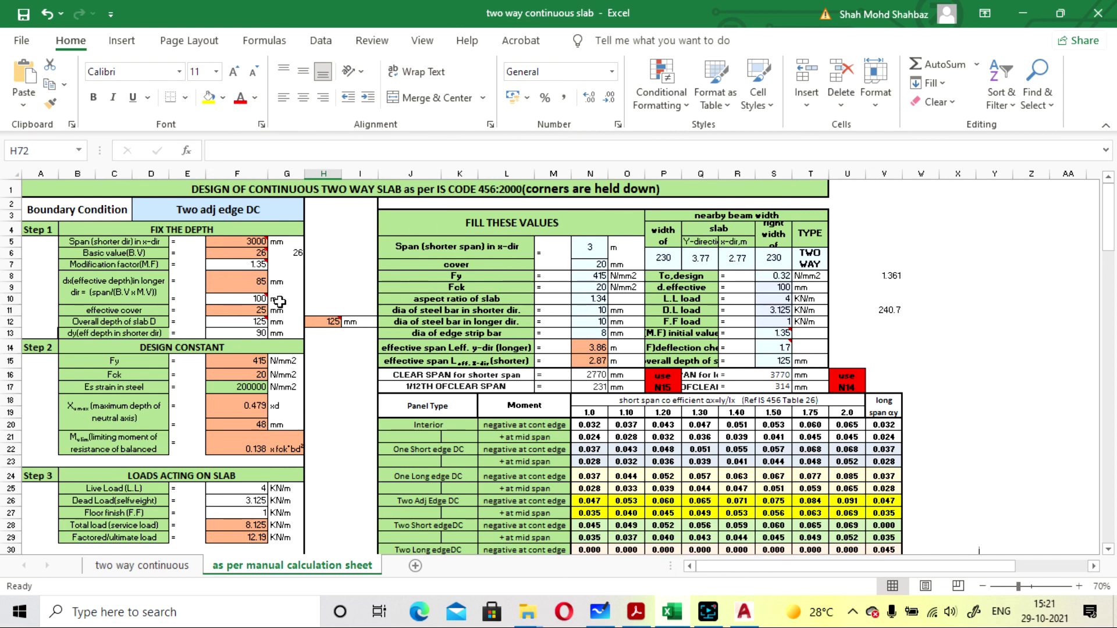
pyautogui.scroll(-2, 314, 311)
pyautogui.scroll(-11, 569, 322)
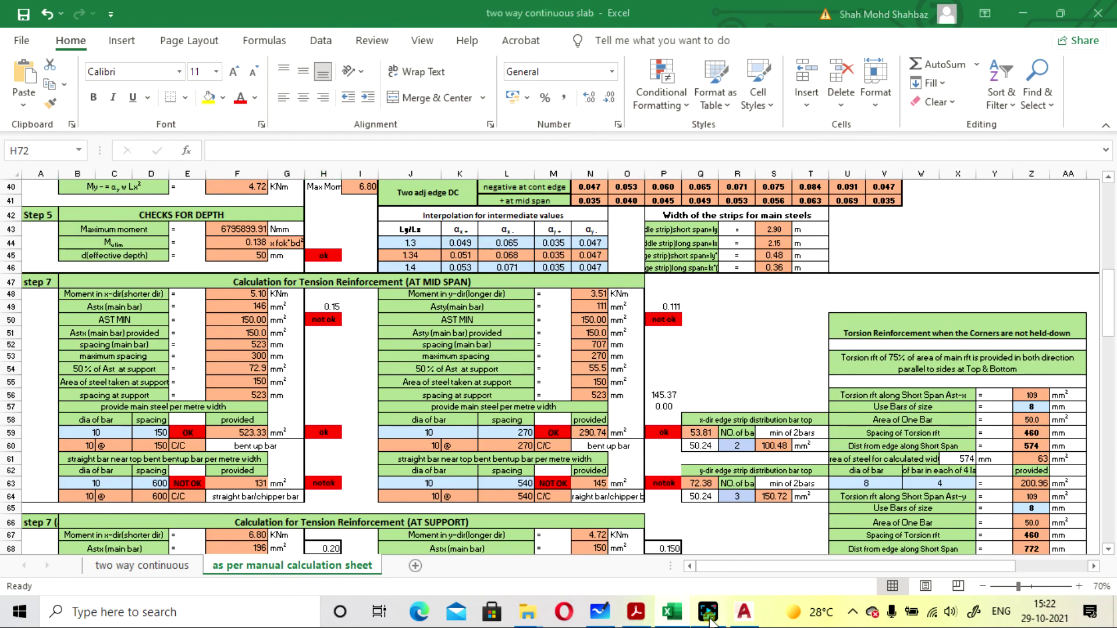
pyautogui.click(709, 618)
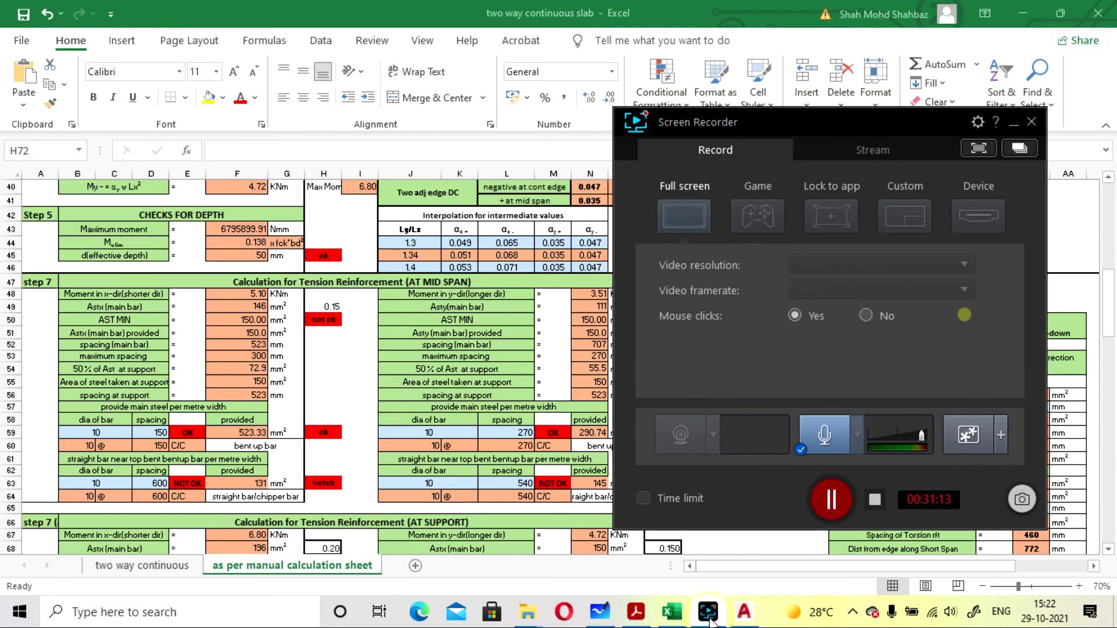
# - Review the tension reinforcement calculations at support, then the Step 3 slab loads and Step 4 bending moment calculations above them
pyautogui.click(709, 618)
pyautogui.scroll(-4, 569, 372)
pyautogui.scroll(-4, 569, 372)
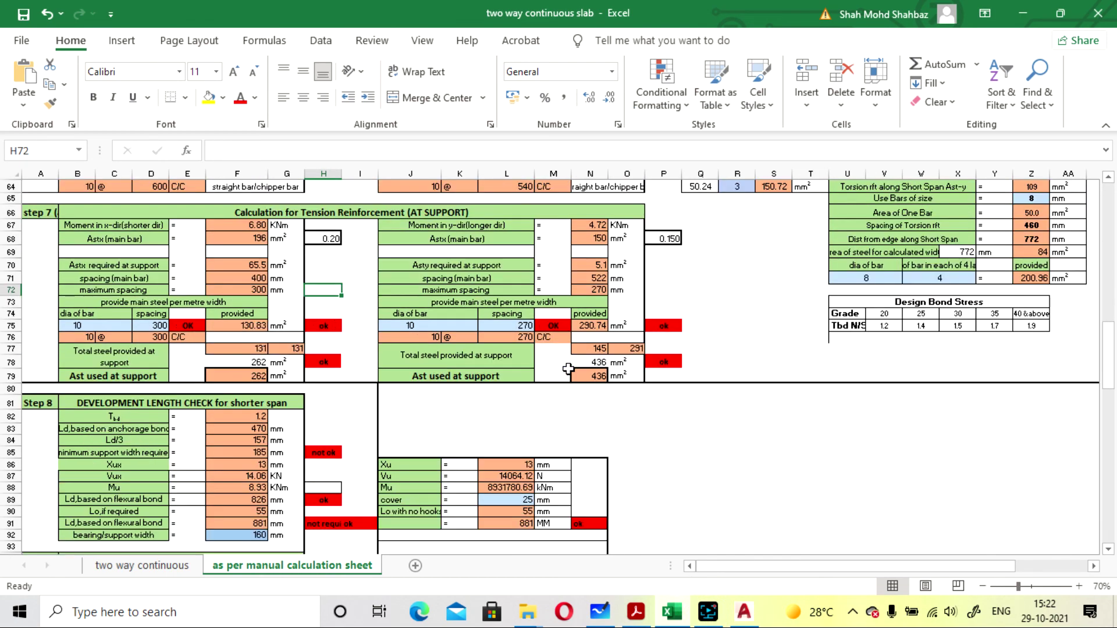
pyautogui.scroll(3, 563, 368)
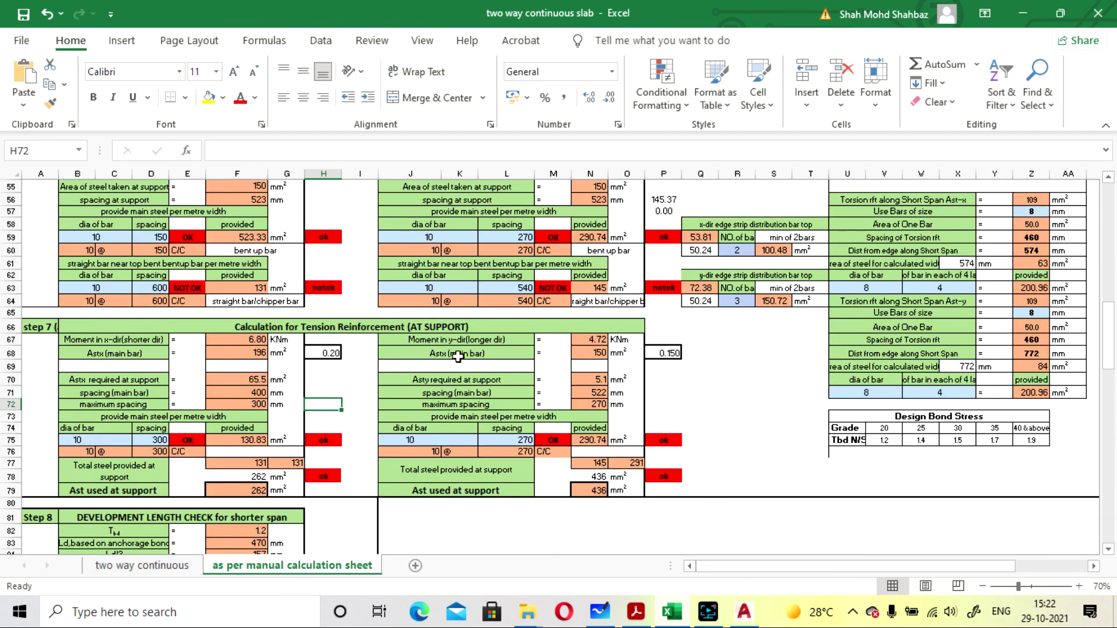
pyautogui.scroll(12, 440, 371)
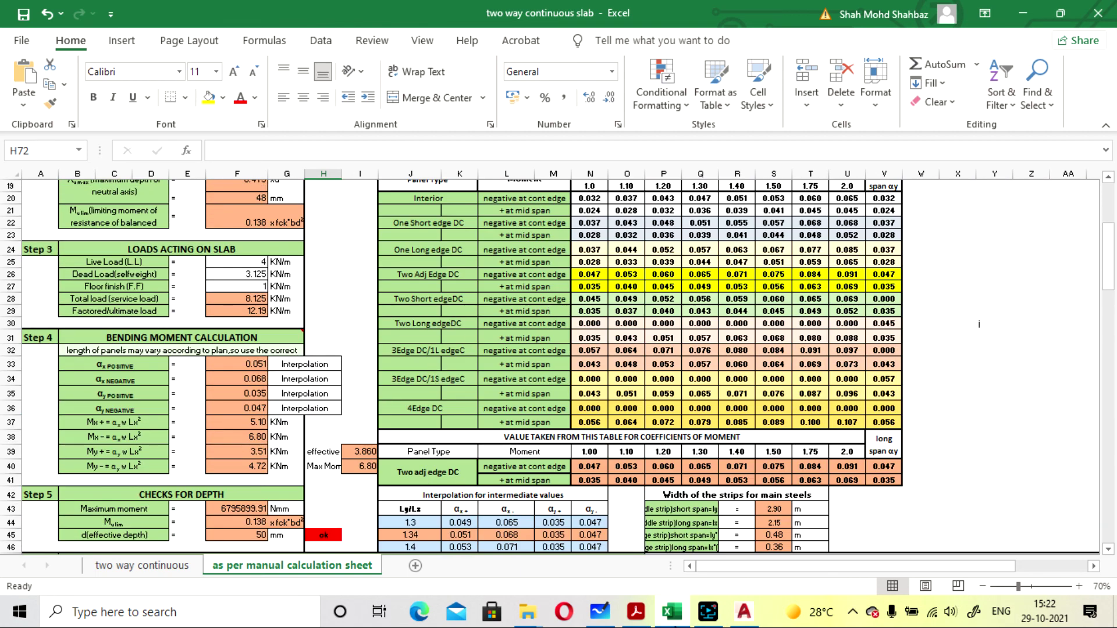
# - Switch to Microsoft Whiteboard and look over the handwritten bending moment, moment coefficient, load and effective span calculations
pyautogui.click(599, 613)
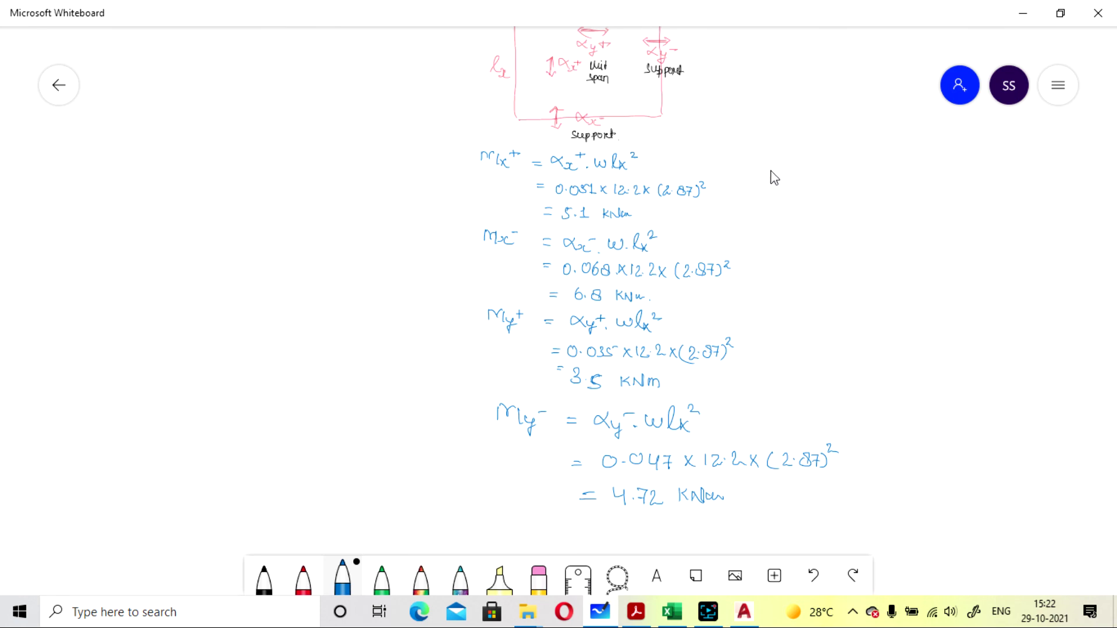
pyautogui.moveTo(773, 178); pyautogui.dragTo(862, 584)
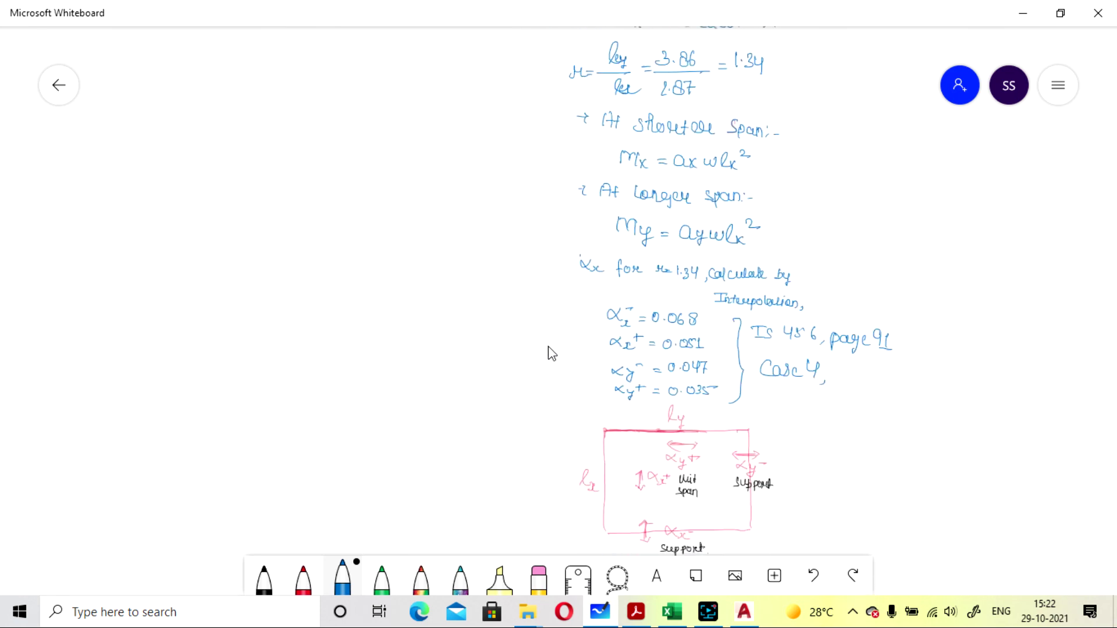
pyautogui.scroll(-3, 552, 353)
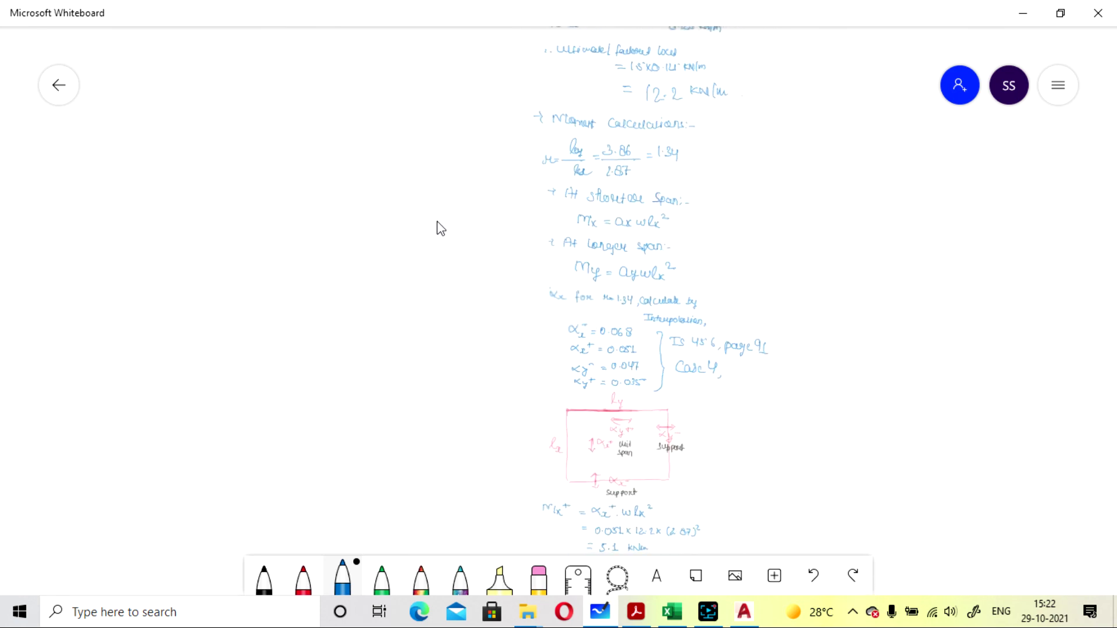
pyautogui.scroll(5, 424, 456)
pyautogui.moveTo(424, 456); pyautogui.dragTo(573, 448)
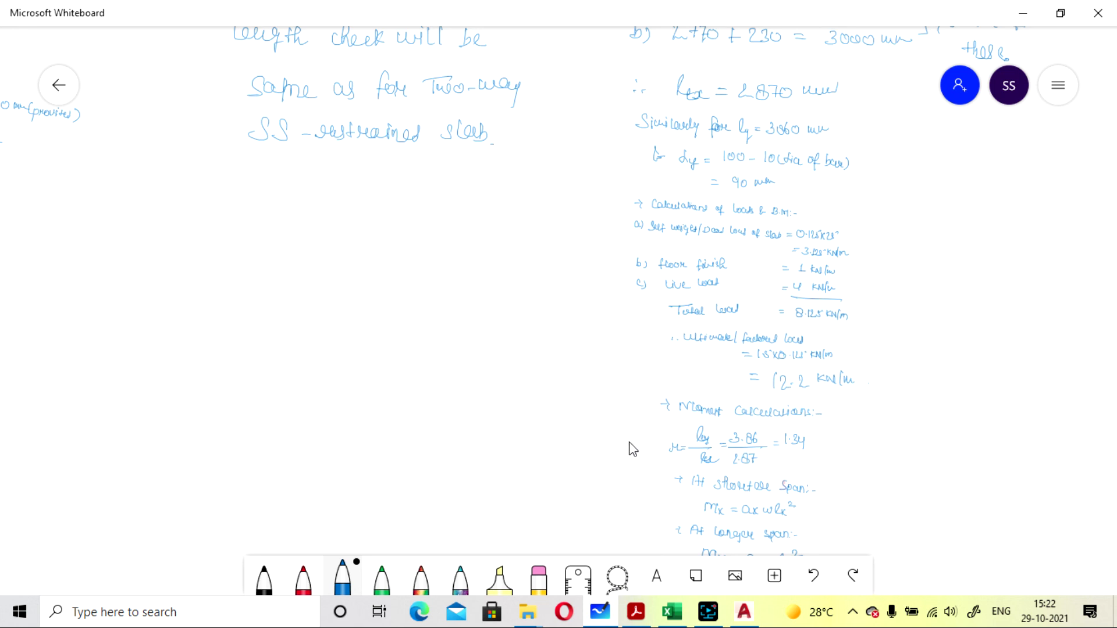
pyautogui.click(708, 611)
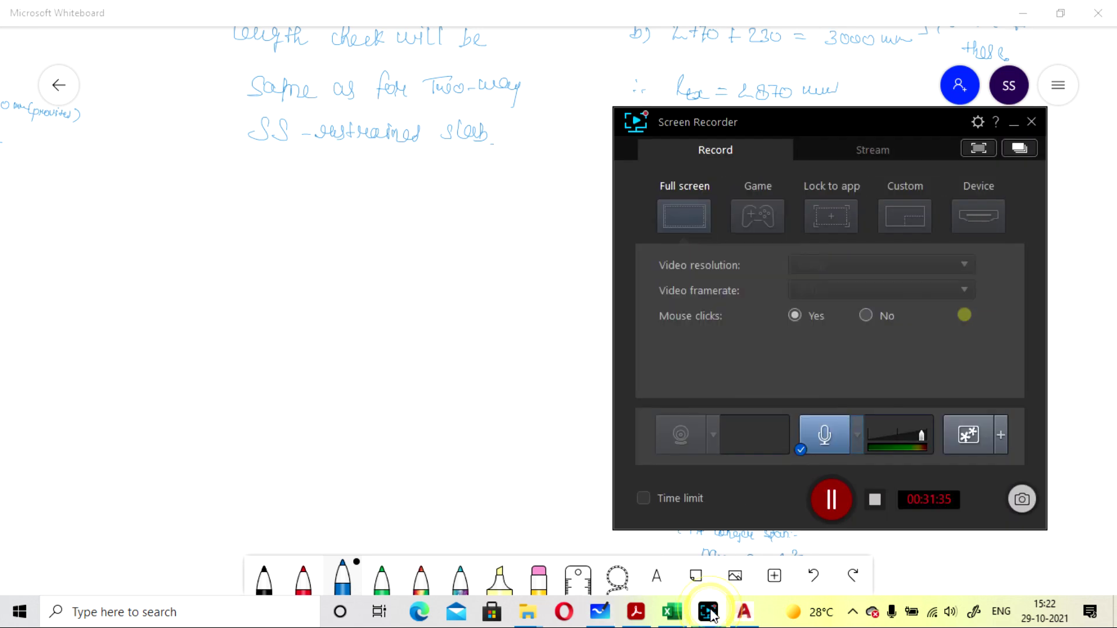